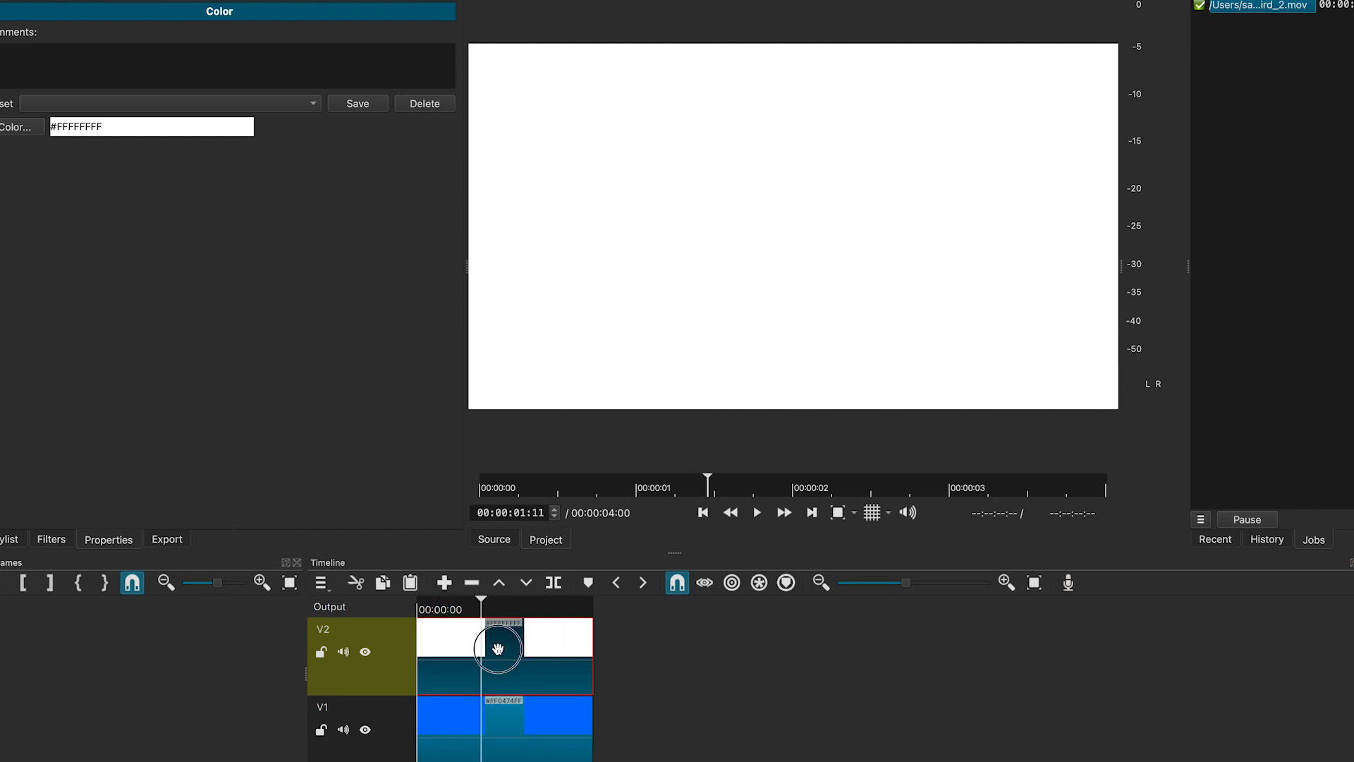
# Step: Apply the Crop: Rectangle filter to the white color clip on V2 and make its padding transparent
pyautogui.click(56, 544)
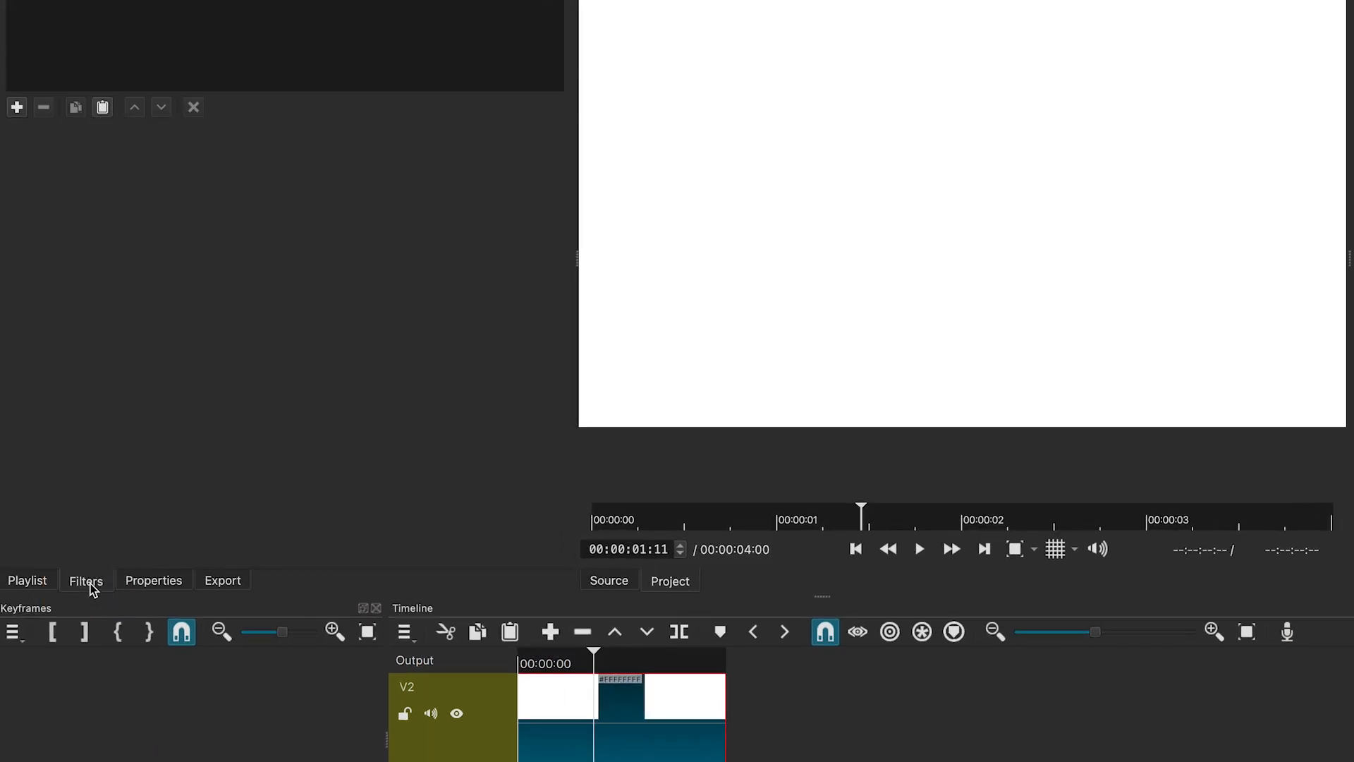
pyautogui.click(17, 108)
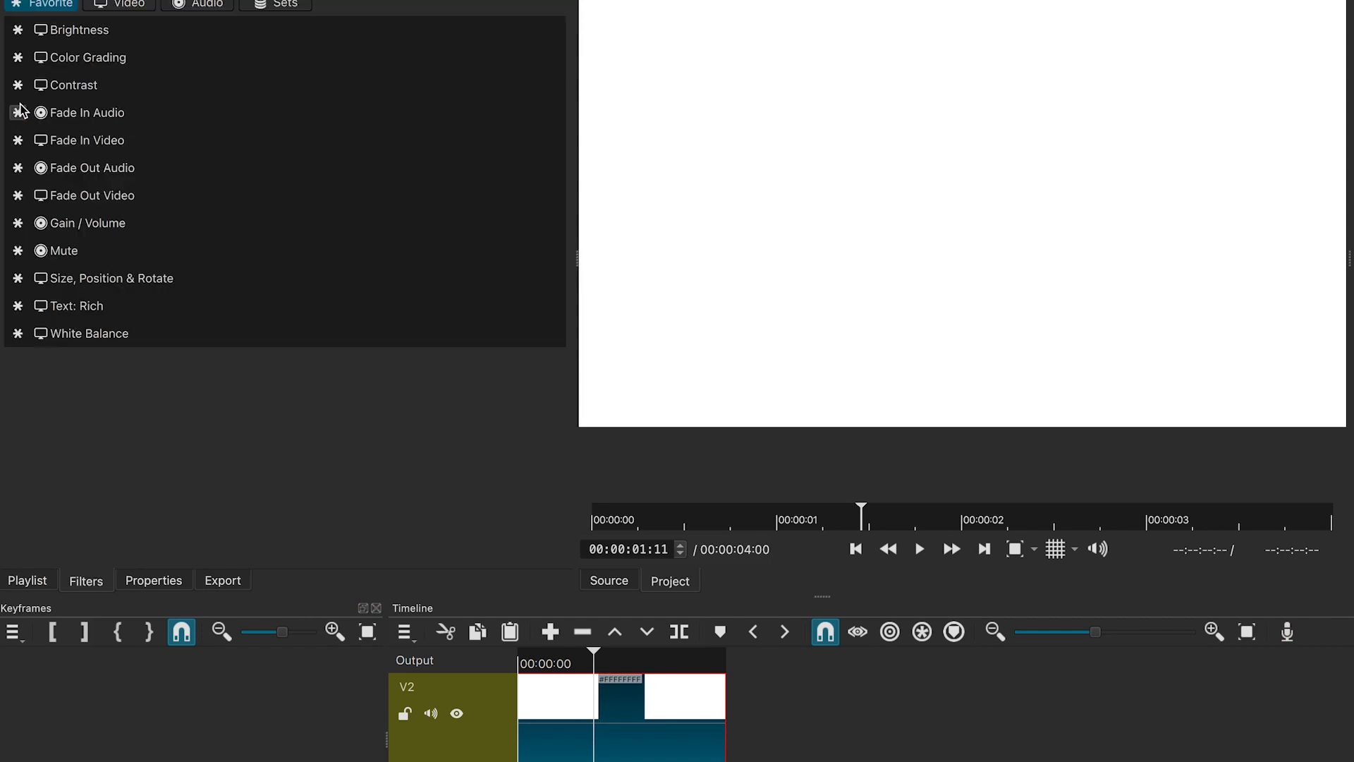
pyautogui.write('crop')
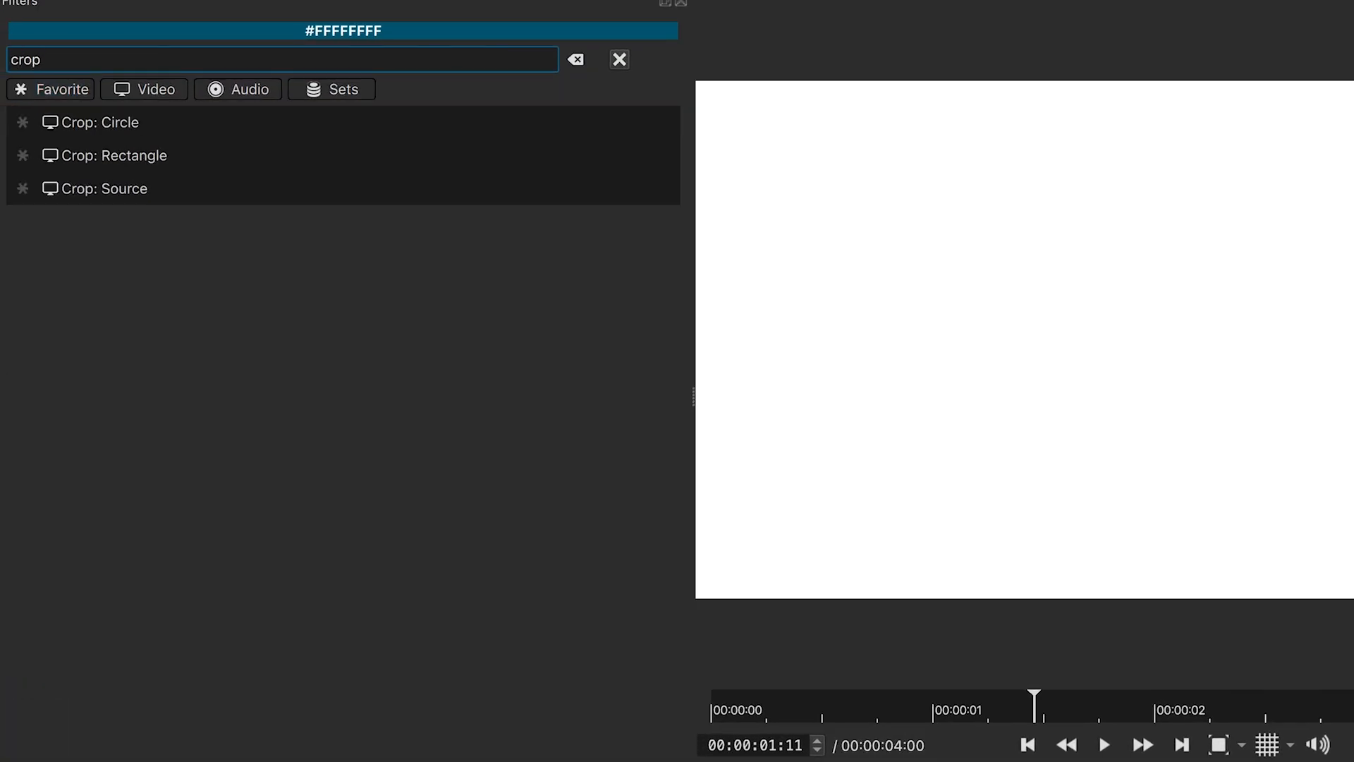
pyautogui.click(102, 159)
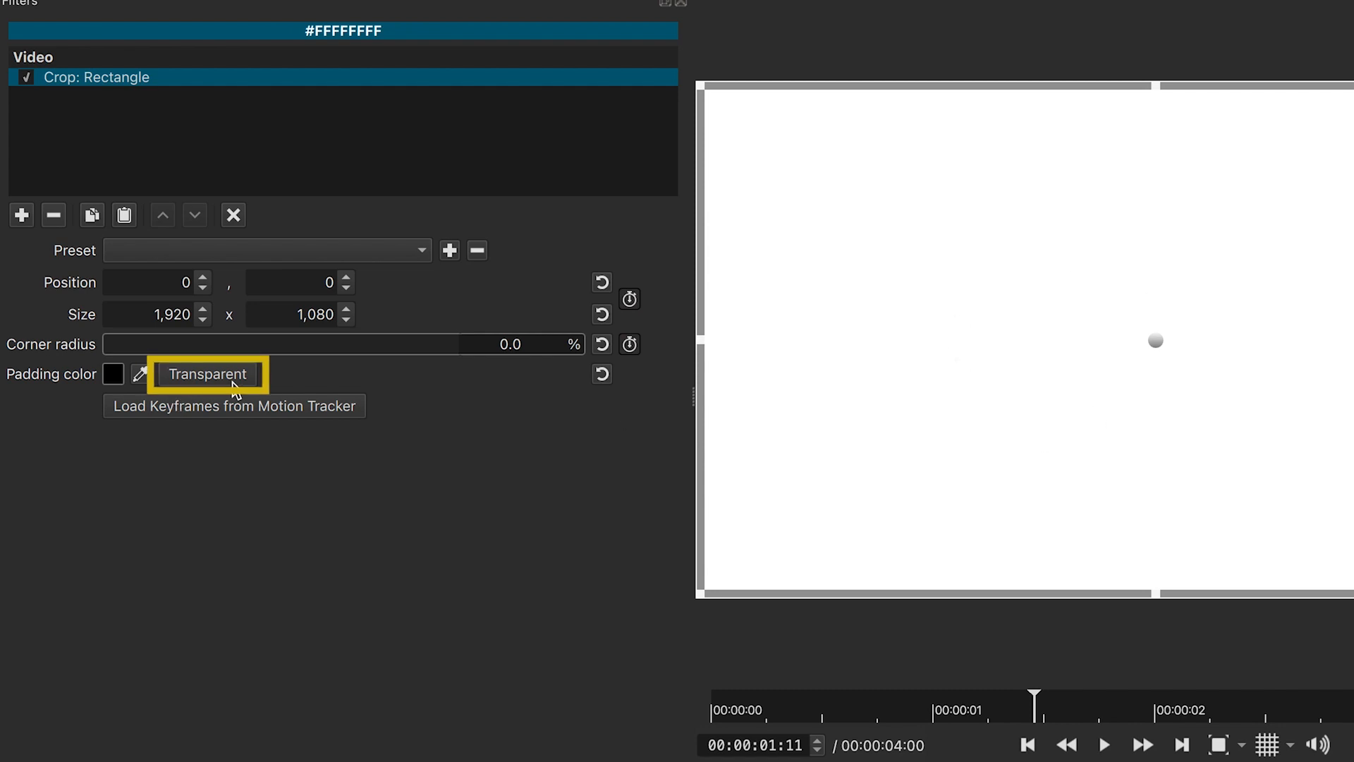
pyautogui.click(189, 381)
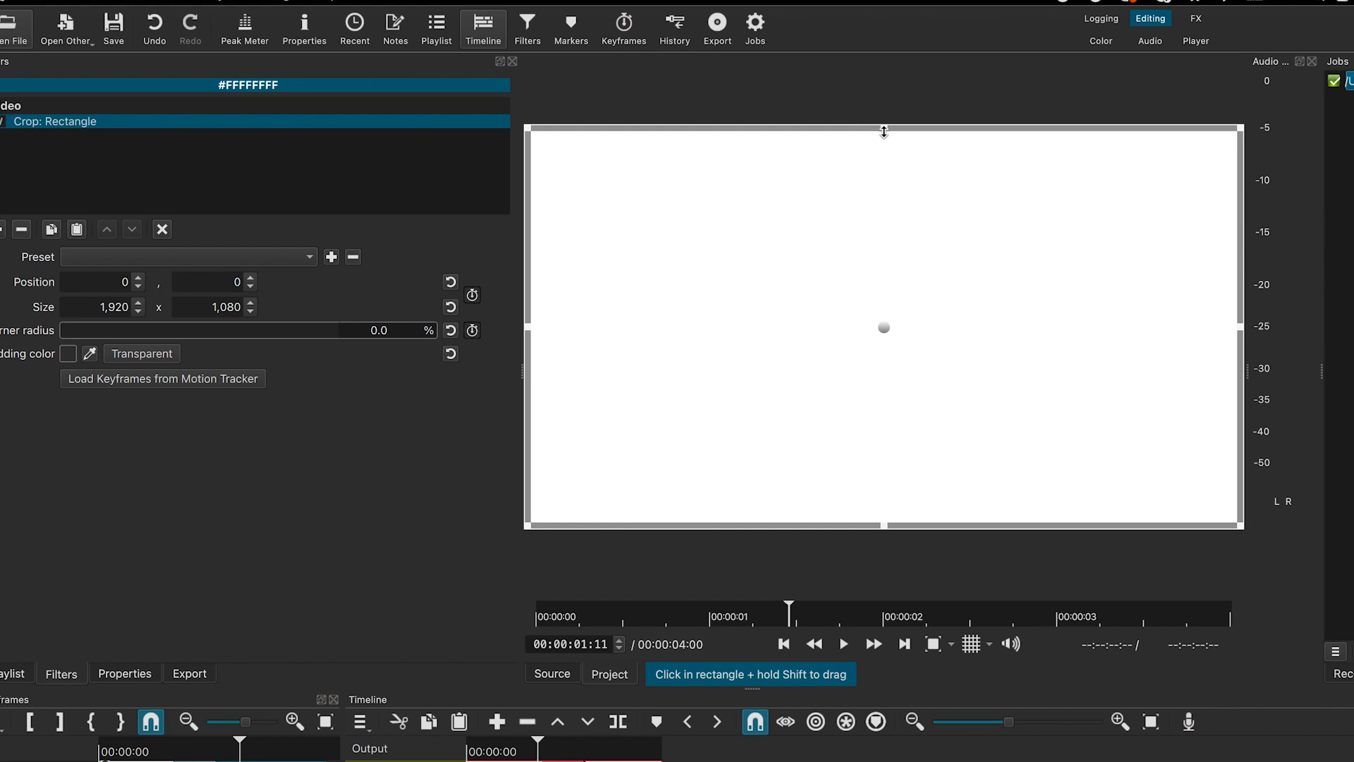
# Step: Shrink the crop rectangle from all four edges to about 1,135 x 532 at position 396, 221
pyautogui.moveTo(884, 131); pyautogui.dragTo(885, 211)
pyautogui.moveTo(888, 522); pyautogui.dragTo(886, 407)
pyautogui.moveTo(529, 309); pyautogui.dragTo(675, 309)
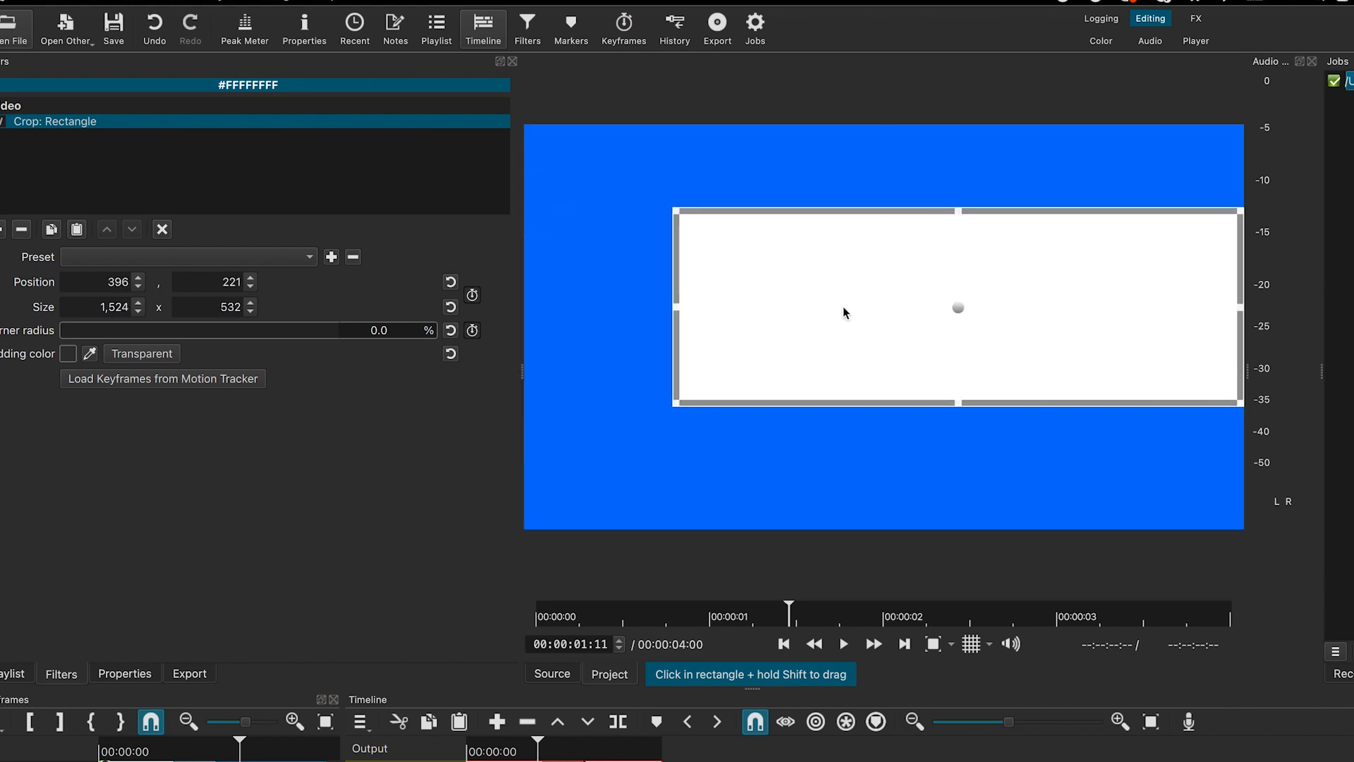
pyautogui.moveTo(1242, 307); pyautogui.dragTo(1097, 307)
# Step: Set the crop rectangle's size to 170 x 170
pyautogui.doubleClick(102, 309)
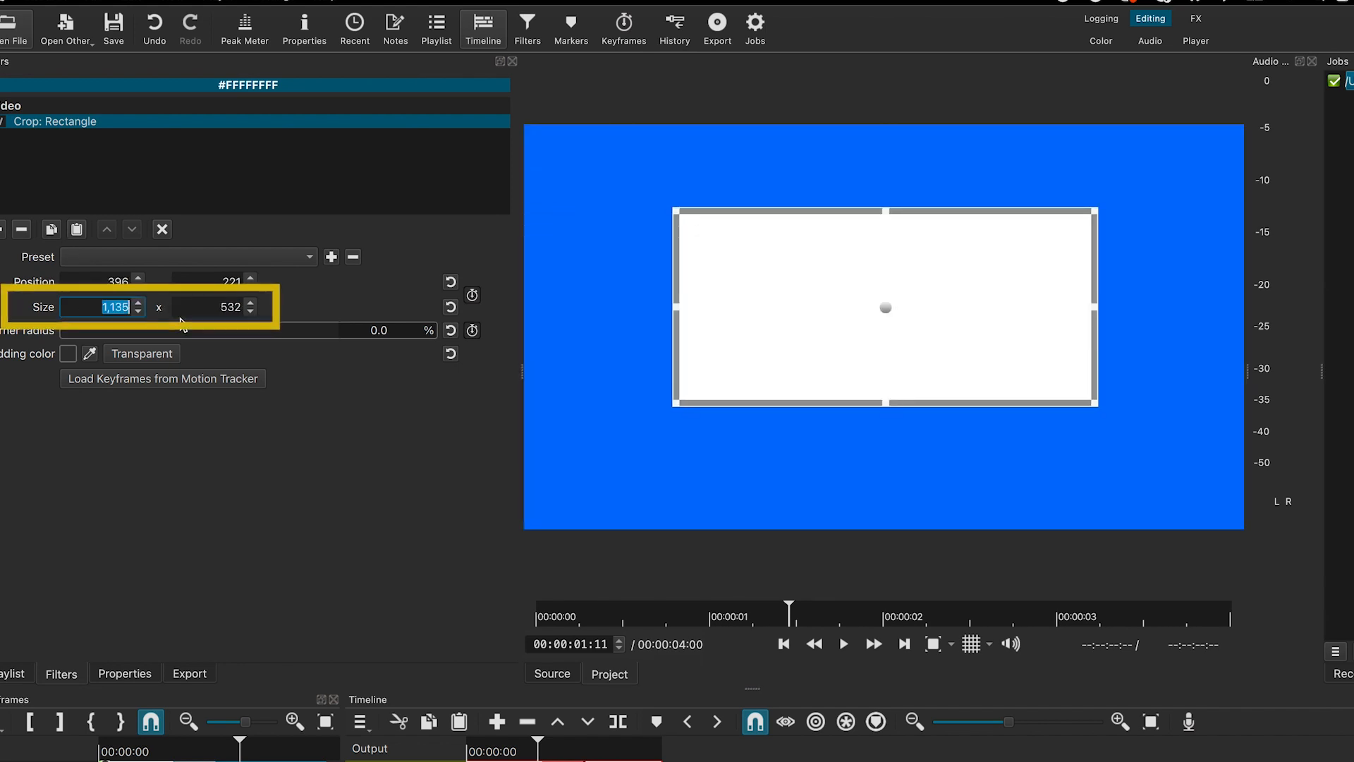
pyautogui.write('170')
pyautogui.press('Tab')
pyautogui.write('170')
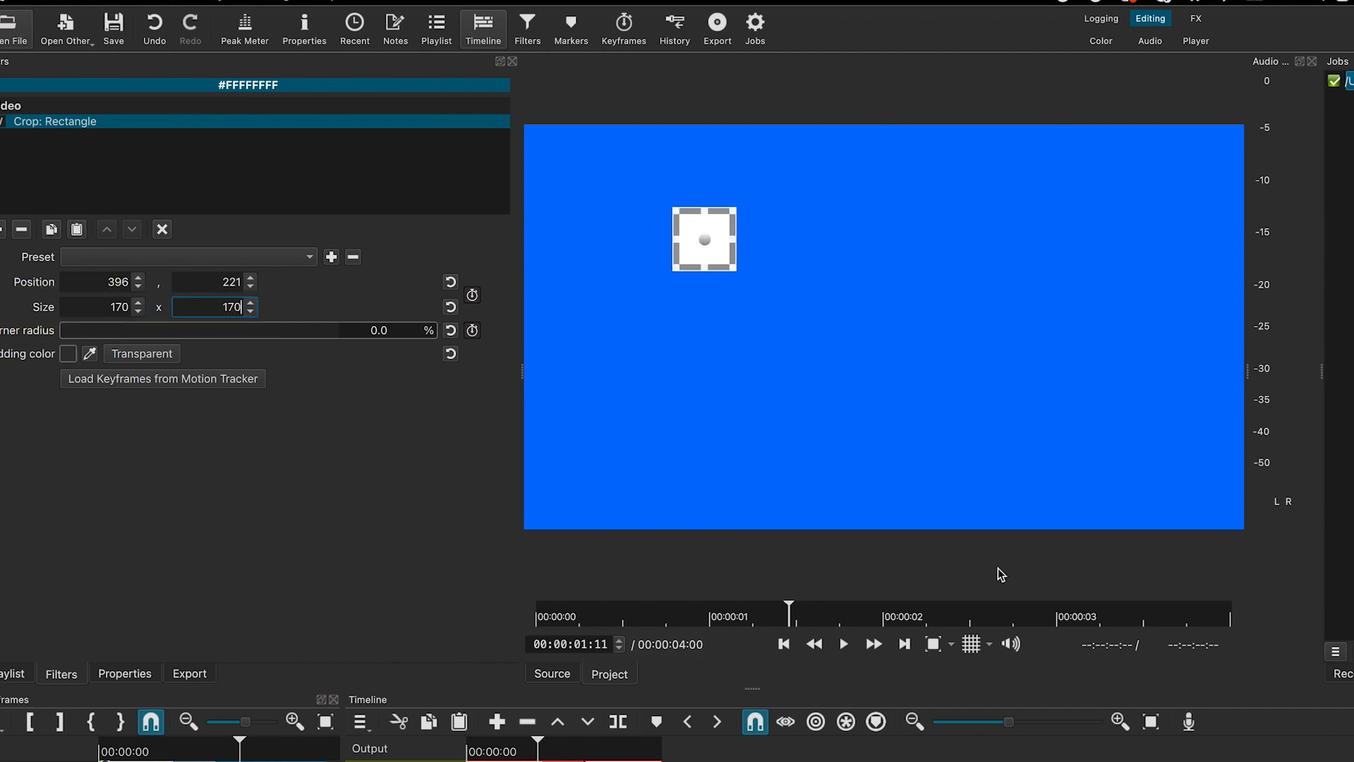
# Step: Show the 16x16 grid over the preview and move the crop square to the lower centre, at position 875, 725
pyautogui.click(989, 644)
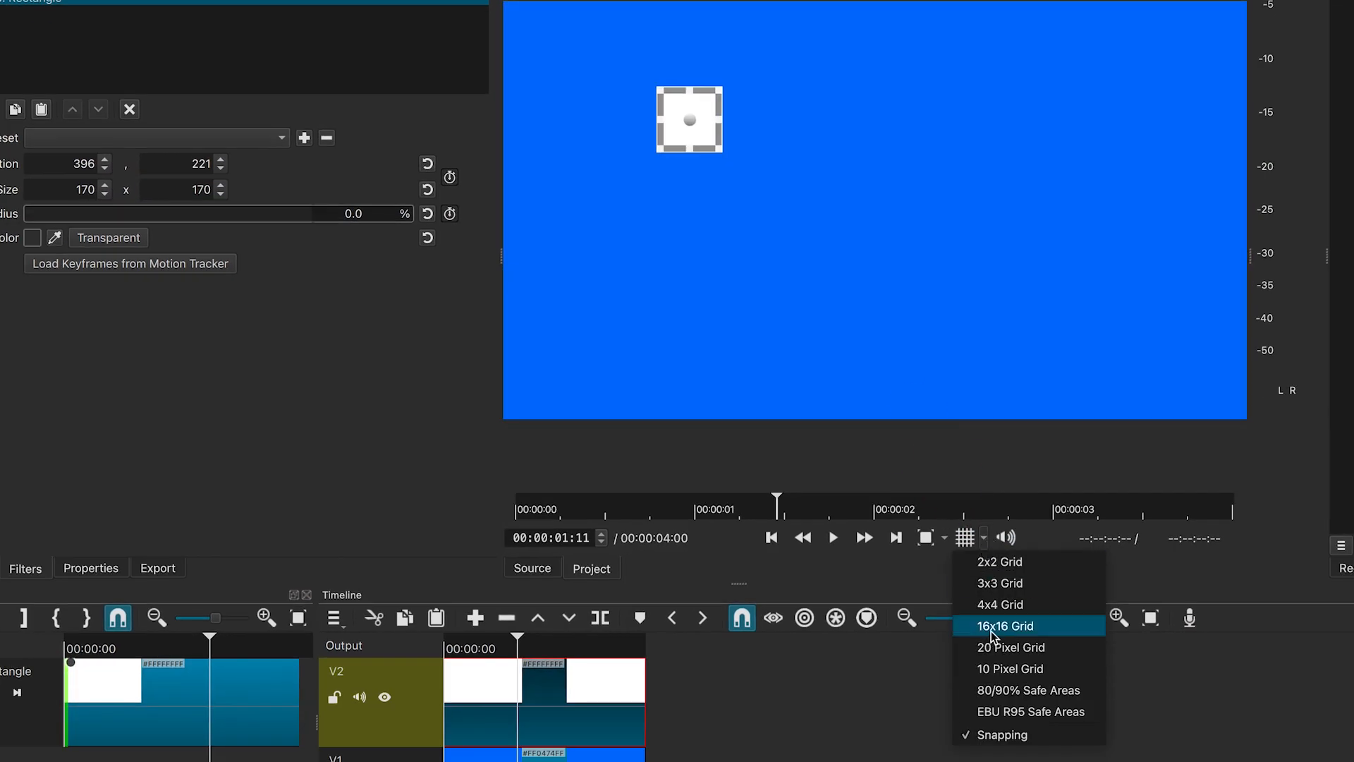
pyautogui.click(1013, 731)
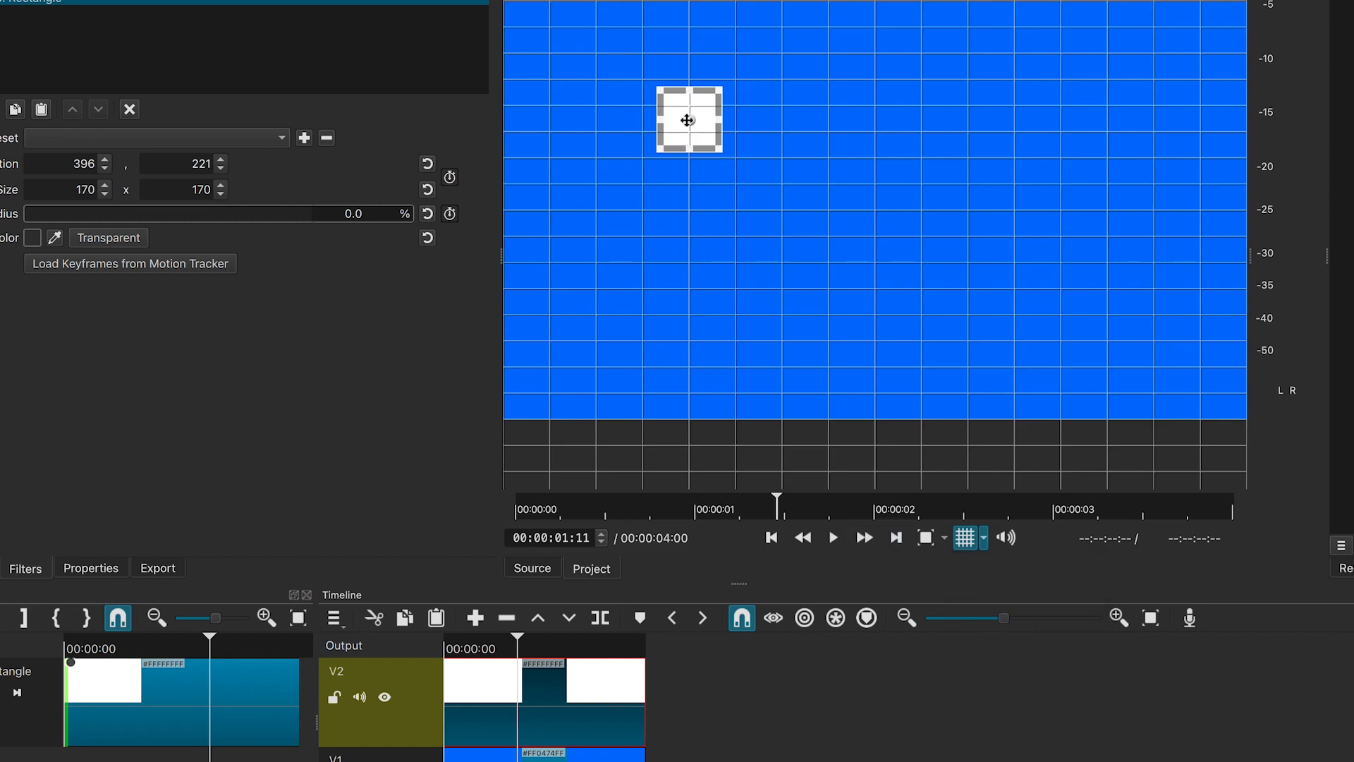
pyautogui.moveTo(690, 123); pyautogui.dragTo(879, 331)
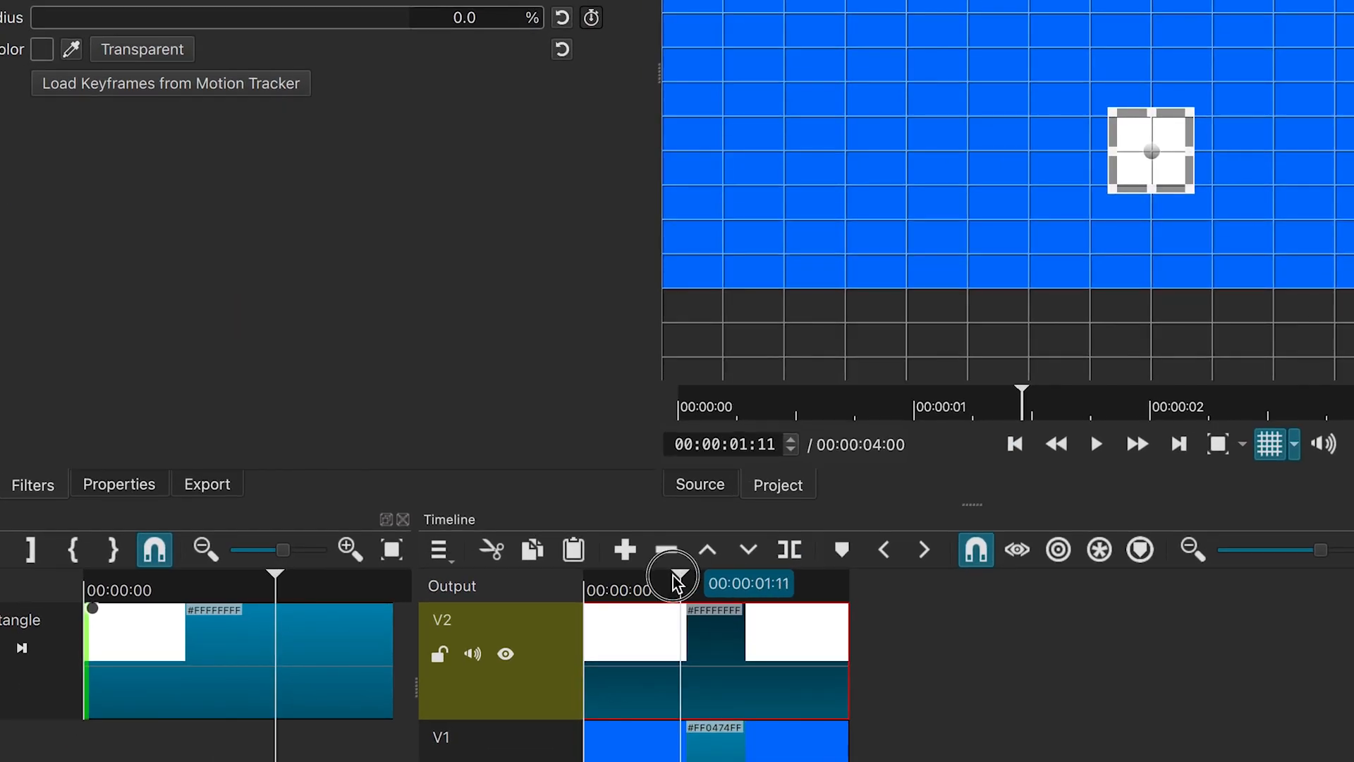
# Step: Move the playhead to 00:00:00:15 and enable position and size keyframes for the crop rectangle
pyautogui.moveTo(517, 636); pyautogui.dragTo(473, 652)
pyautogui.moveTo(621, 595); pyautogui.dragTo(626, 594)
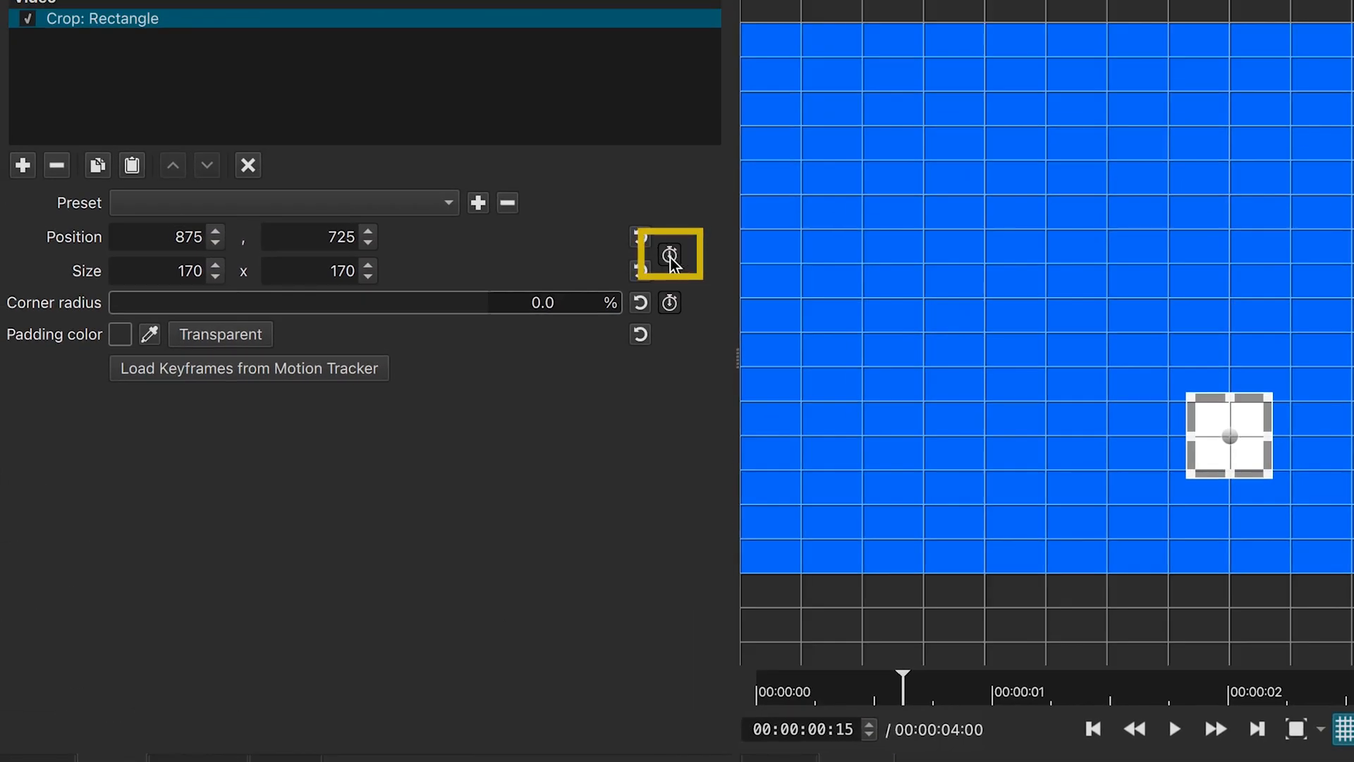
pyautogui.click(669, 255)
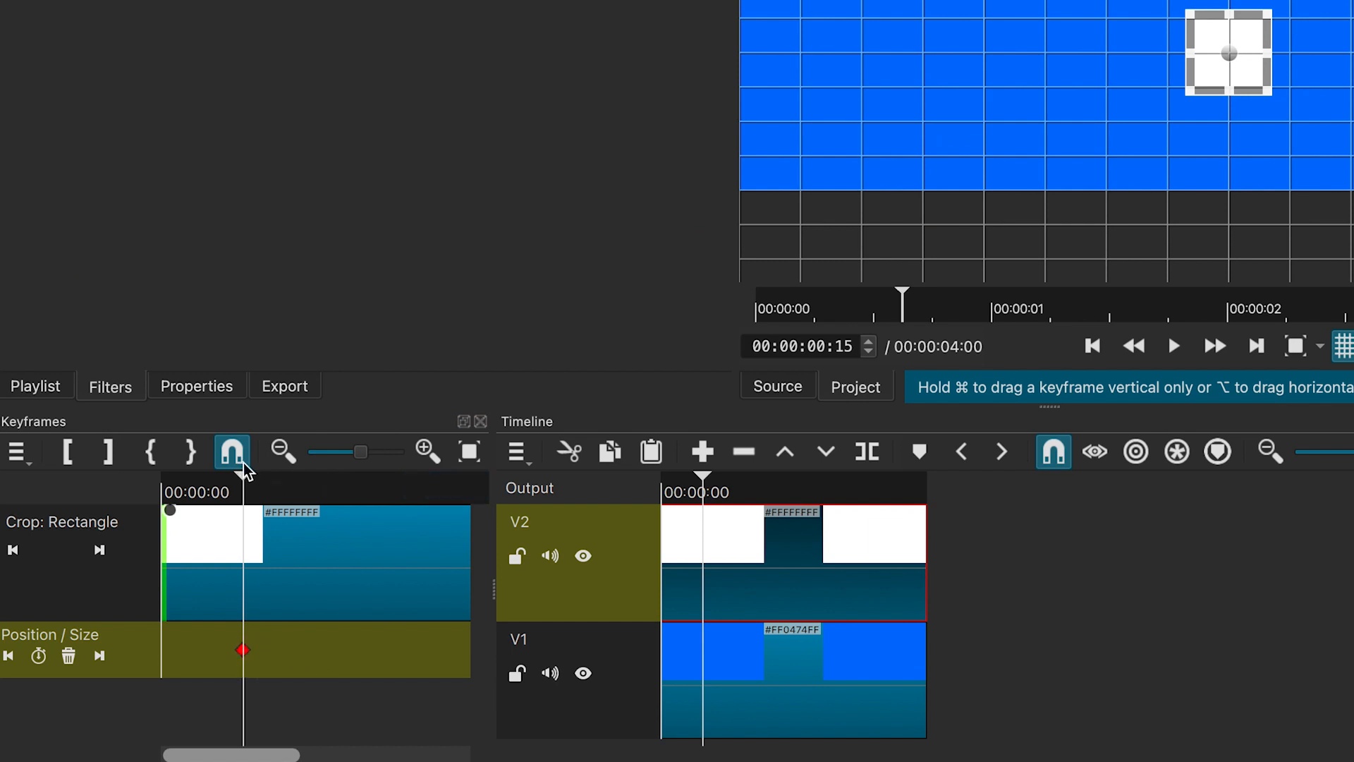
# Step: At 00:00:00:01, shrink the crop rectangle to a size of 0 x 0 to form the starting keyframe
pyautogui.moveTo(243, 492); pyautogui.dragTo(169, 504)
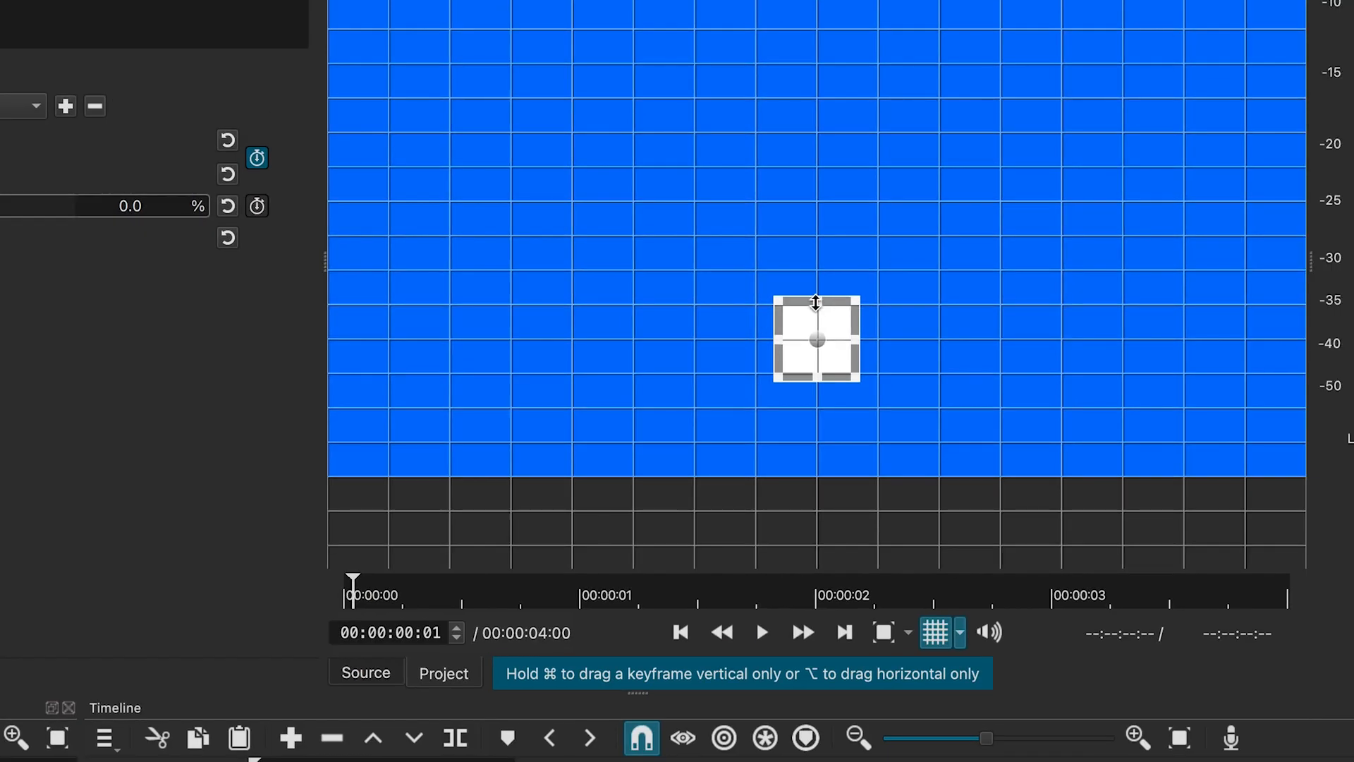
pyautogui.moveTo(815, 302); pyautogui.dragTo(826, 345)
pyautogui.click(182, 245)
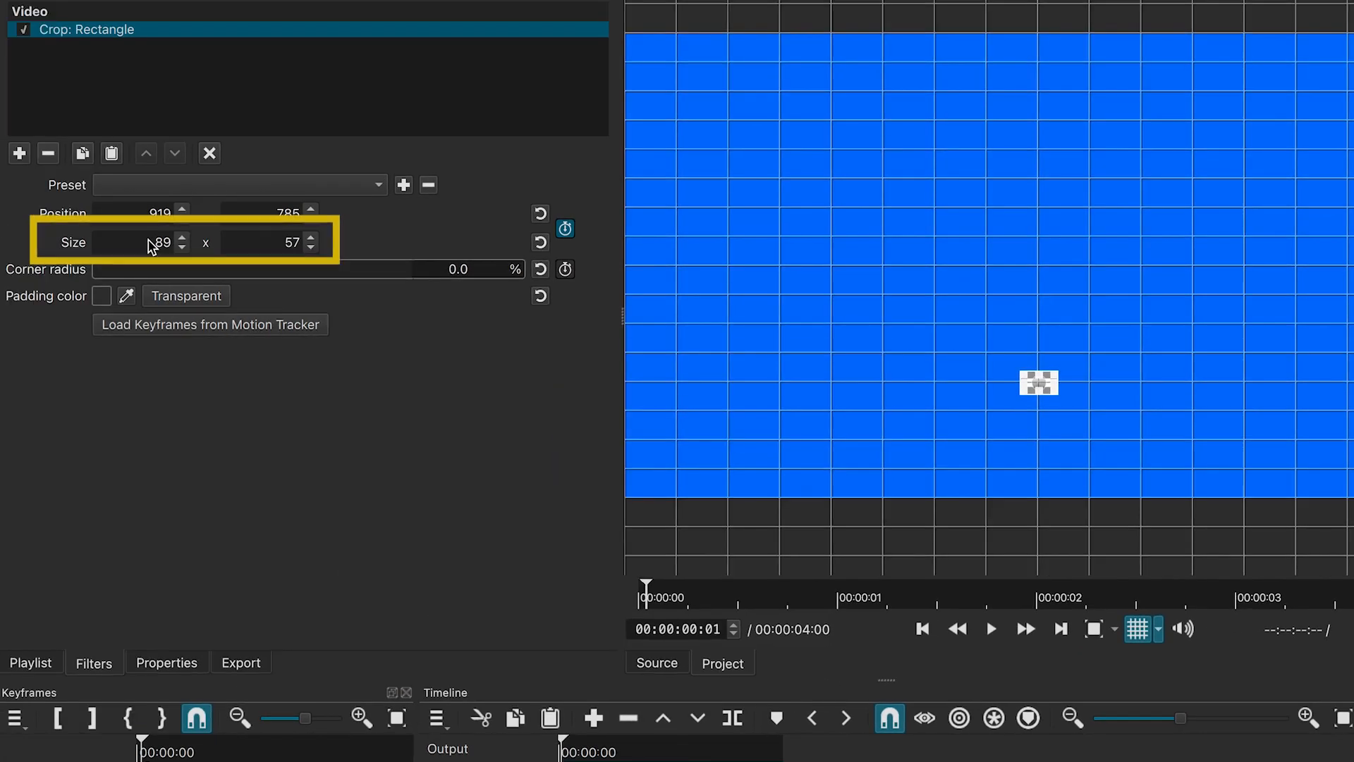
pyautogui.write('0')
pyautogui.press('Tab')
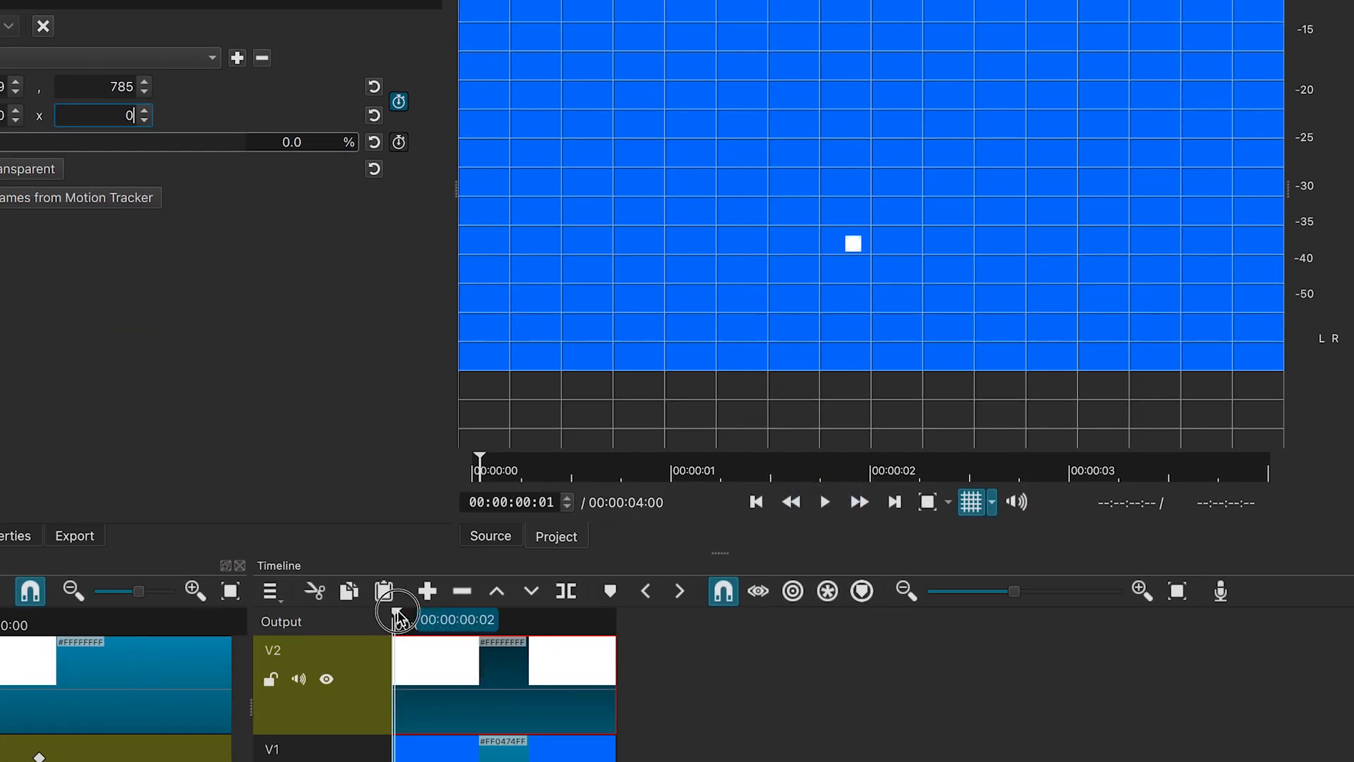
# Step: Set the starting keyframe's crop position at 00:00:00:01 to 960, 809 and scrub through the animation to check that it grows from its centre
pyautogui.moveTo(398, 617); pyautogui.dragTo(441, 635)
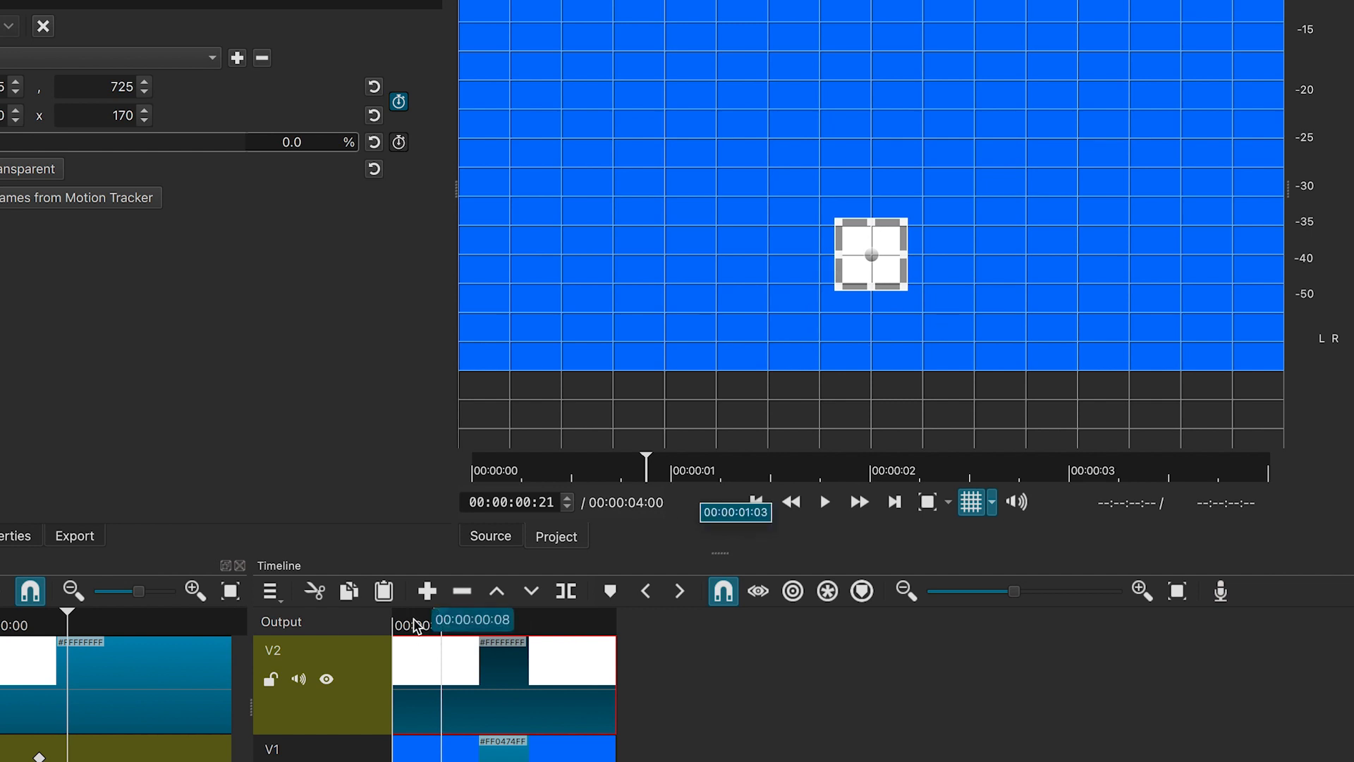
pyautogui.moveTo(441, 621); pyautogui.dragTo(395, 622)
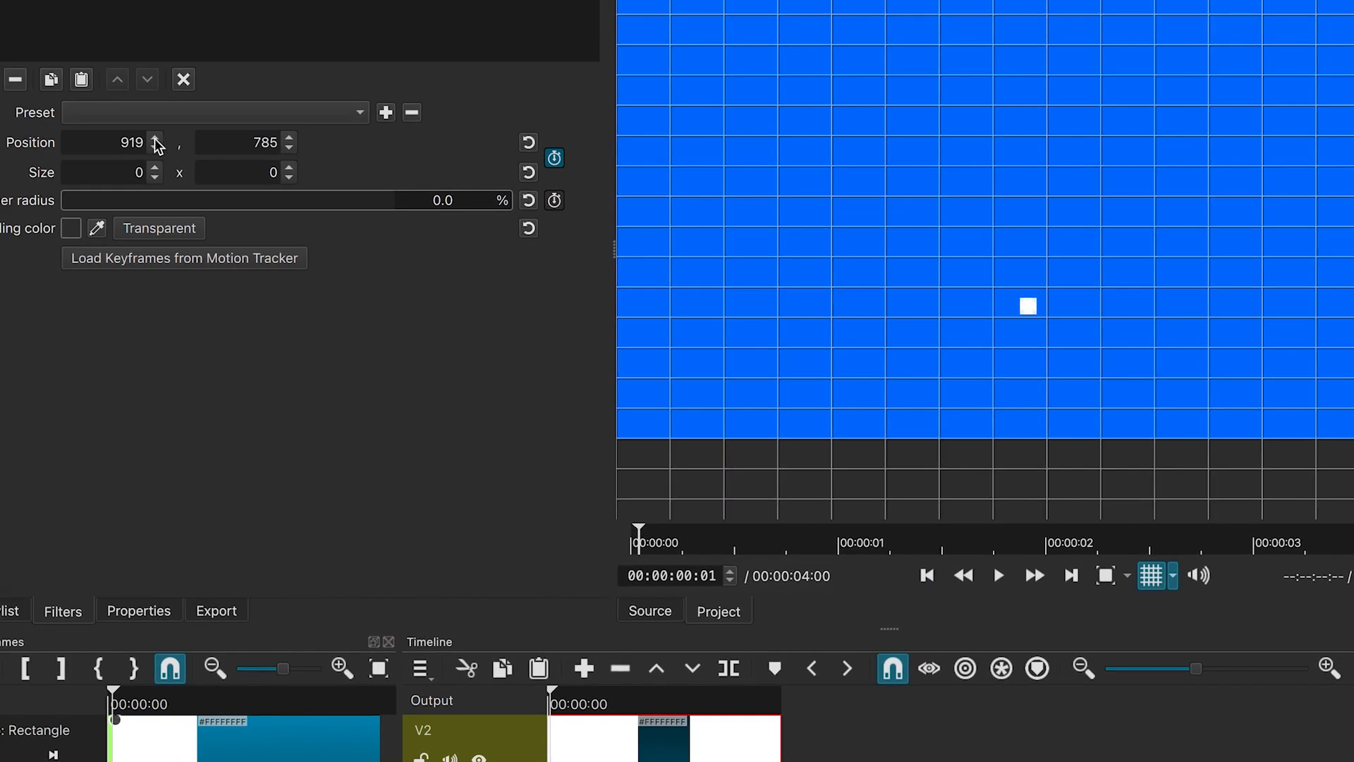
pyautogui.click(156, 139)
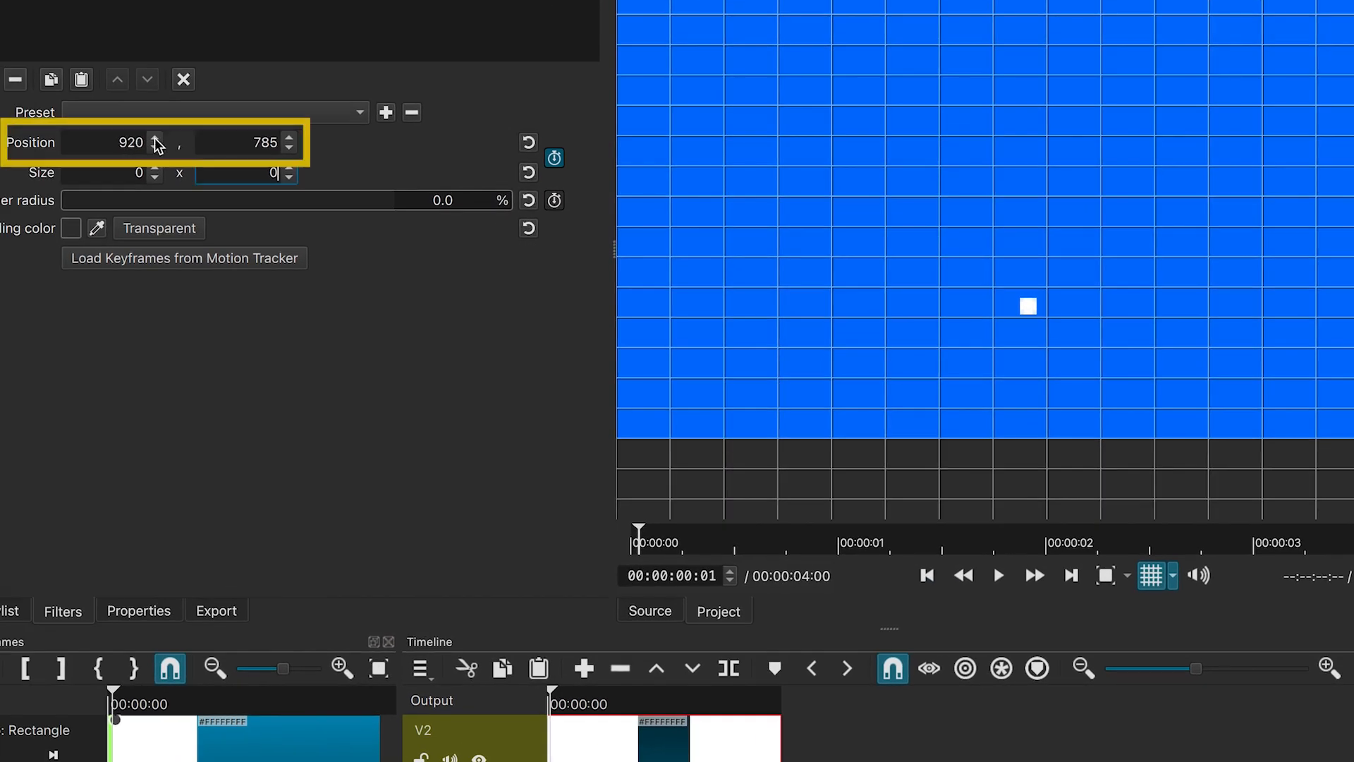
pyautogui.click(156, 139)
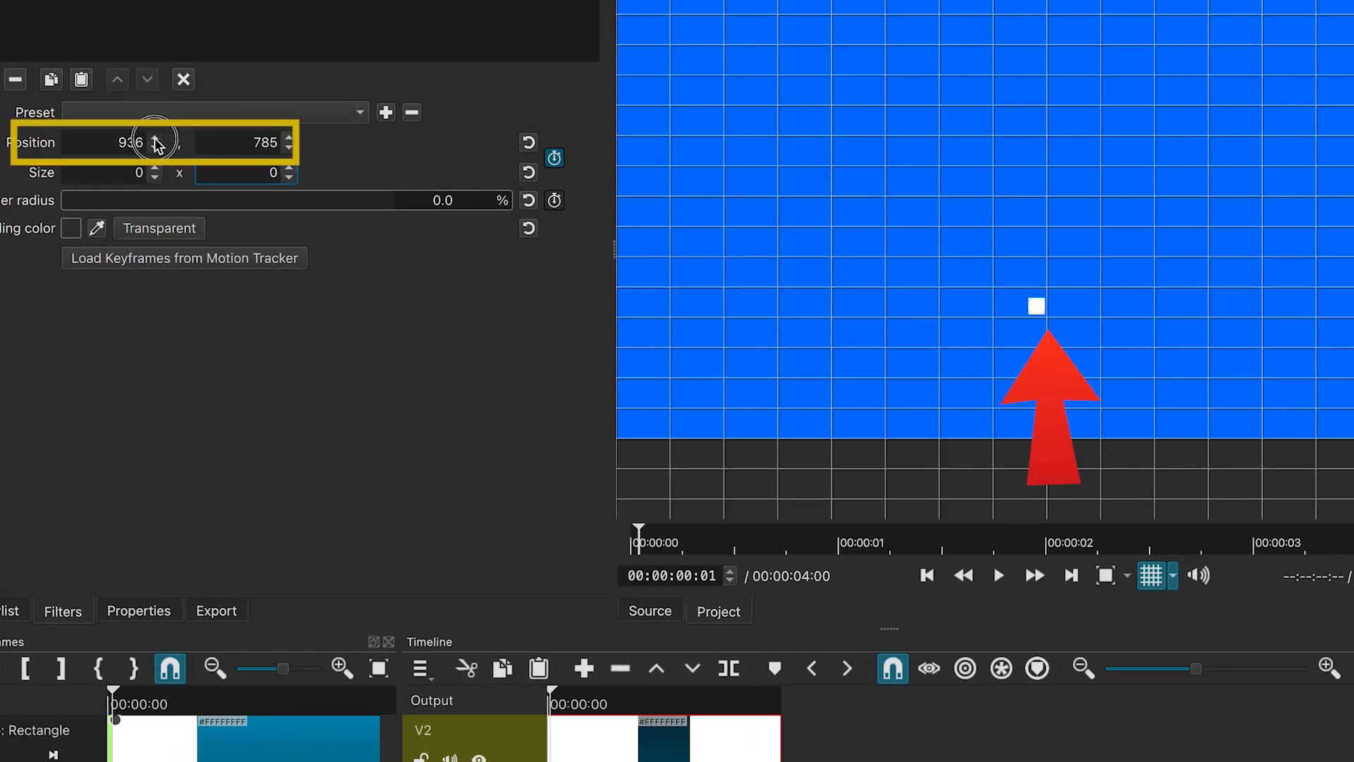
pyautogui.click(156, 139)
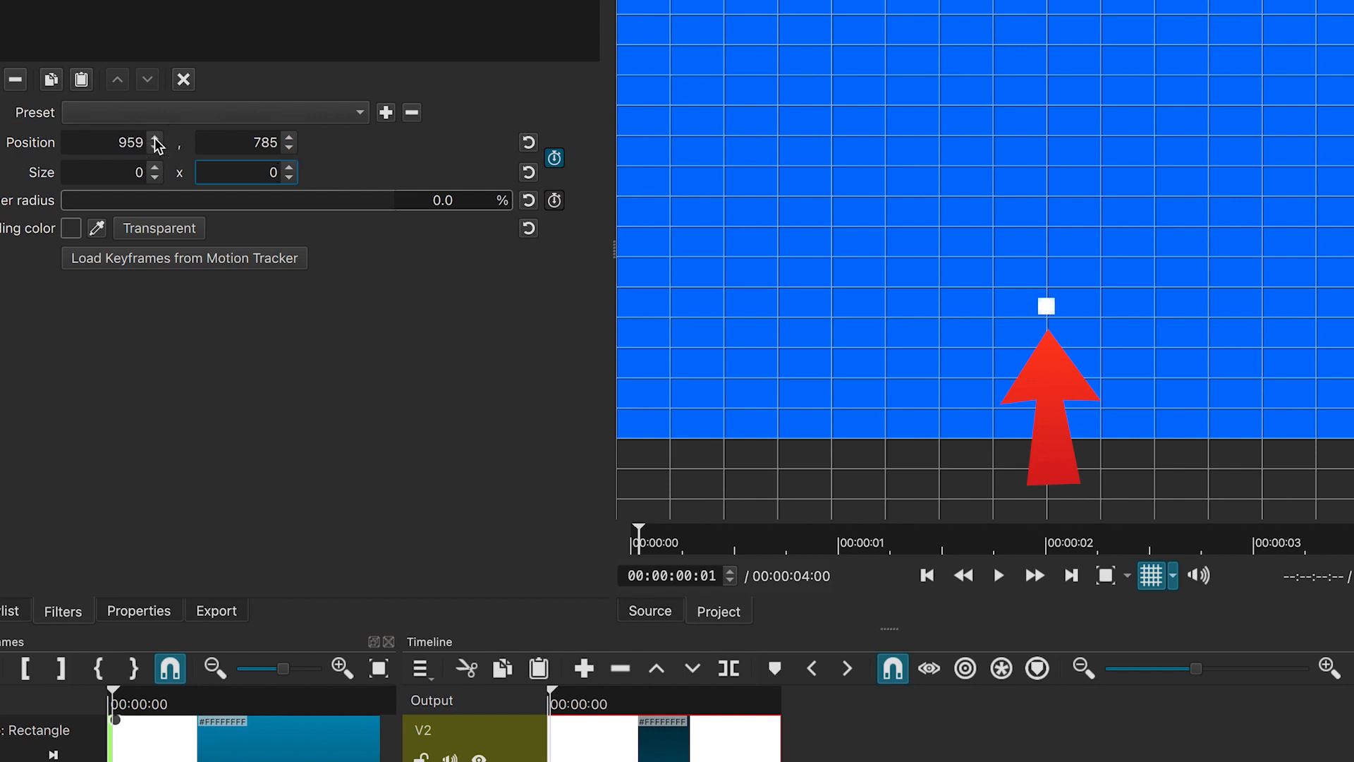
pyautogui.click(290, 139)
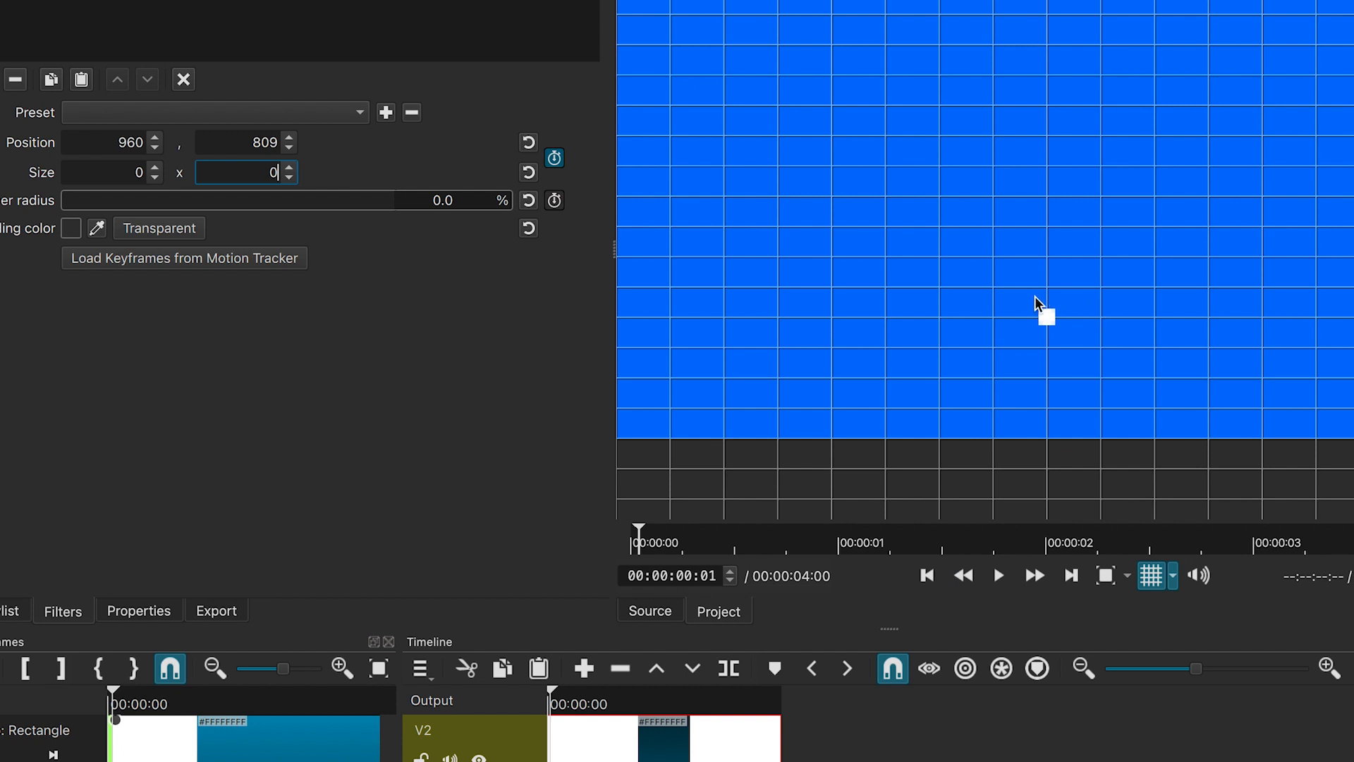
pyautogui.click(571, 694)
pyautogui.moveTo(570, 694); pyautogui.dragTo(554, 719)
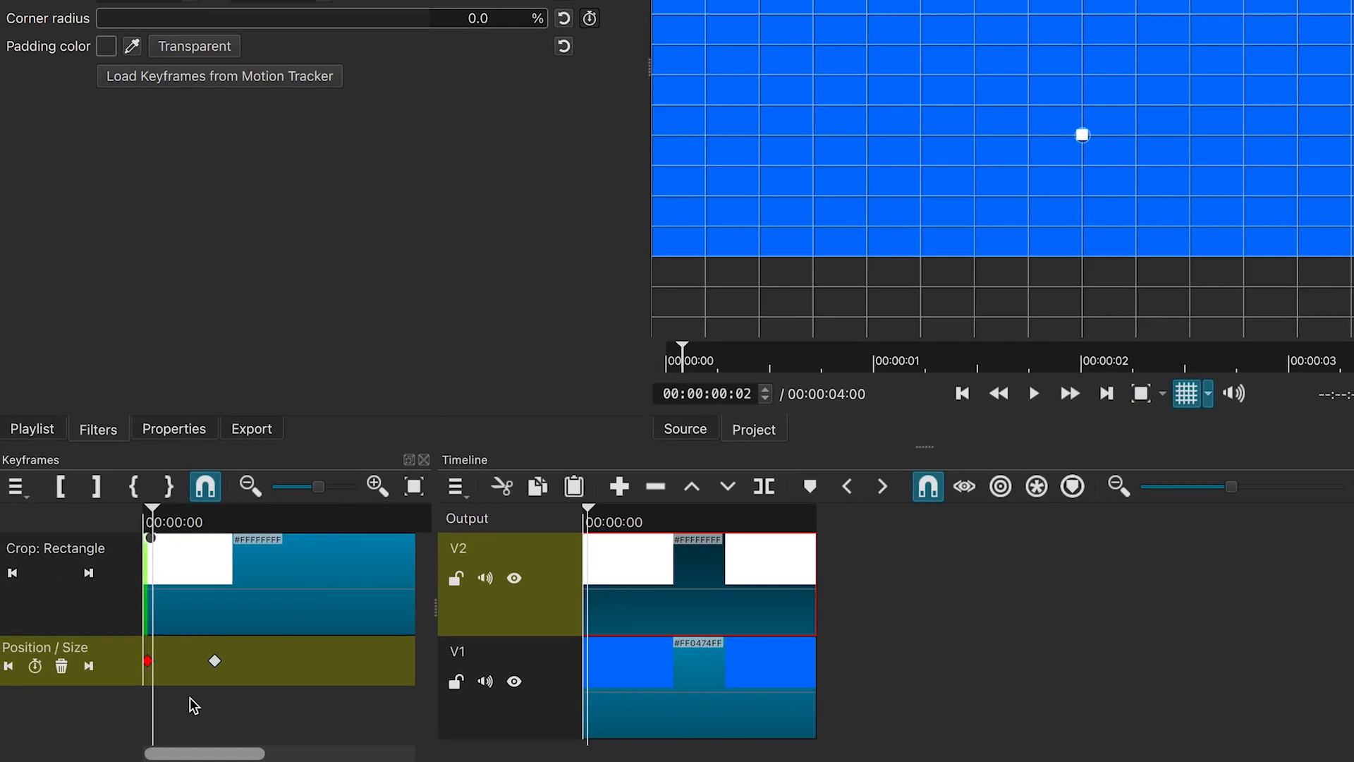
# Step: Change both position and size keyframes to the Smooth type and scrub ahead to 00:00:02:12
pyautogui.rightClick(215, 661)
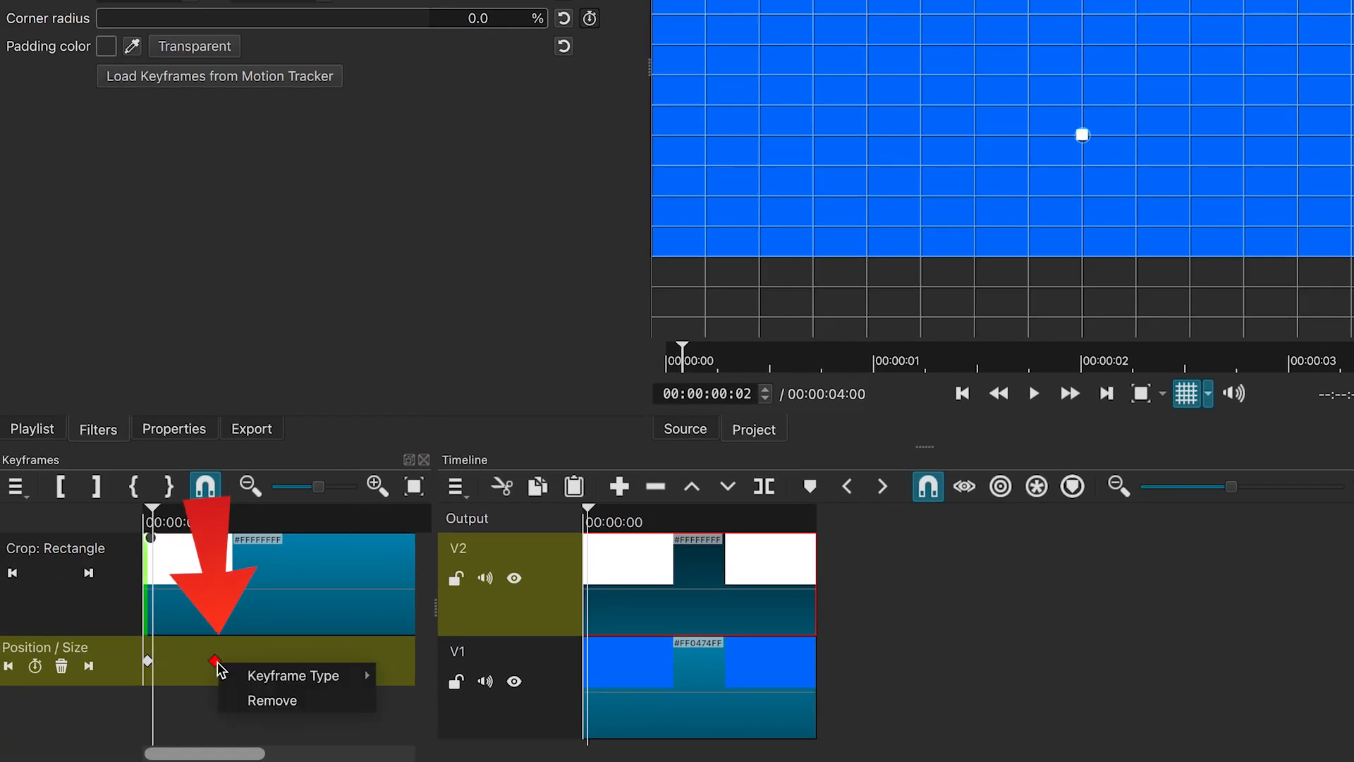
pyautogui.moveTo(339, 680)
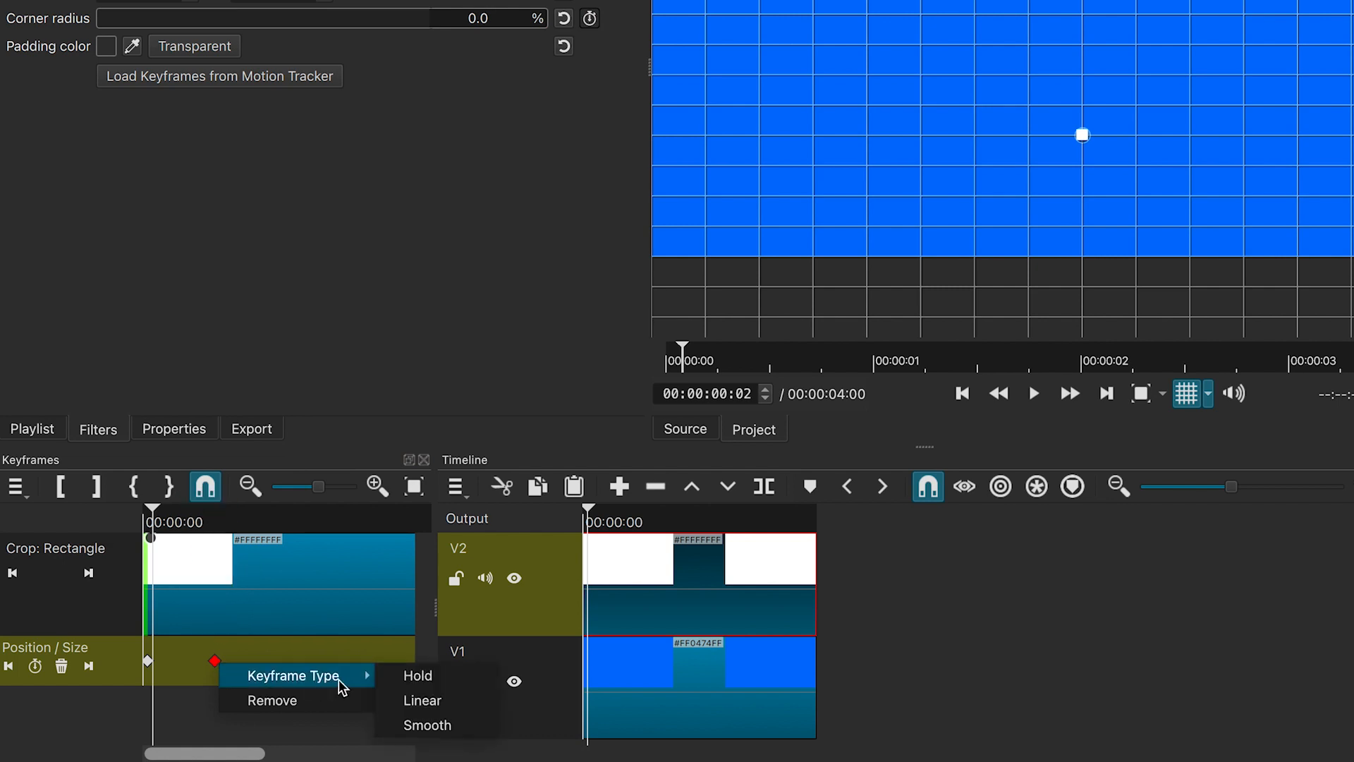
pyautogui.click(413, 725)
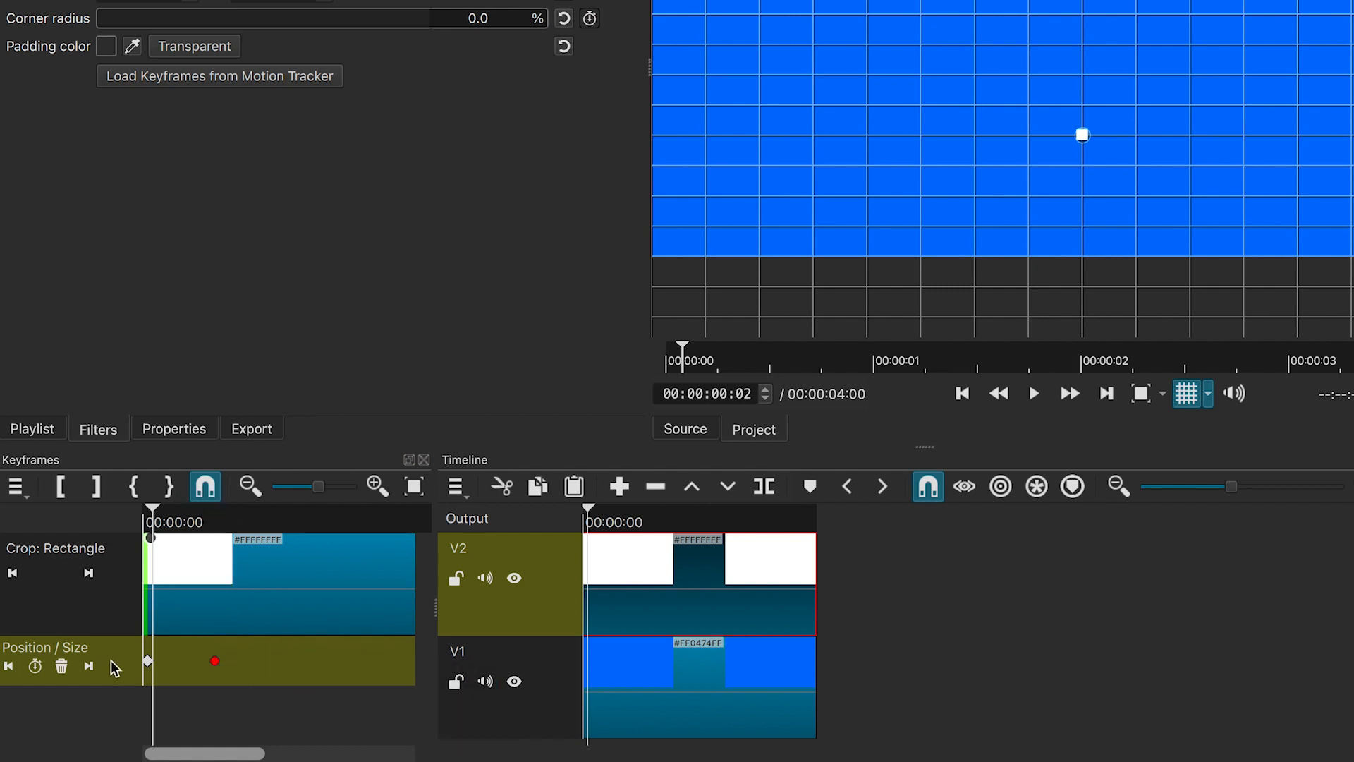
pyautogui.rightClick(151, 666)
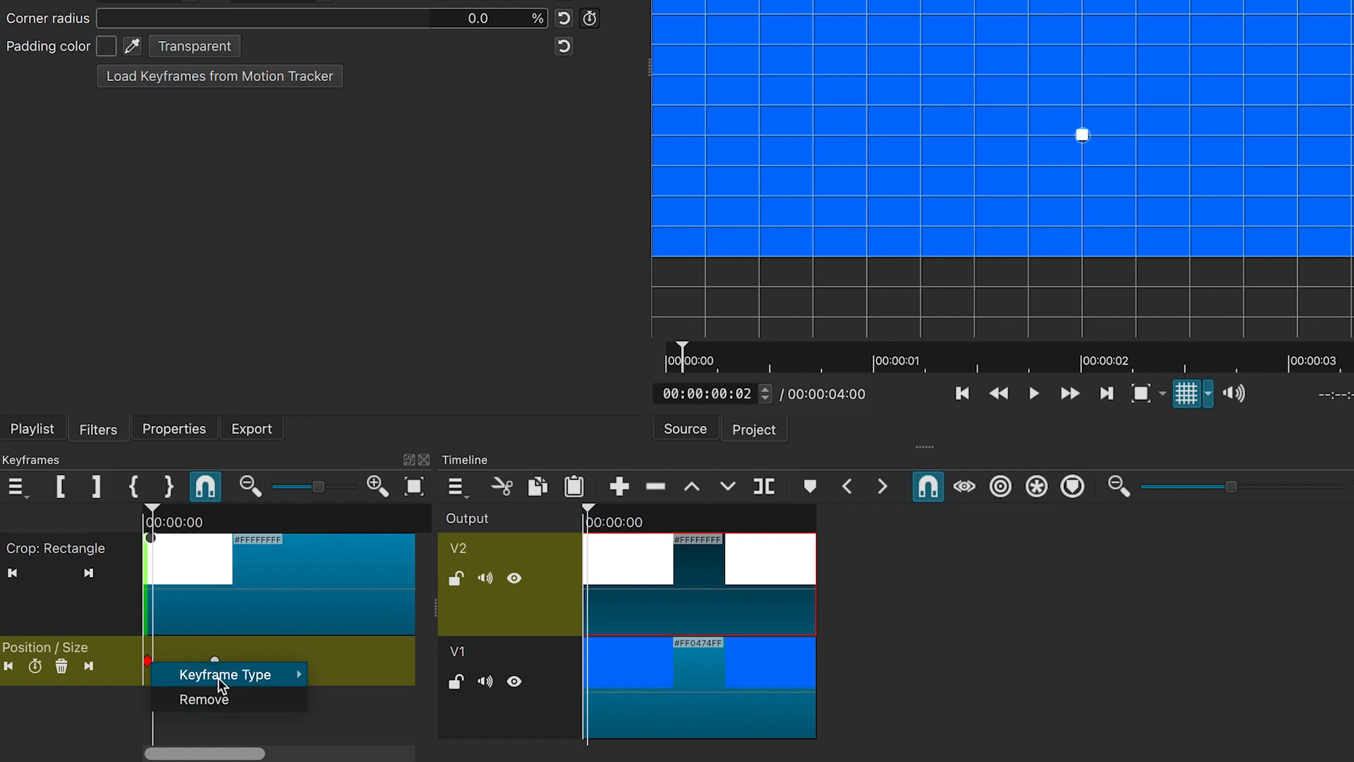
pyautogui.moveTo(218, 679)
pyautogui.click(390, 731)
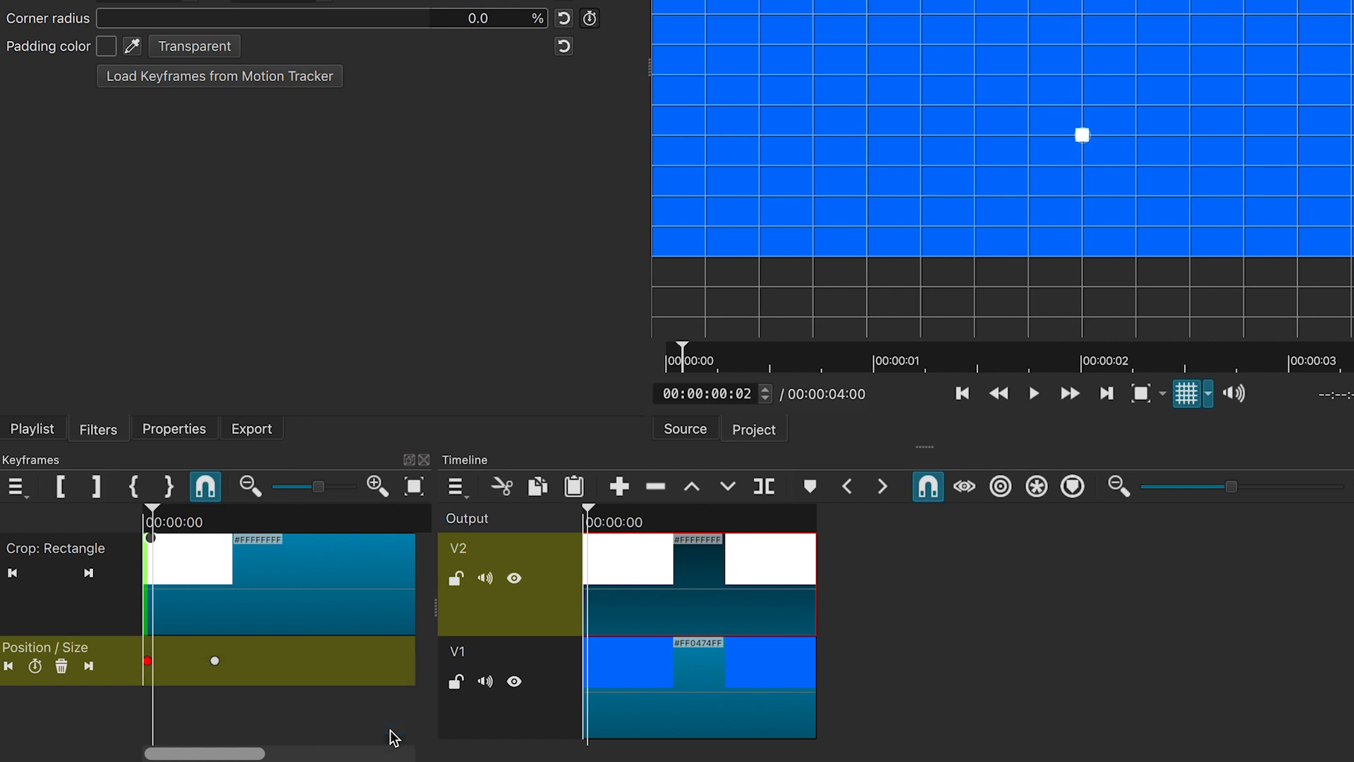
pyautogui.moveTo(702, 523); pyautogui.dragTo(730, 525)
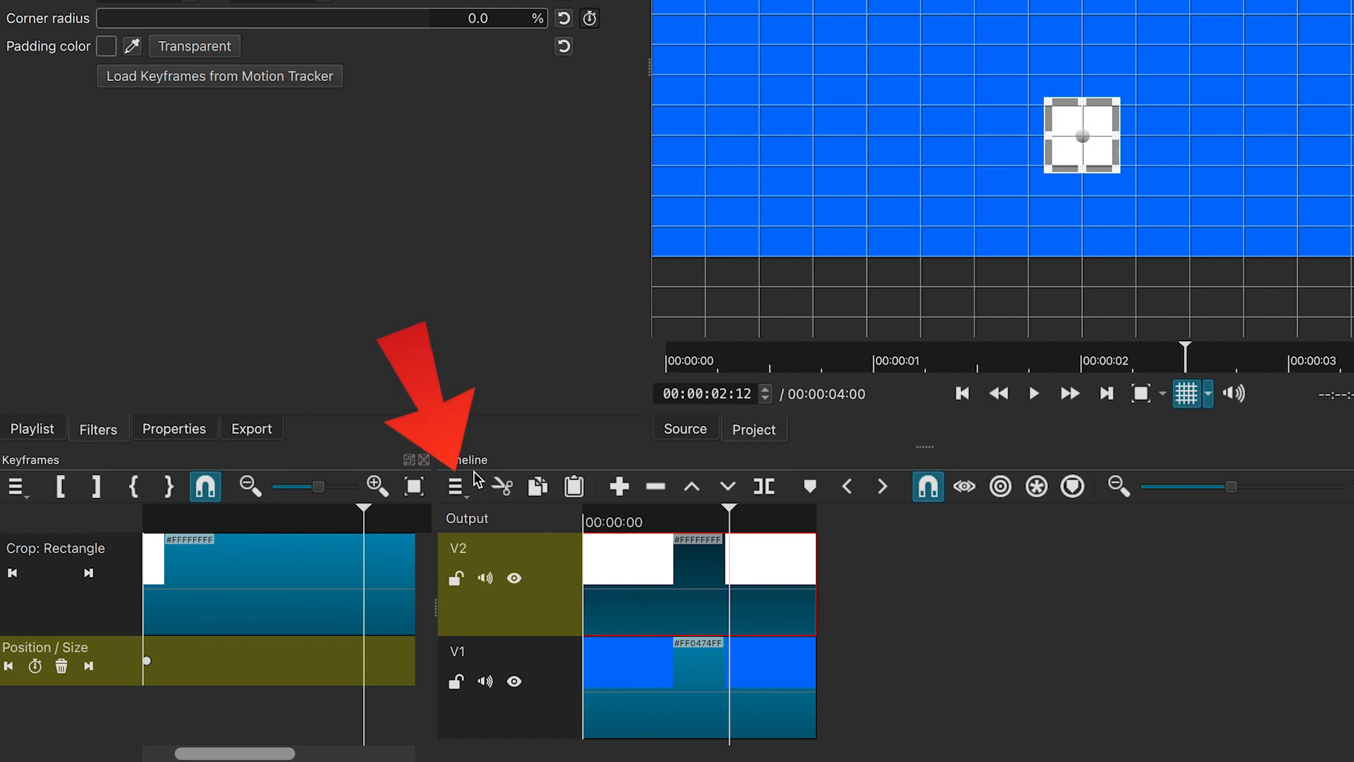
# Step: Add a new video track above V2
pyautogui.click(457, 487)
pyautogui.moveTo(510, 521)
pyautogui.click(700, 540)
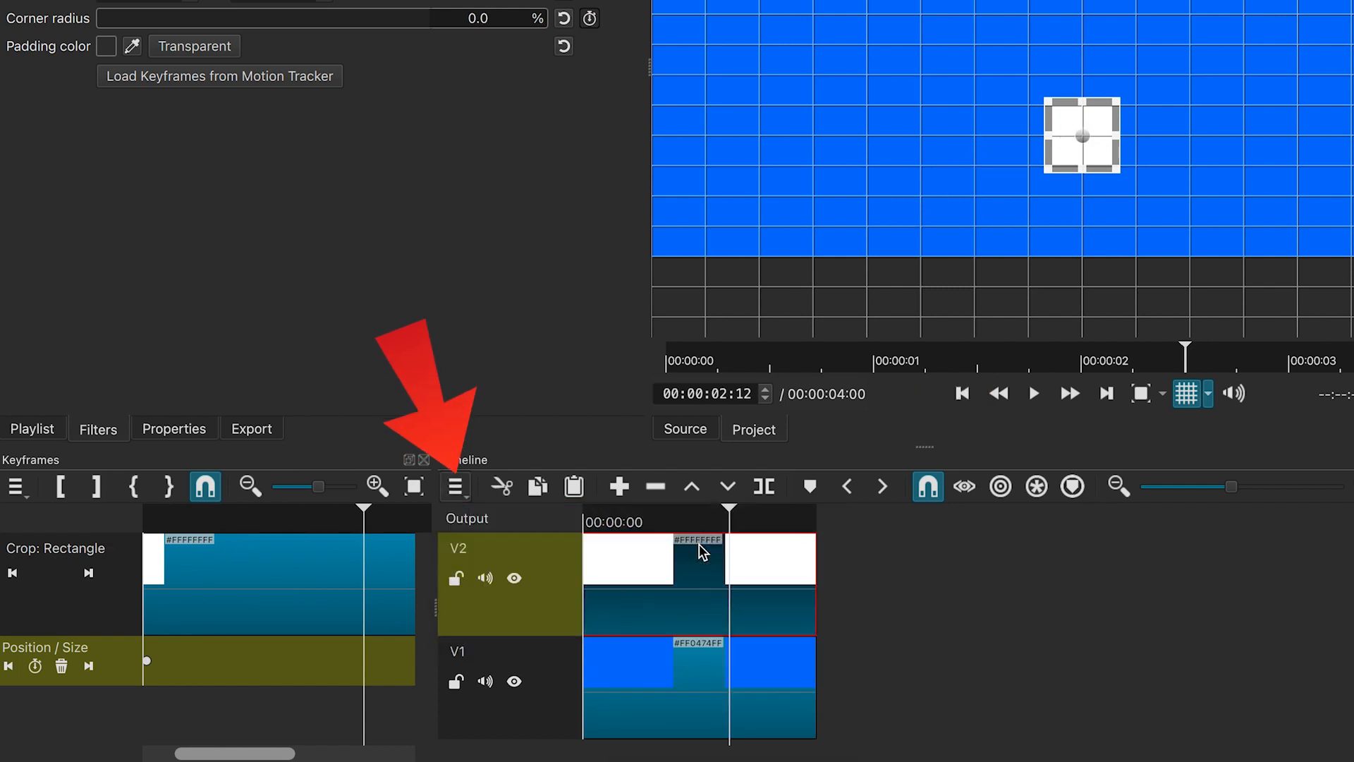
# Step: Copy the white clip from V2, paste it onto V3, and align its start with the beginning of the timeline
pyautogui.click(686, 692)
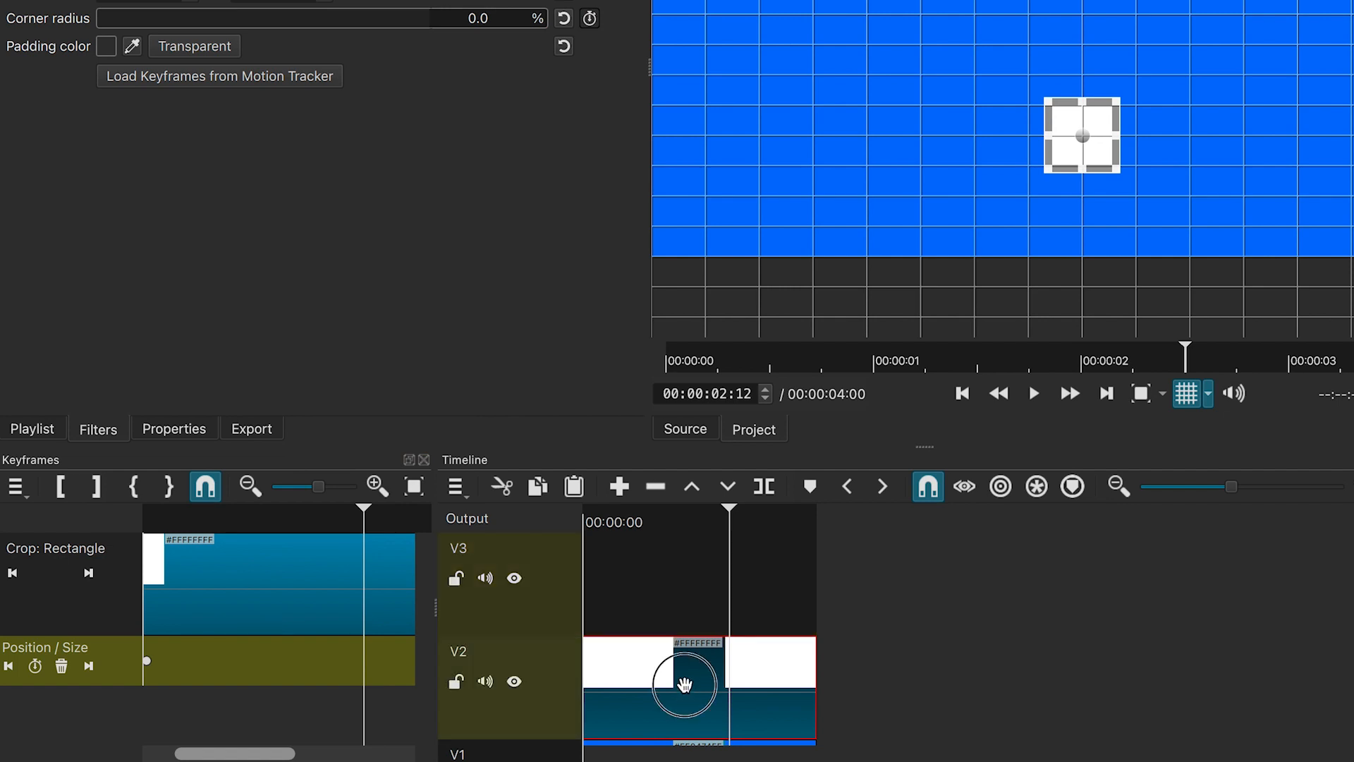
pyautogui.hotkey('ctrl', 'c')
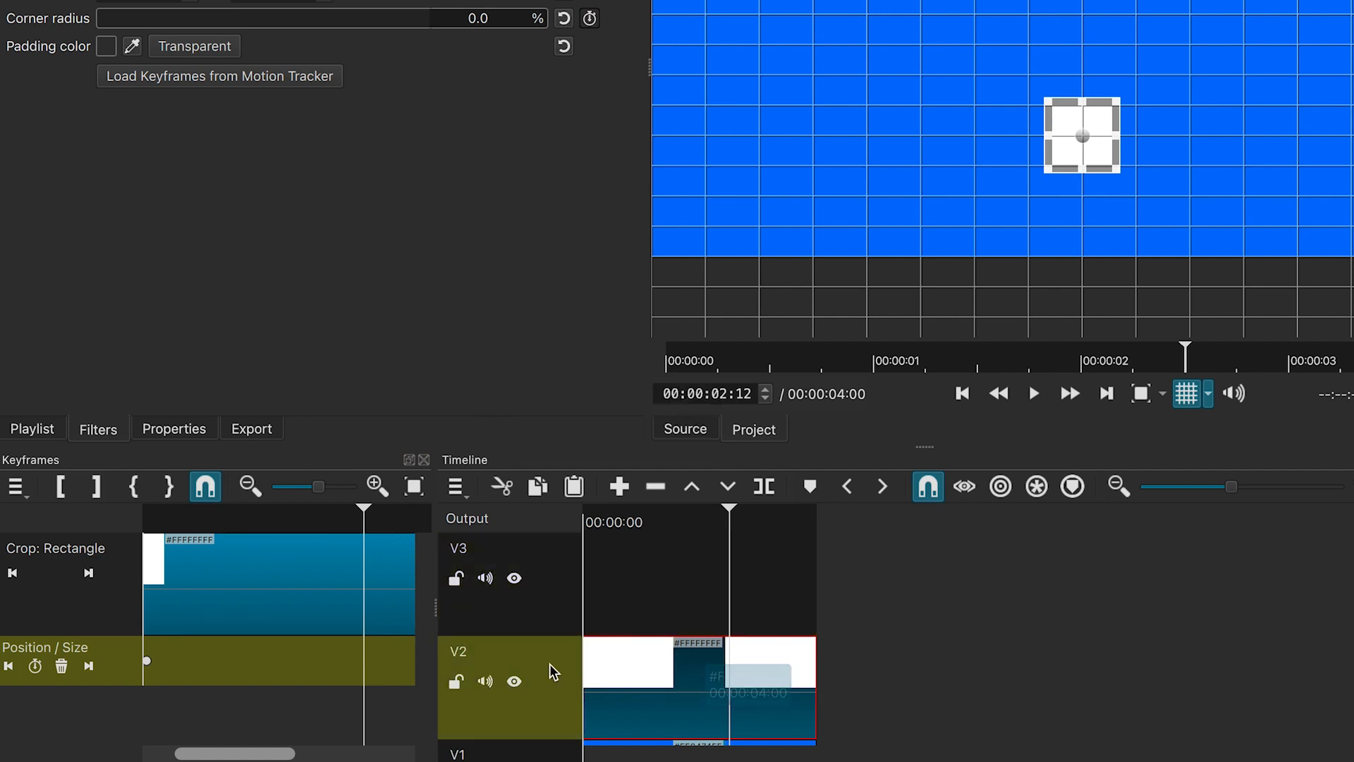
pyautogui.click(549, 608)
pyautogui.hotkey('ctrl', 'v')
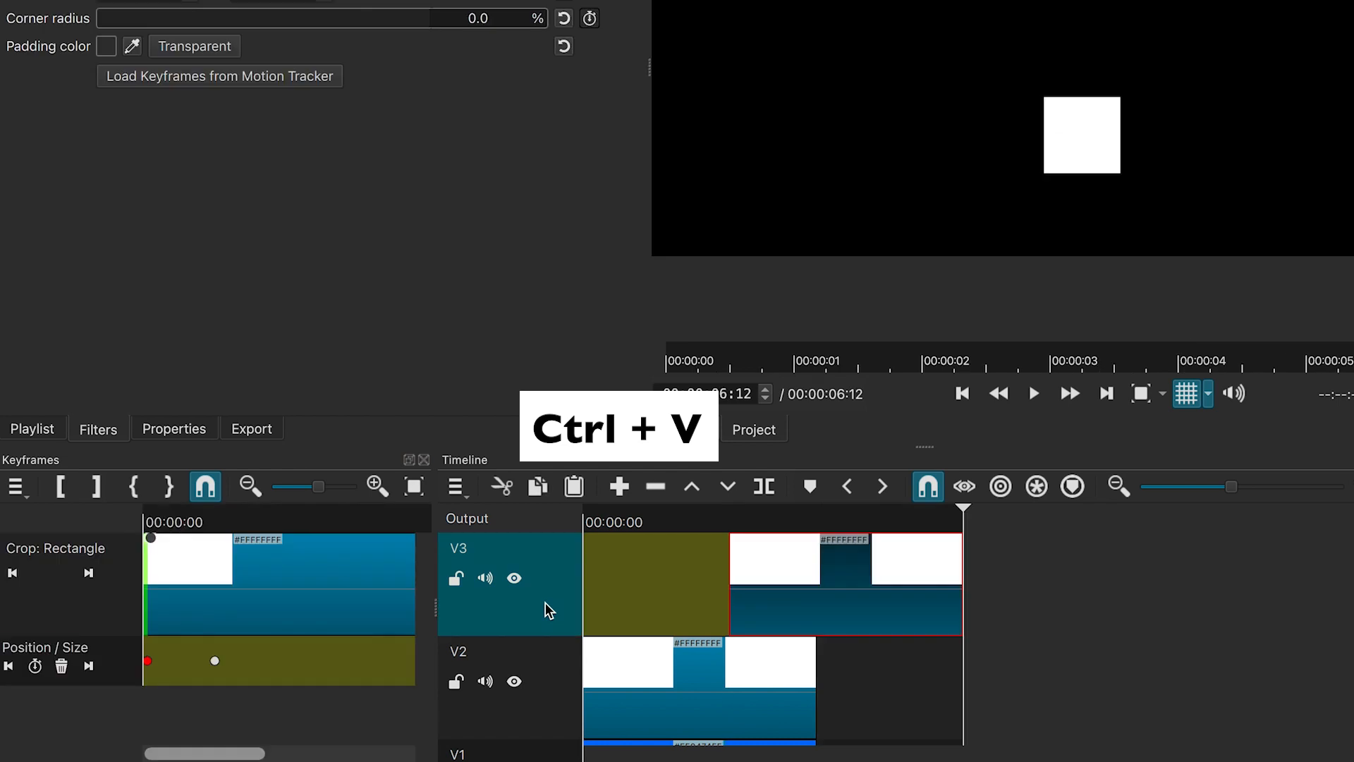
pyautogui.moveTo(853, 620); pyautogui.dragTo(701, 577)
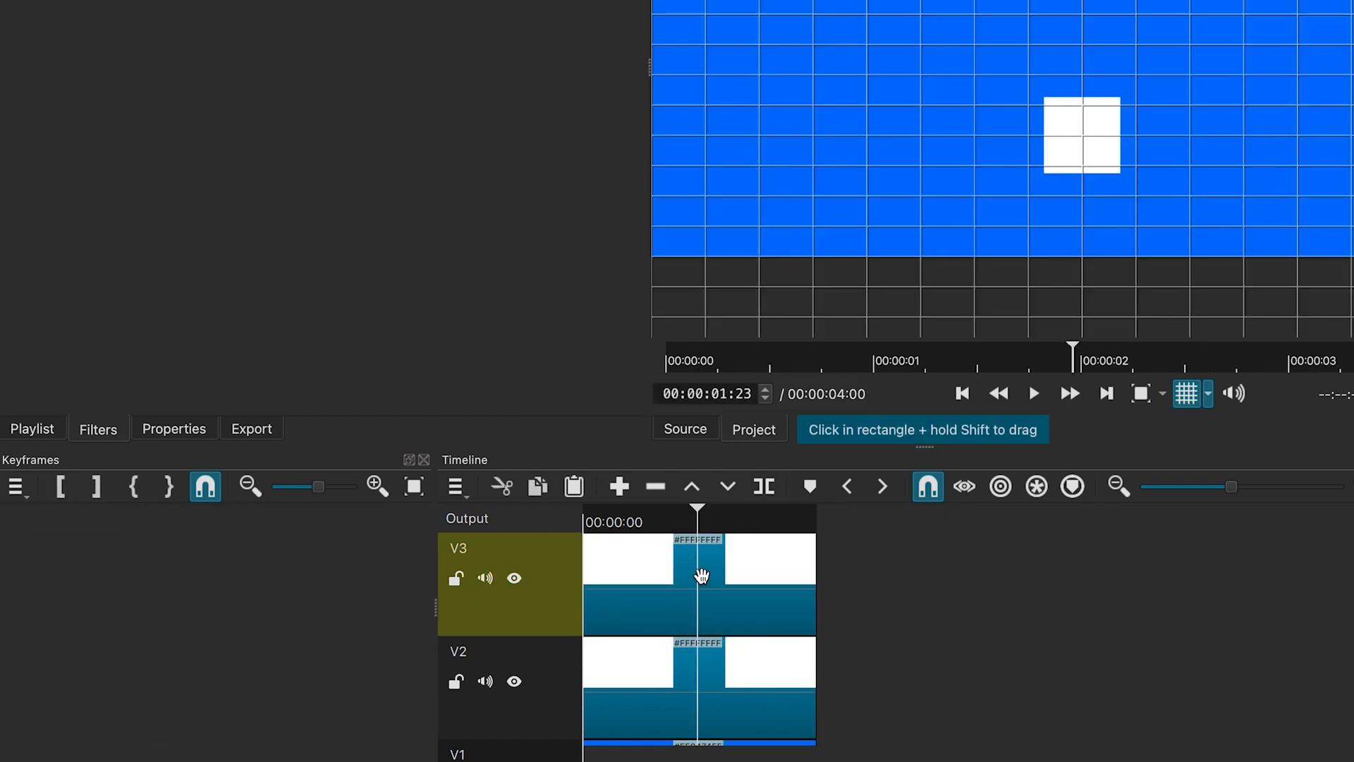
# Step: Change the color of the clip on V3 from its properties to dark red #FFBE2600
pyautogui.click(727, 576)
pyautogui.rightClick(732, 576)
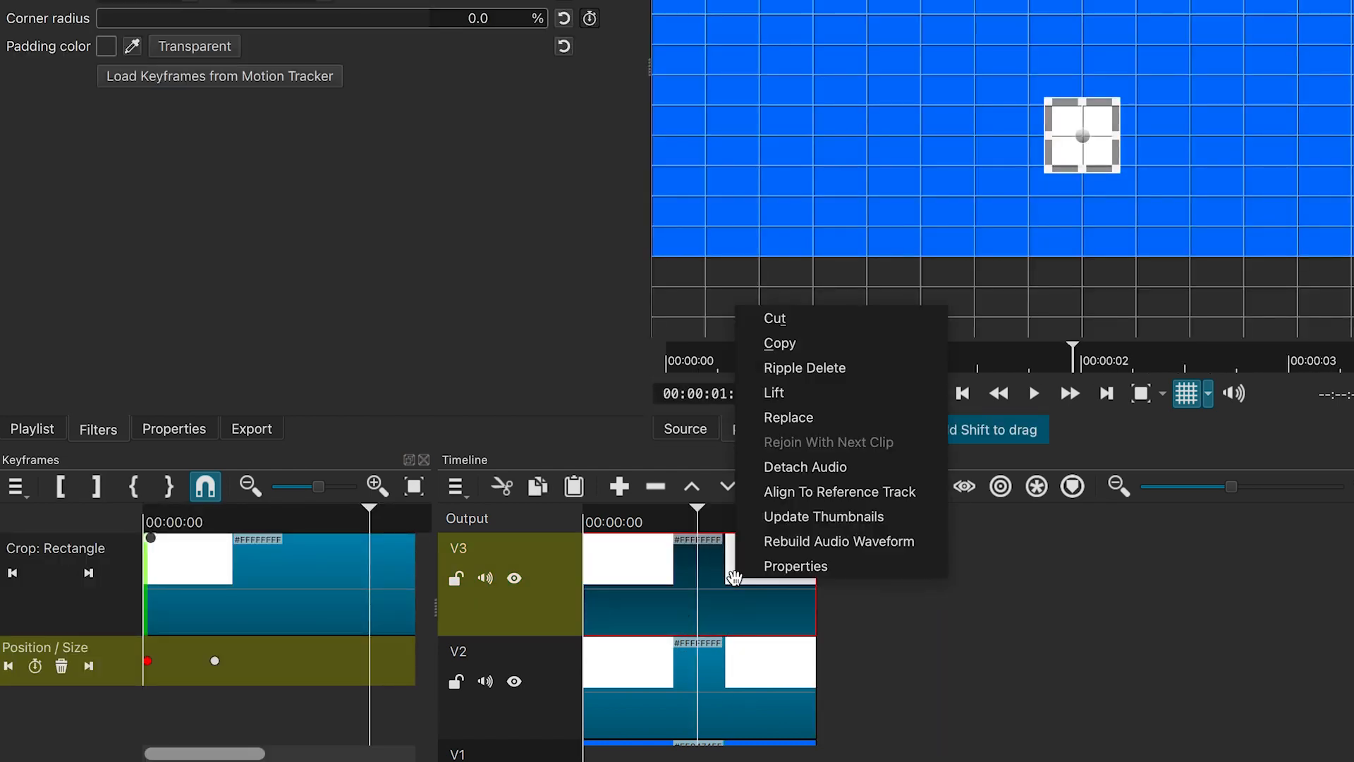
pyautogui.click(796, 566)
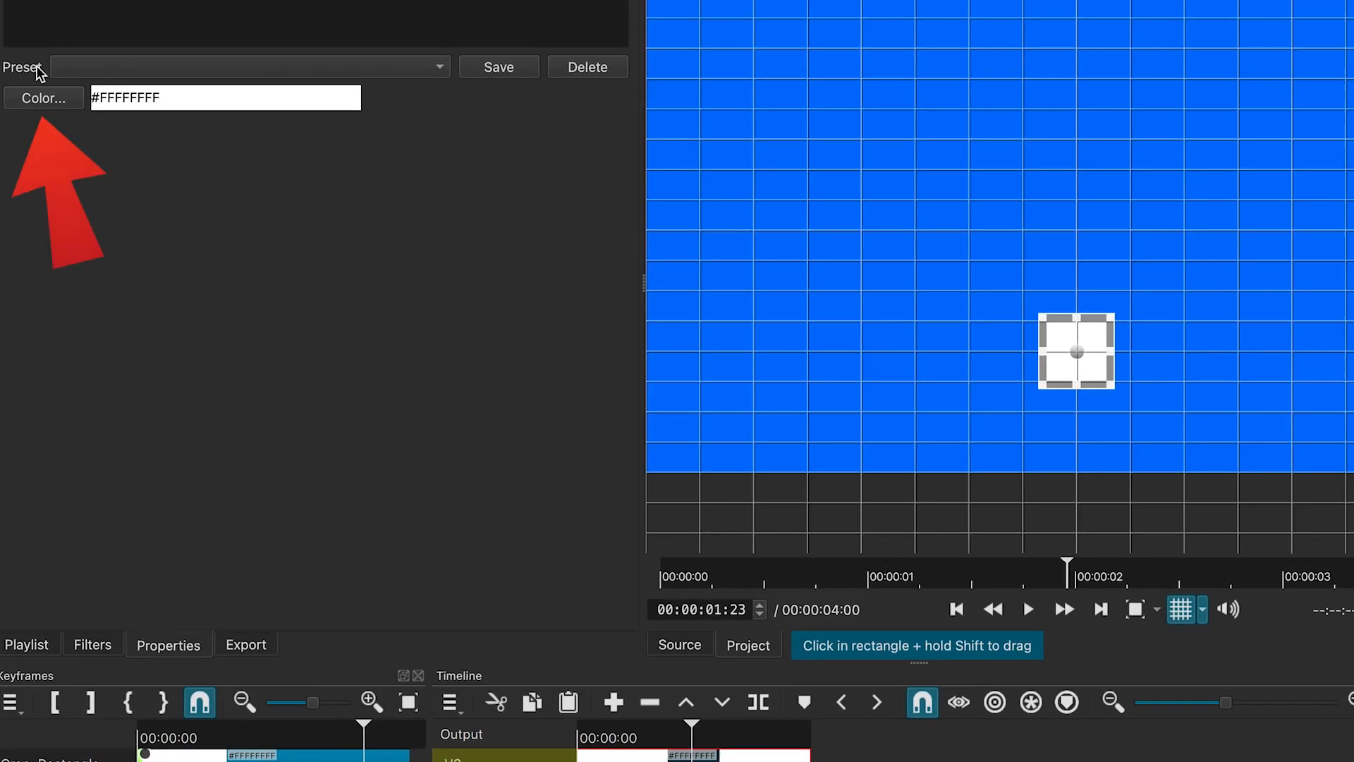
pyautogui.click(58, 102)
pyautogui.click(857, 277)
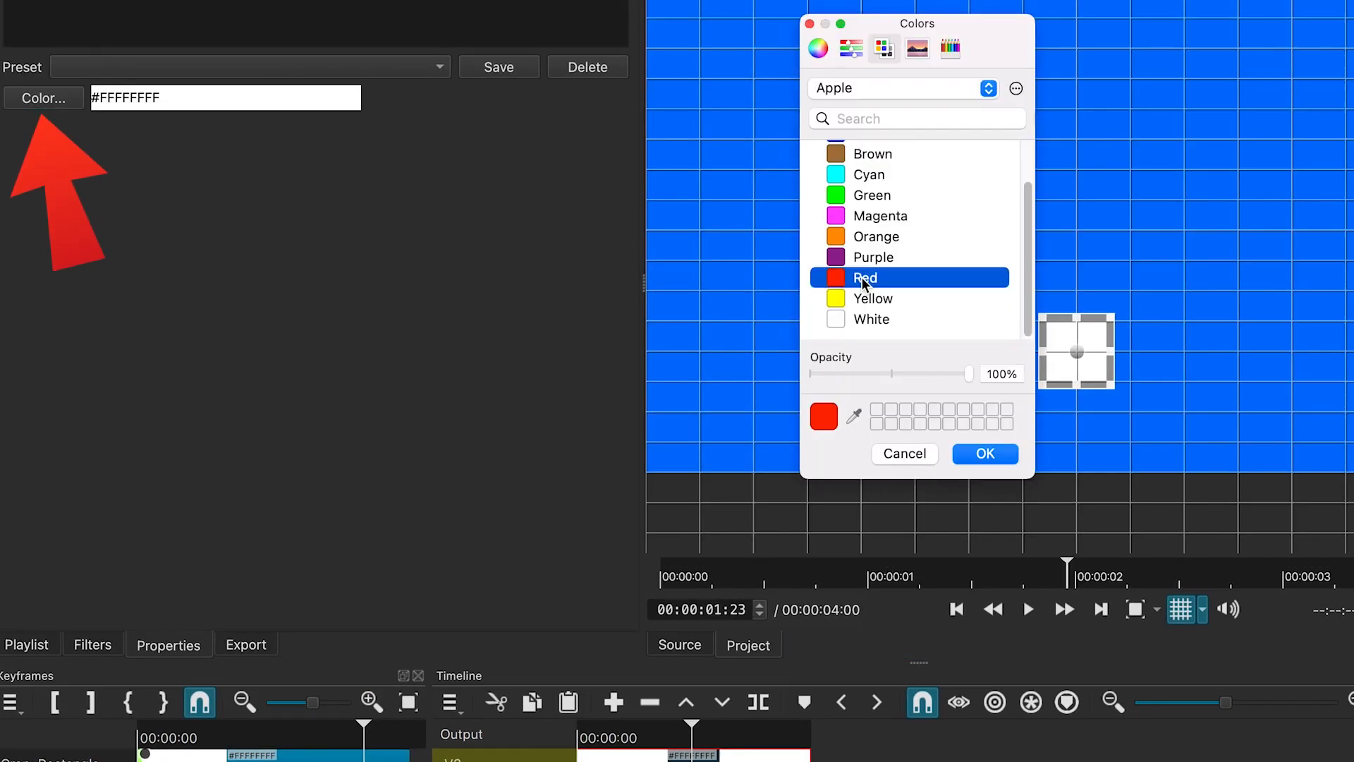
pyautogui.click(853, 53)
pyautogui.click(936, 141)
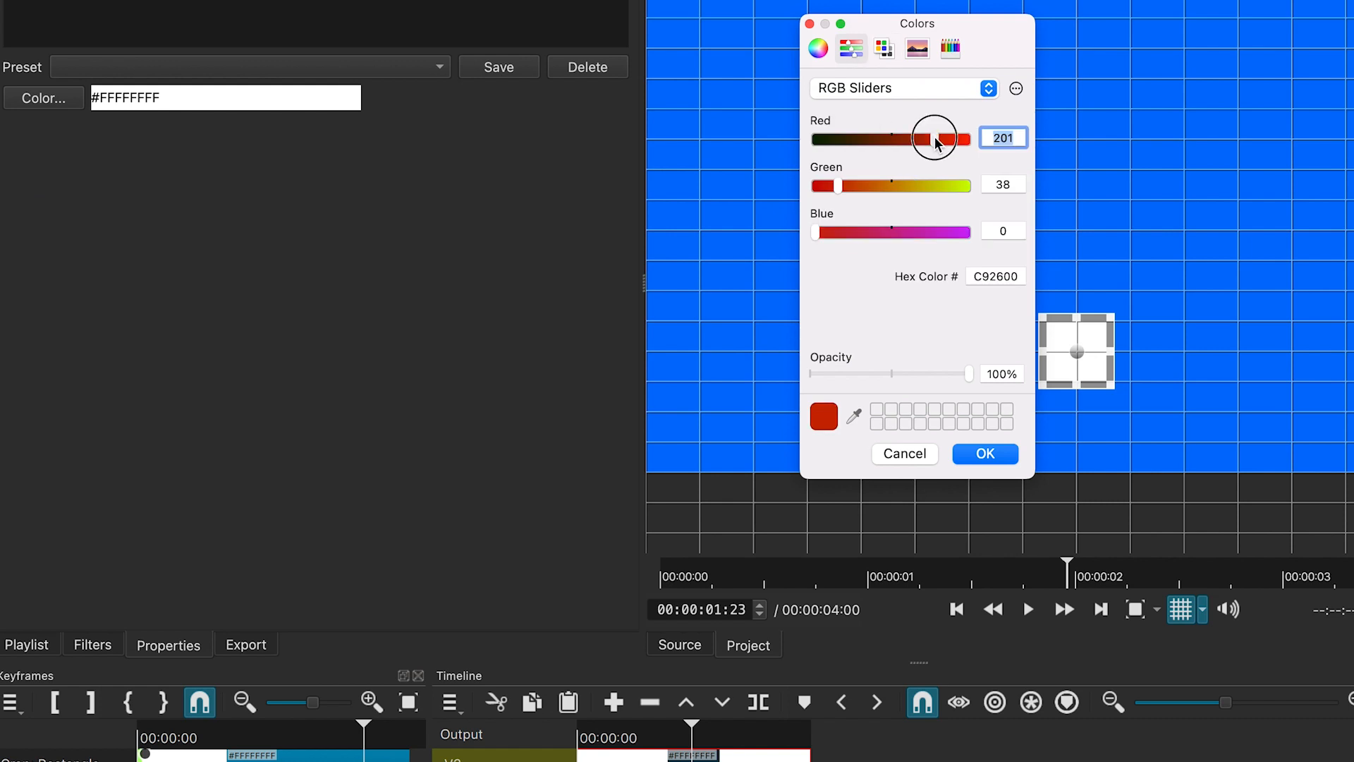
pyautogui.click(980, 458)
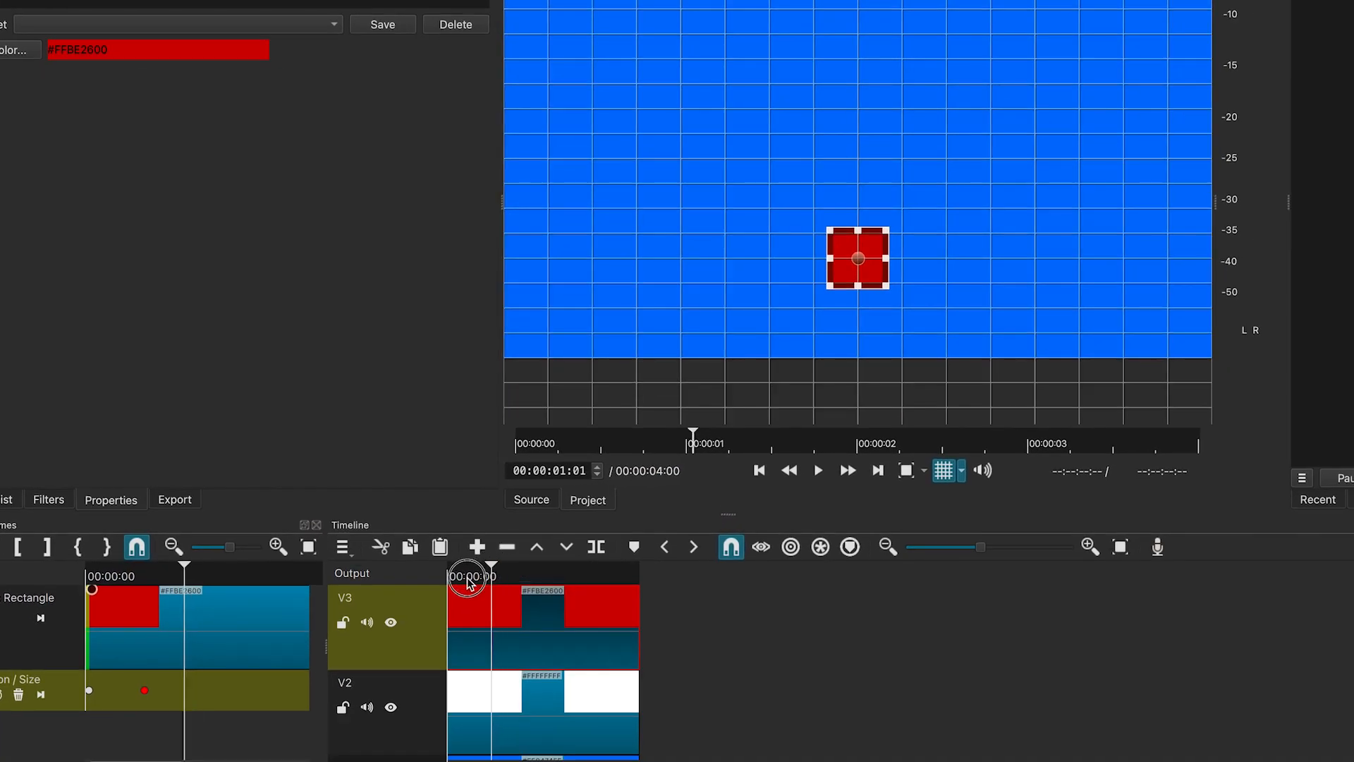
# Step: Delay the red clip's crop growth by moving its two position and size keyframes to 00:00:00:07 and 00:00:00:19
pyautogui.moveTo(467, 582)
pyautogui.mouseDown()
pyautogui.moveTo(449, 583)
pyautogui.moveTo(485, 593)
pyautogui.mouseUp()
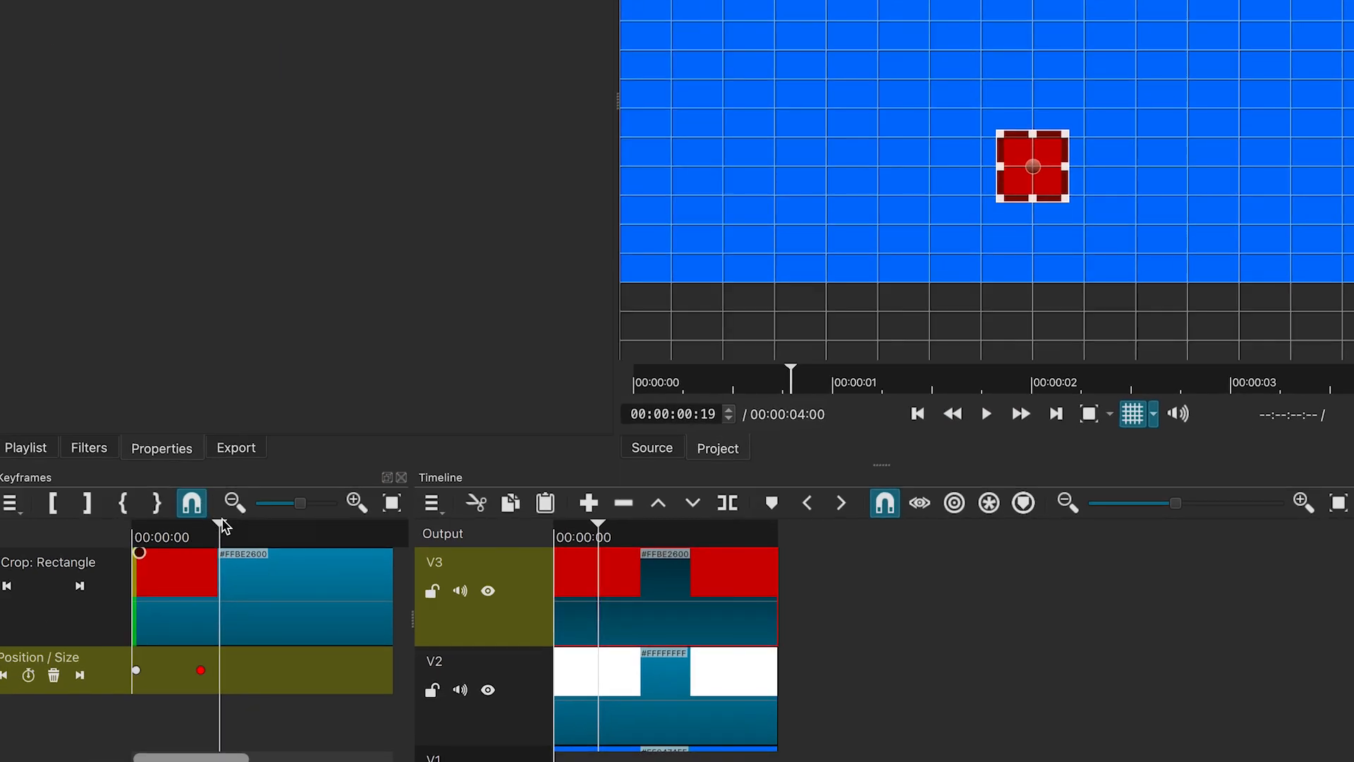
pyautogui.moveTo(161, 567); pyautogui.dragTo(113, 587)
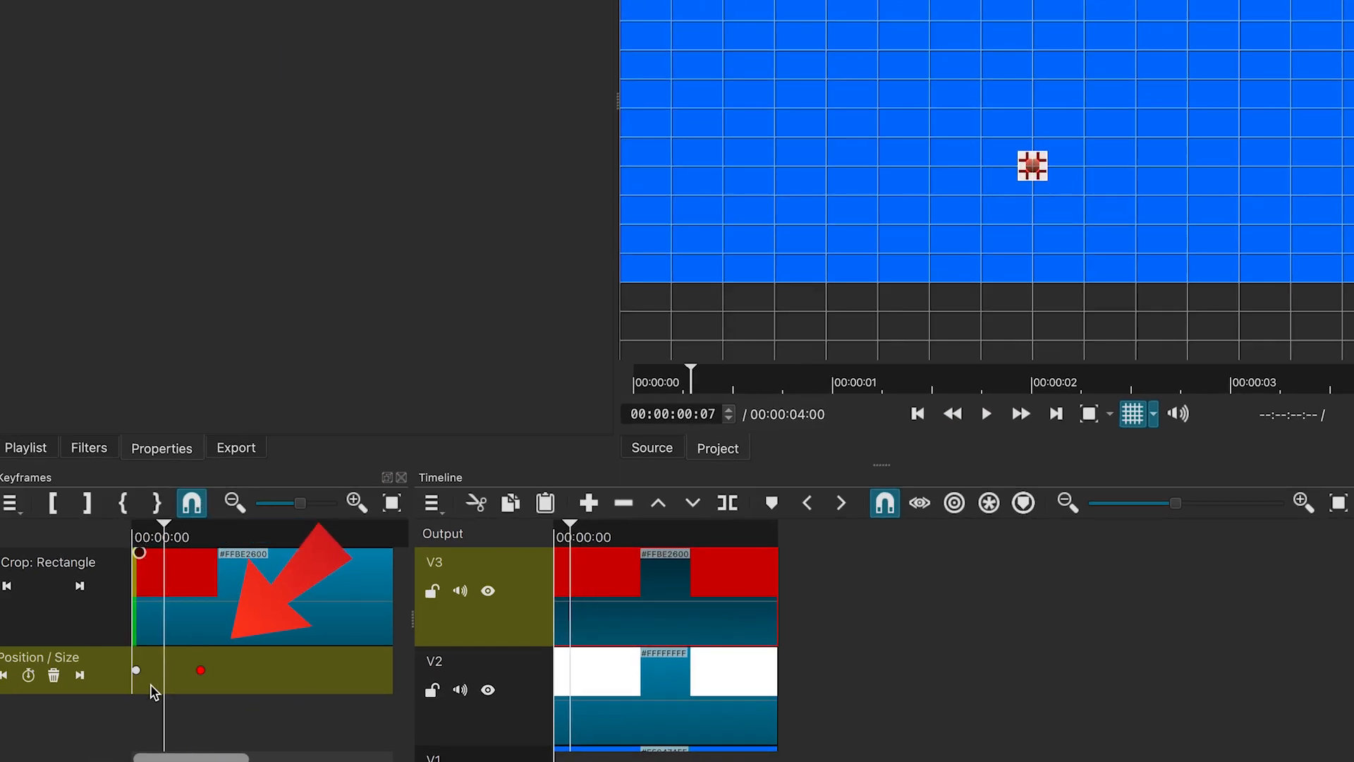
pyautogui.moveTo(136, 671); pyautogui.dragTo(222, 670)
pyautogui.click(204, 671)
# Step: Play the animation from the start to check the red square's delayed growth, and scrub to 00:00:01:01
pyautogui.scroll(-2, 574, 536)
pyautogui.moveTo(574, 524); pyautogui.dragTo(553, 539)
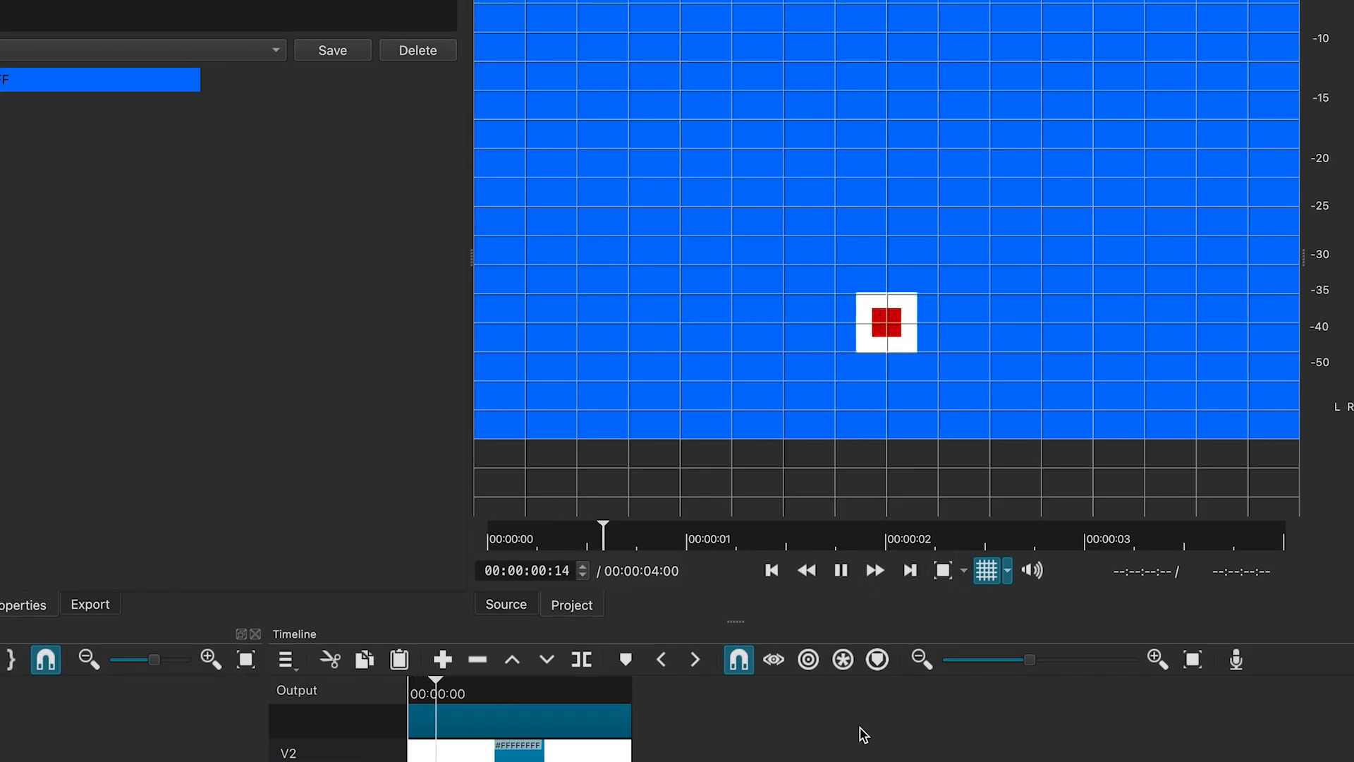
pyautogui.click(844, 573)
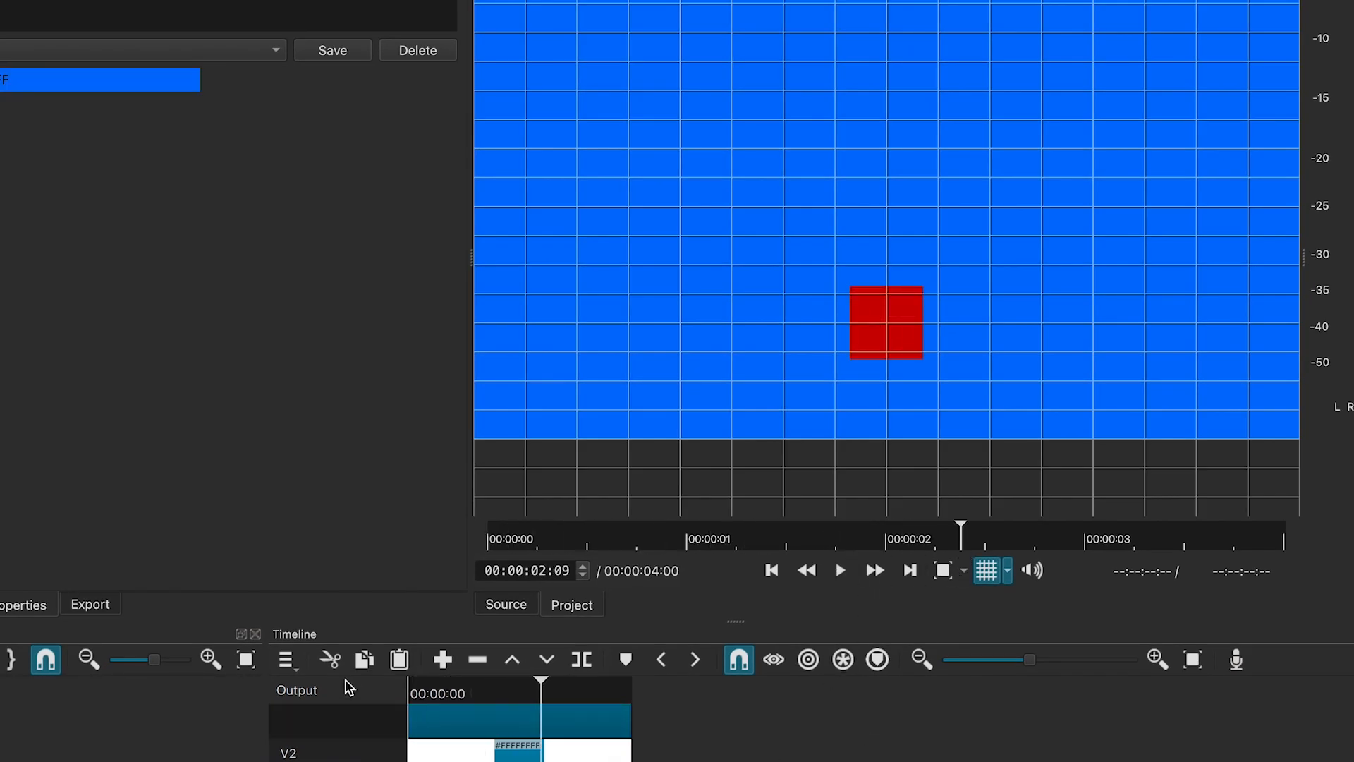
pyautogui.moveTo(411, 696); pyautogui.dragTo(467, 703)
pyautogui.scroll(2, 498, 719)
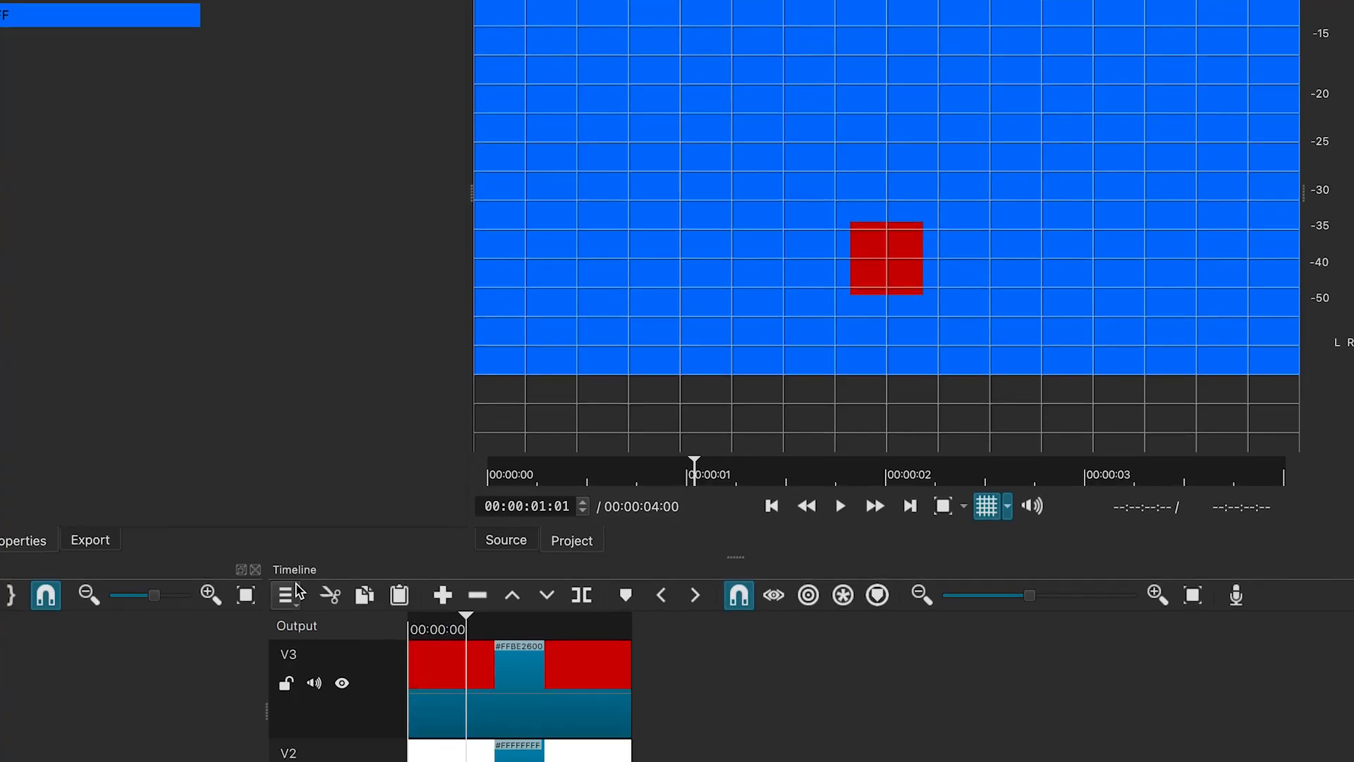
# Step: Add another video track above V3
pyautogui.click(286, 510)
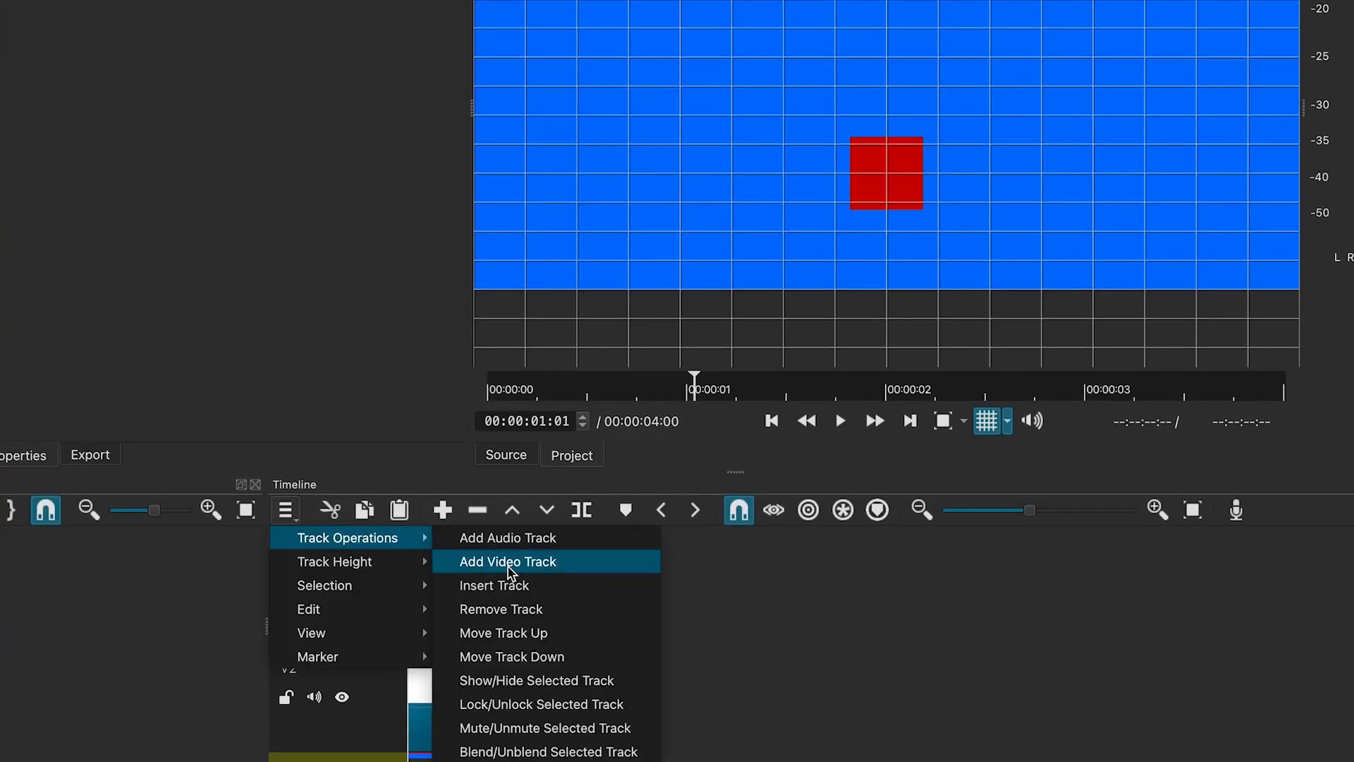
pyautogui.click(508, 565)
pyautogui.press('super+i')
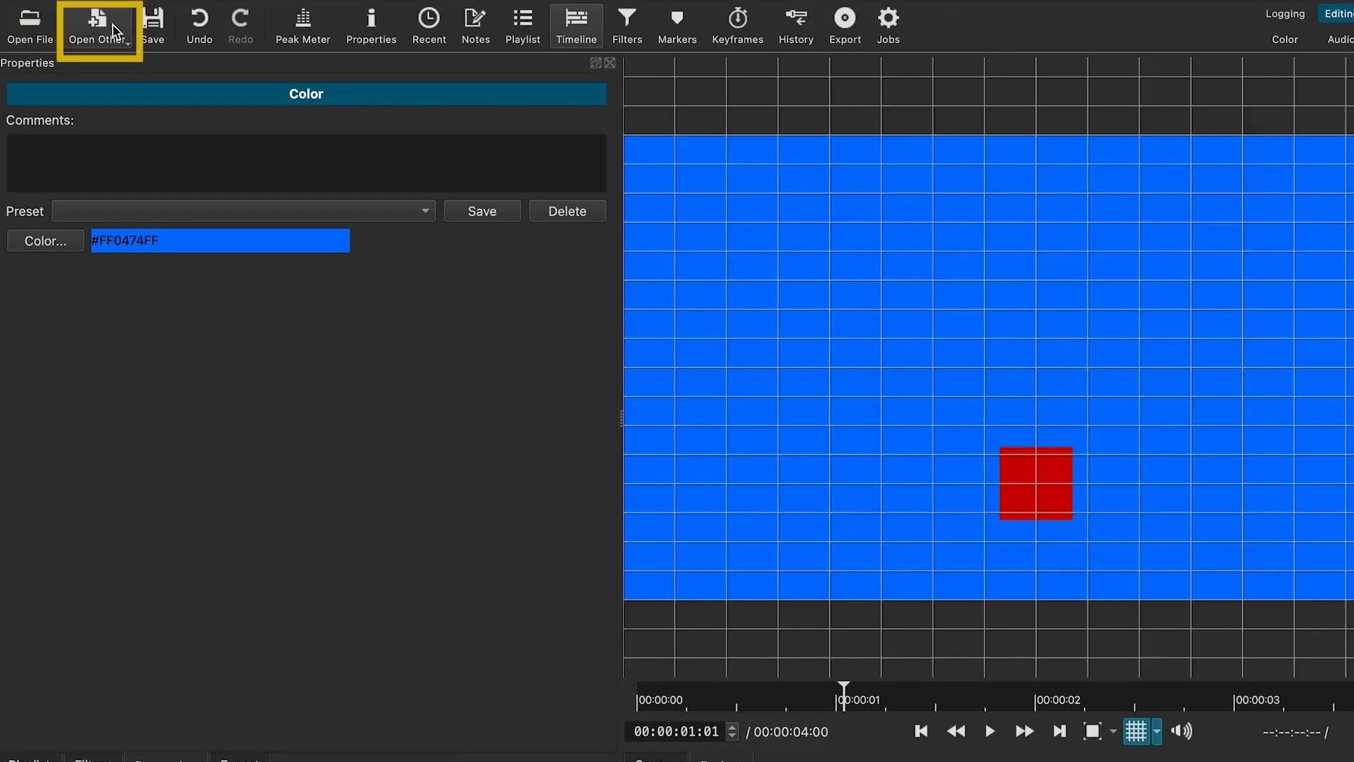
# Step: Create a simple text clip with a transparent background and place it at the beginning of V4
pyautogui.click(113, 31)
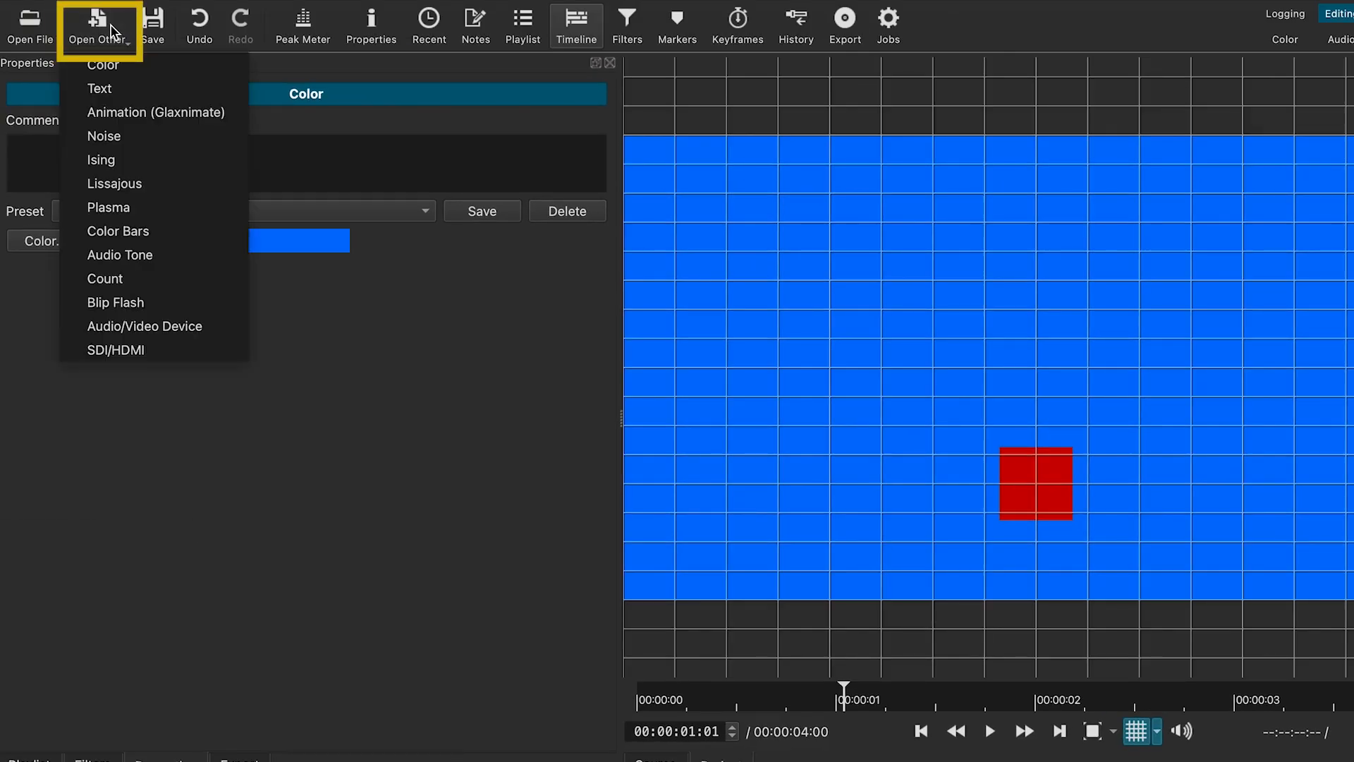
pyautogui.click(115, 92)
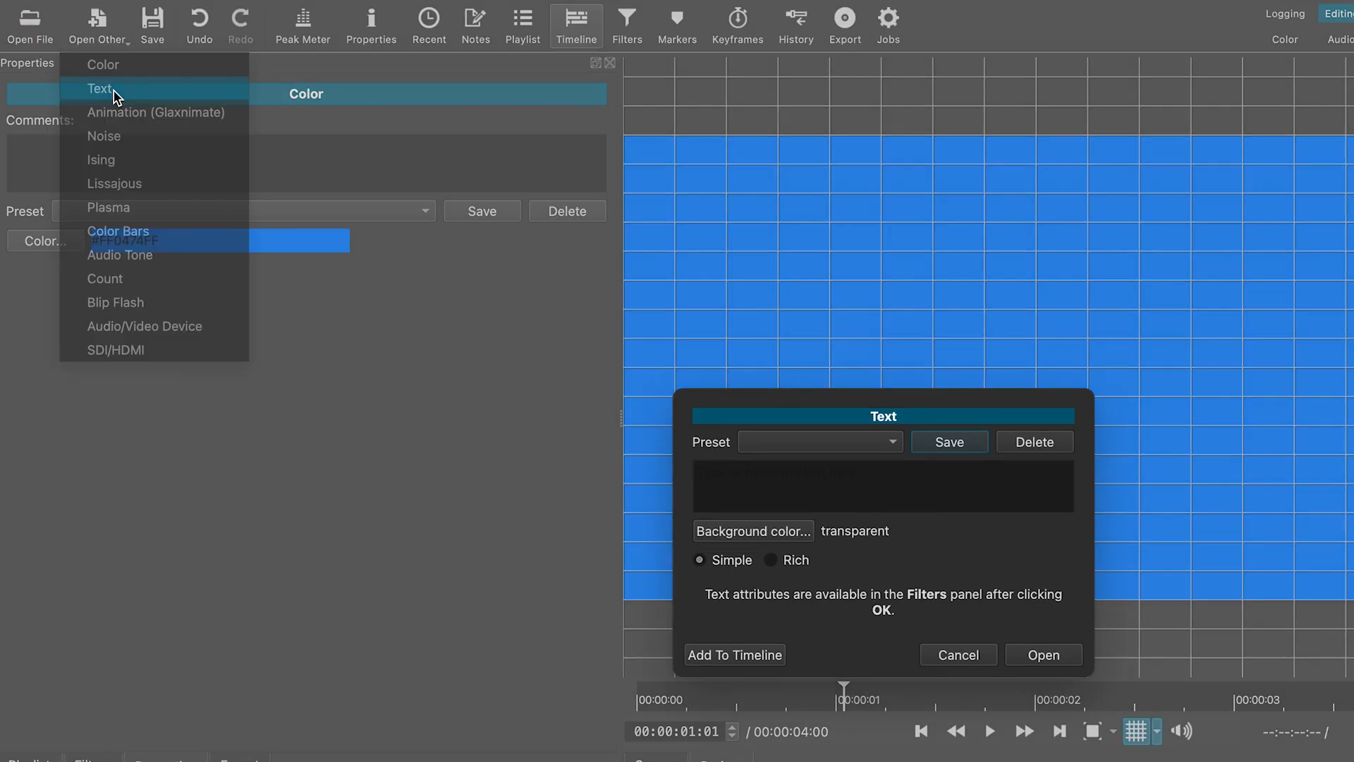
pyautogui.click(1044, 664)
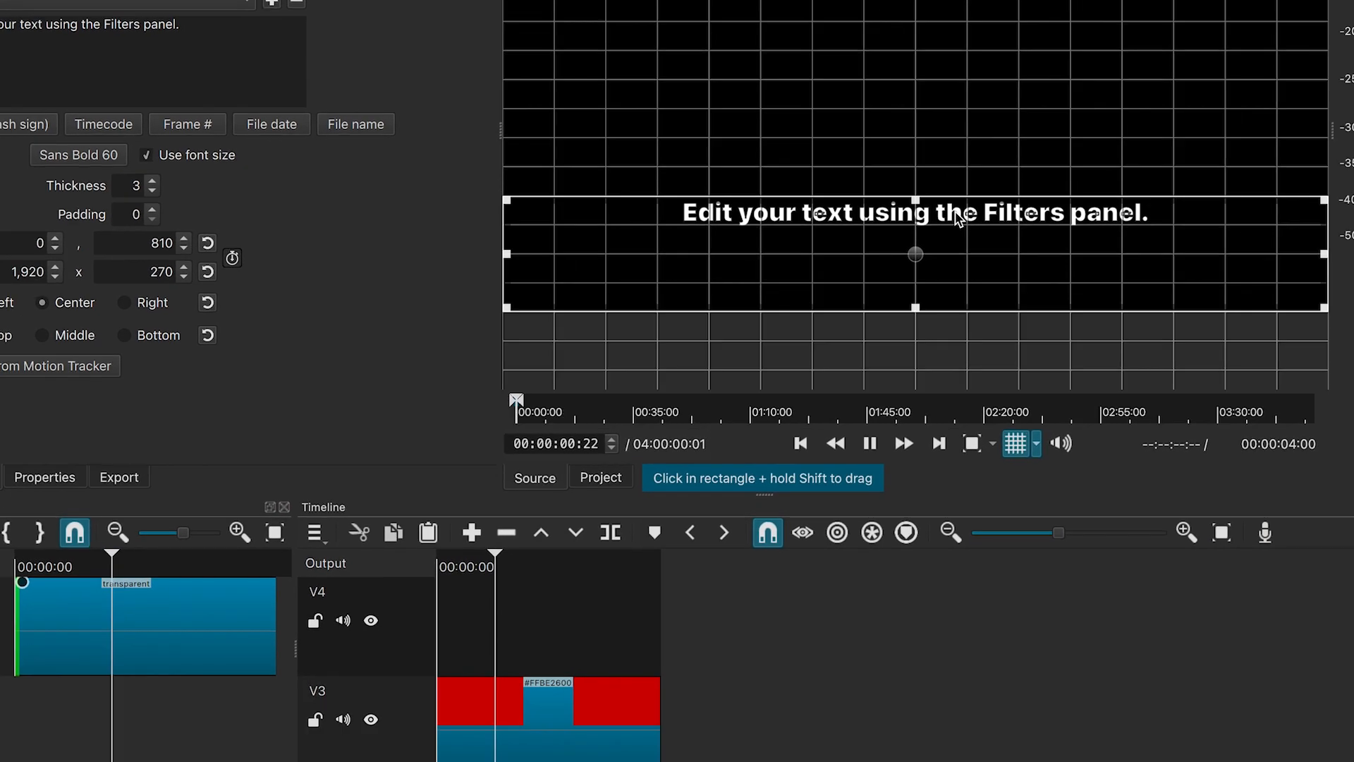
pyautogui.moveTo(1079, 506); pyautogui.dragTo(447, 660)
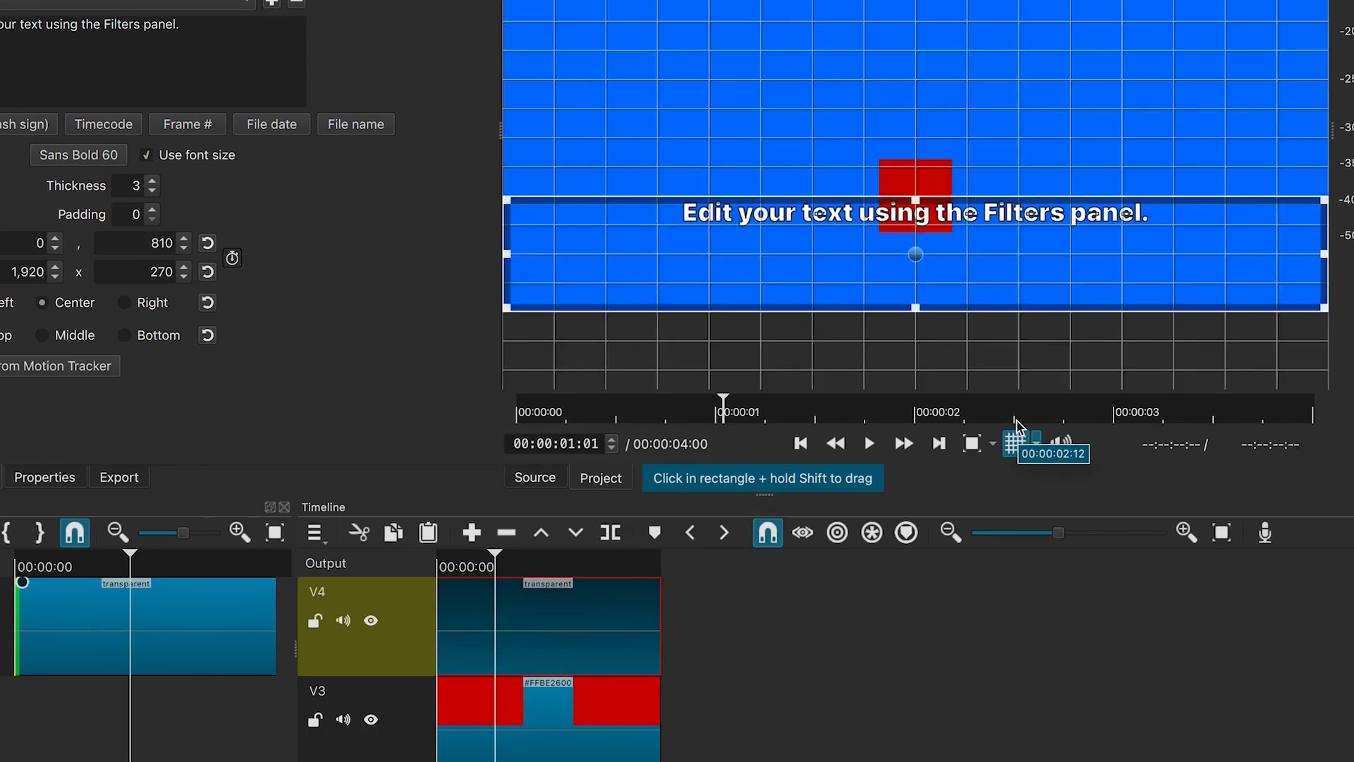
# Step: Hide the preview grid and replace the placeholder text with the name in capital letters
pyautogui.click(1016, 443)
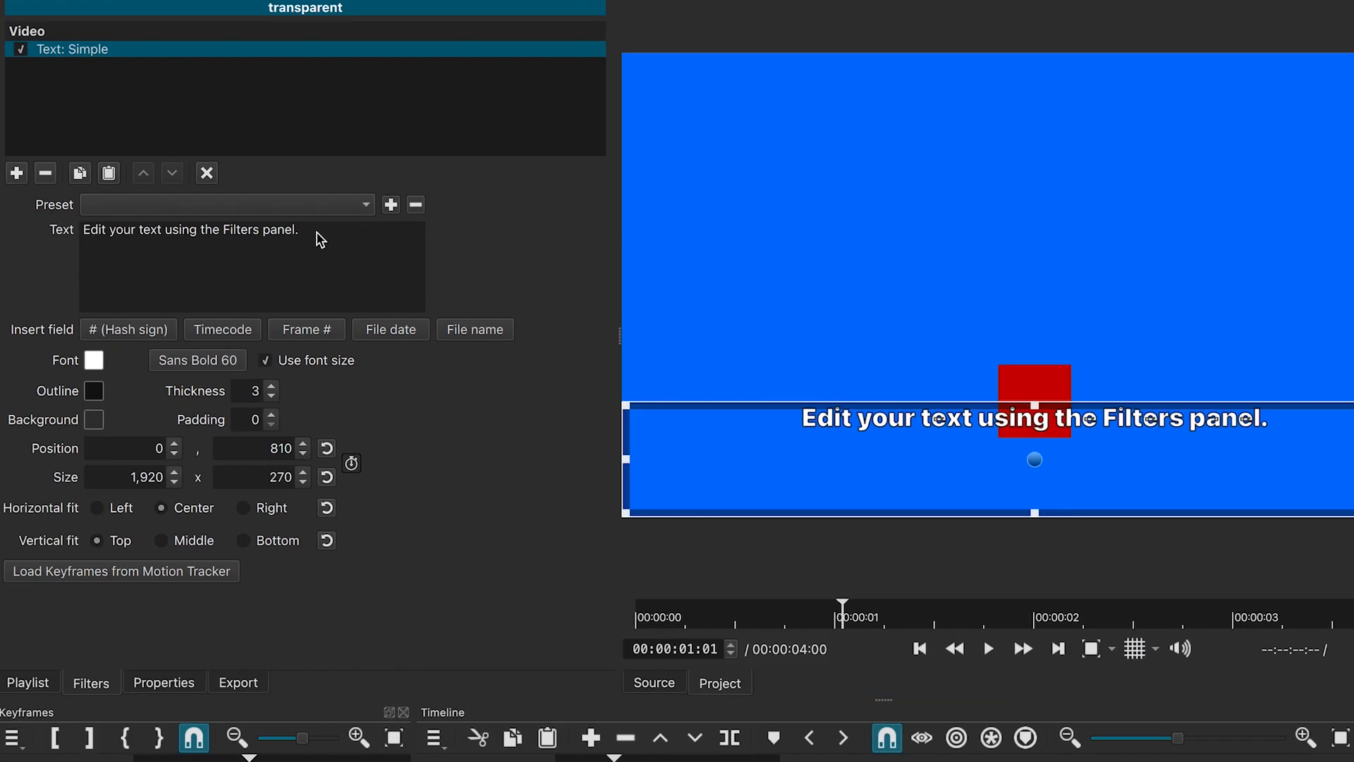
pyautogui.moveTo(321, 240); pyautogui.dragTo(90, 239)
pyautogui.write('SANKETA')
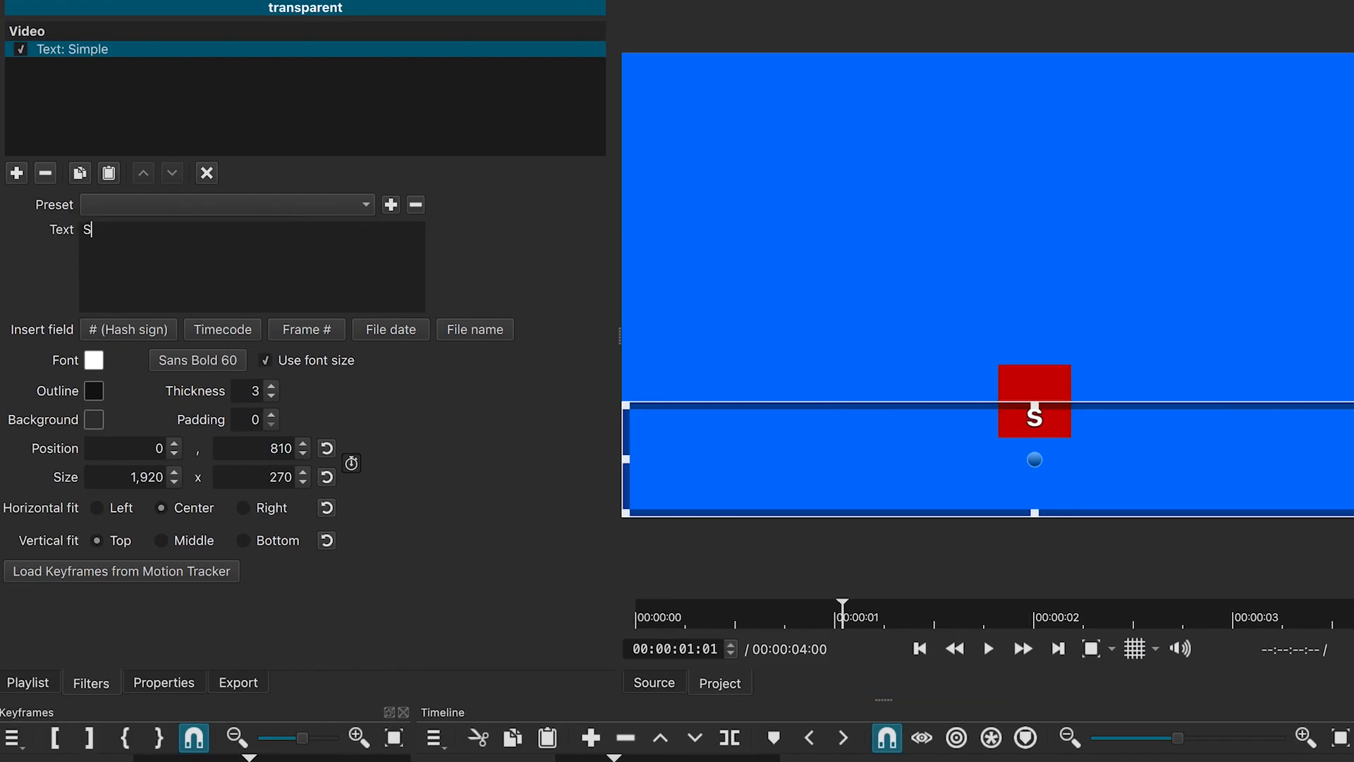
# Step: Set the title font to Arial Black and disable Use font size so the text scales with its box
pyautogui.click(219, 366)
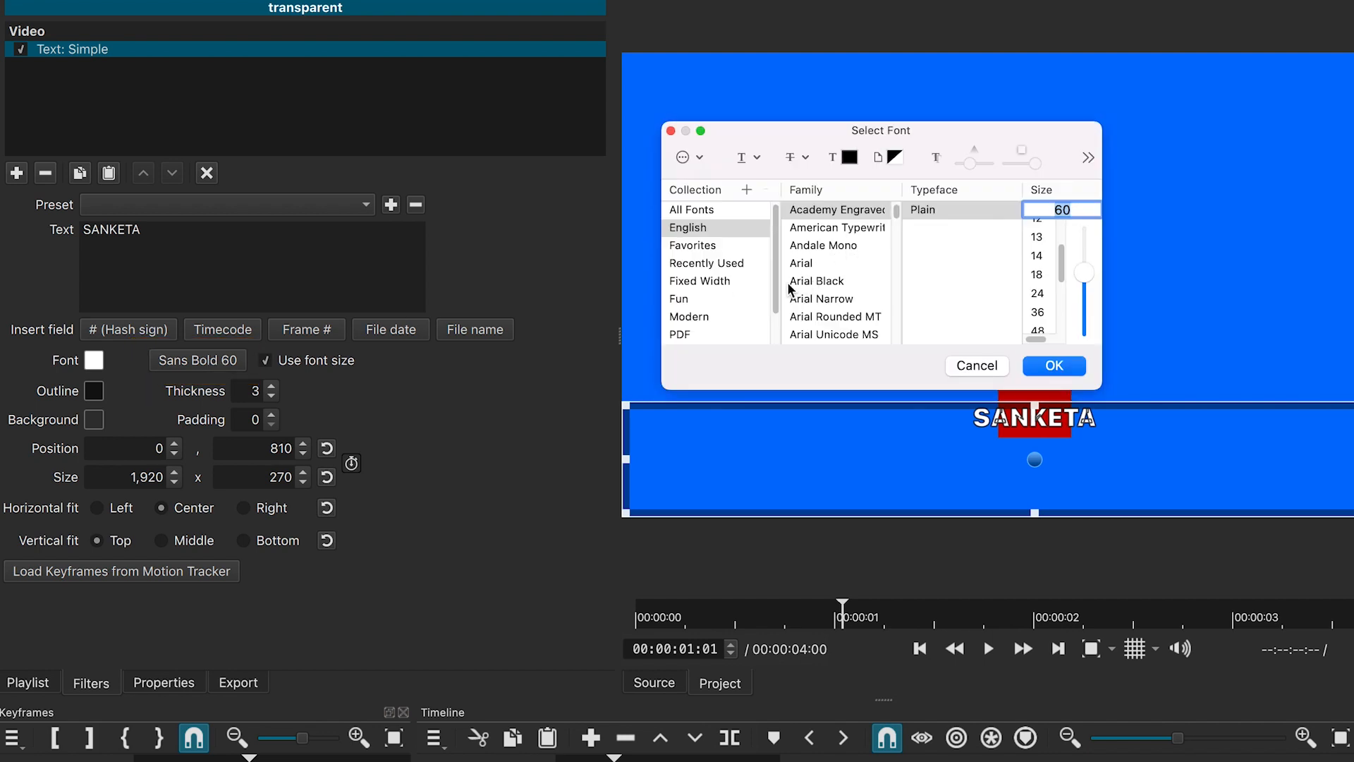
pyautogui.click(816, 284)
pyautogui.click(1075, 367)
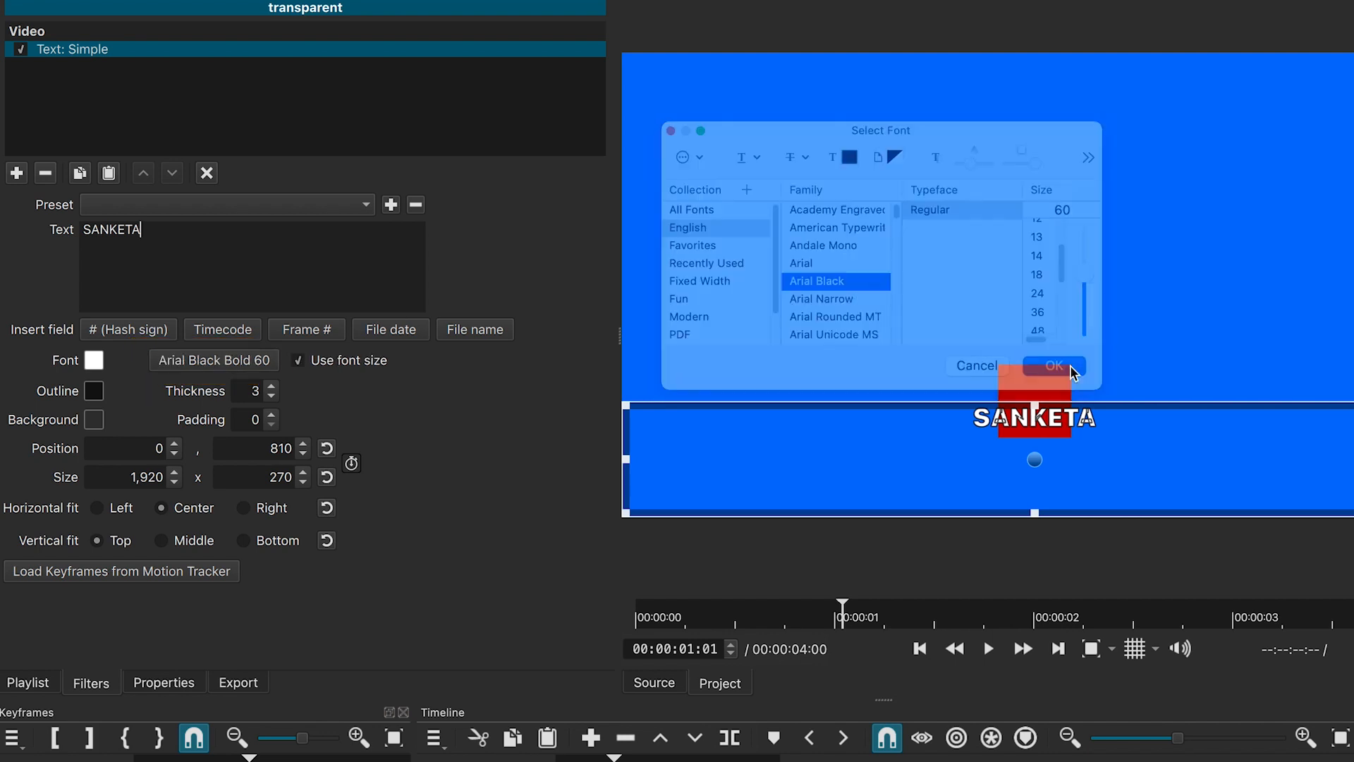
pyautogui.click(307, 368)
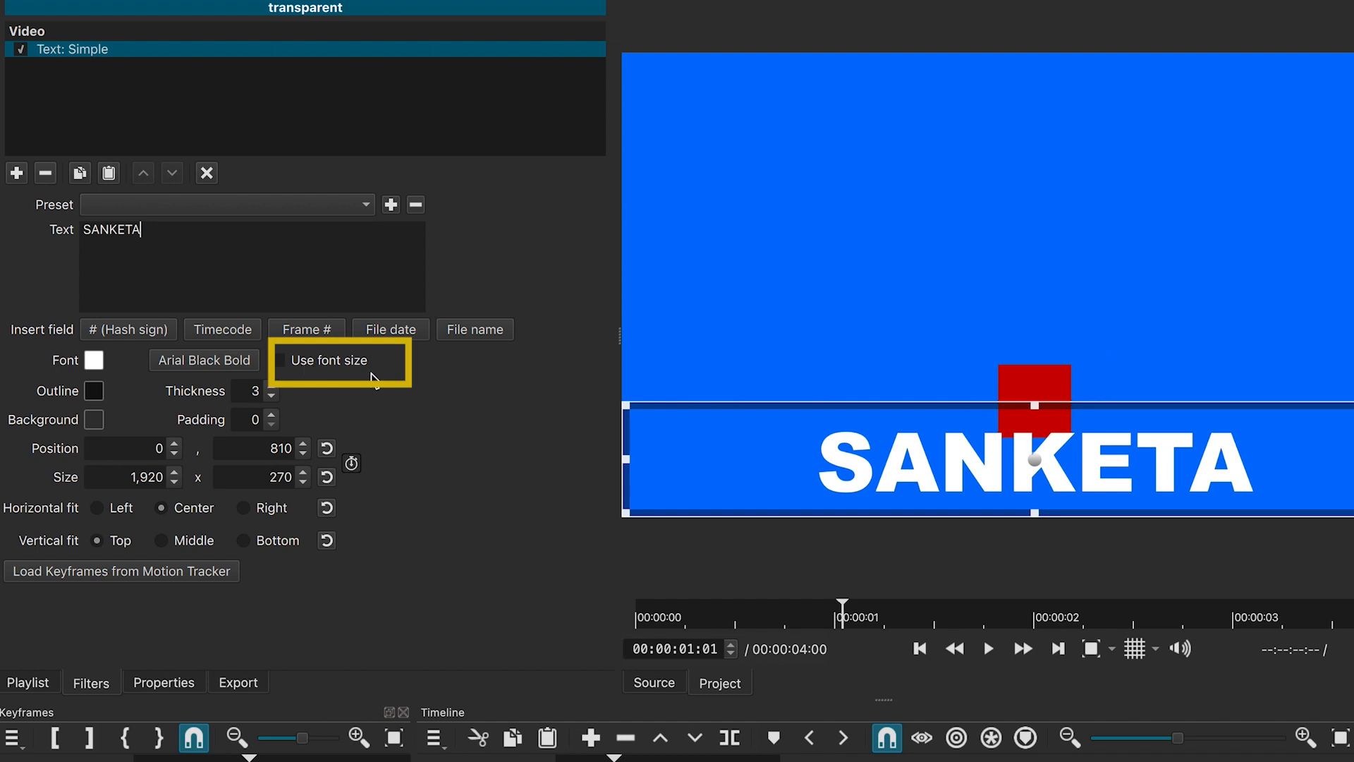
# Step: Resize the title's text box to about 965 x 141 and position it so the text starts over the red square
pyautogui.moveTo(626, 406); pyautogui.dragTo(1000, 402)
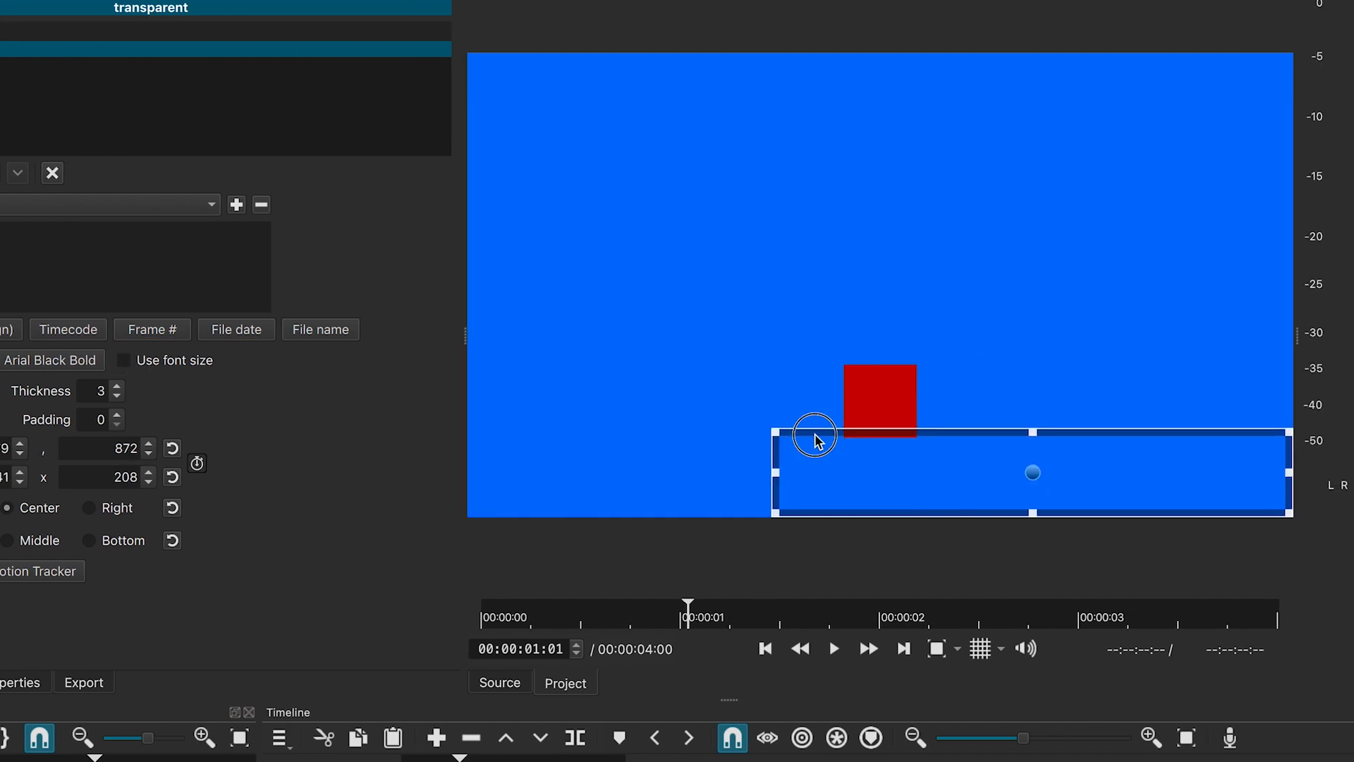
pyautogui.moveTo(789, 379)
pyautogui.mouseDown()
pyautogui.moveTo(835, 390)
pyautogui.moveTo(802, 378)
pyautogui.mouseUp()
pyautogui.moveTo(1001, 408); pyautogui.dragTo(949, 400)
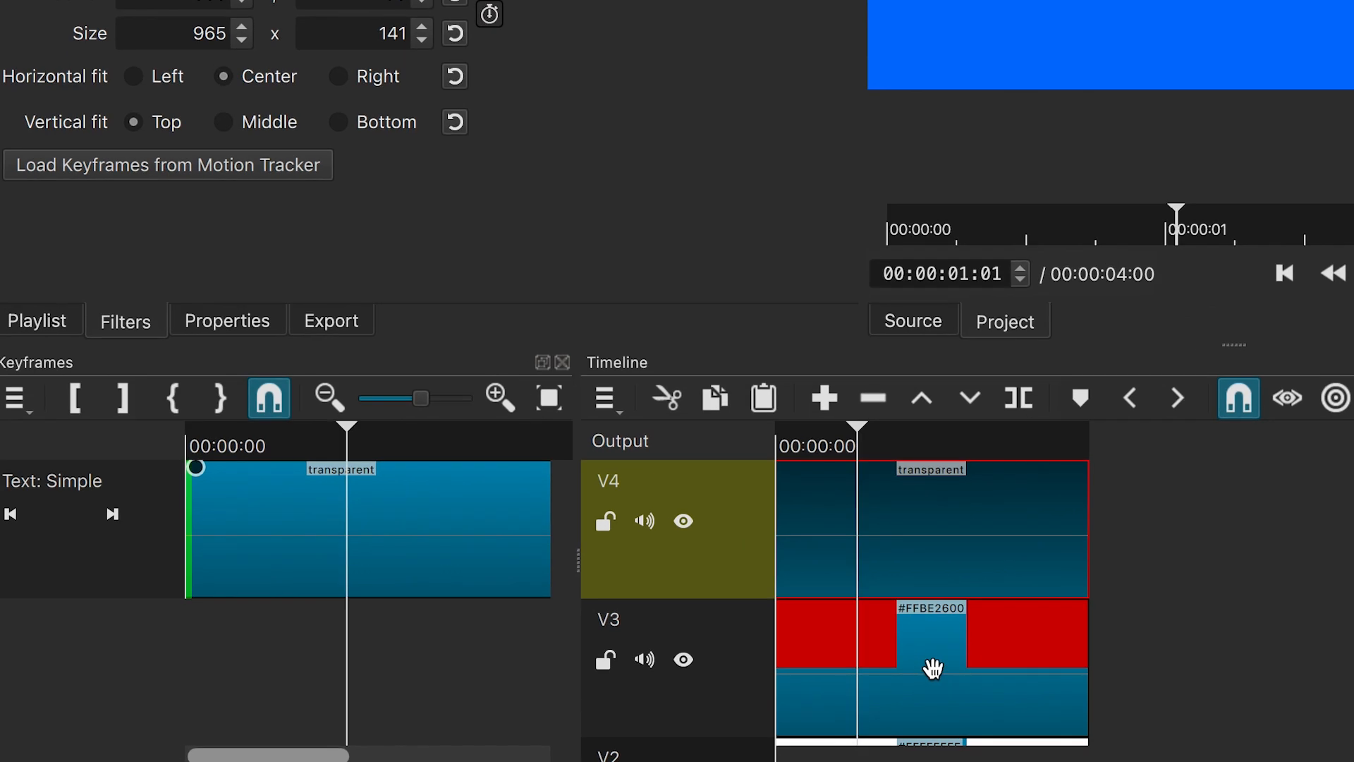
# Step: Add a Size, Position & Rotate filter to the red clip on V3 and start keyframing its size and position at 00:00:00:19
pyautogui.click(934, 668)
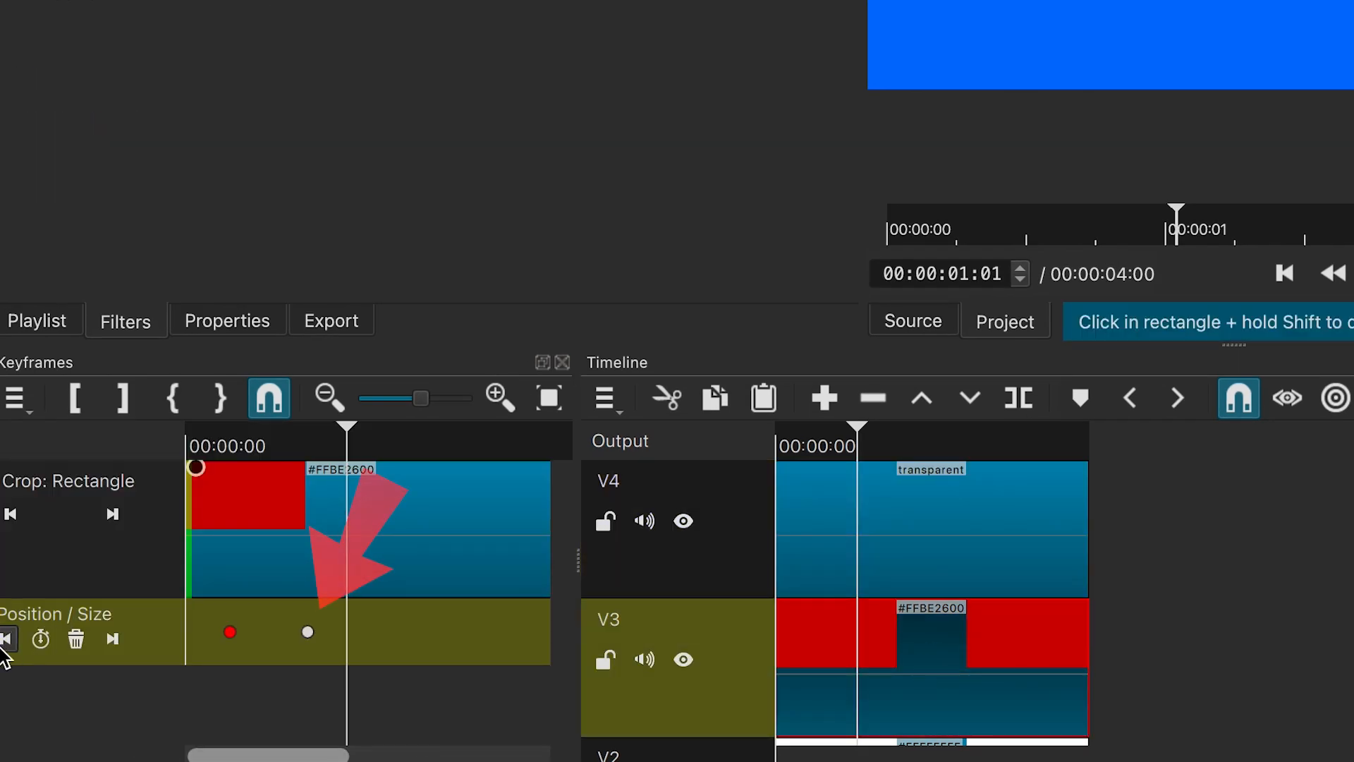
pyautogui.click(6, 639)
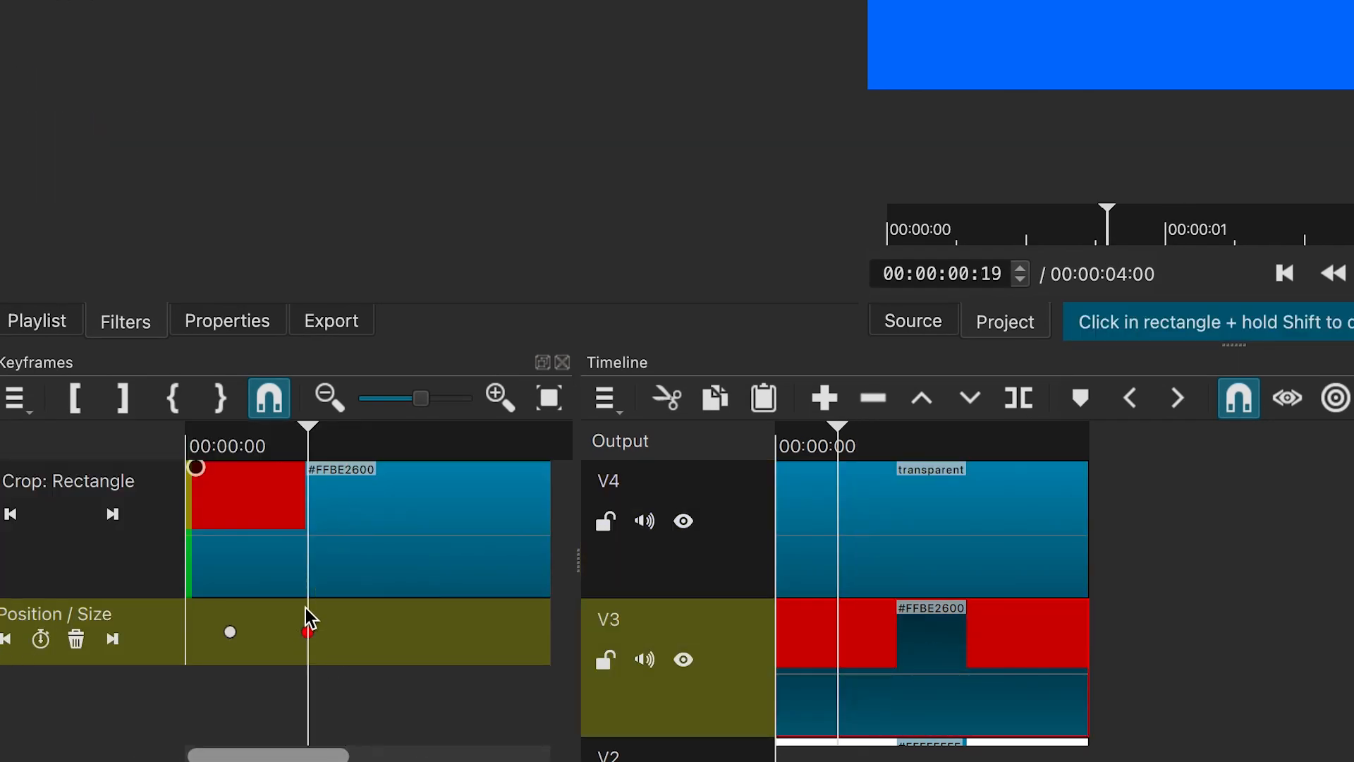
pyautogui.click(13, 639)
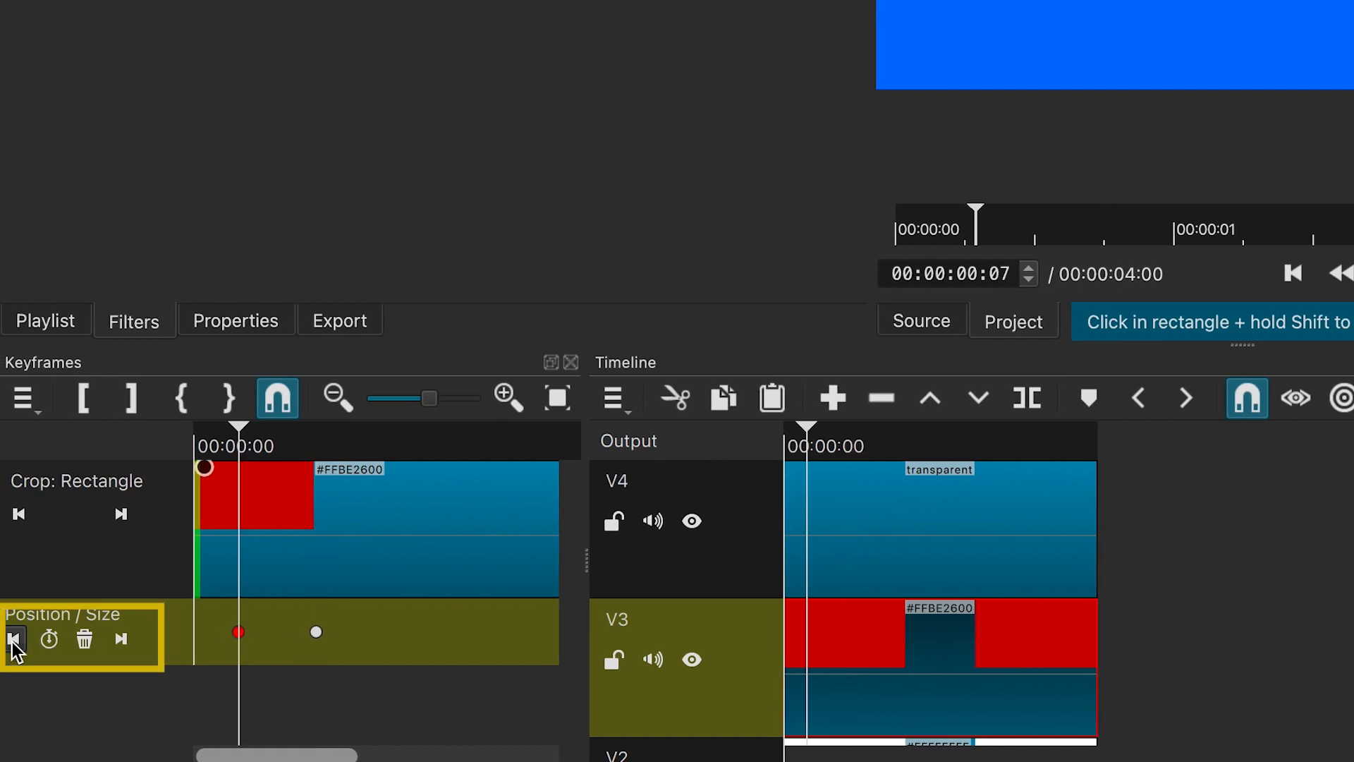
pyautogui.click(123, 640)
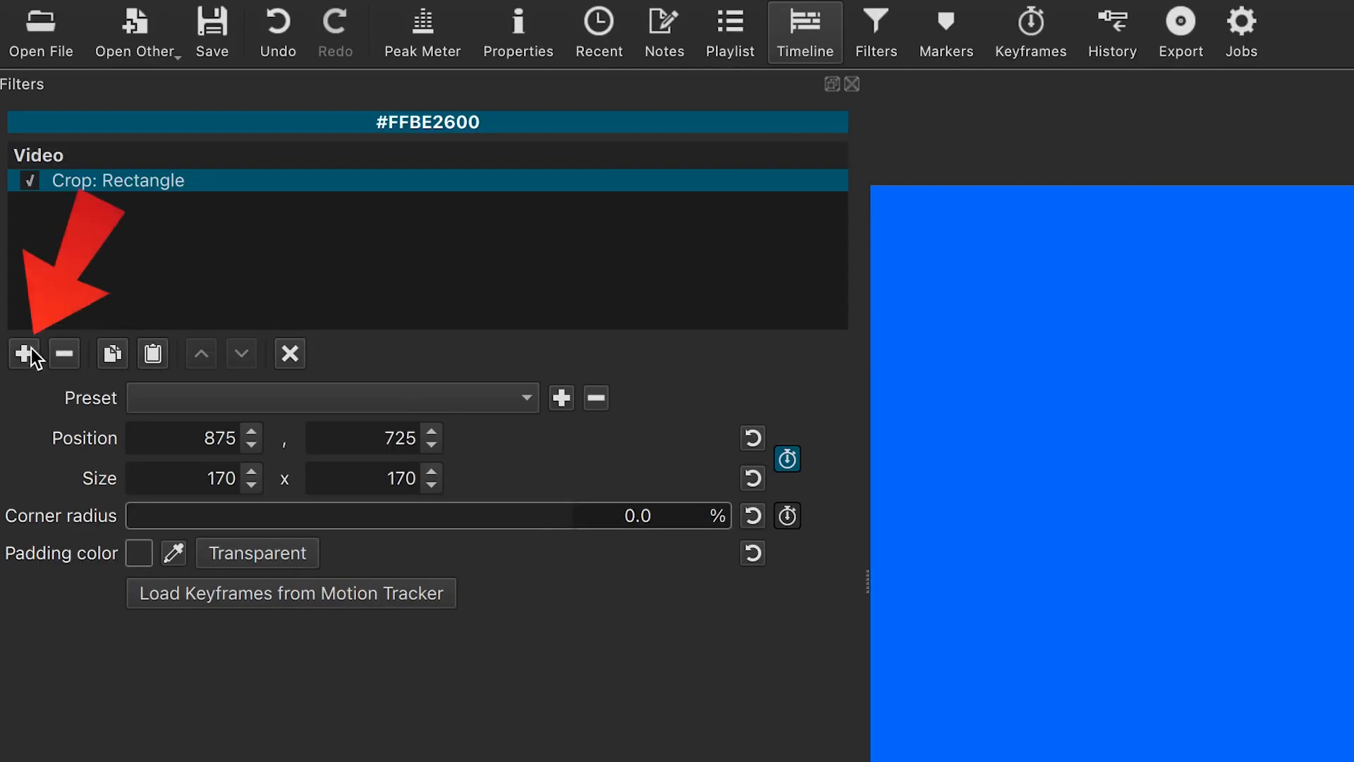
pyautogui.click(27, 353)
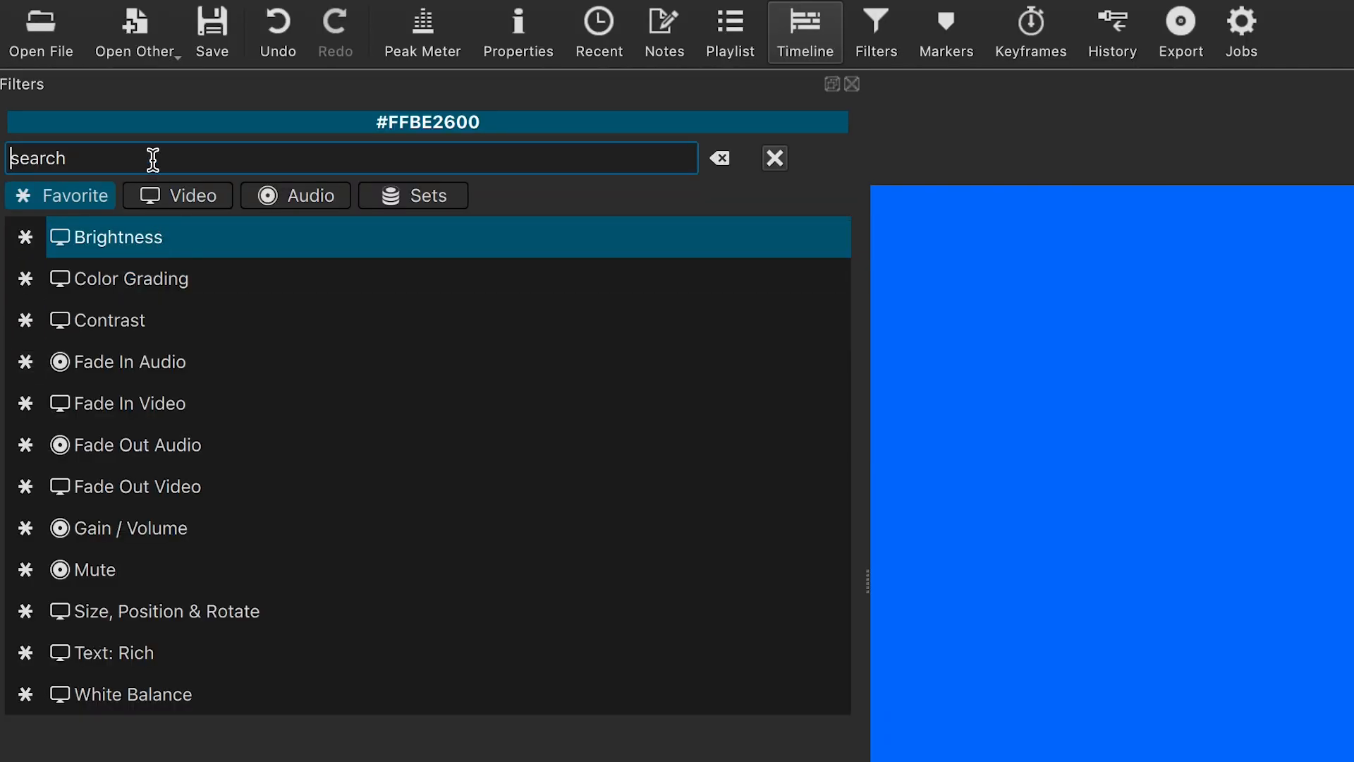
pyautogui.write('size')
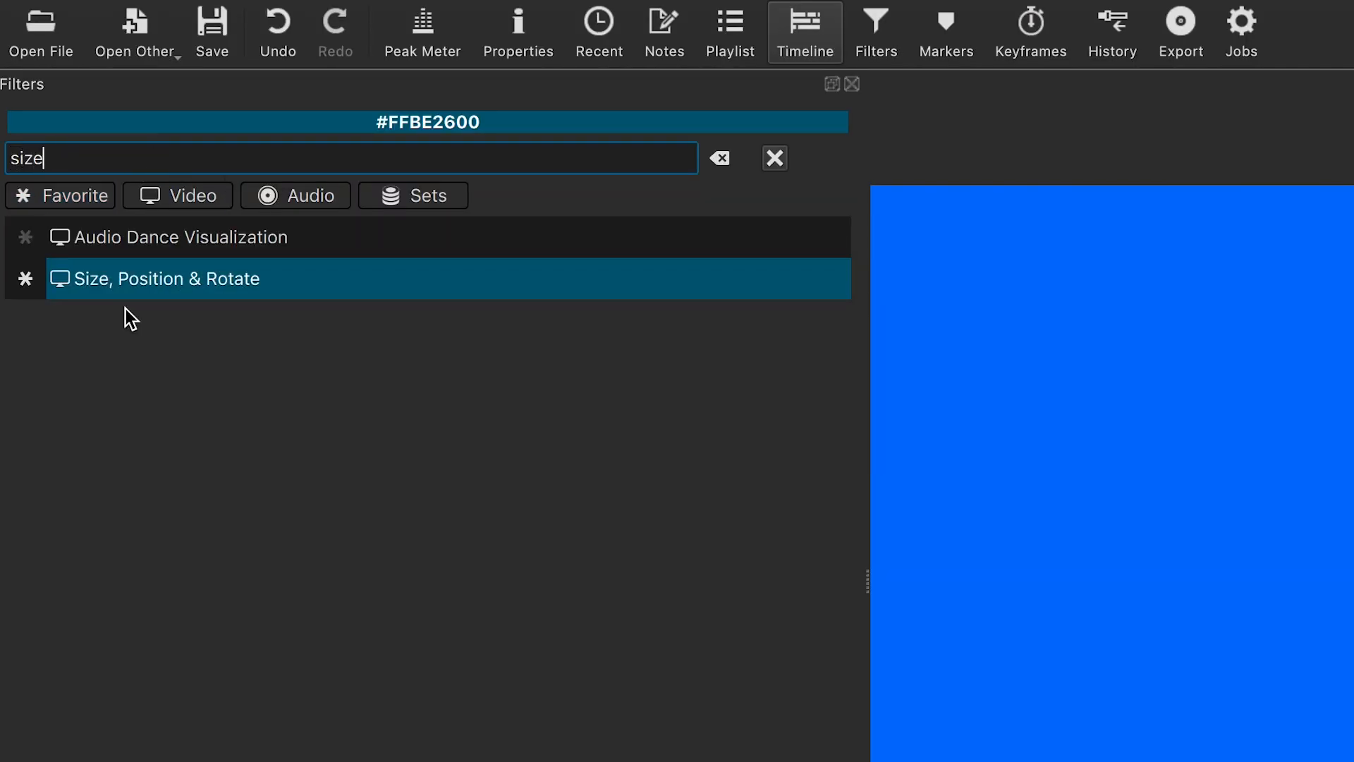
pyautogui.click(162, 285)
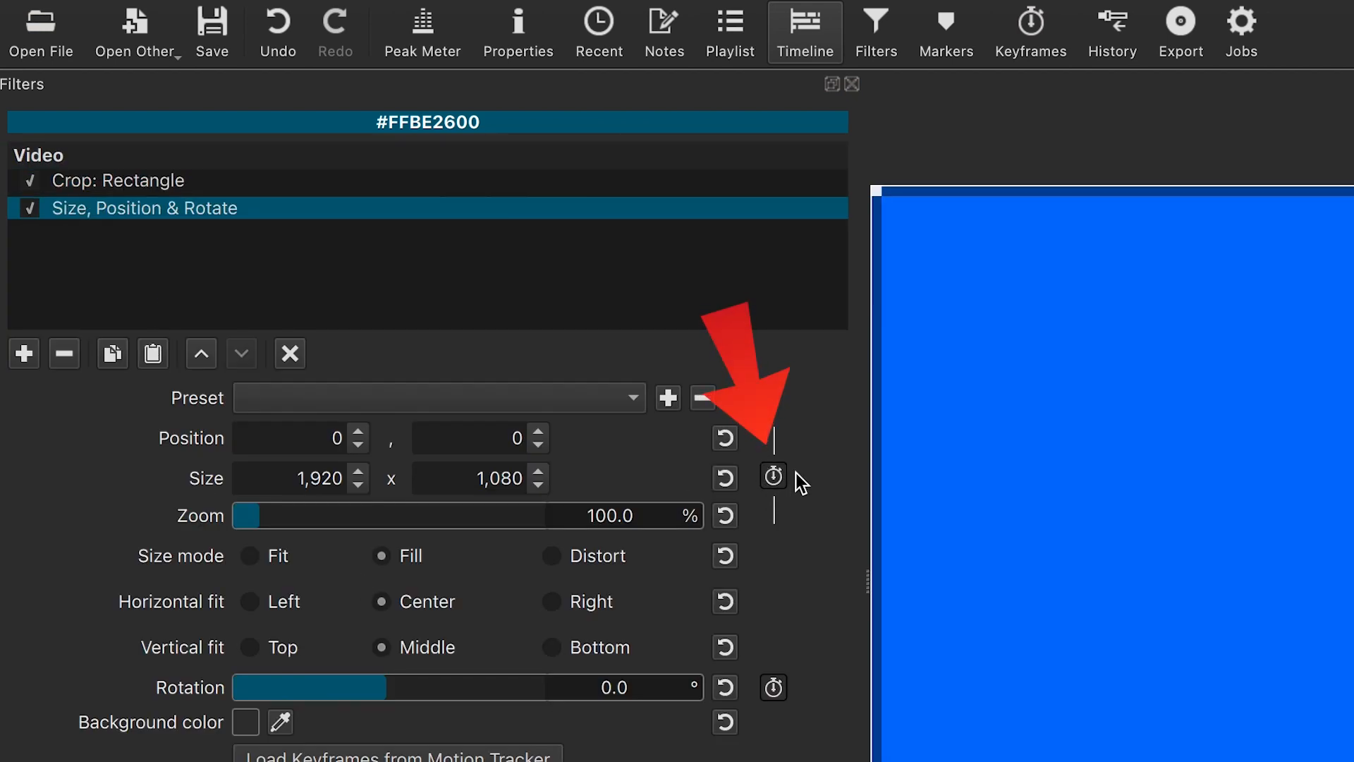
pyautogui.click(773, 477)
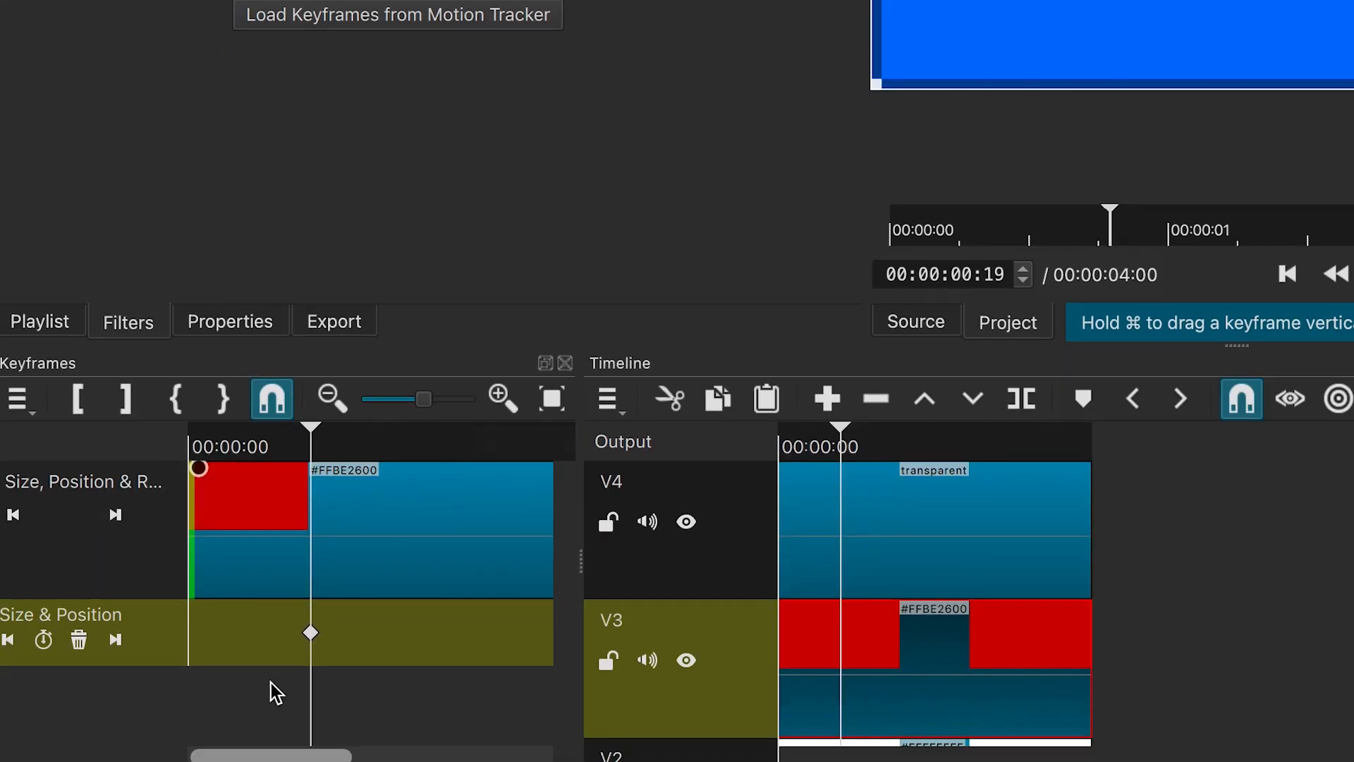
# Step: Set the red clip's horizontal position to -40 at 00:00:01:01
pyautogui.moveTo(309, 441); pyautogui.dragTo(354, 443)
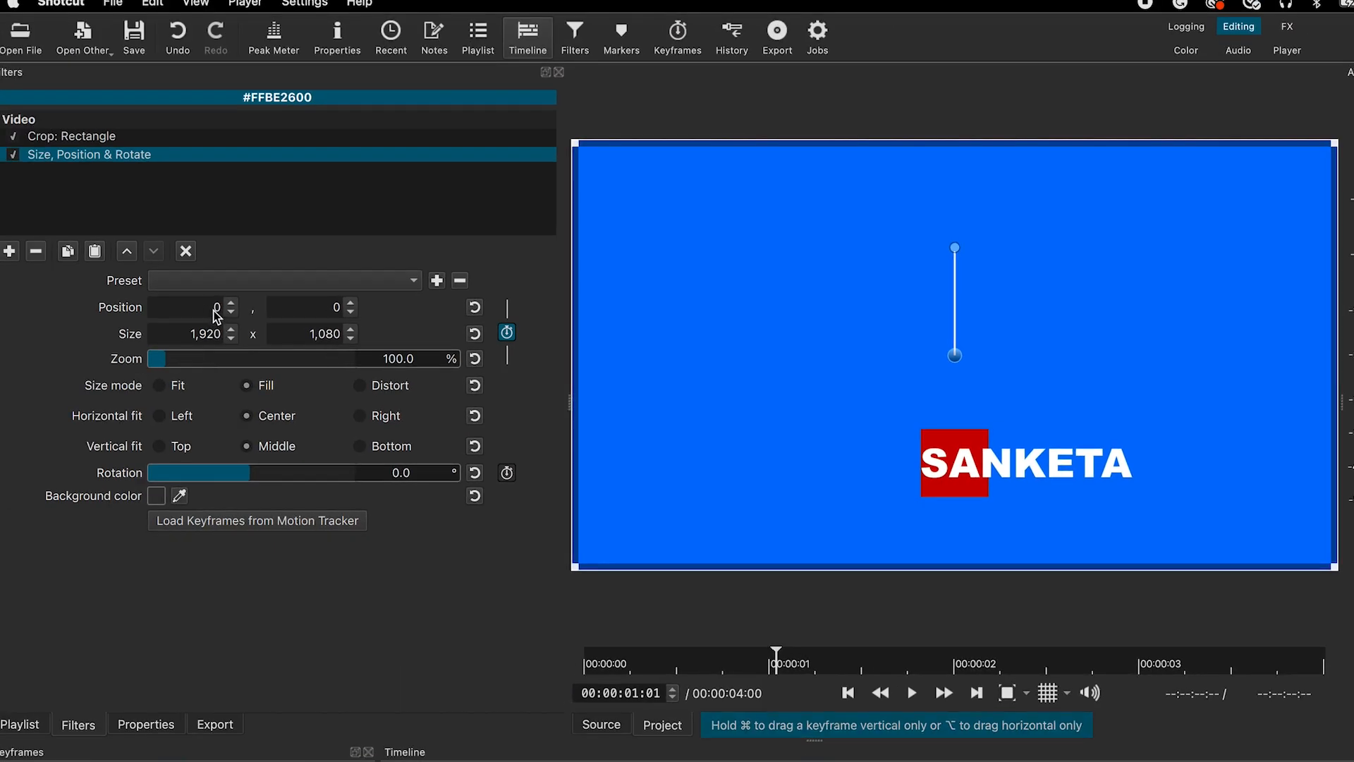
pyautogui.click(224, 308)
pyautogui.doubleClick(225, 309)
pyautogui.write('-40')
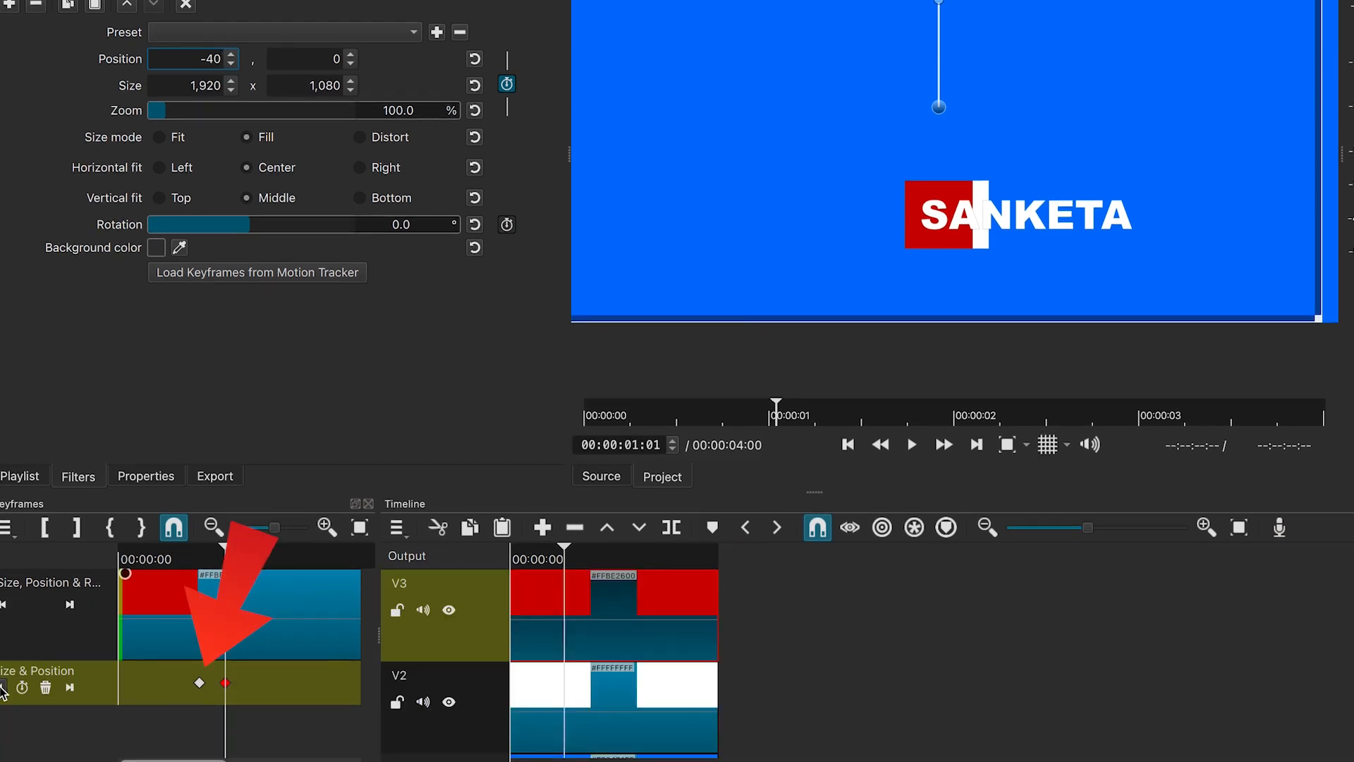
# Step: Add a Size, Position & Rotate filter to the white clip on V2 and start keyframing its size and position at 00:00:00:19
pyautogui.click(3, 688)
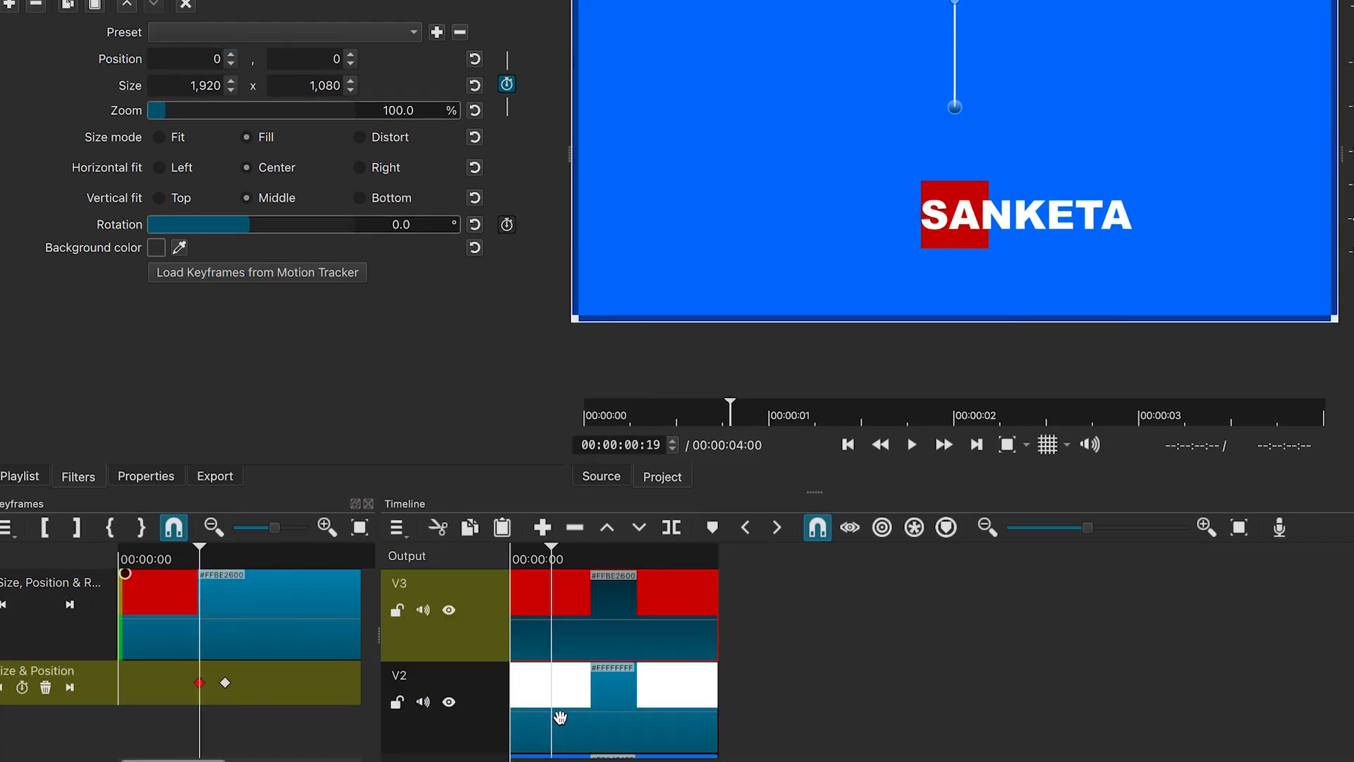
pyautogui.click(561, 717)
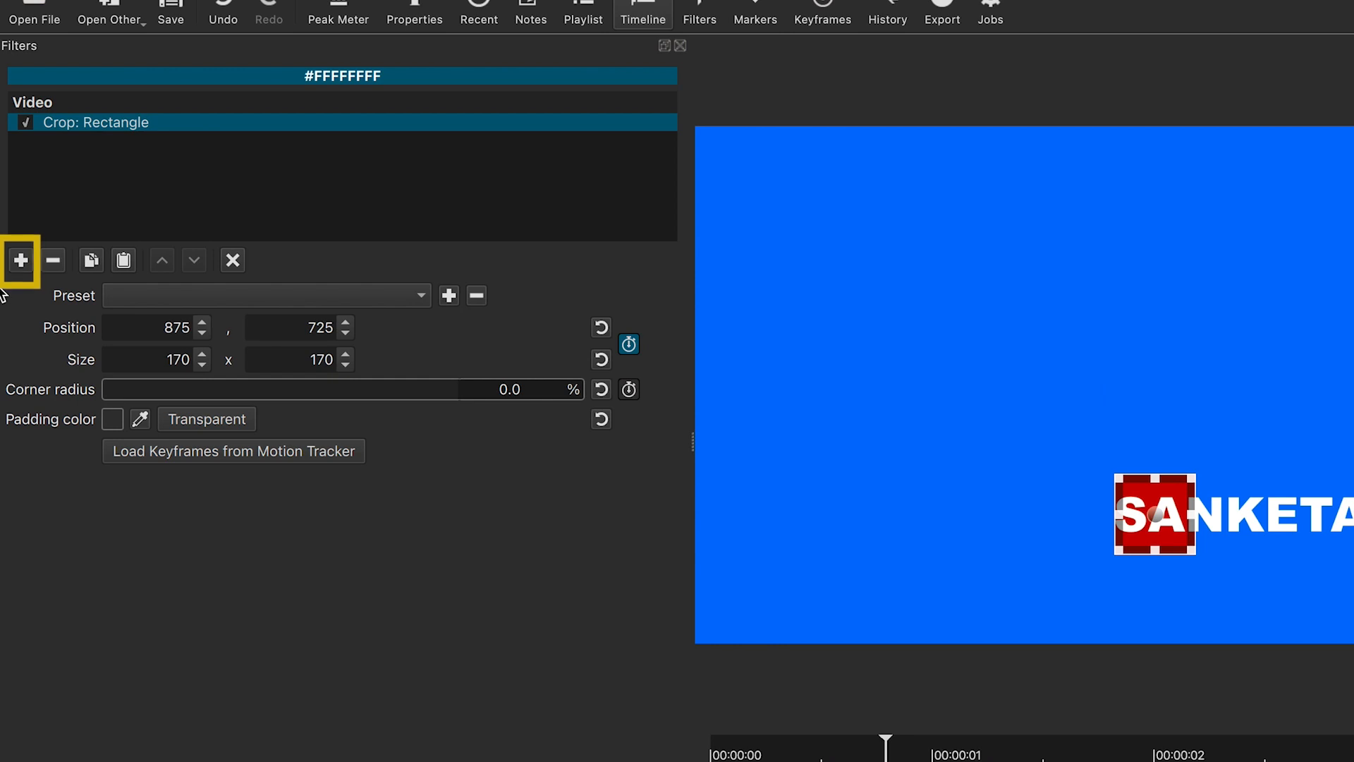
pyautogui.click(21, 260)
pyautogui.write('s')
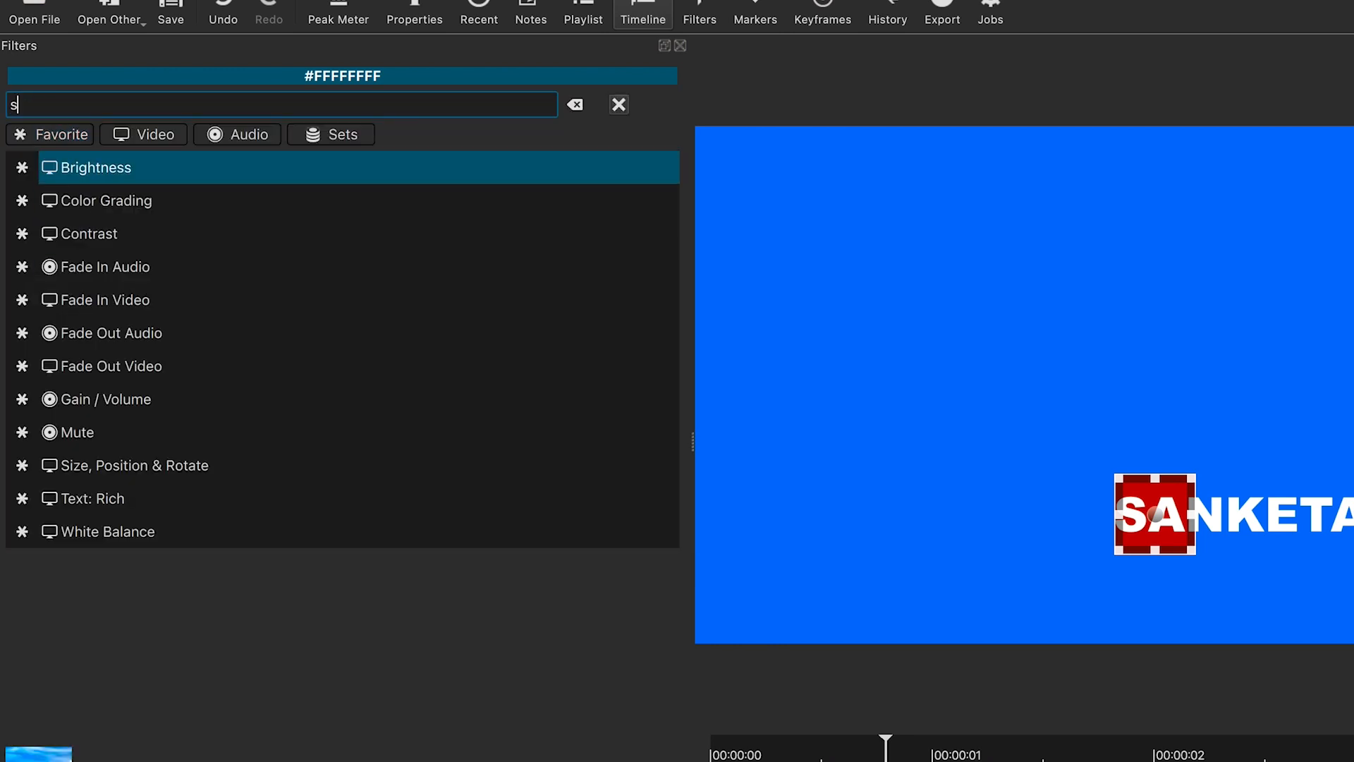
pyautogui.write('iz')
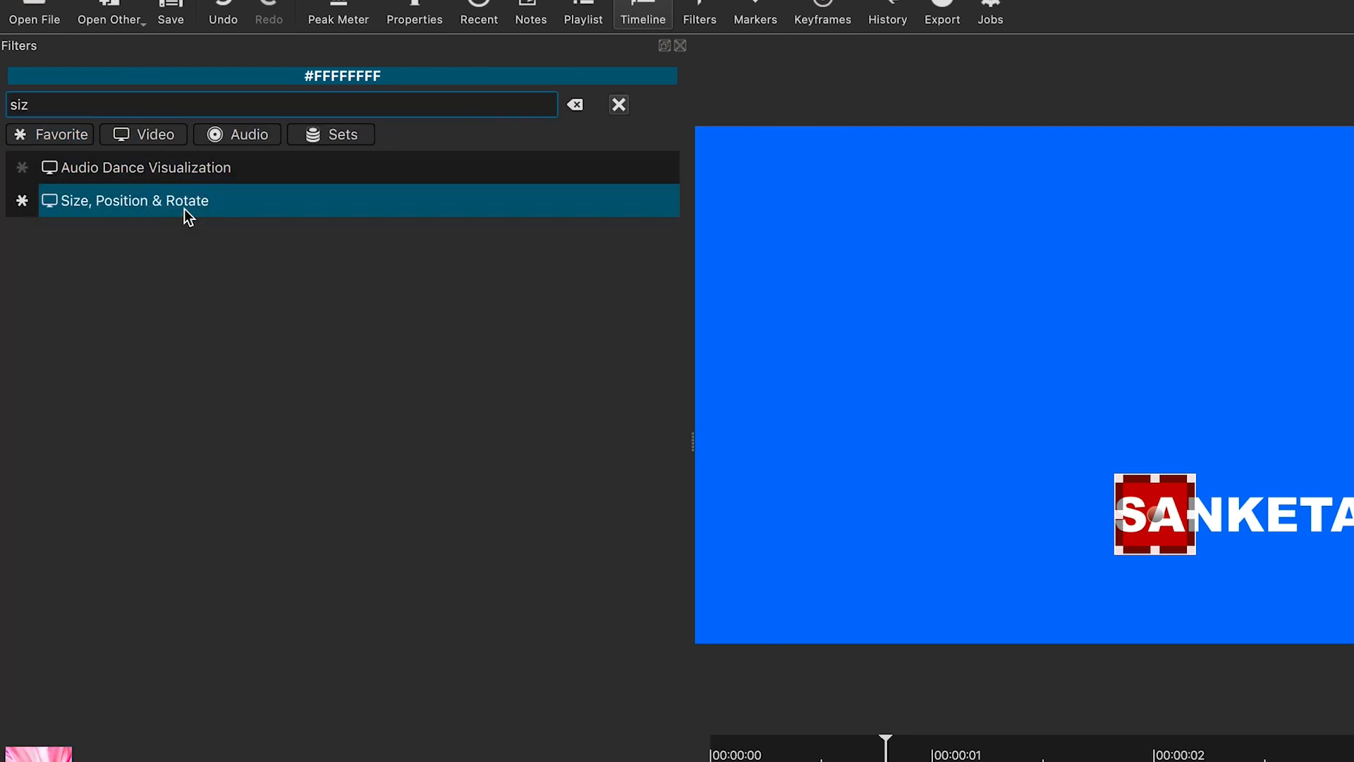
pyautogui.click(184, 209)
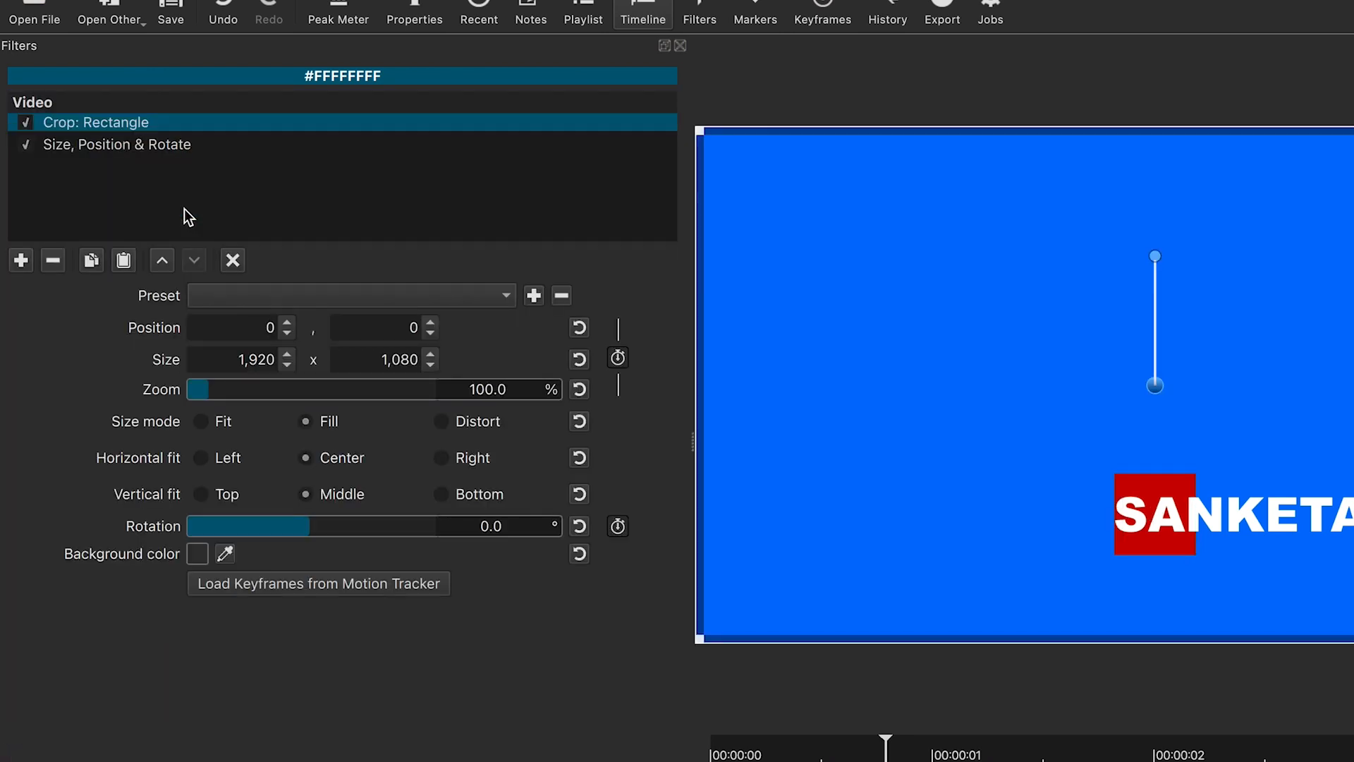
pyautogui.click(618, 358)
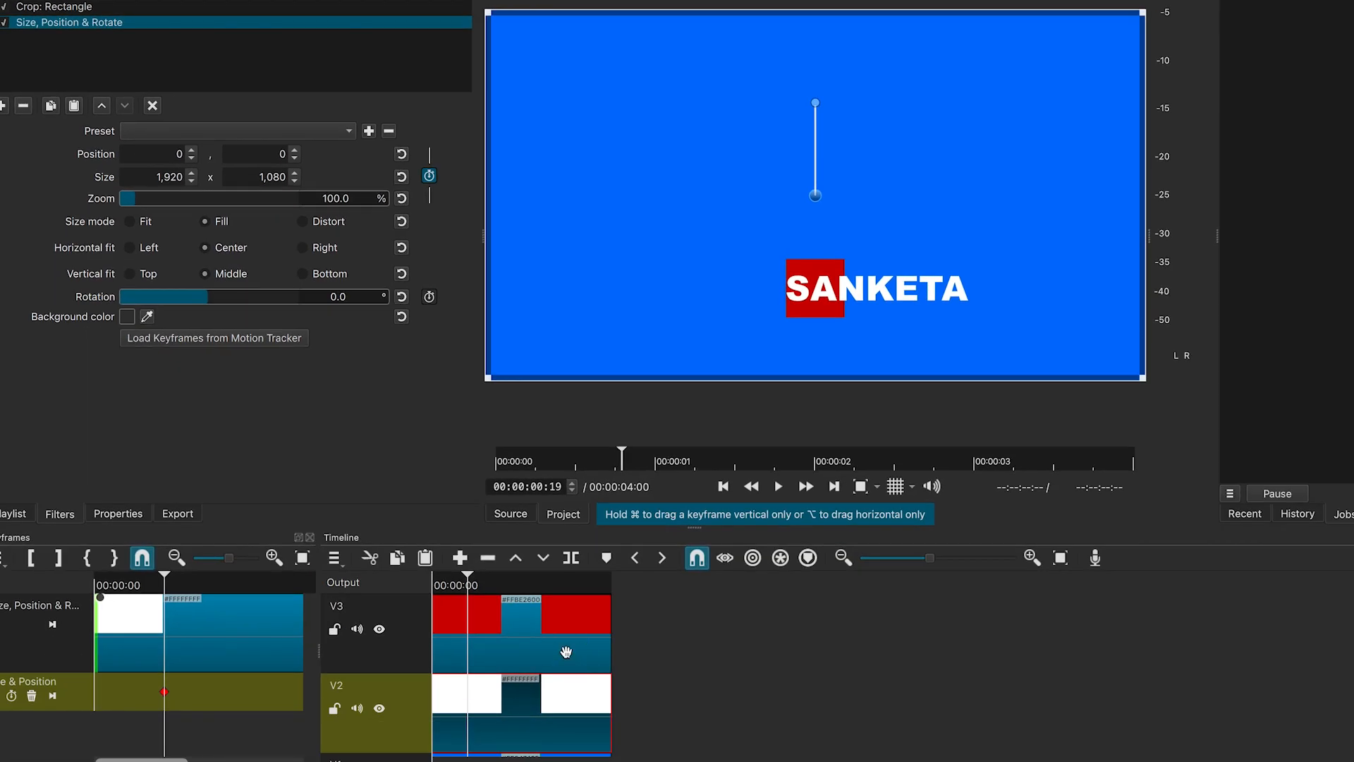
# Step: Set the white clip's horizontal position to -40 at 00:00:01:01, matching the red clip's second position keyframe
pyautogui.click(566, 651)
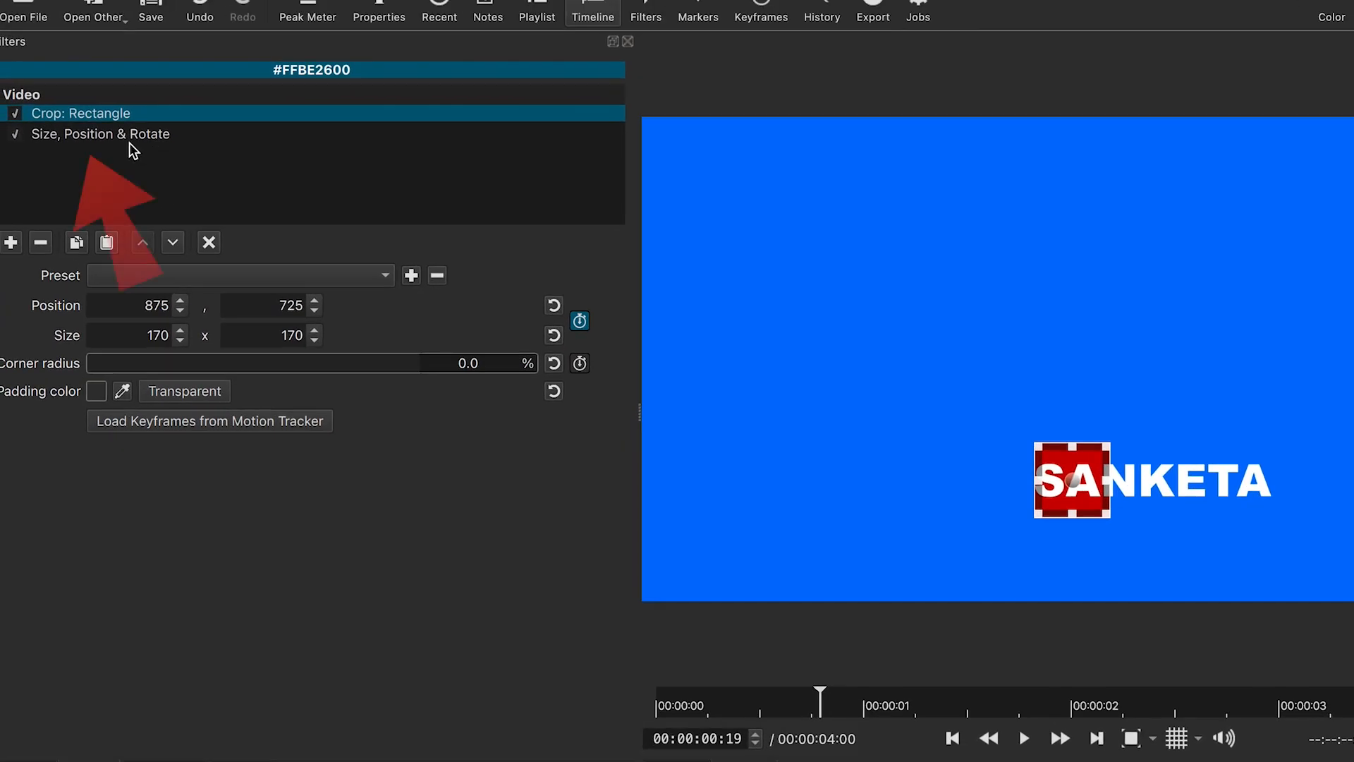
pyautogui.click(117, 135)
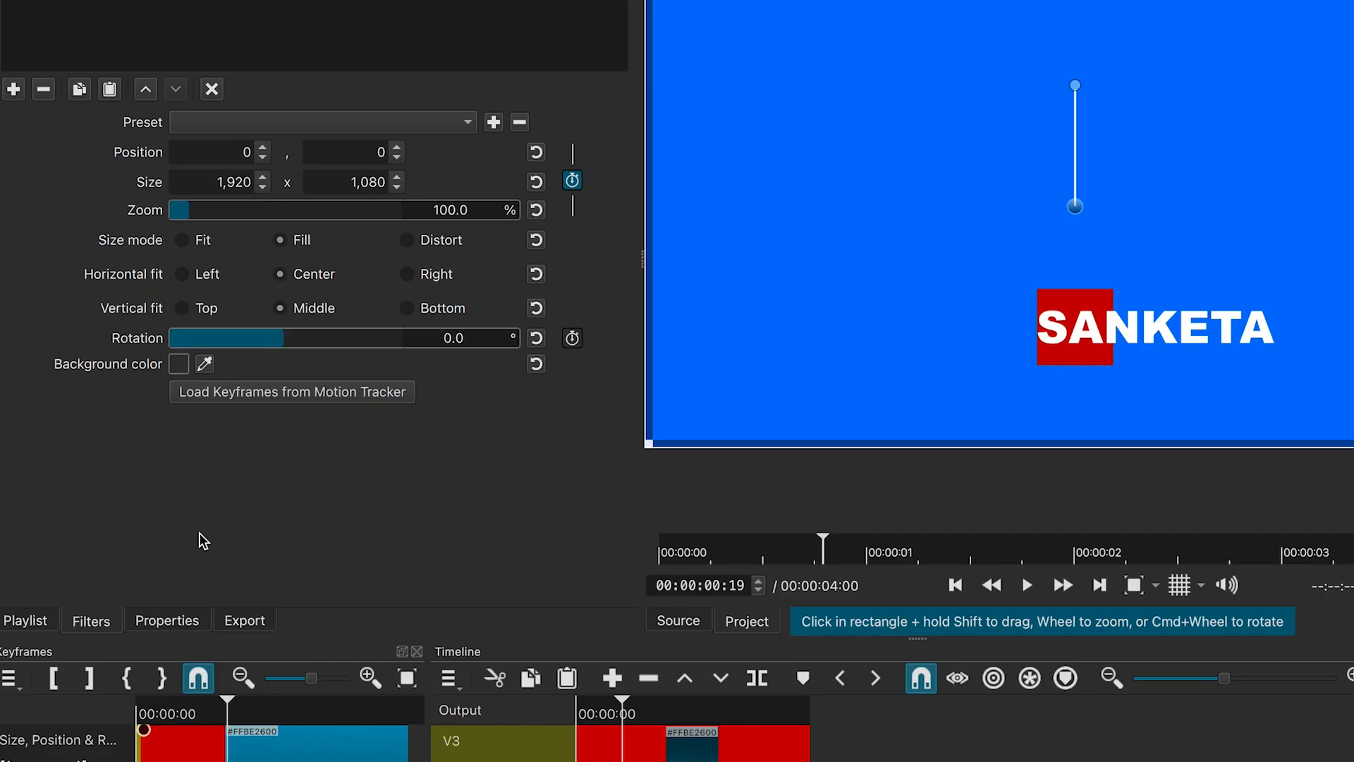
pyautogui.click(84, 671)
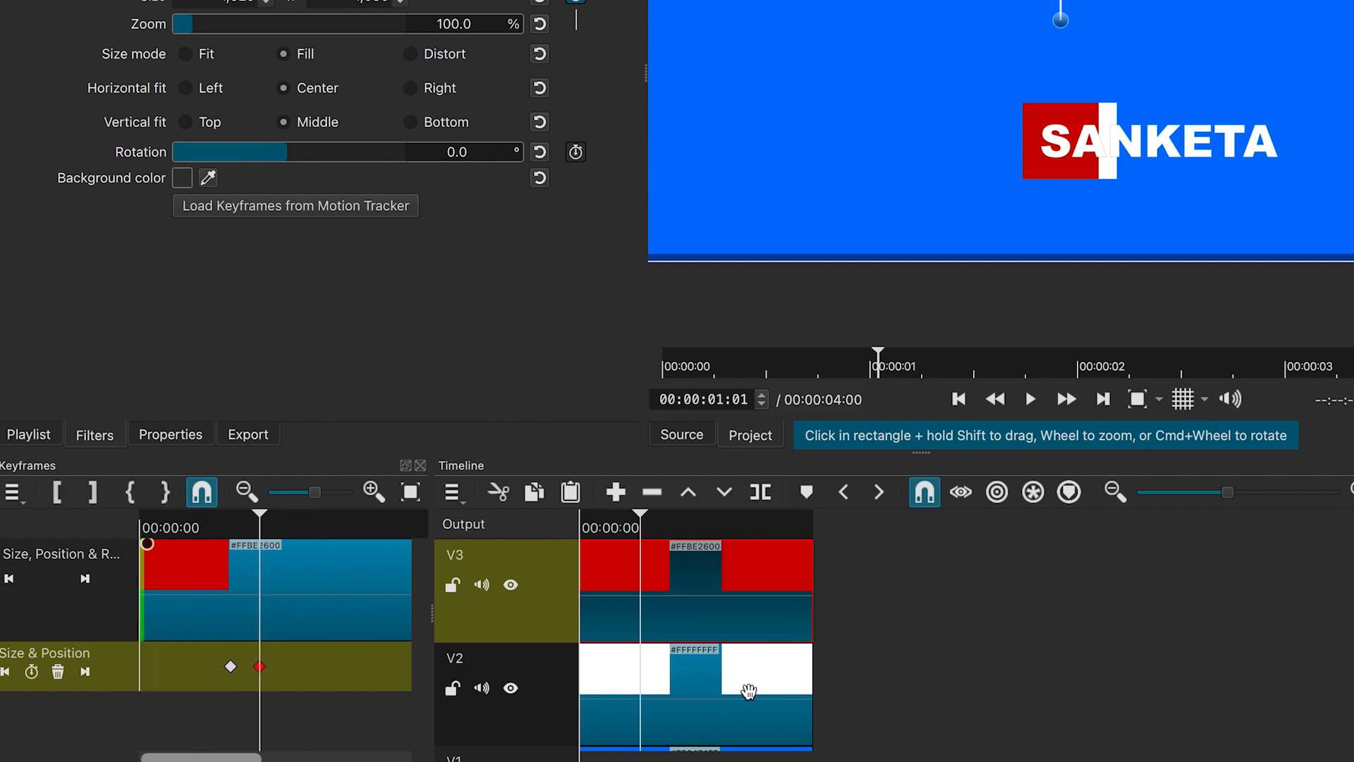
pyautogui.click(748, 691)
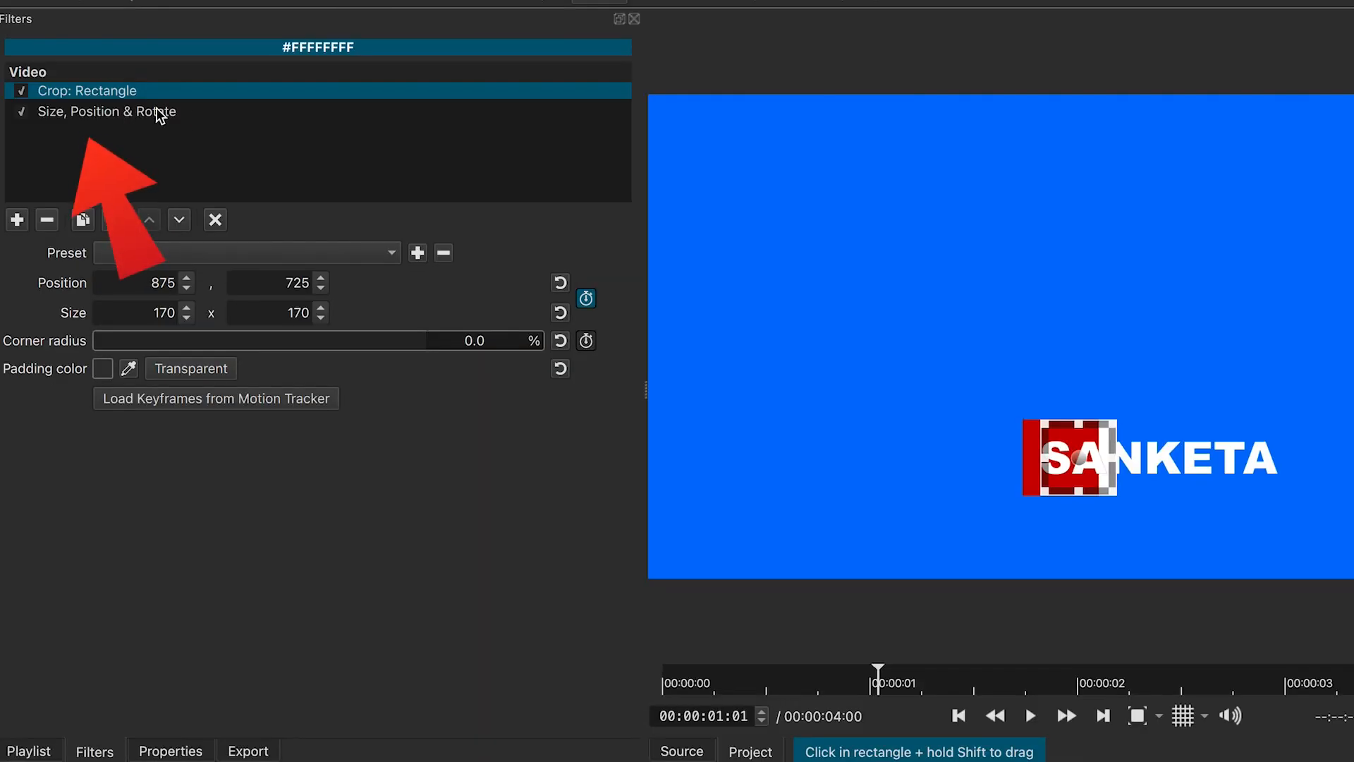
pyautogui.click(134, 113)
pyautogui.doubleClick(253, 283)
pyautogui.write('-40')
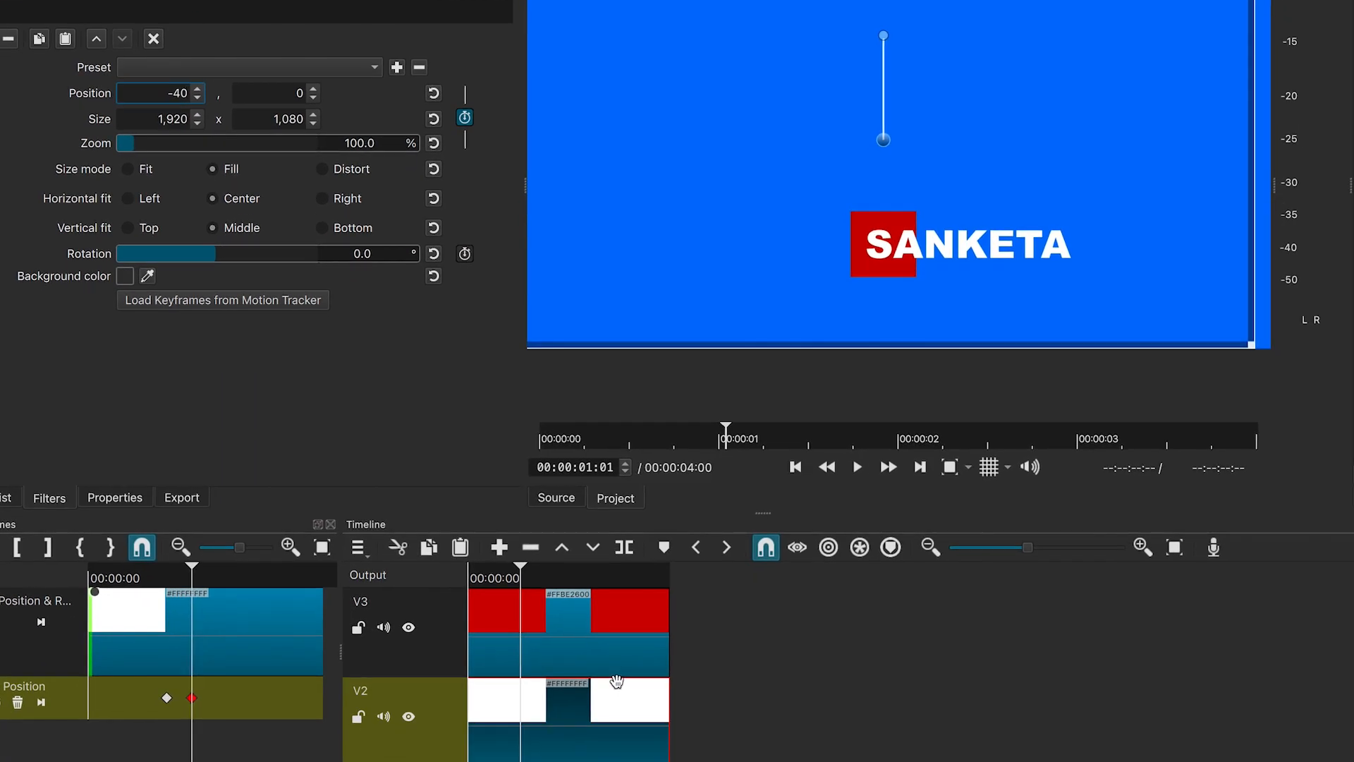
# Step: Add a Size, Position & Rotate filter to the title clip on V4 and start keyframing its size and position at 00:00:00:19
pyautogui.click(467, 587)
pyautogui.moveTo(467, 587); pyautogui.dragTo(537, 587)
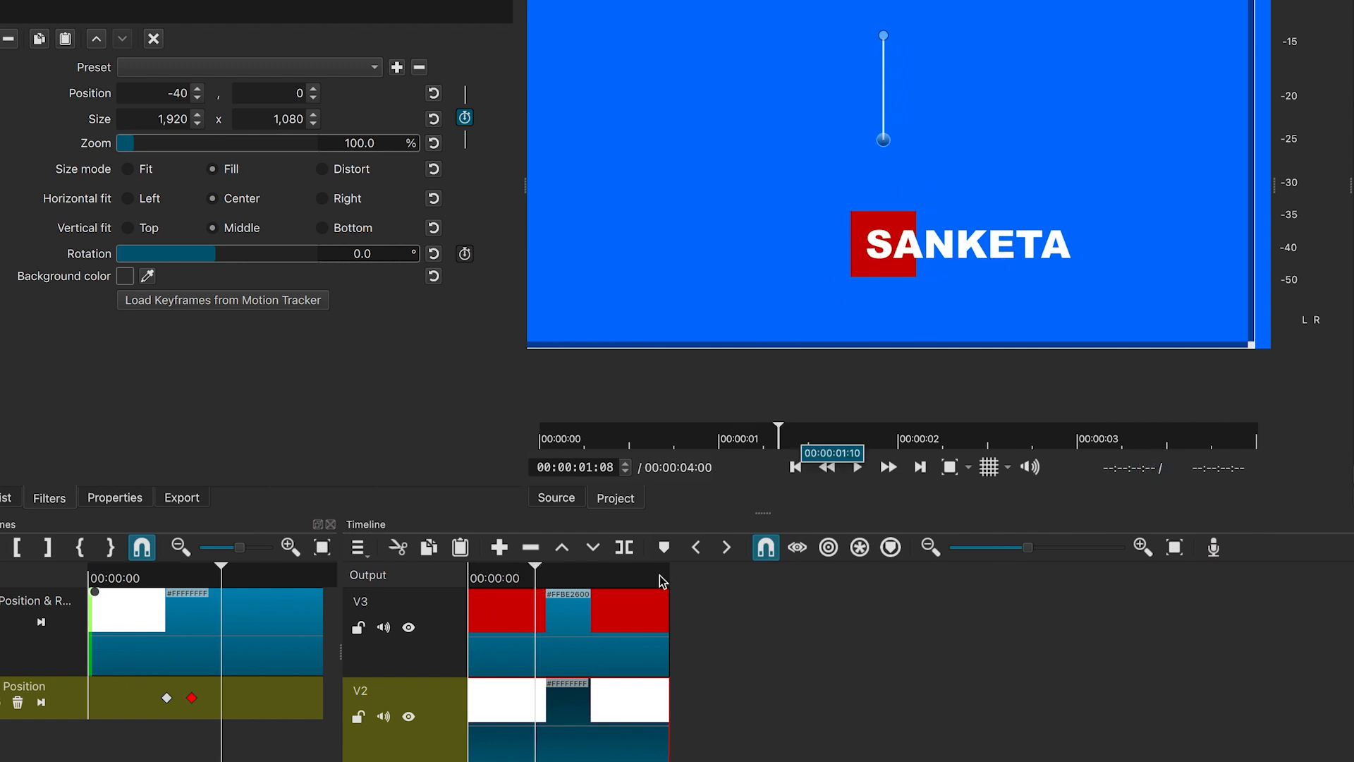
pyautogui.click(622, 617)
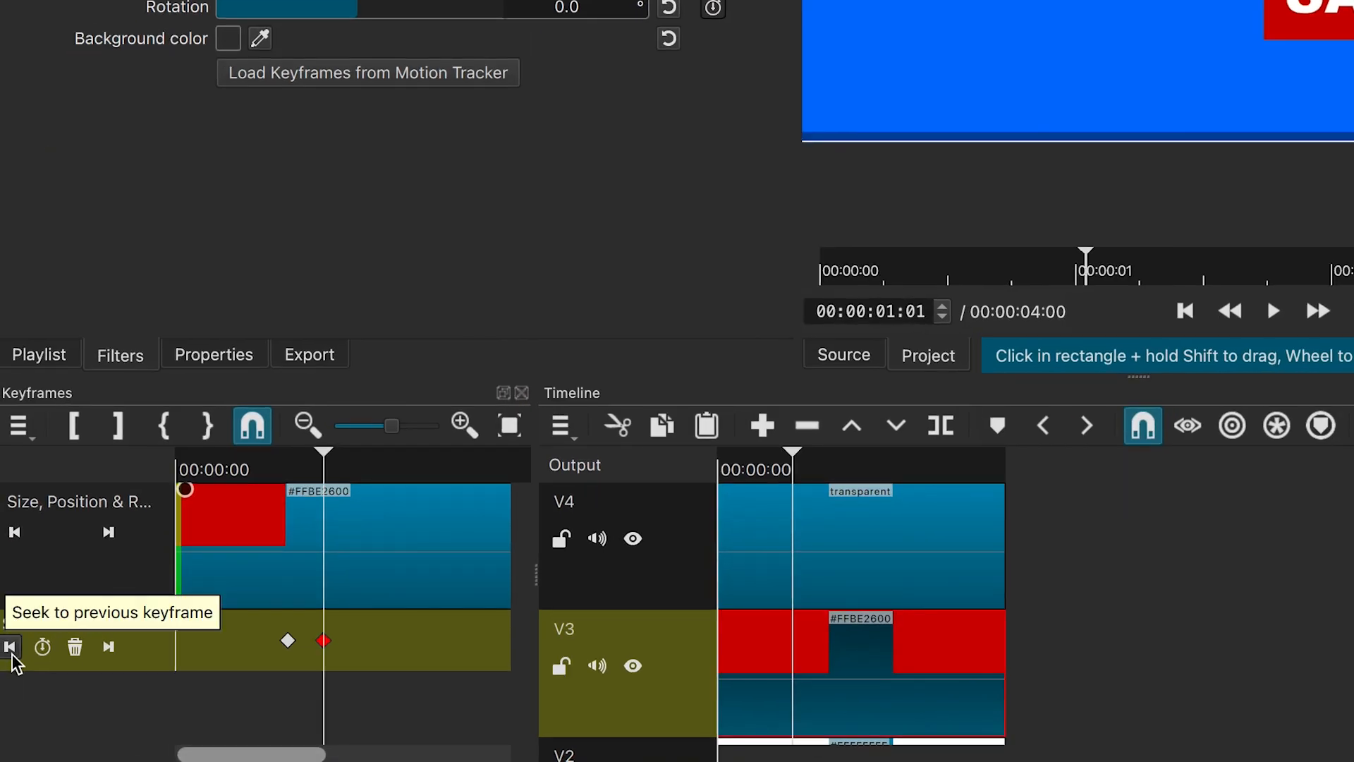
pyautogui.click(0, 701)
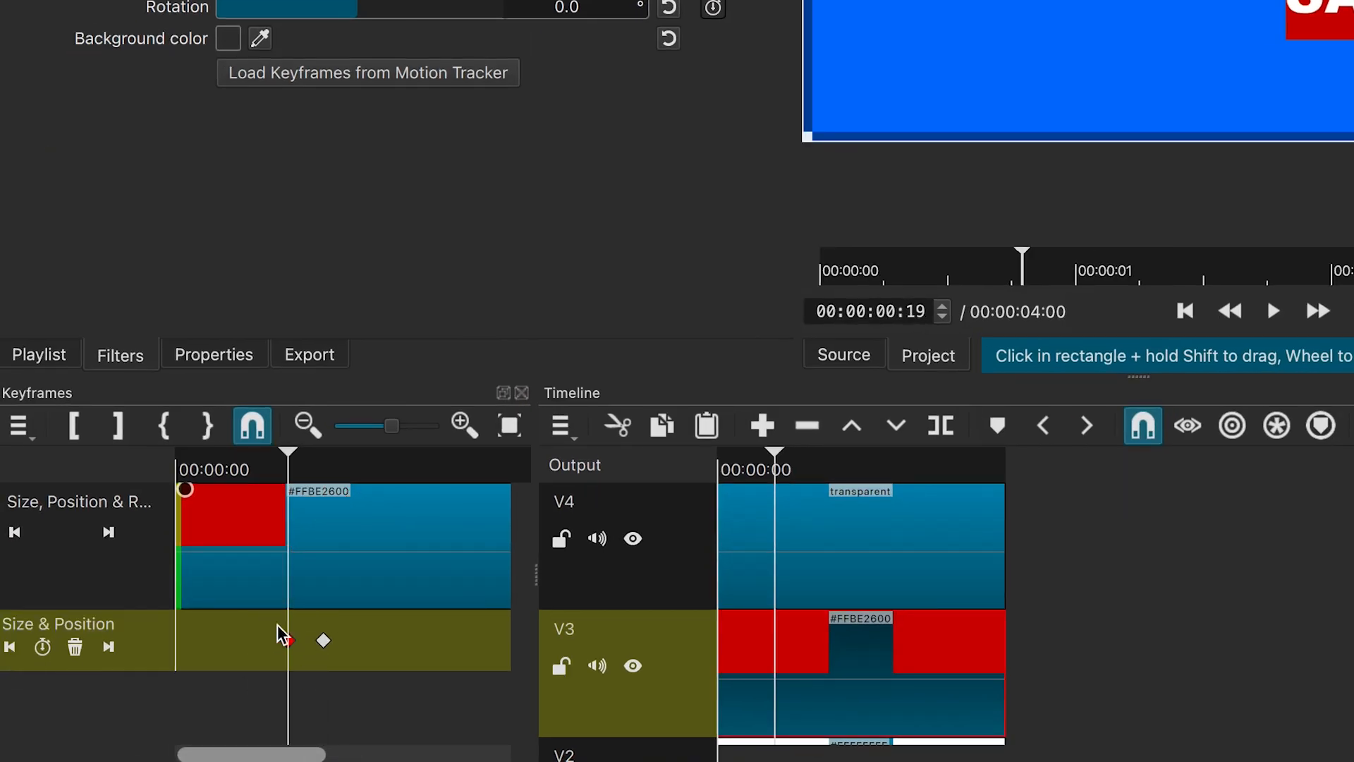
pyautogui.click(902, 532)
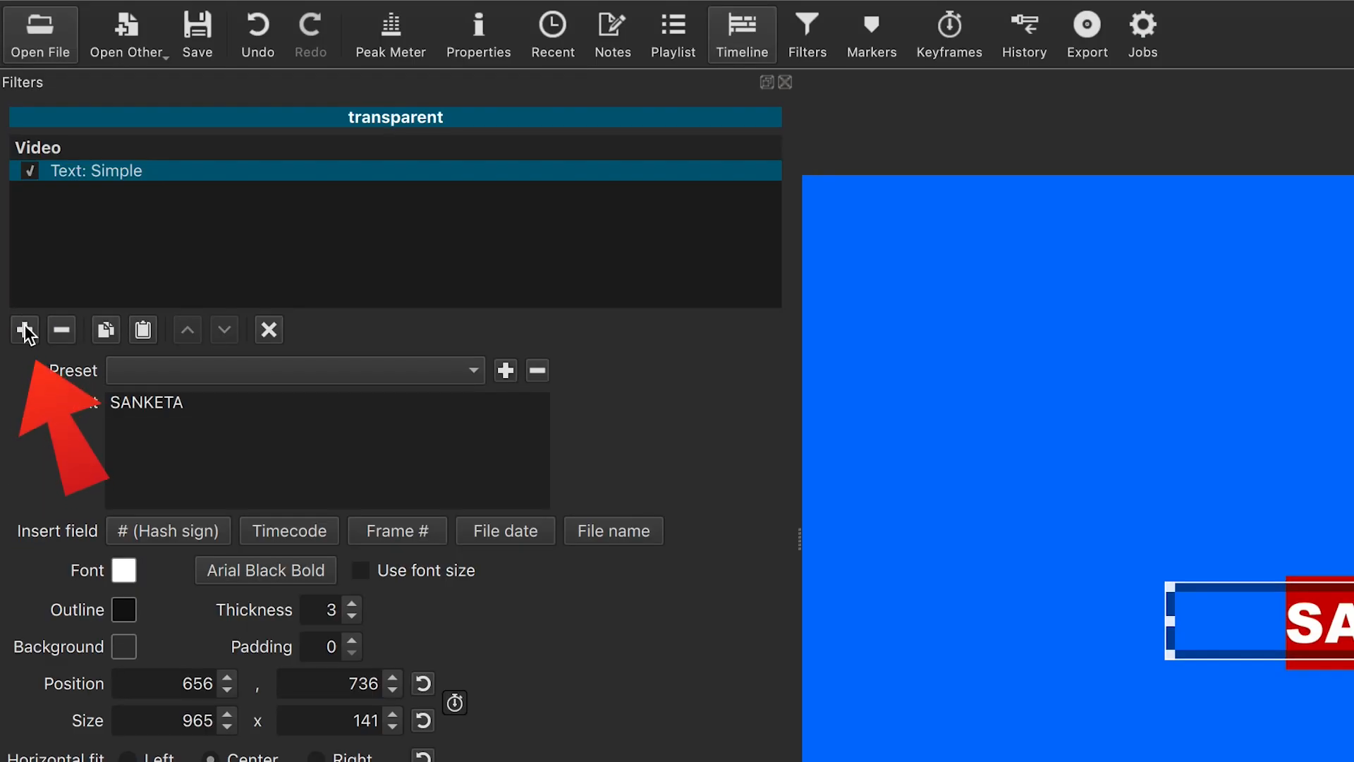
pyautogui.click(24, 327)
pyautogui.write('size')
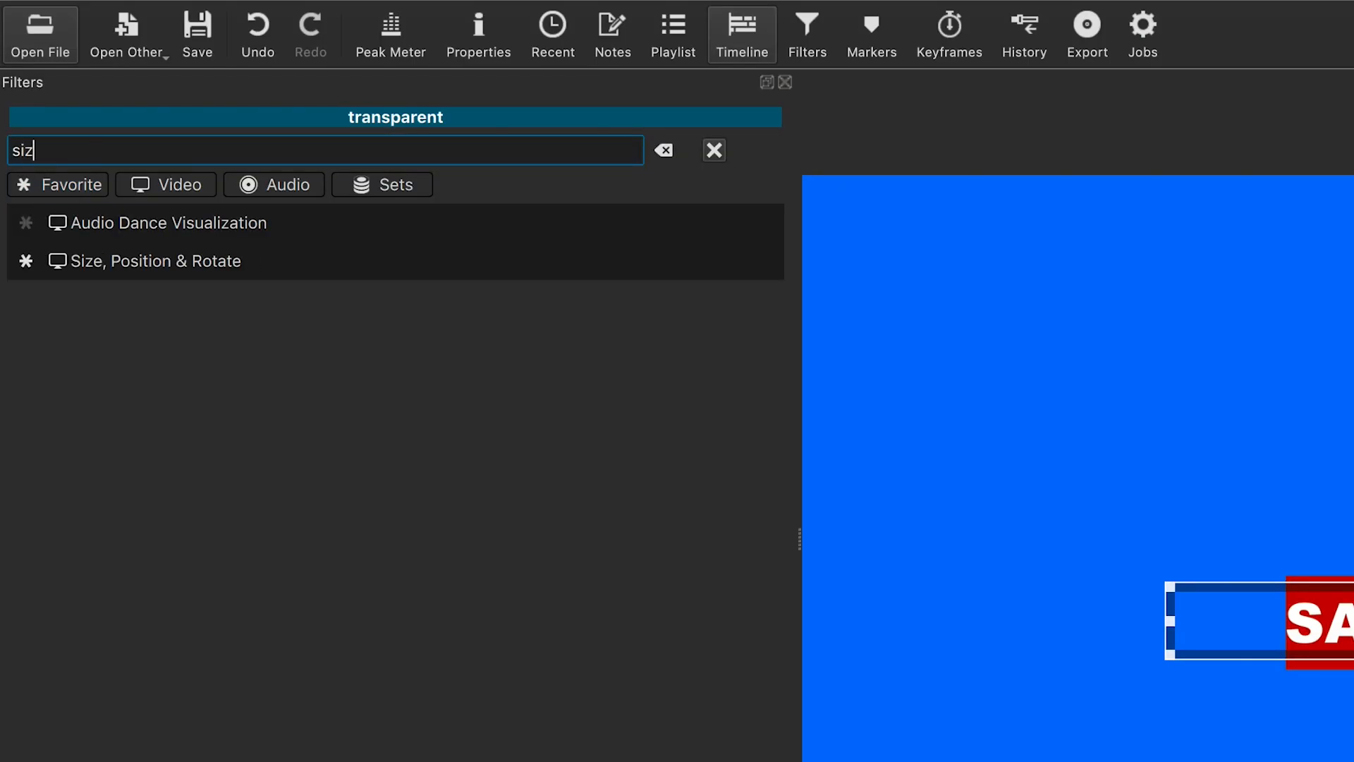
pyautogui.click(156, 265)
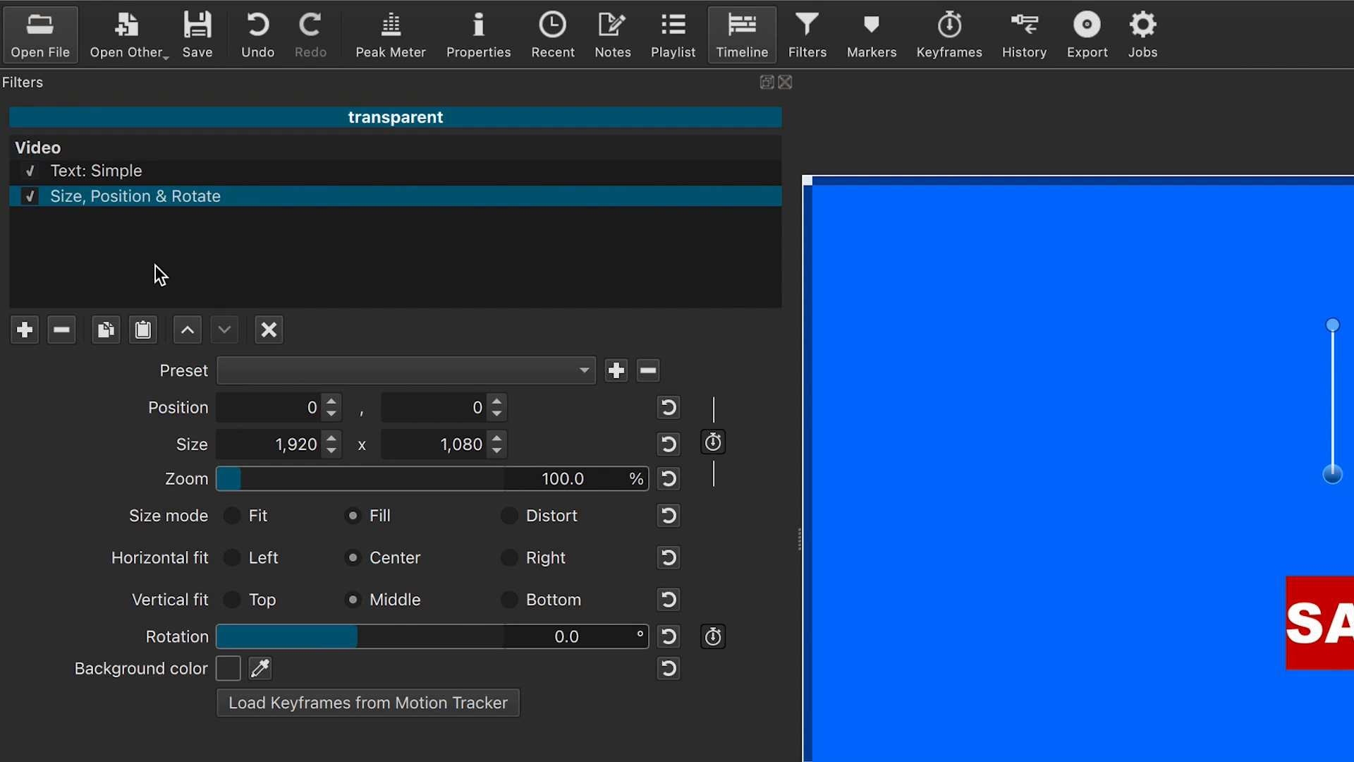
pyautogui.click(714, 442)
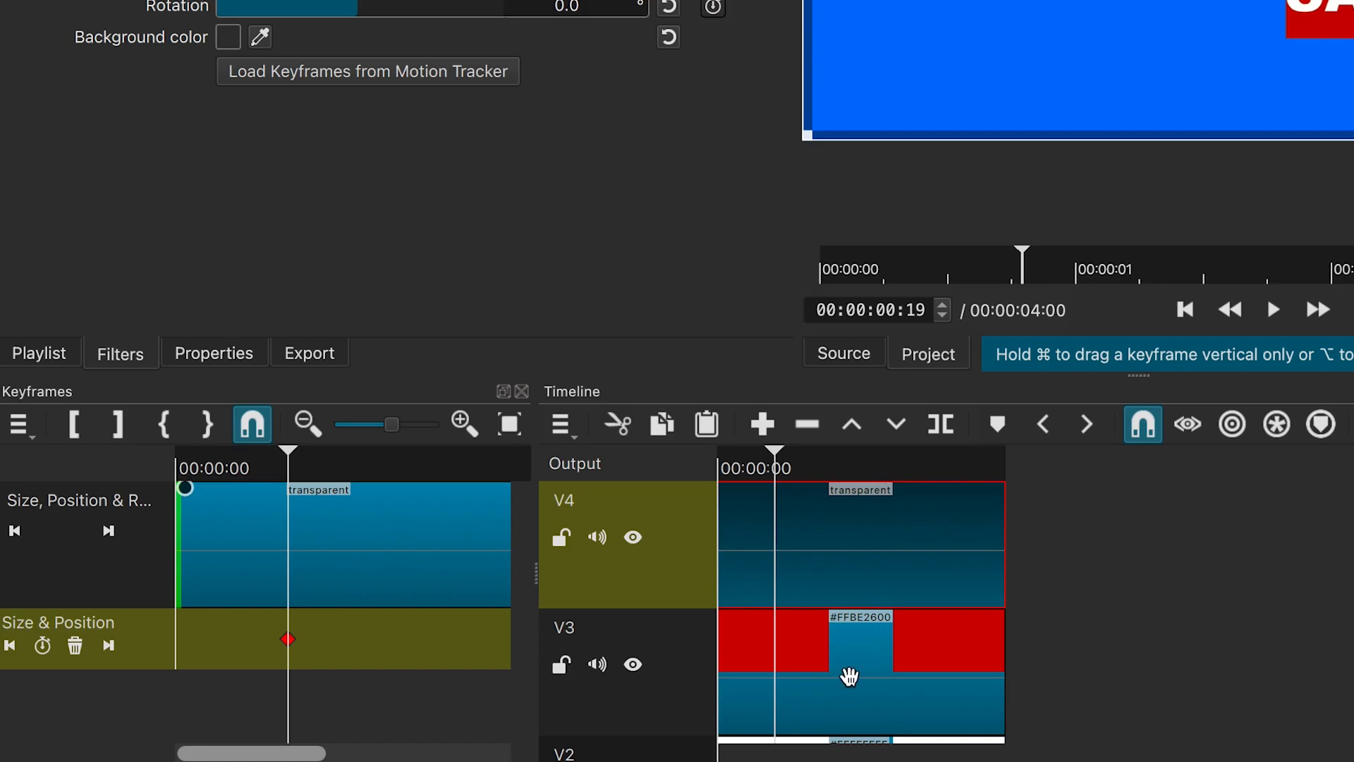
# Step: Set the title clip's horizontal position to 20 at 00:00:01:01, the time of the red clip's second position keyframe
pyautogui.click(850, 675)
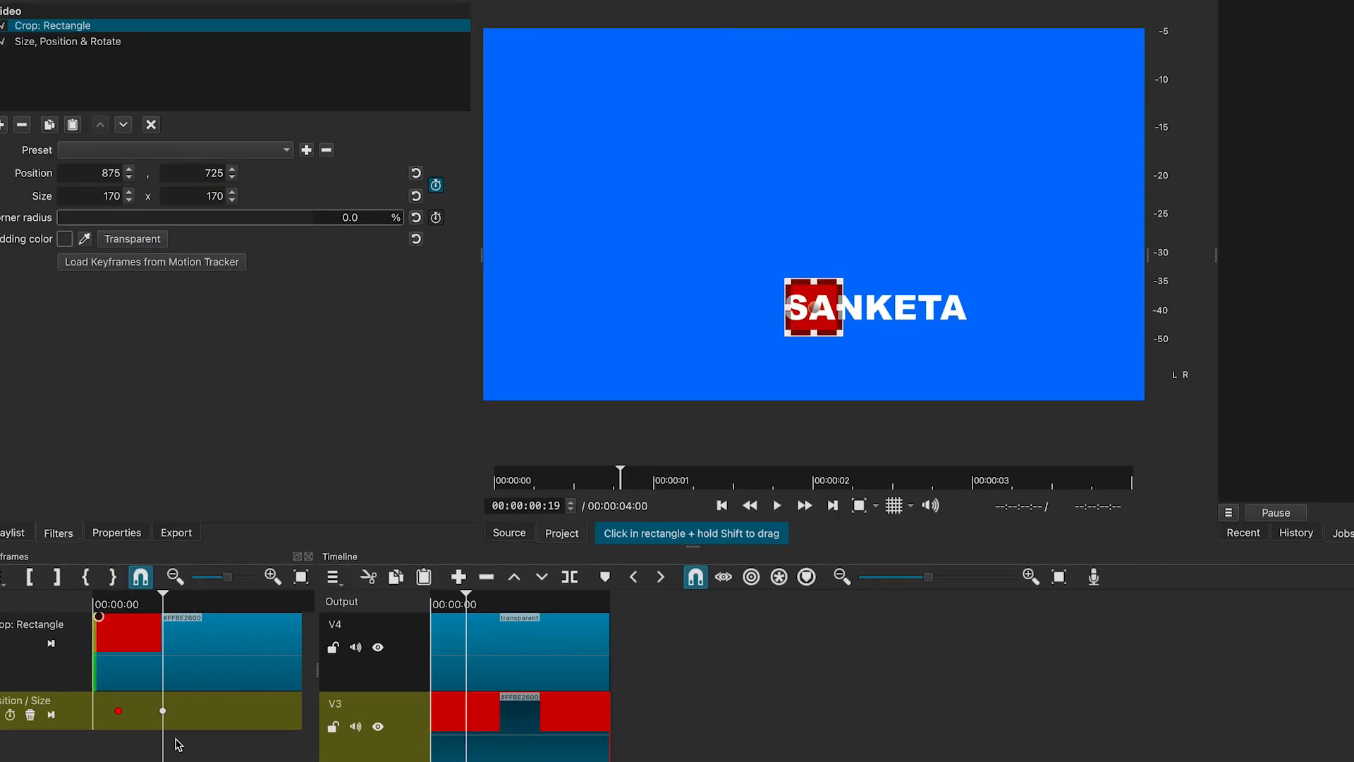
pyautogui.click(62, 42)
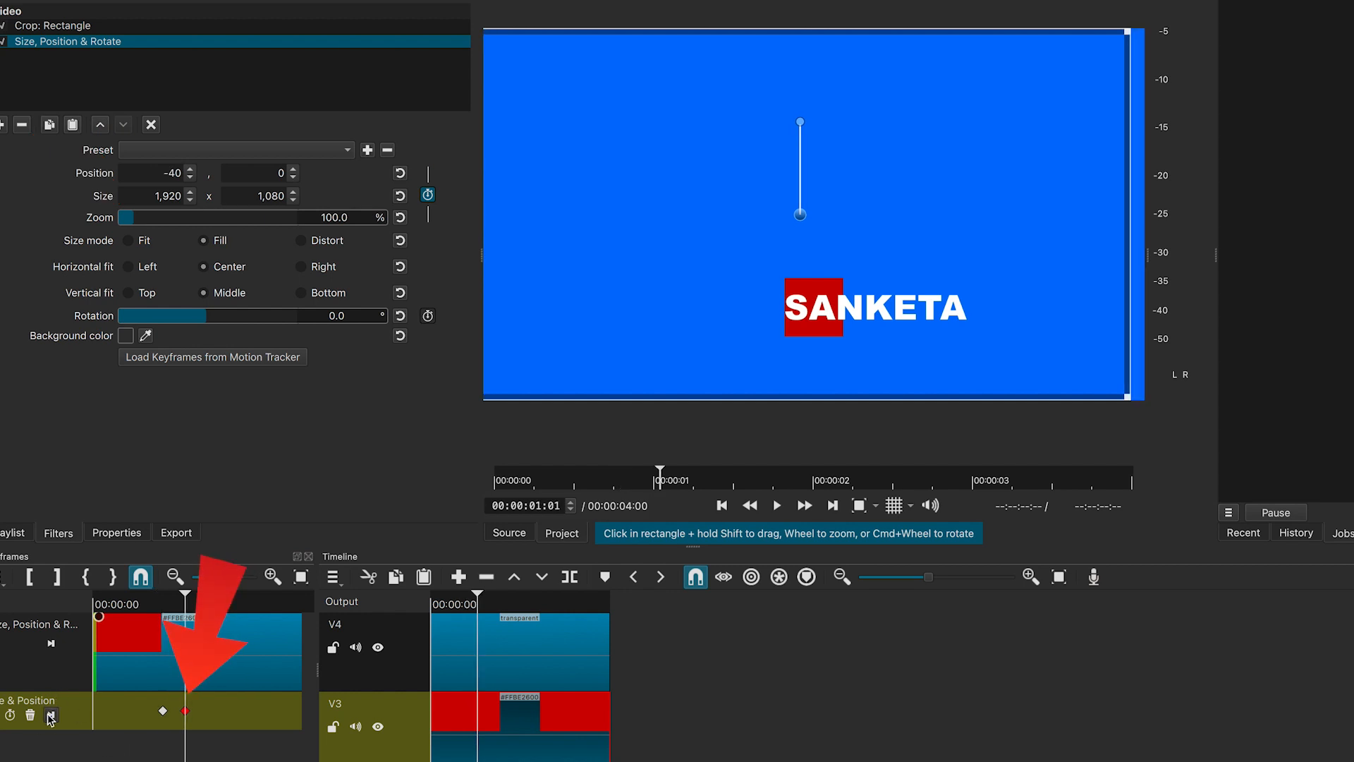
pyautogui.click(538, 651)
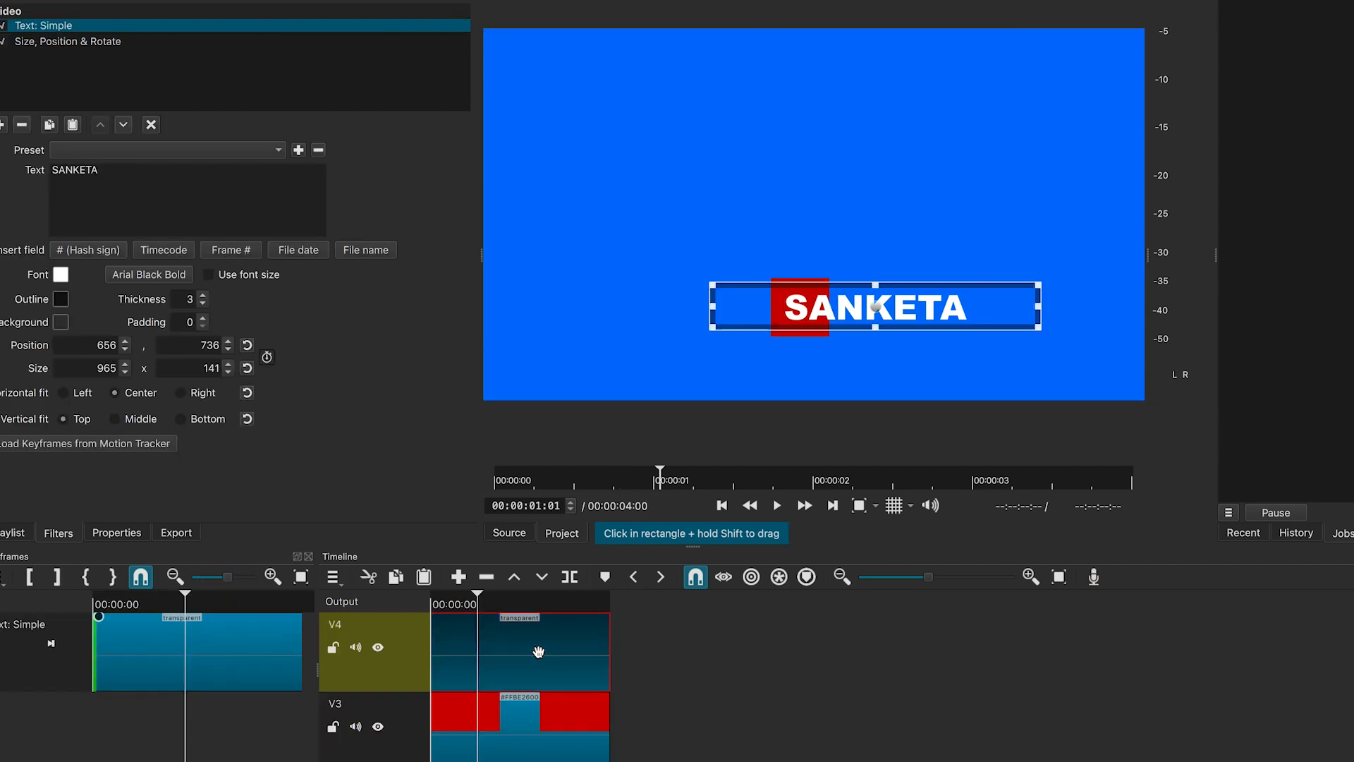
pyautogui.click(104, 42)
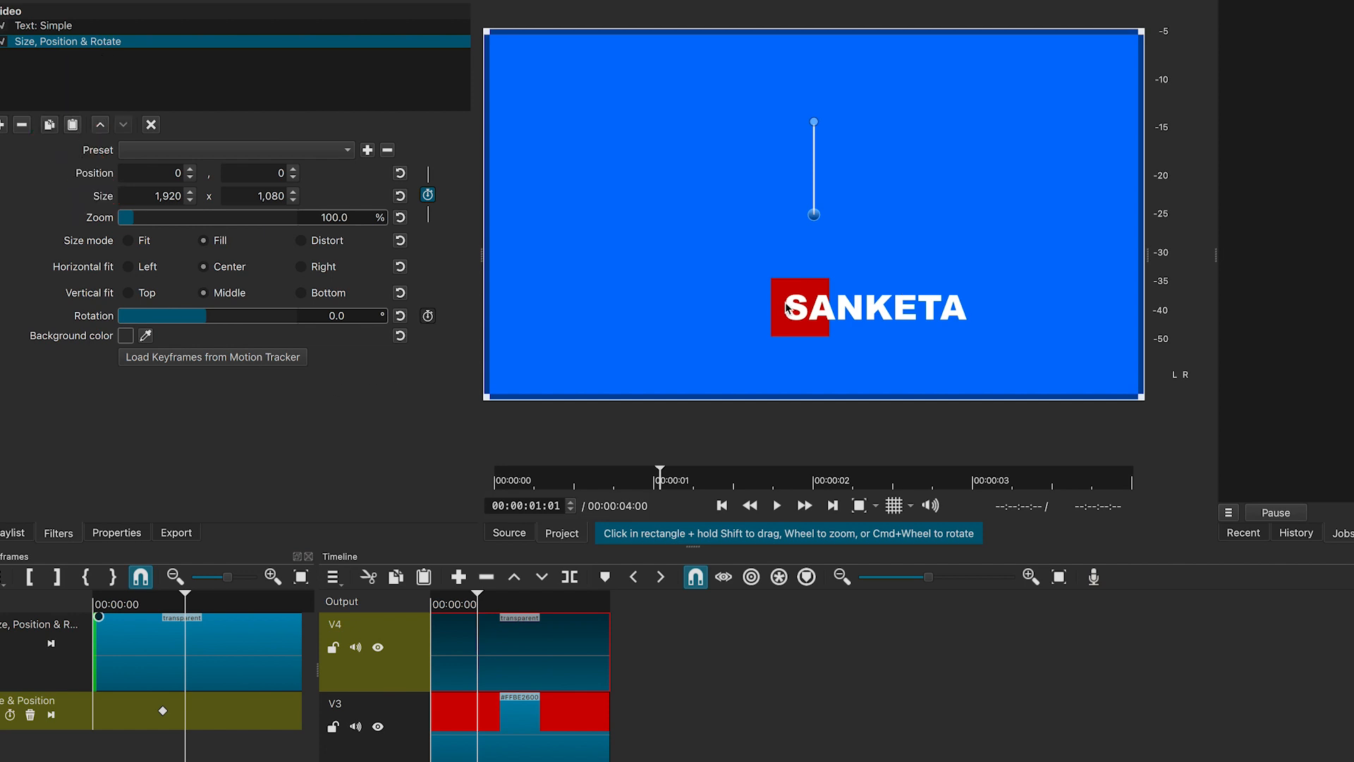
pyautogui.doubleClick(184, 173)
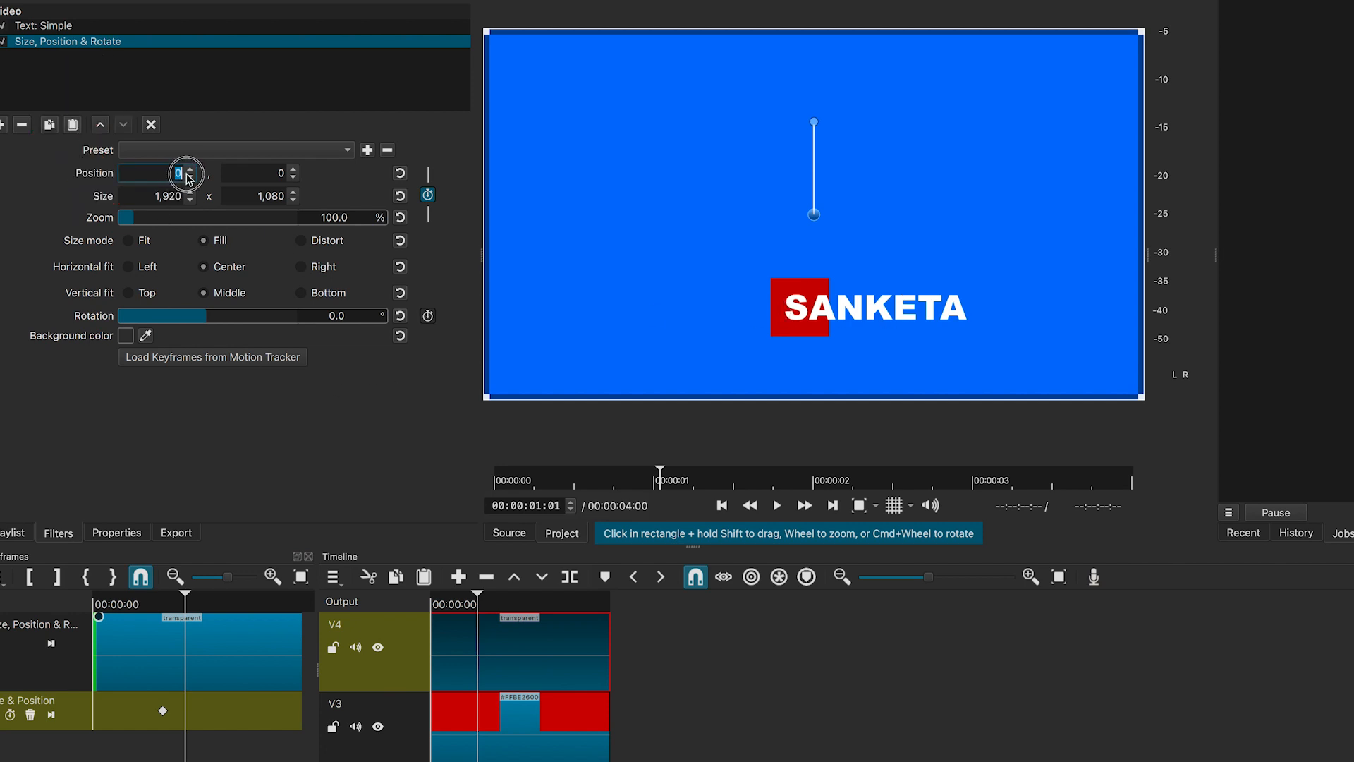
pyautogui.write('20')
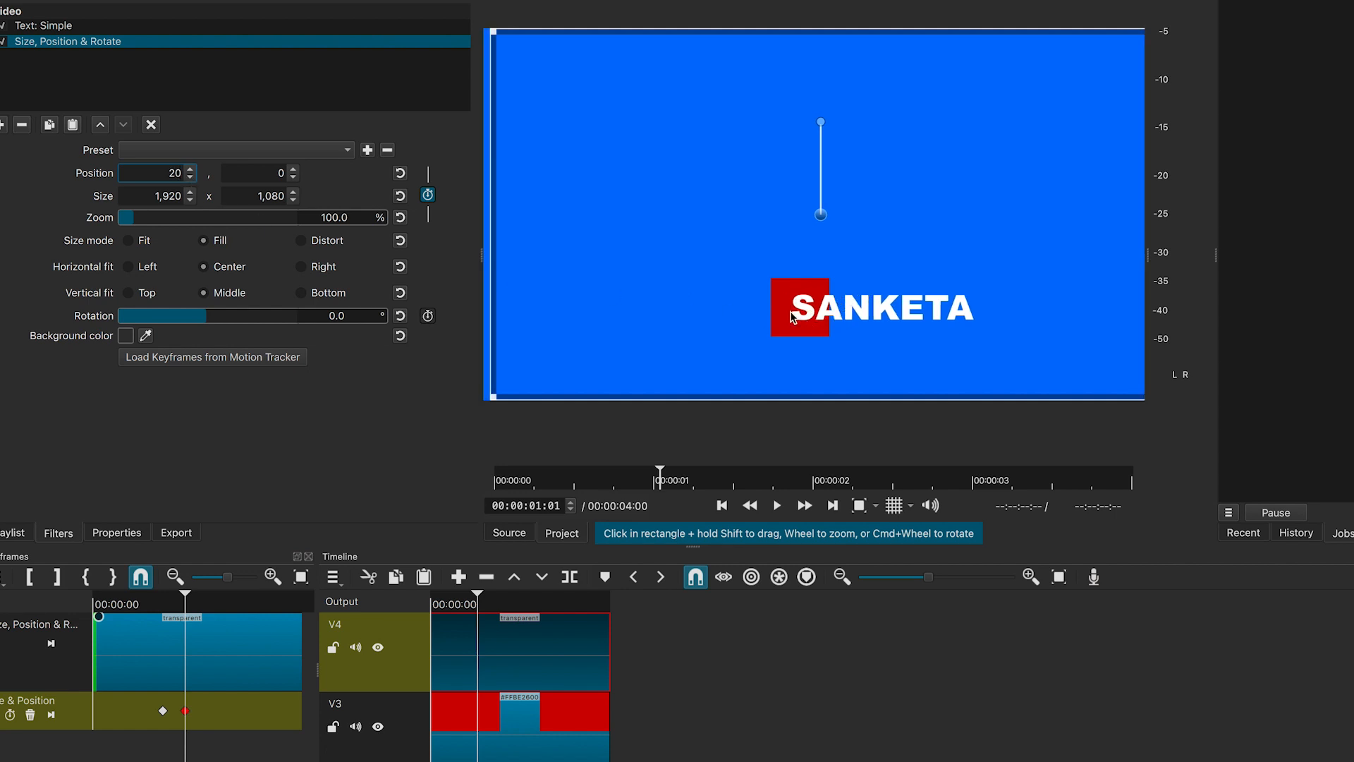
# Step: Add a Crop: Rectangle filter to the title clip on V4 and make its padding color transparent
pyautogui.click(519, 656)
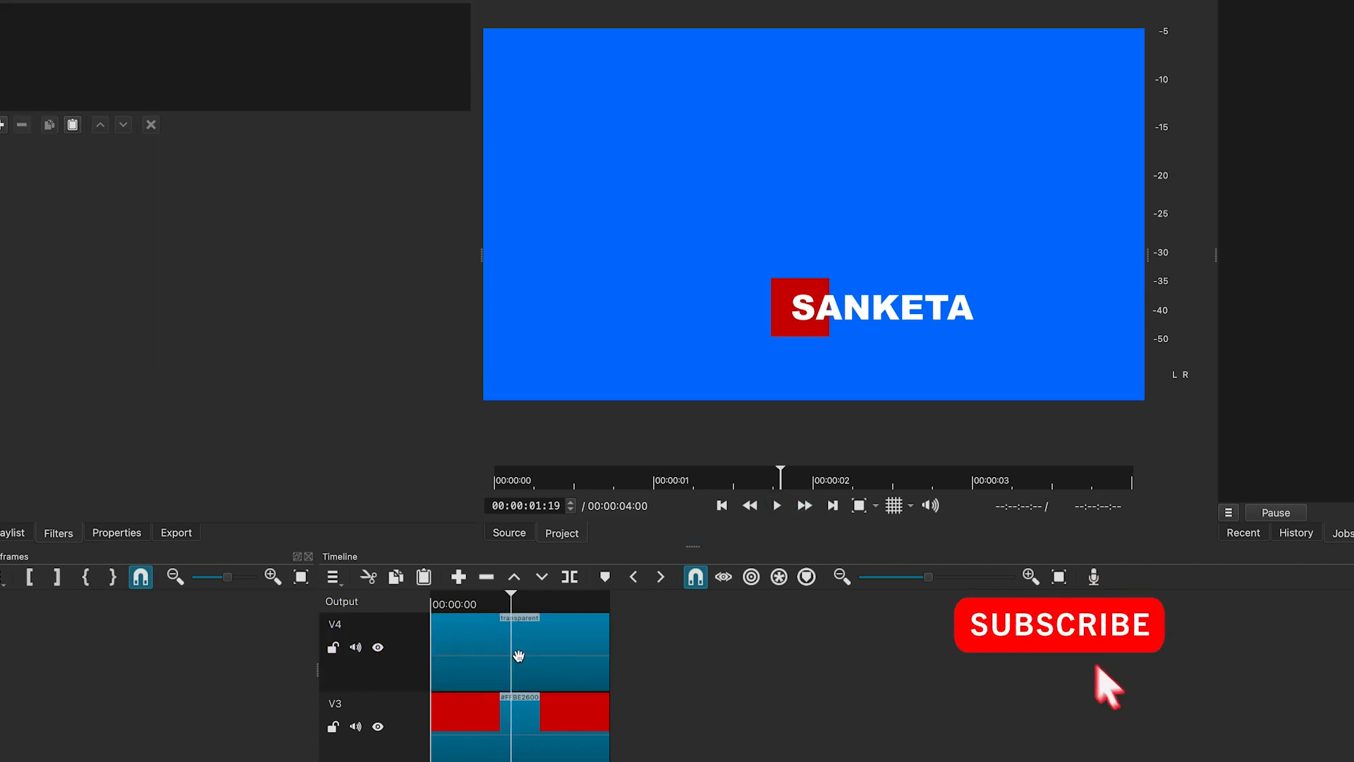
pyautogui.click(519, 656)
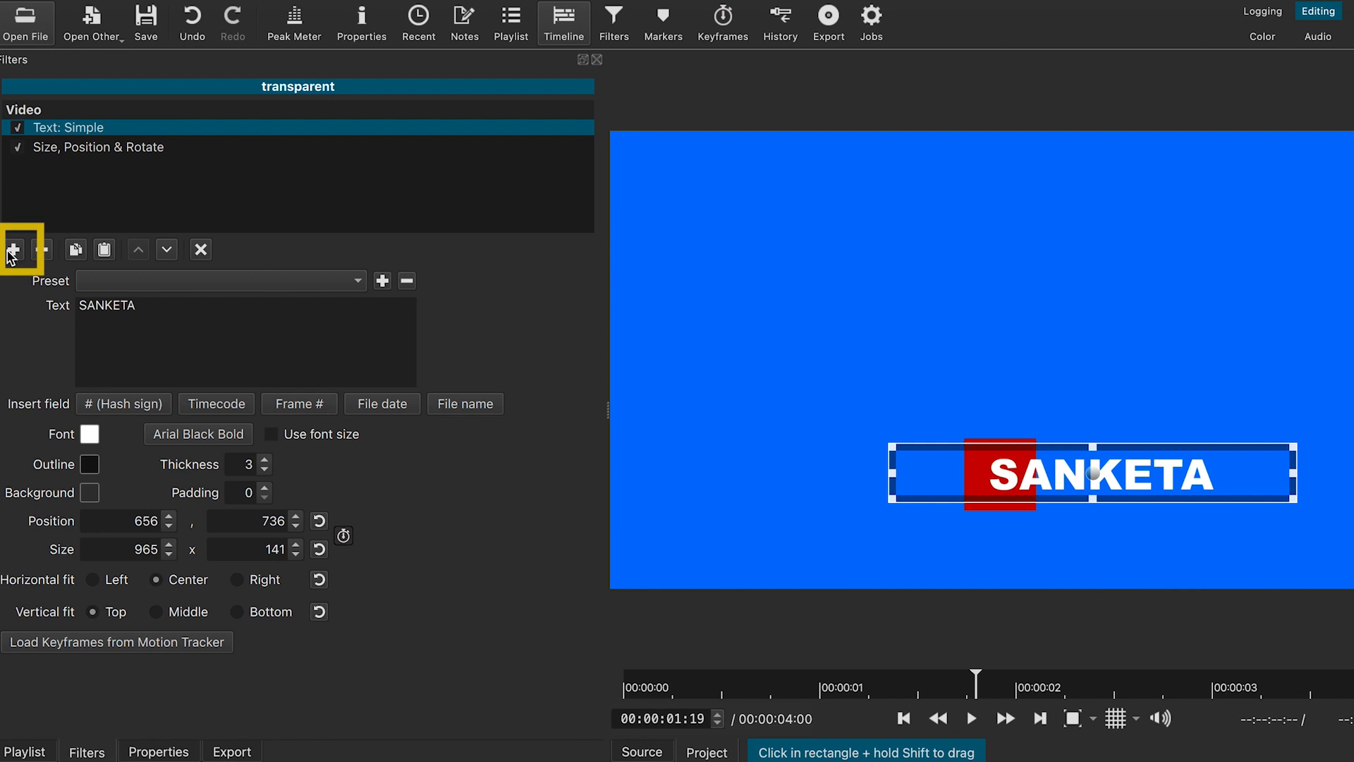
pyautogui.click(2, 124)
pyautogui.write('cro')
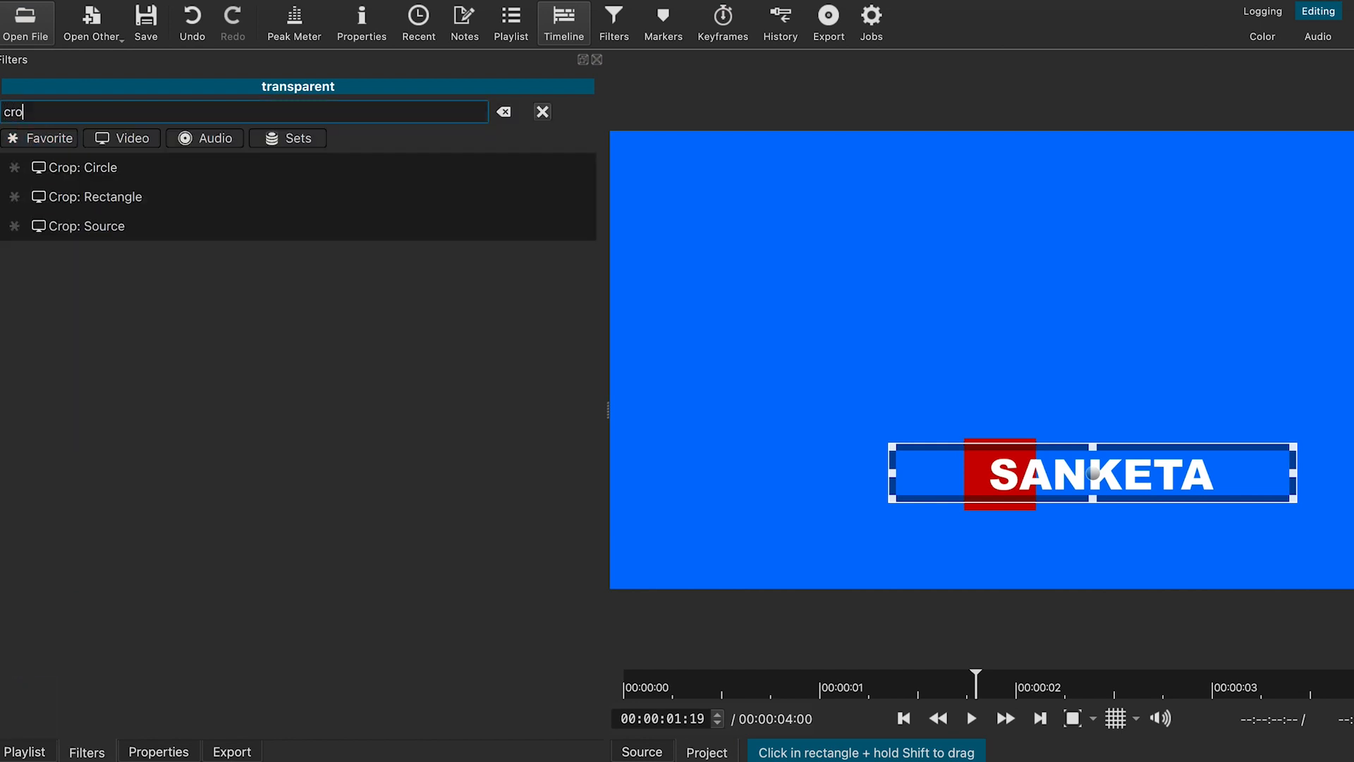
pyautogui.write('p')
pyautogui.click(106, 197)
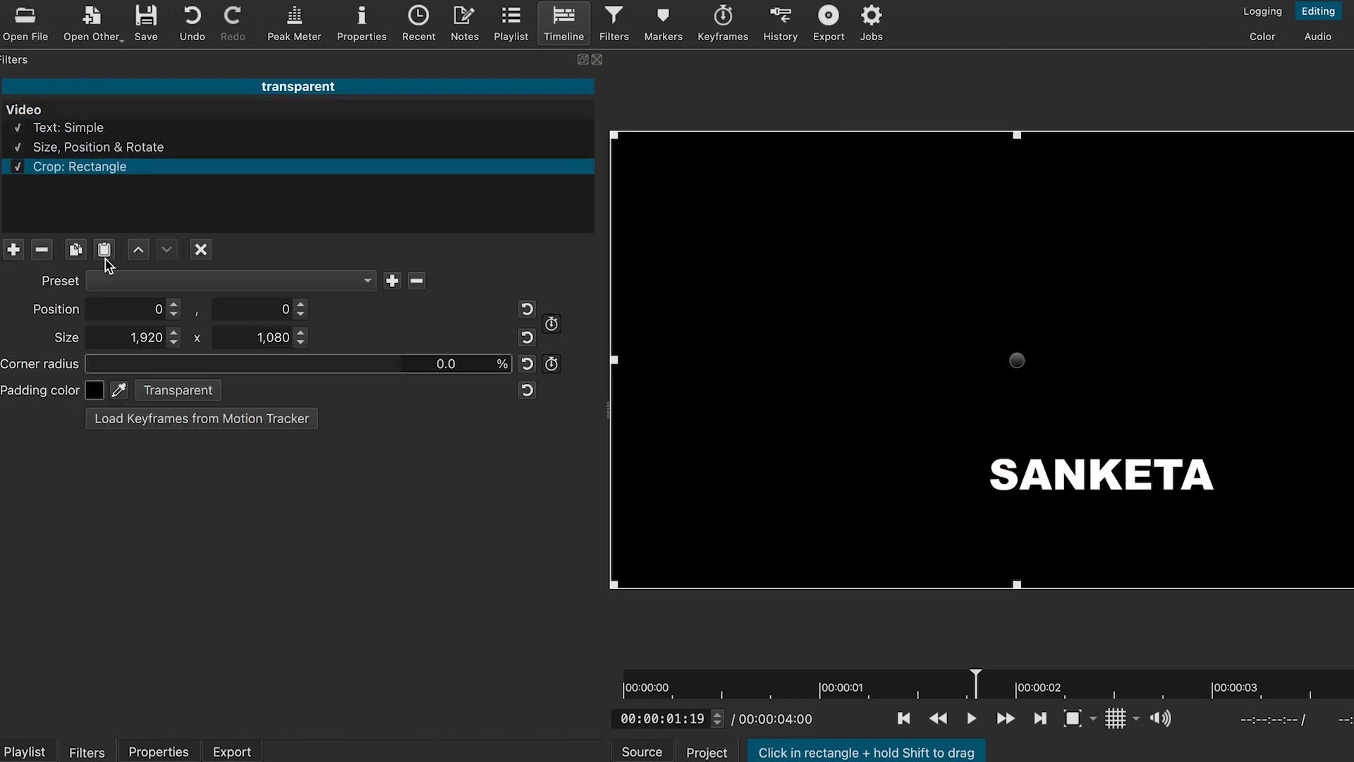
pyautogui.click(198, 392)
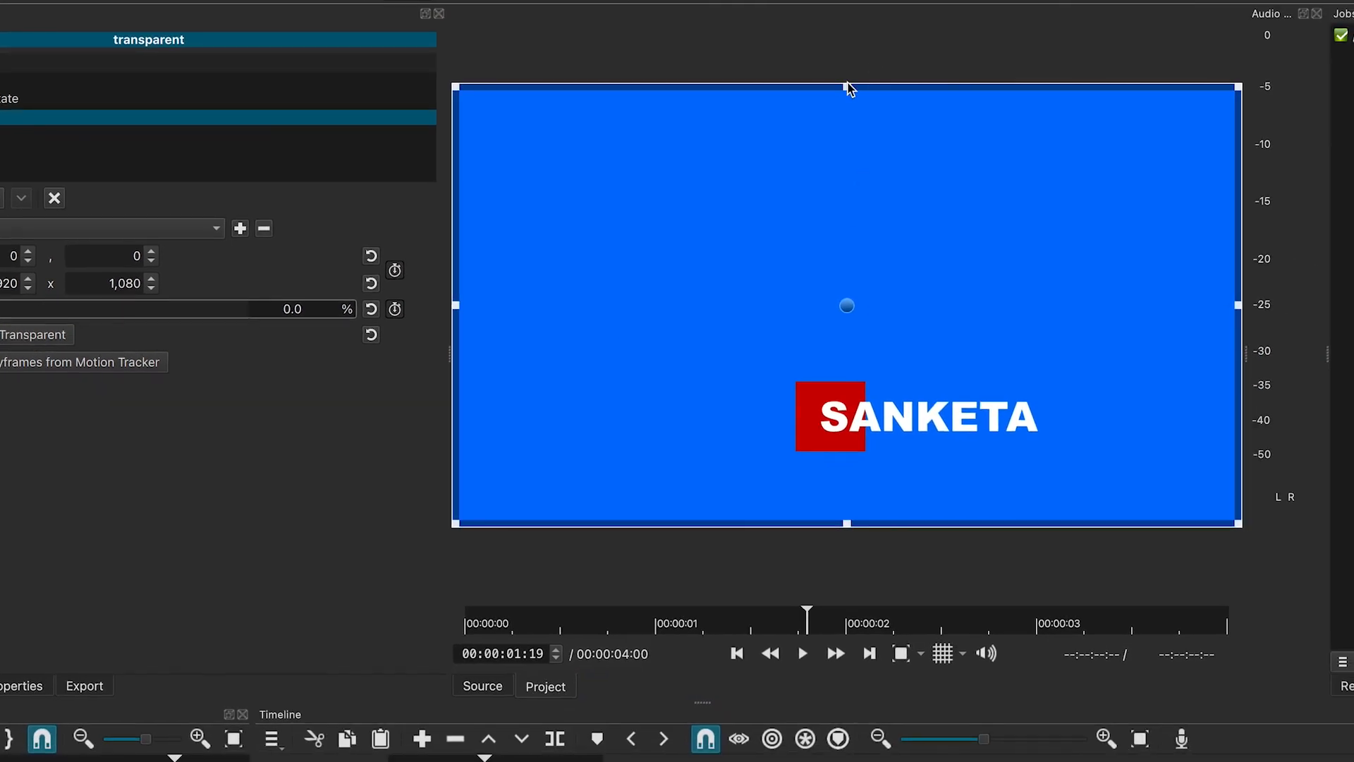
# Step: Shrink the title's crop rectangle around the text and red square, to about 707 x 171 at position 810, 723
pyautogui.moveTo(849, 86); pyautogui.dragTo(847, 381)
pyautogui.moveTo(848, 525); pyautogui.dragTo(847, 449)
pyautogui.moveTo(455, 416); pyautogui.dragTo(791, 415)
pyautogui.moveTo(1238, 416); pyautogui.dragTo(1057, 416)
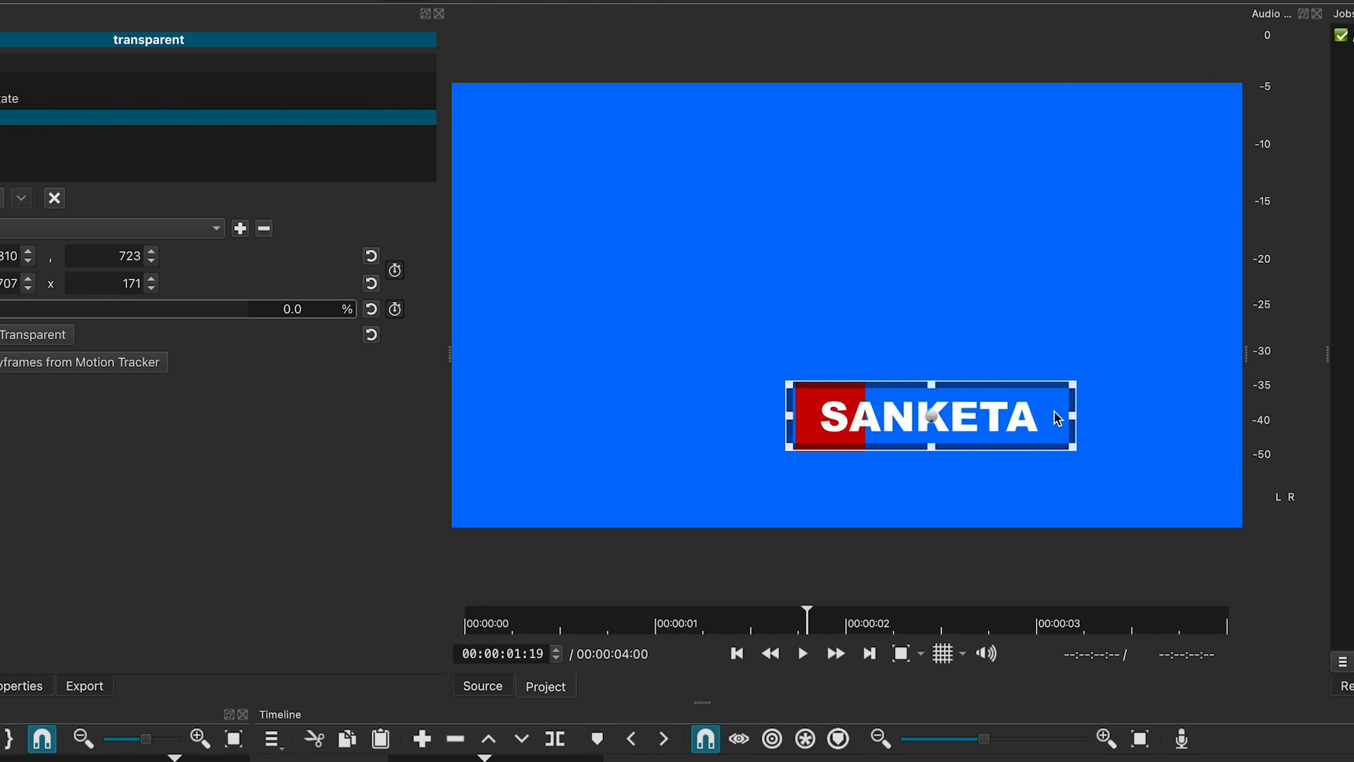
# Step: Start keyframing the title's crop rectangle position and size at 00:00:01:01, aligned with the title's second position keyframe
pyautogui.click(72, 102)
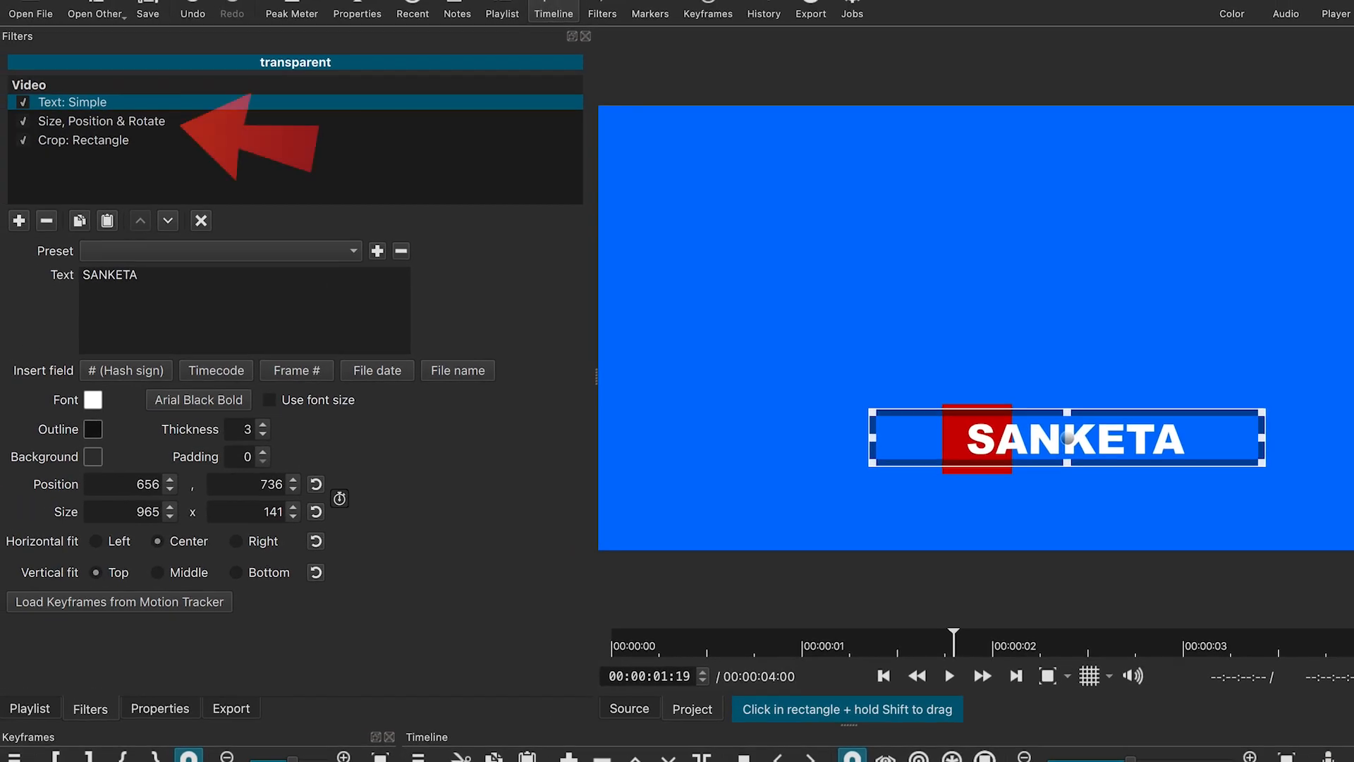
pyautogui.click(96, 124)
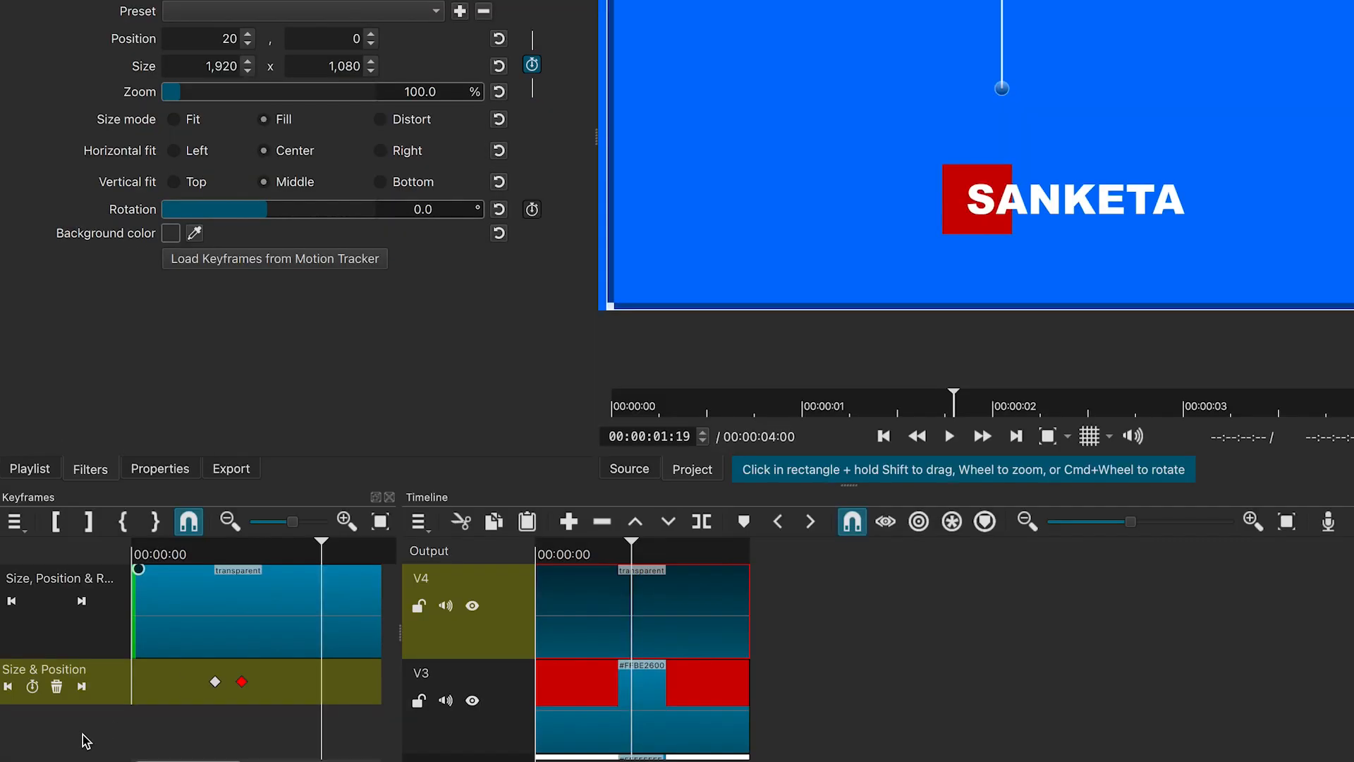
pyautogui.click(9, 687)
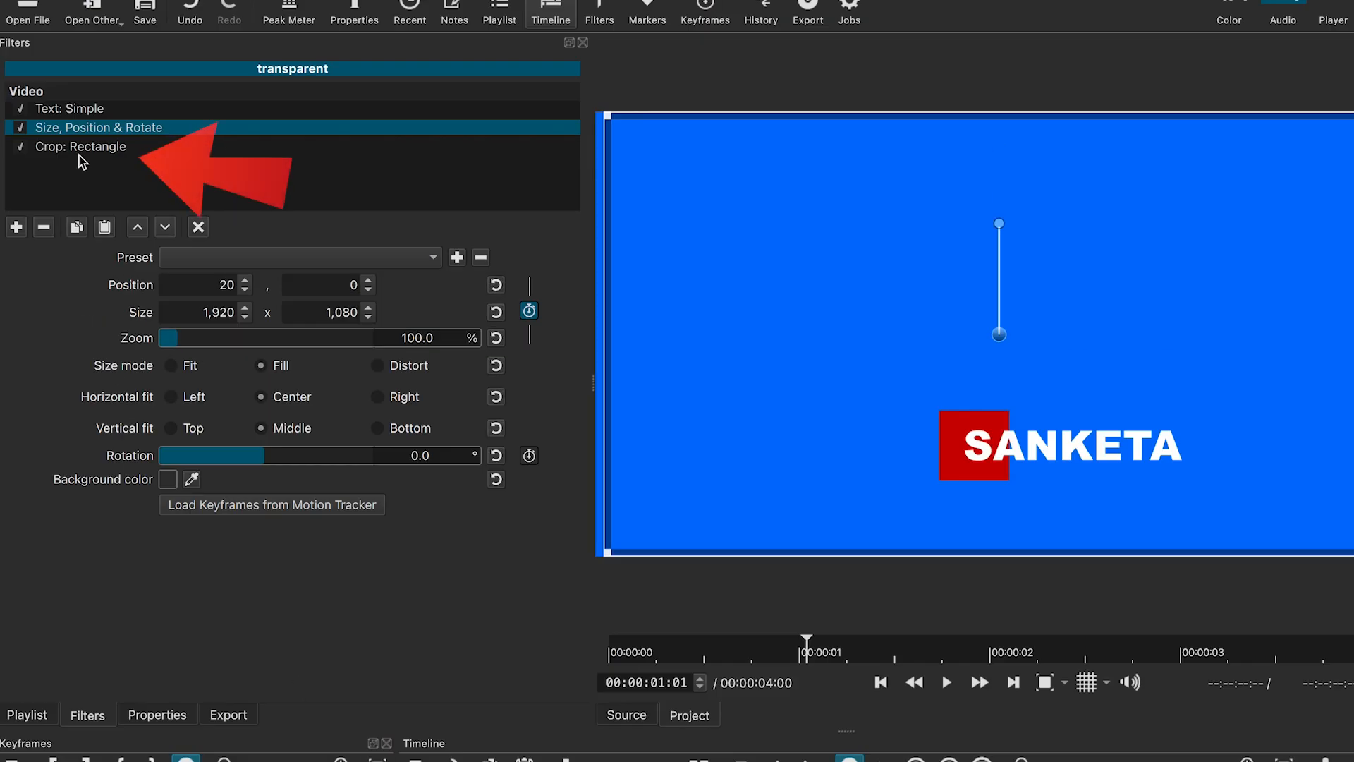
pyautogui.click(79, 149)
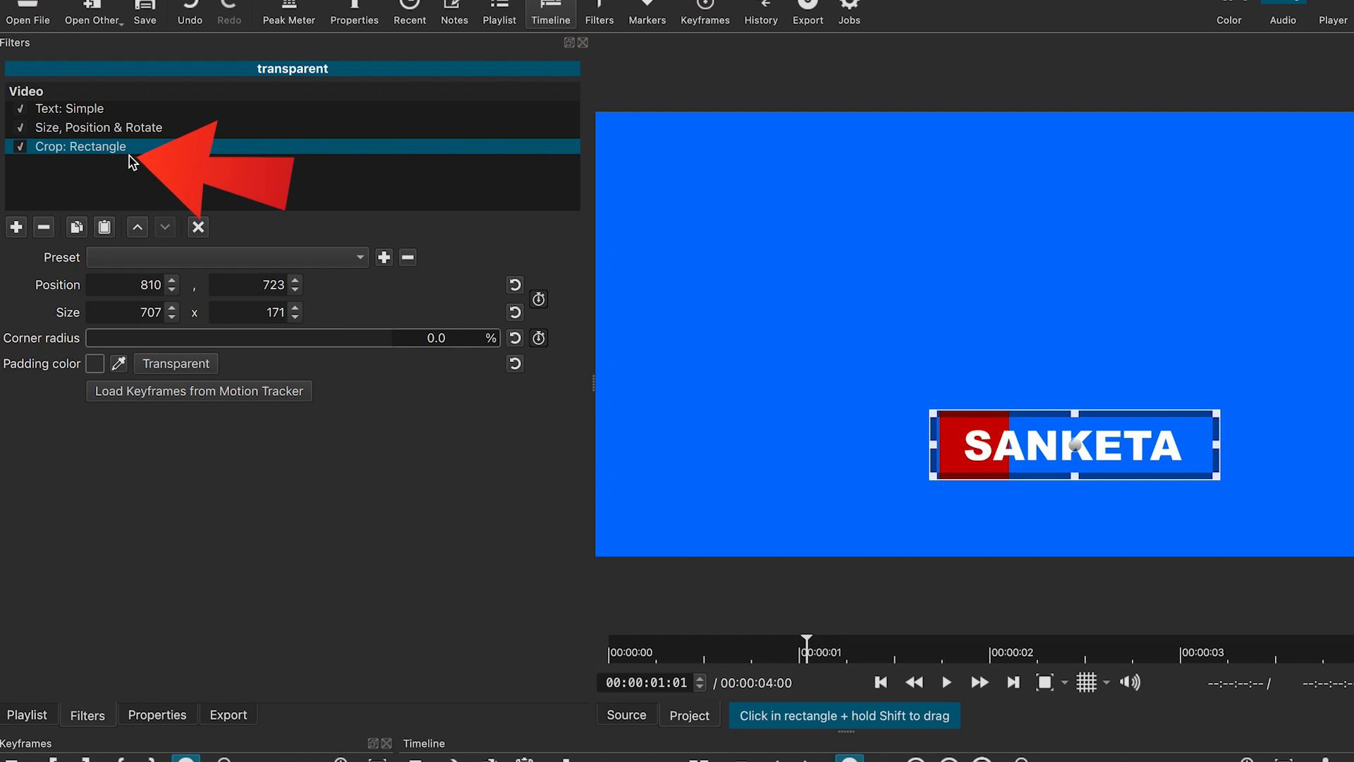
pyautogui.click(540, 302)
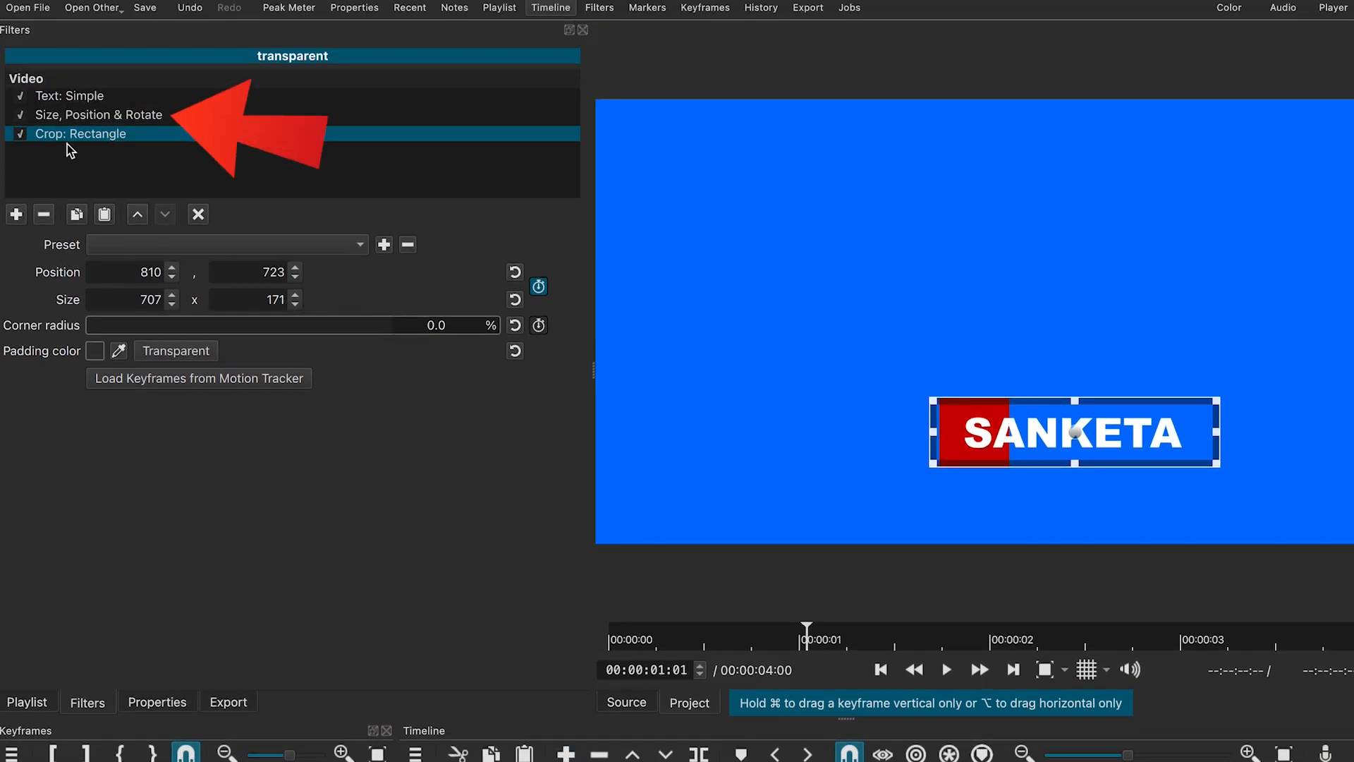
# Step: Narrow the title's crop rectangle to about 49 x 171 at 00:00:00:19, the time of the title's first position keyframe
pyautogui.click(82, 115)
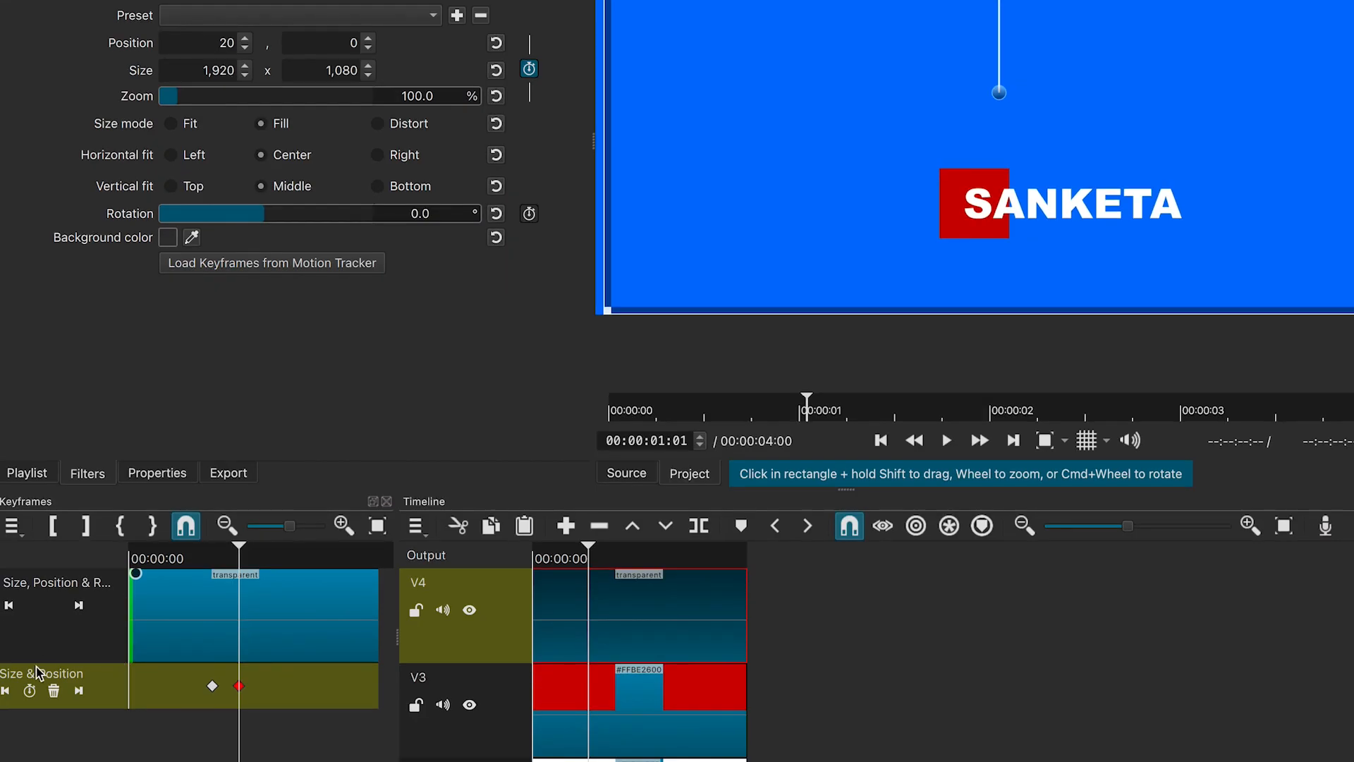
pyautogui.click(7, 691)
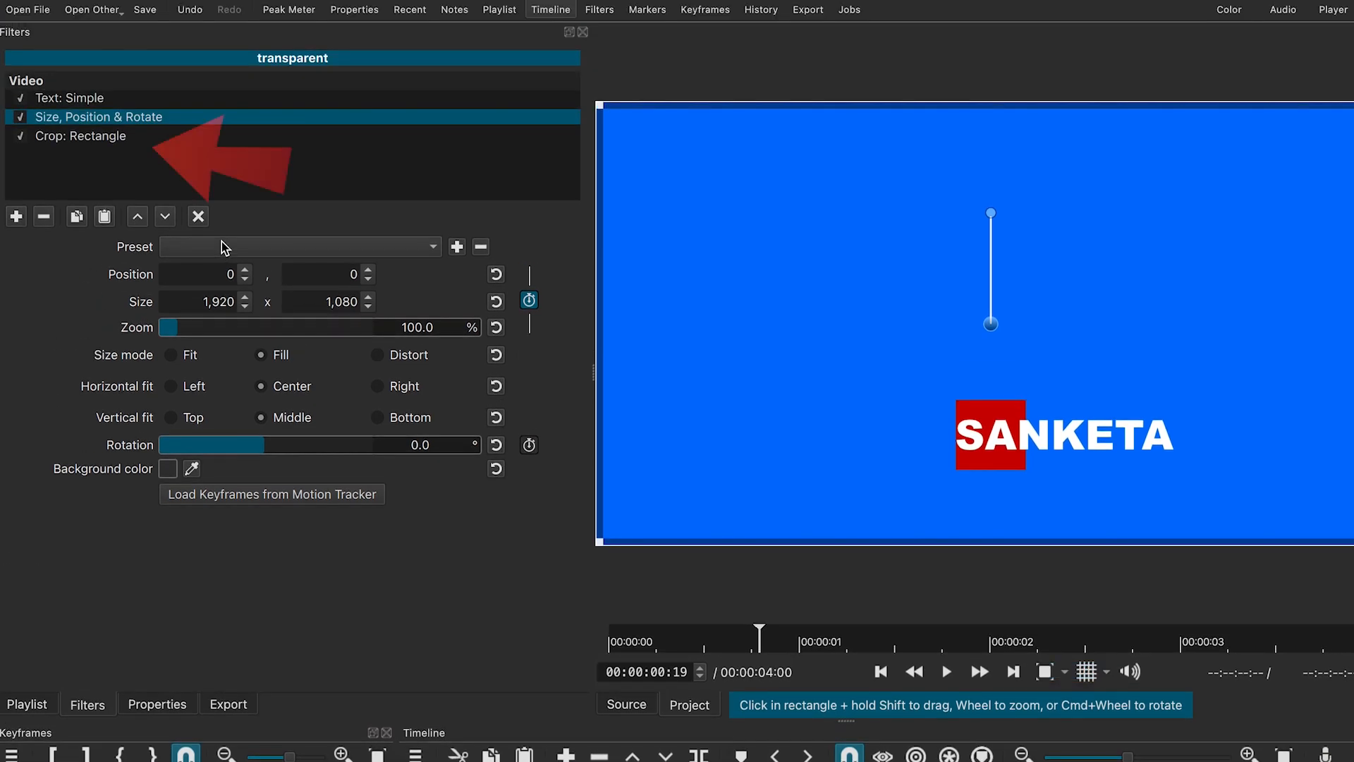
pyautogui.click(107, 136)
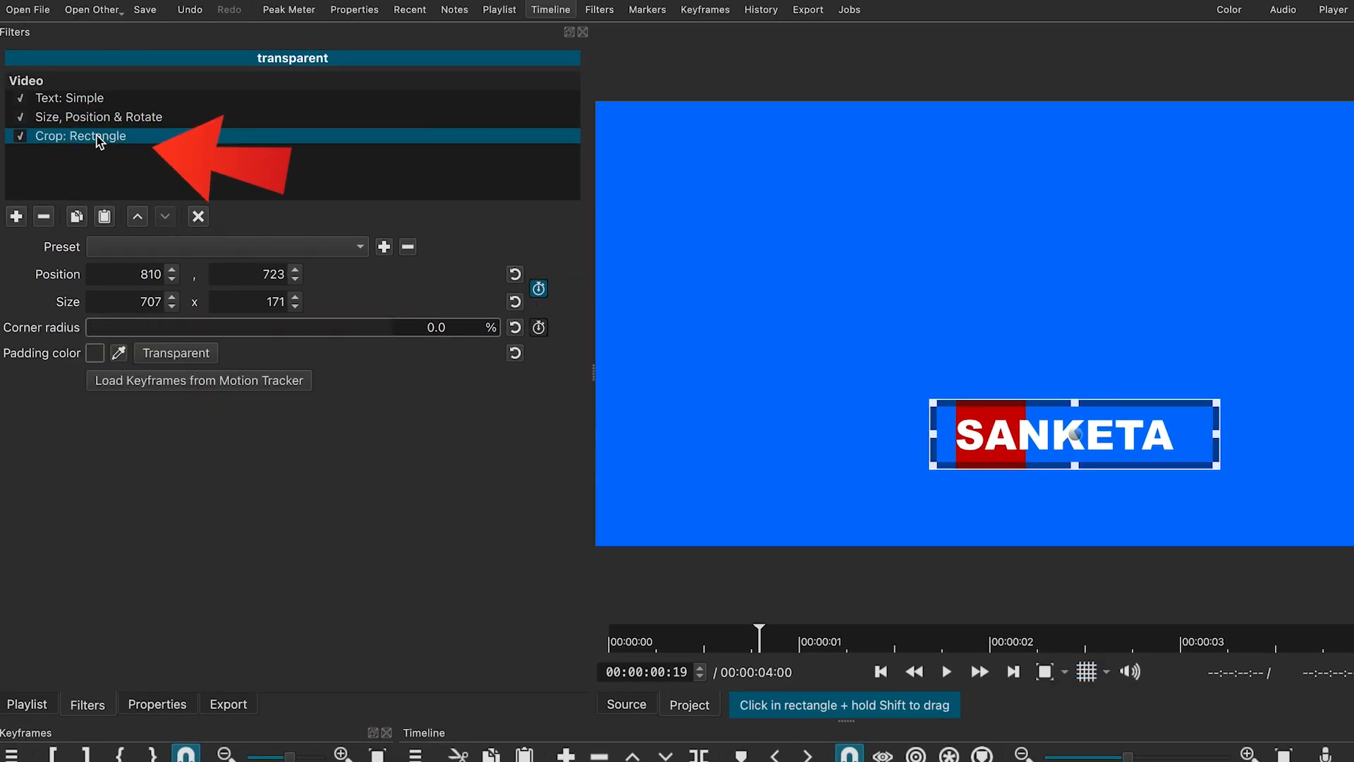
pyautogui.moveTo(1071, 435); pyautogui.dragTo(780, 460)
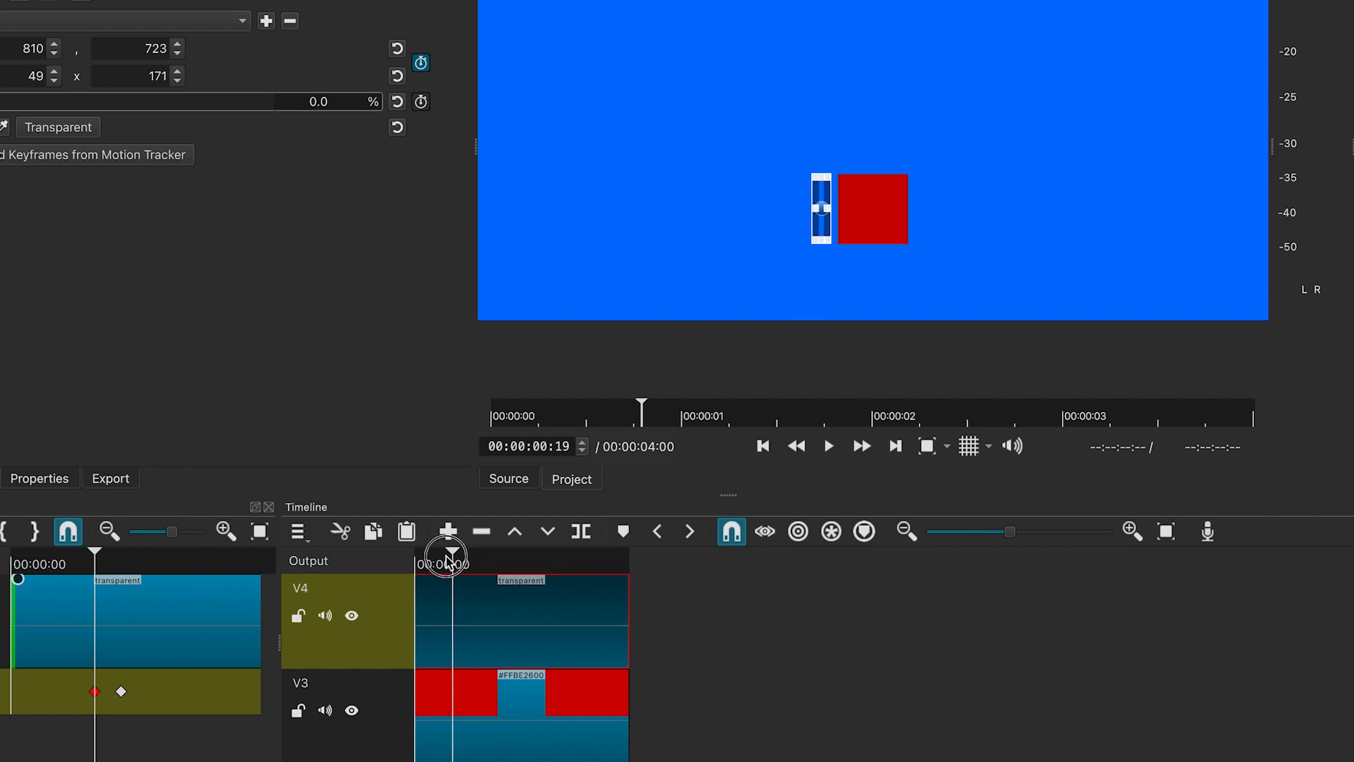
# Step: Move the title crop's first keyframe about two frames later and check the text reveal against the sliding red square
pyautogui.moveTo(446, 562)
pyautogui.mouseDown()
pyautogui.moveTo(408, 569)
pyautogui.moveTo(459, 553)
pyautogui.moveTo(484, 563)
pyautogui.moveTo(445, 581)
pyautogui.moveTo(460, 577)
pyautogui.mouseUp()
pyautogui.click(424, 559)
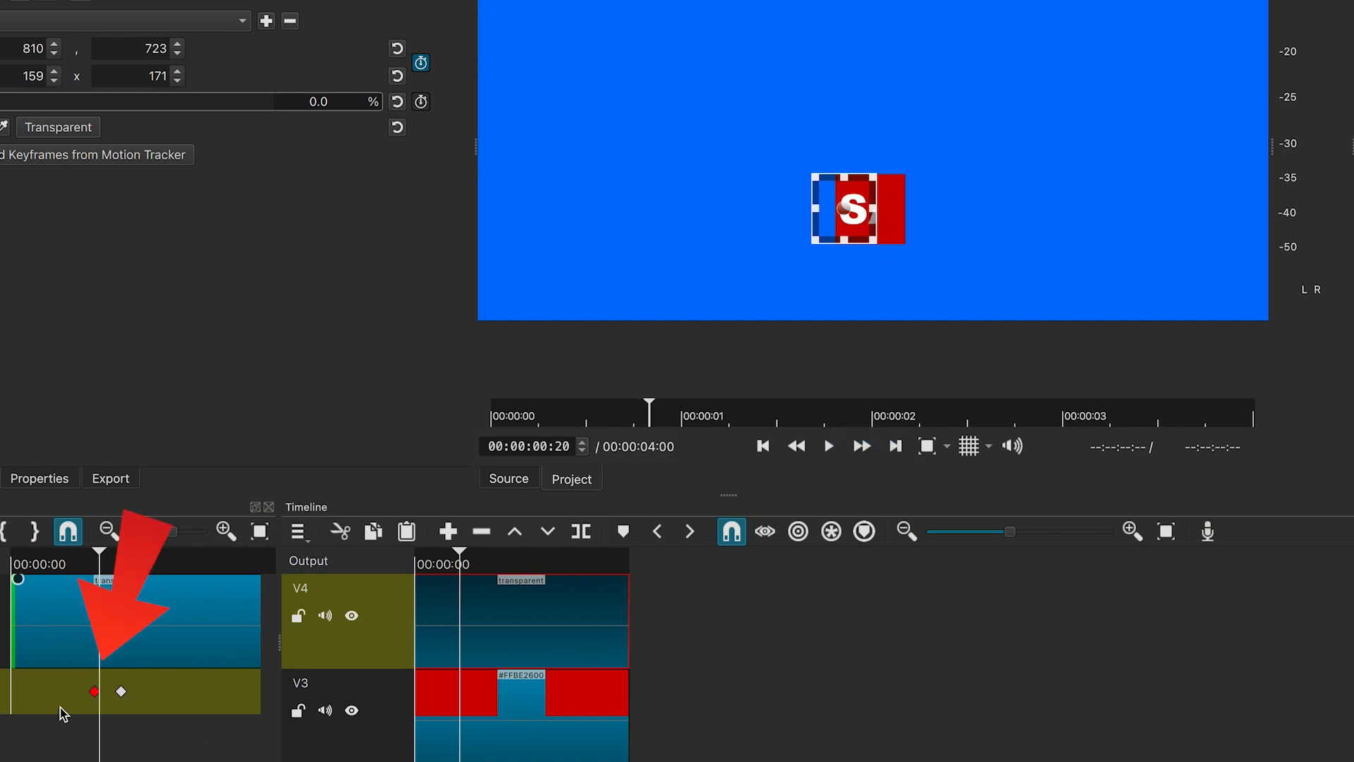
pyautogui.moveTo(95, 692); pyautogui.dragTo(104, 695)
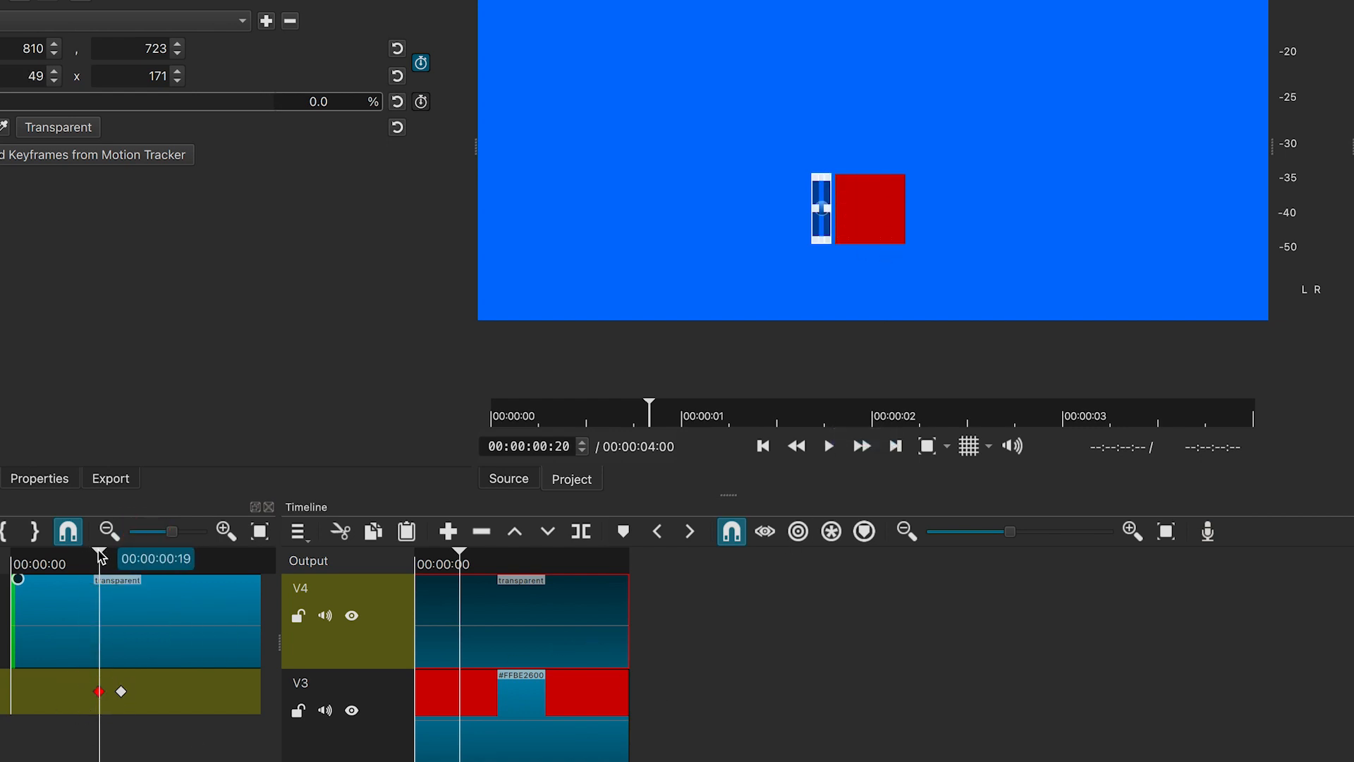
pyautogui.moveTo(99, 555); pyautogui.dragTo(106, 560)
pyautogui.moveTo(99, 692); pyautogui.dragTo(104, 692)
pyautogui.moveTo(106, 557); pyautogui.dragTo(117, 562)
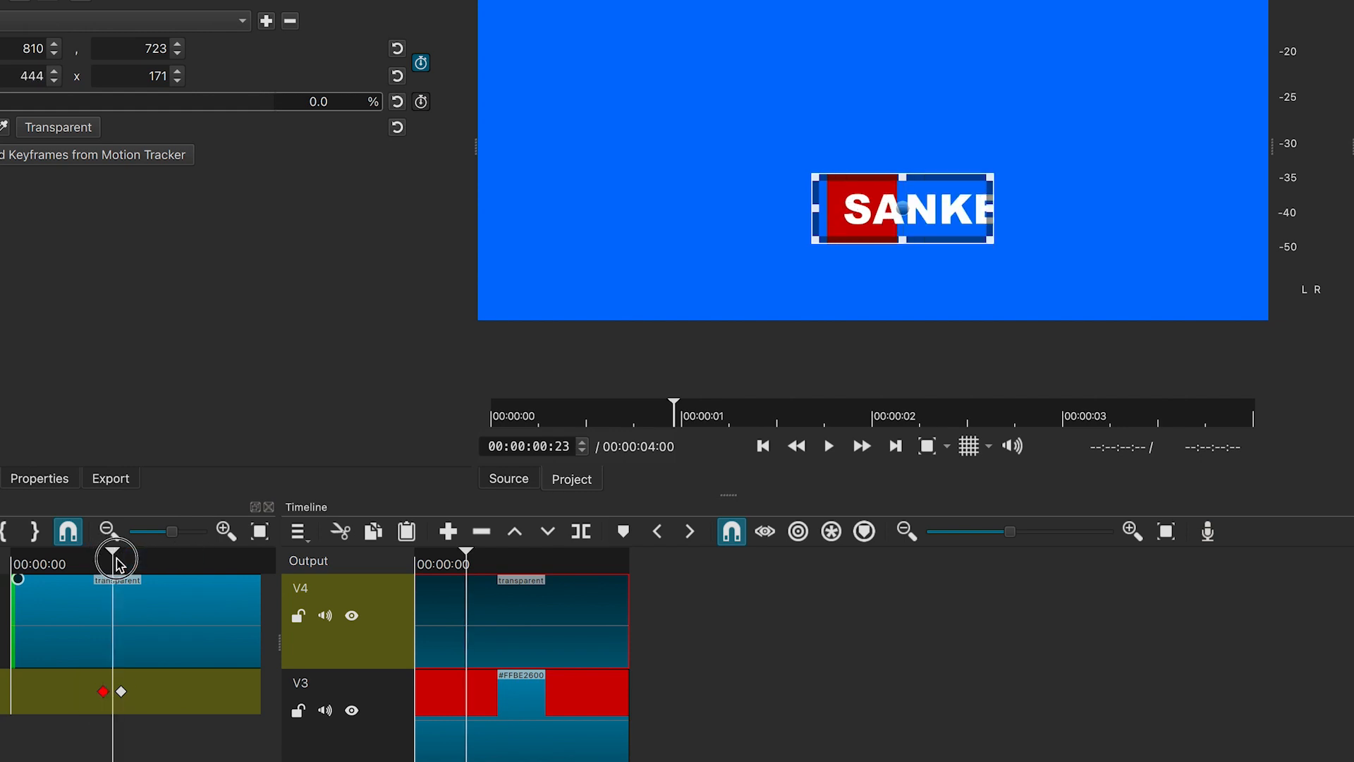
pyautogui.click(121, 692)
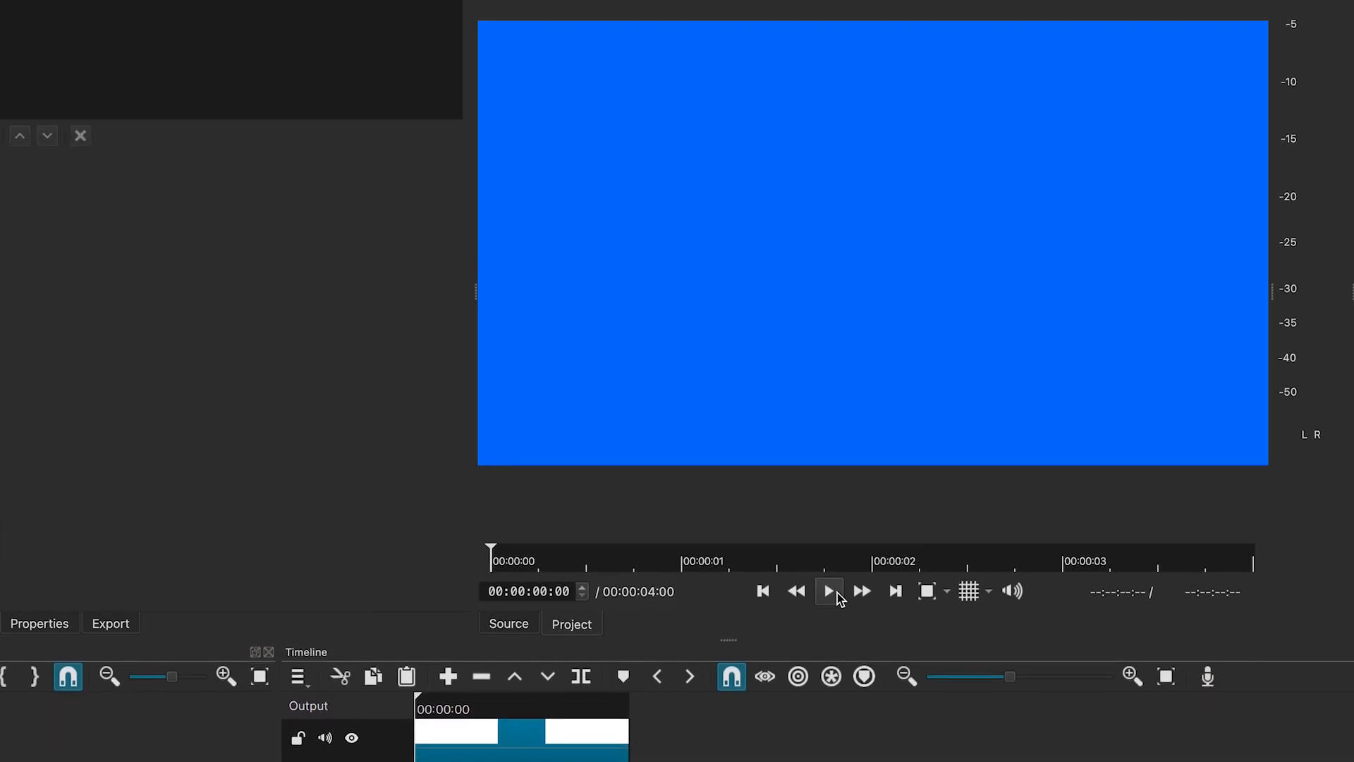
# Step: Play the animation through to review the title reveal, and replay it from the start
pyautogui.click(837, 594)
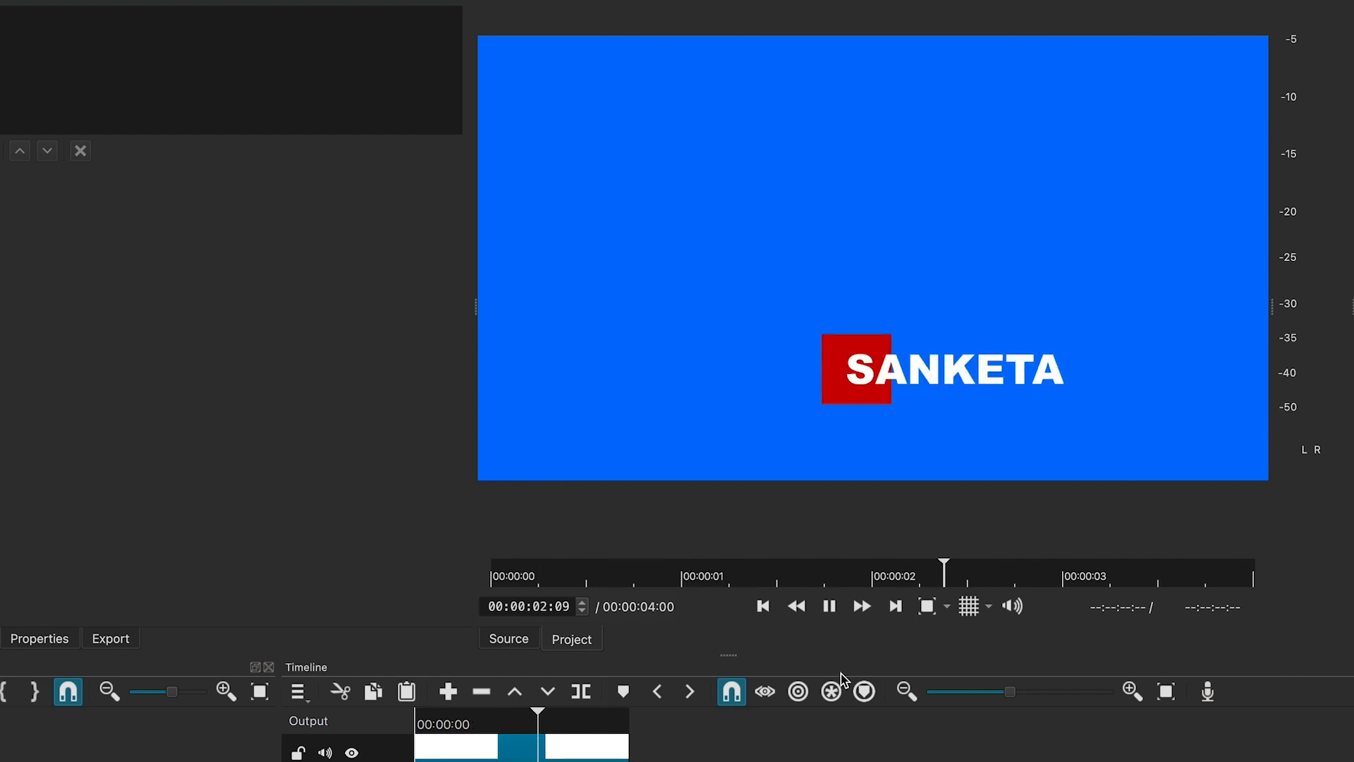
pyautogui.click(829, 610)
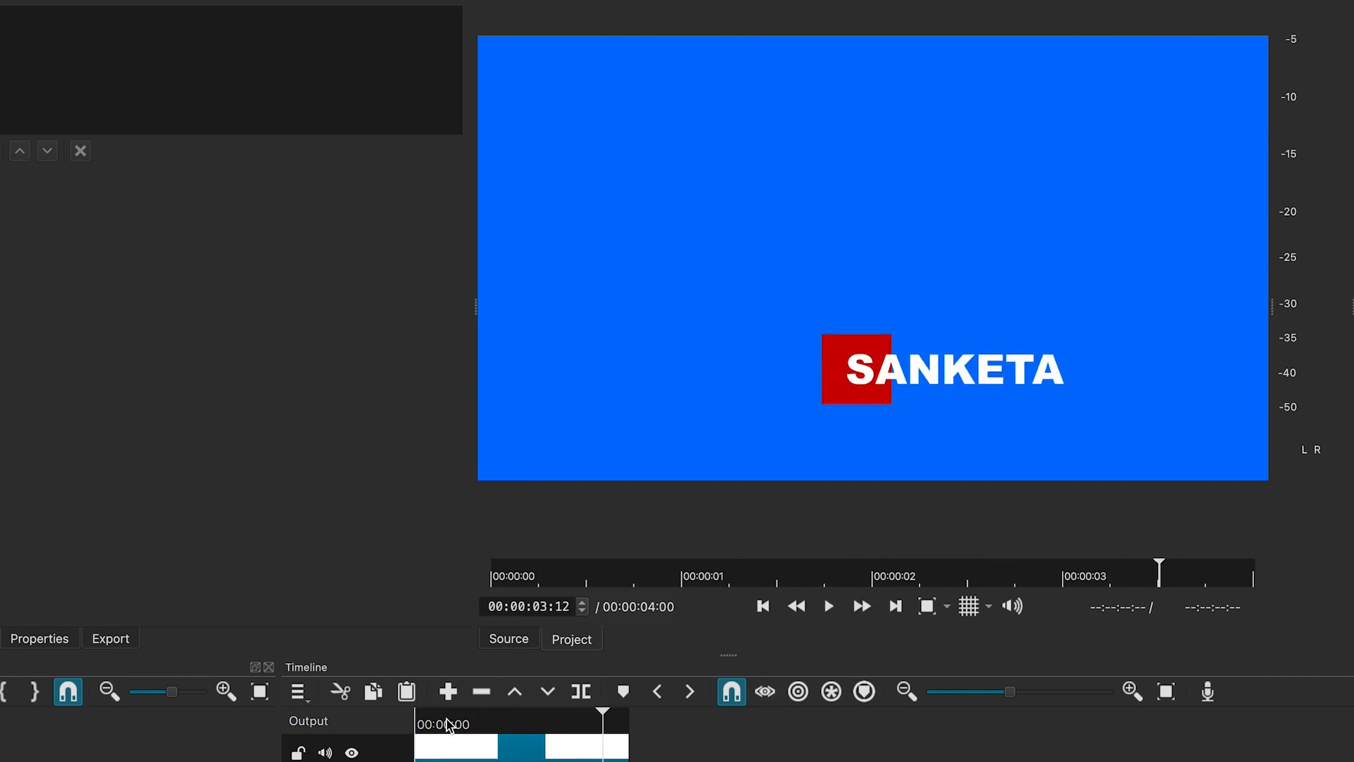
pyautogui.moveTo(423, 721); pyautogui.dragTo(393, 725)
pyautogui.click(833, 608)
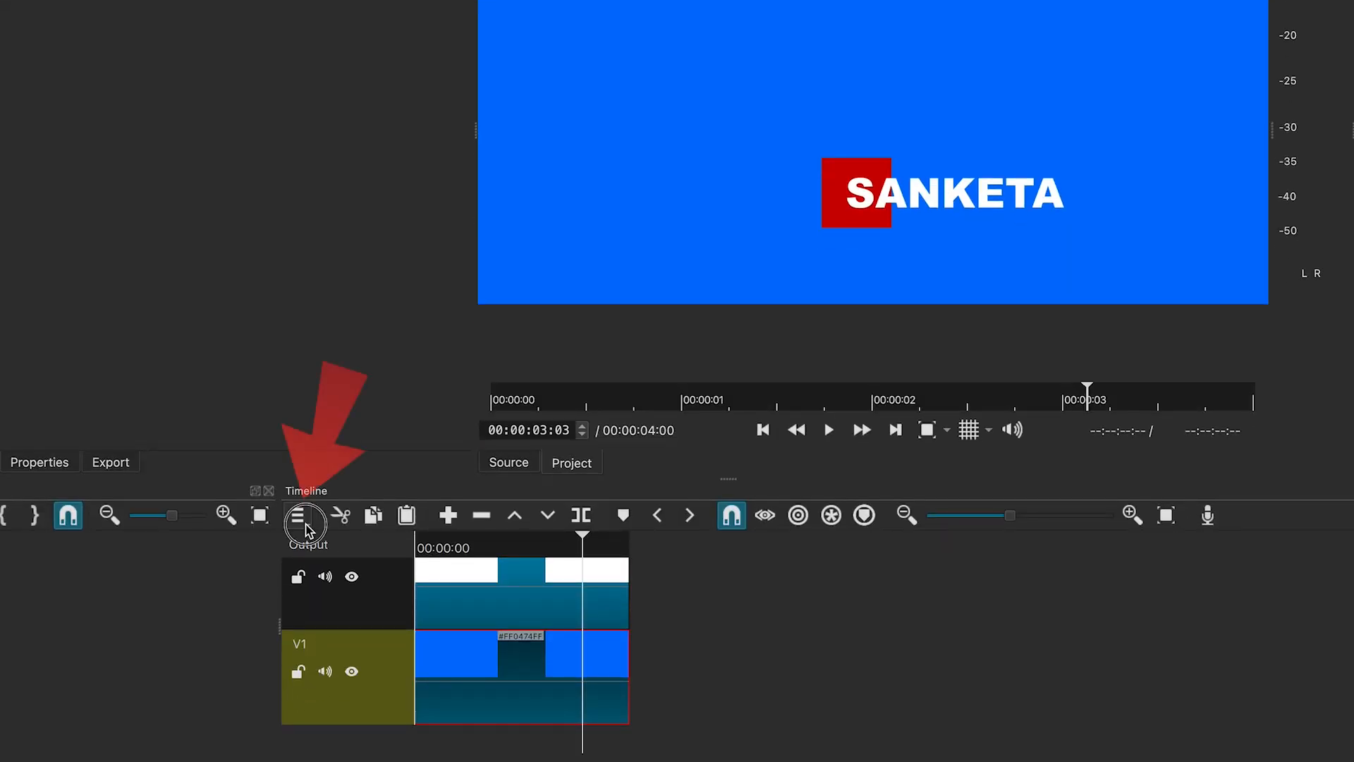
# Step: Add a new video track V5 above the title track
pyautogui.click(298, 692)
pyautogui.moveTo(323, 717)
pyautogui.click(466, 565)
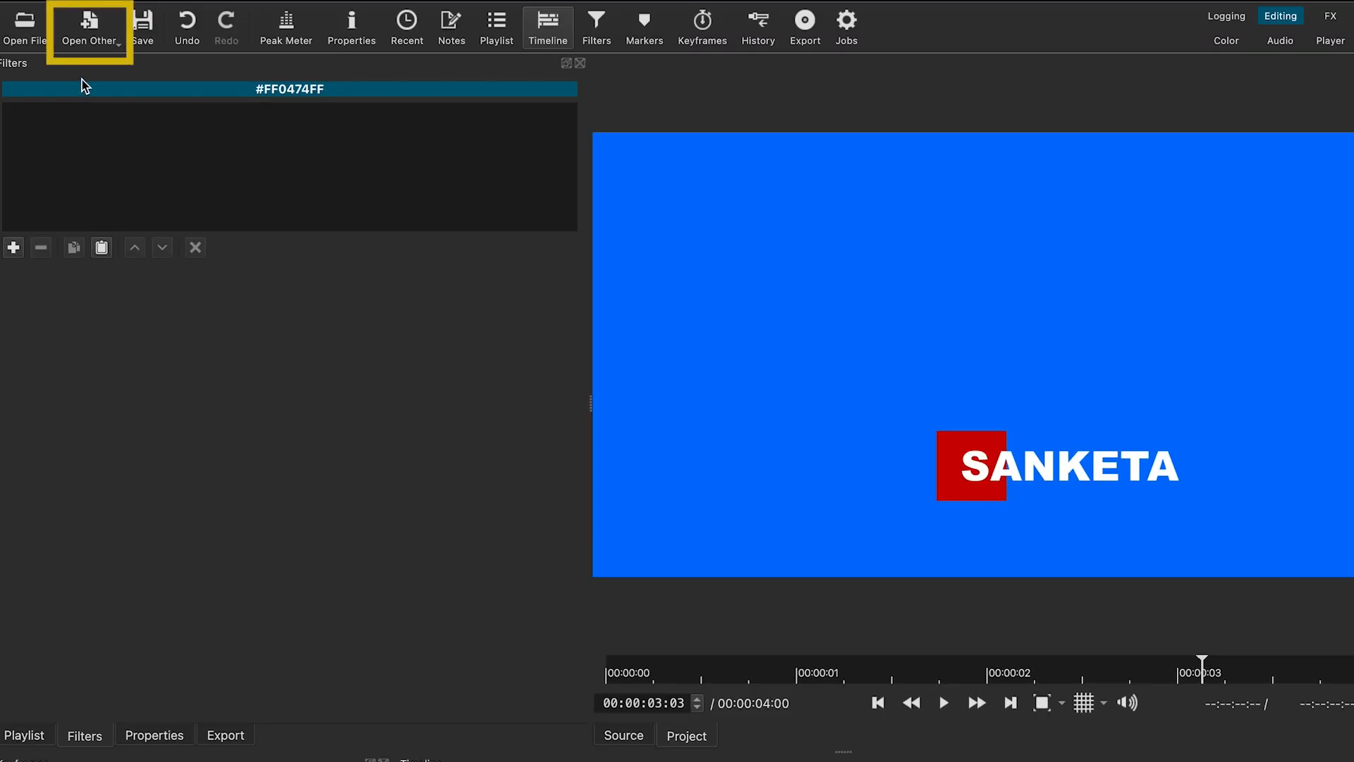
# Step: Create a white (#FFFFFFFF) color clip and place it at the start of track V5
pyautogui.click(89, 28)
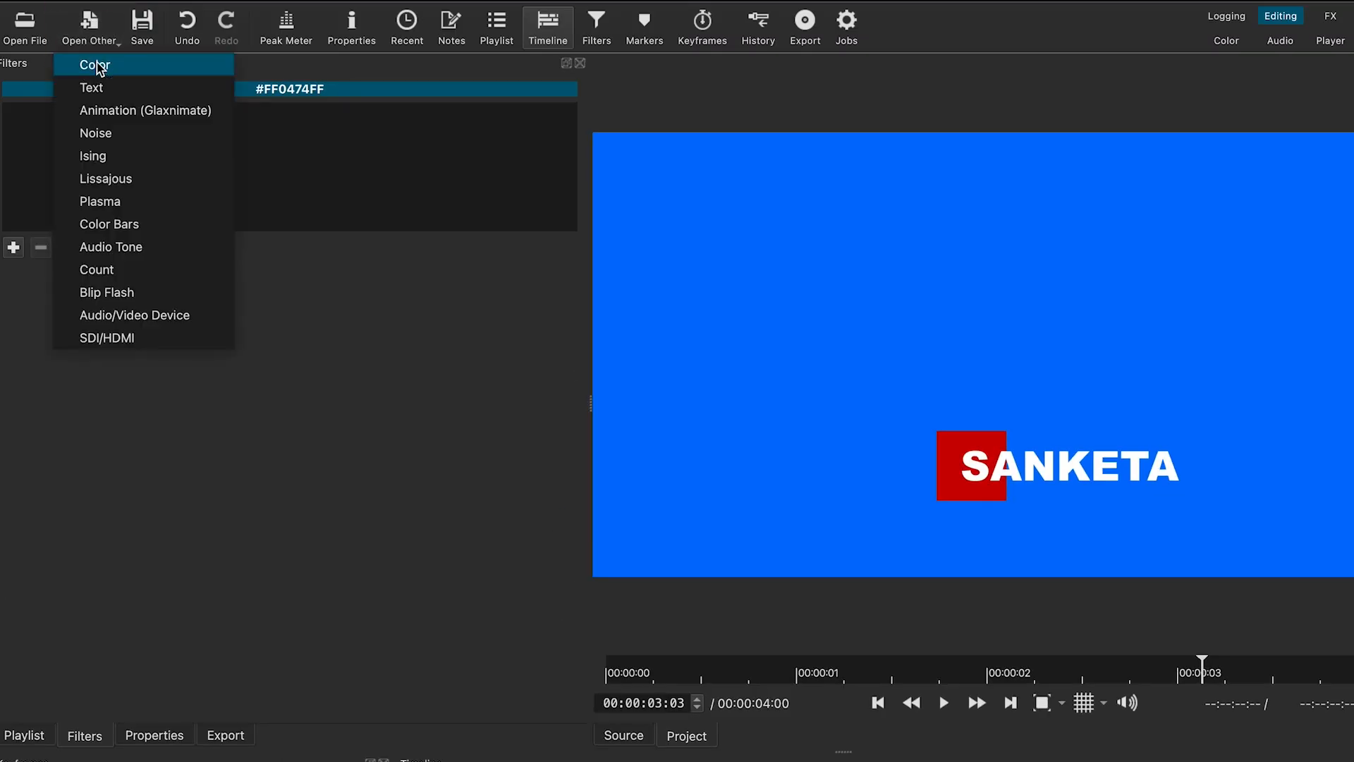
pyautogui.click(94, 65)
pyautogui.click(694, 473)
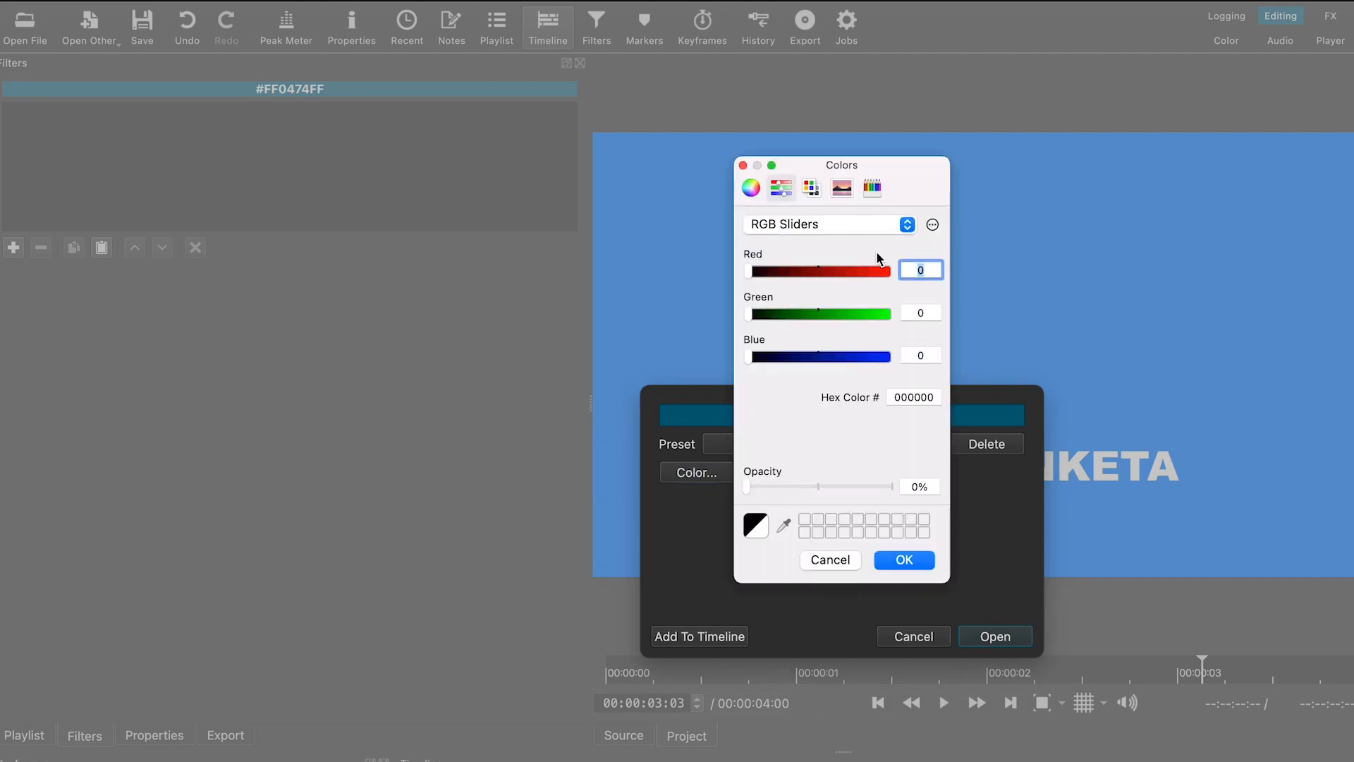
pyautogui.click(815, 195)
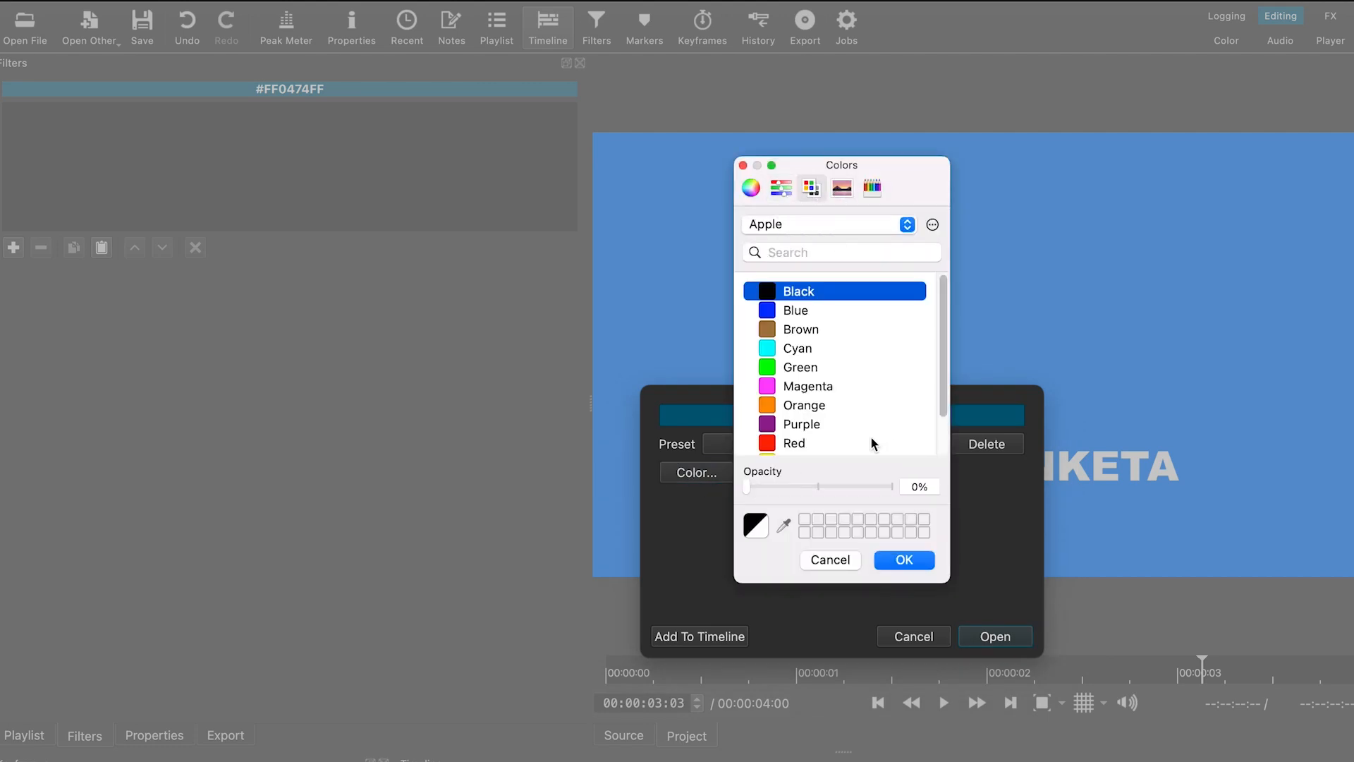
pyautogui.scroll(-3, 946, 388)
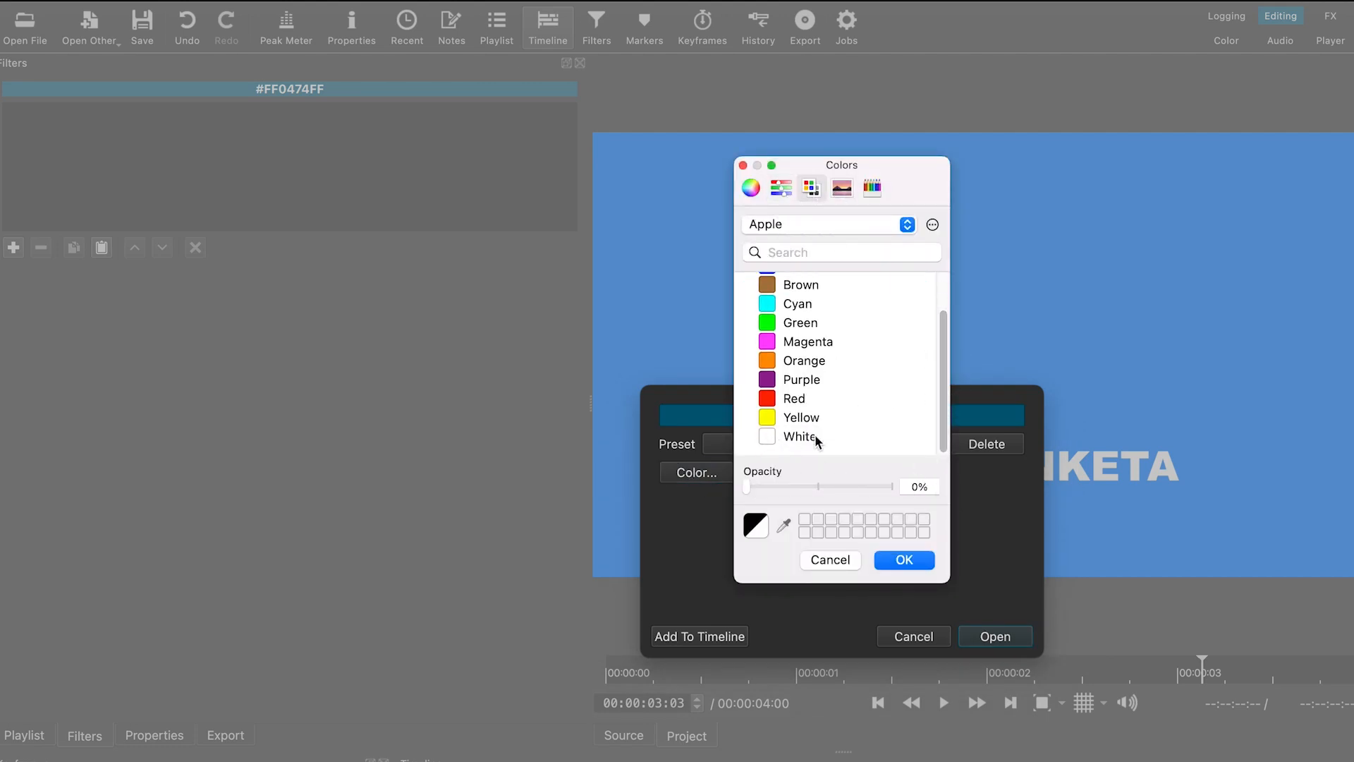
pyautogui.click(799, 439)
pyautogui.click(906, 561)
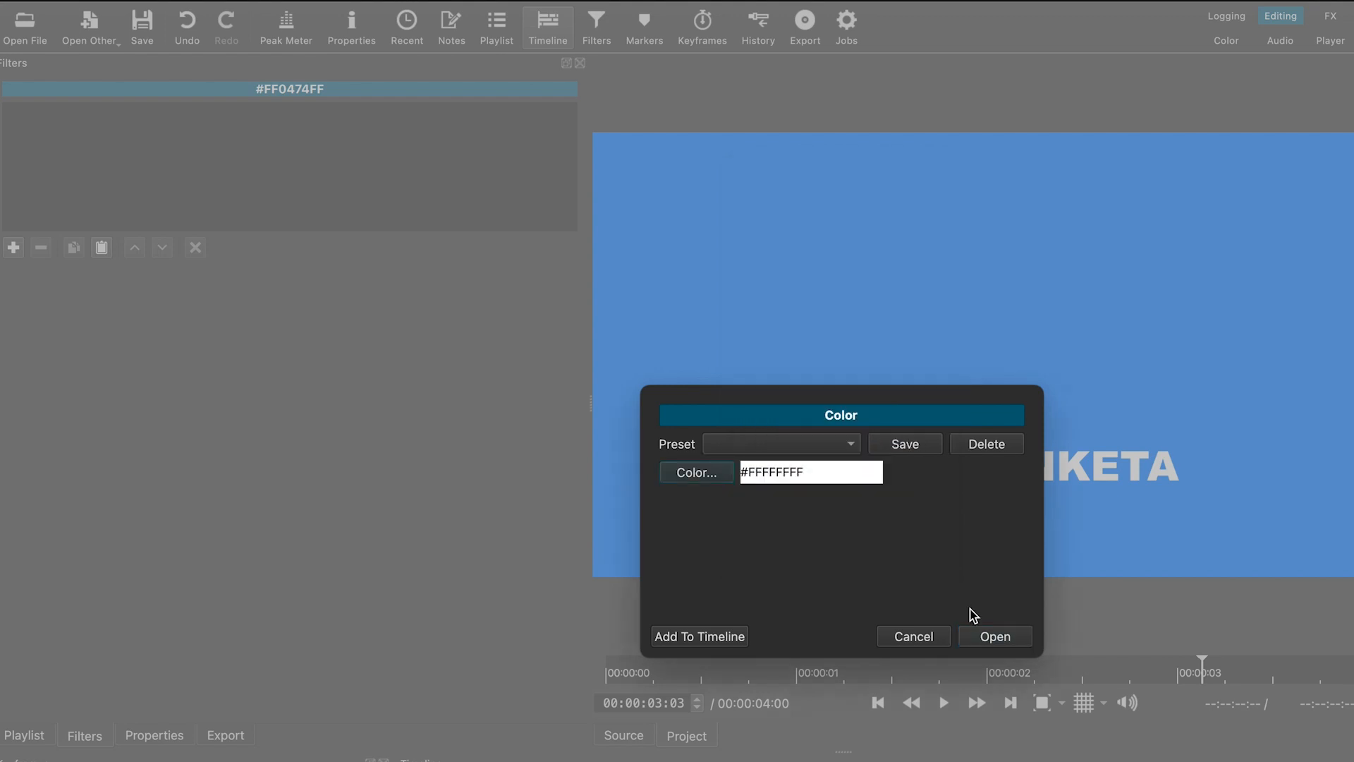
pyautogui.click(984, 636)
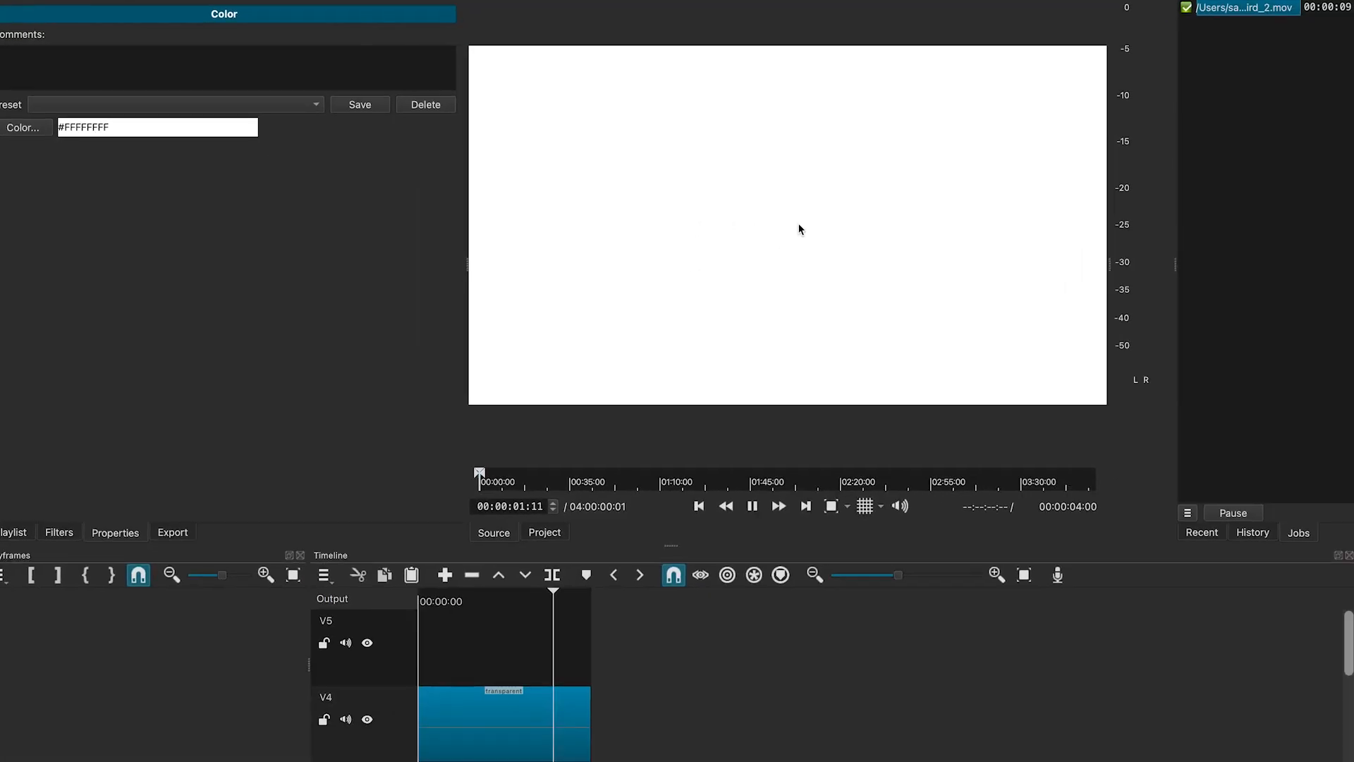
pyautogui.moveTo(799, 228); pyautogui.dragTo(454, 642)
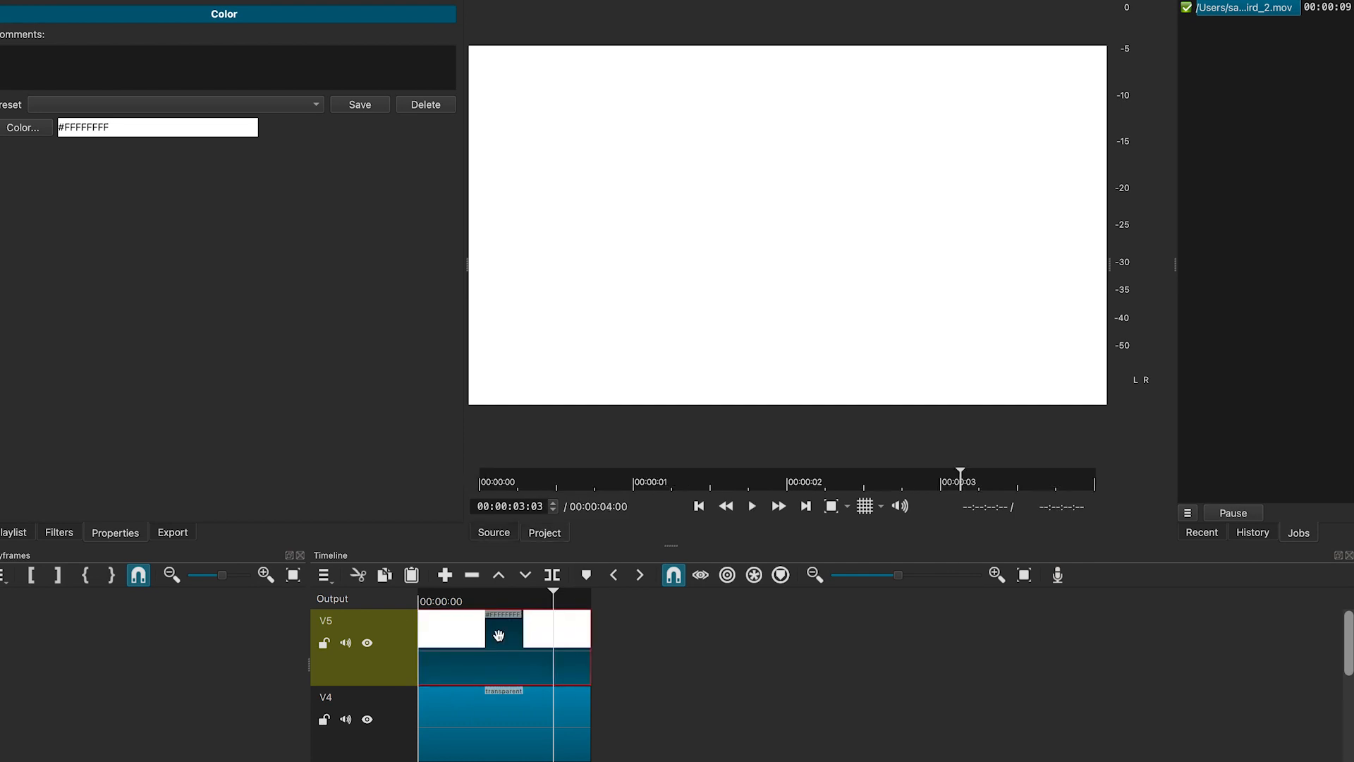
# Step: Add a Crop: Rectangle filter with transparent padding to the white clip on V5
pyautogui.click(68, 522)
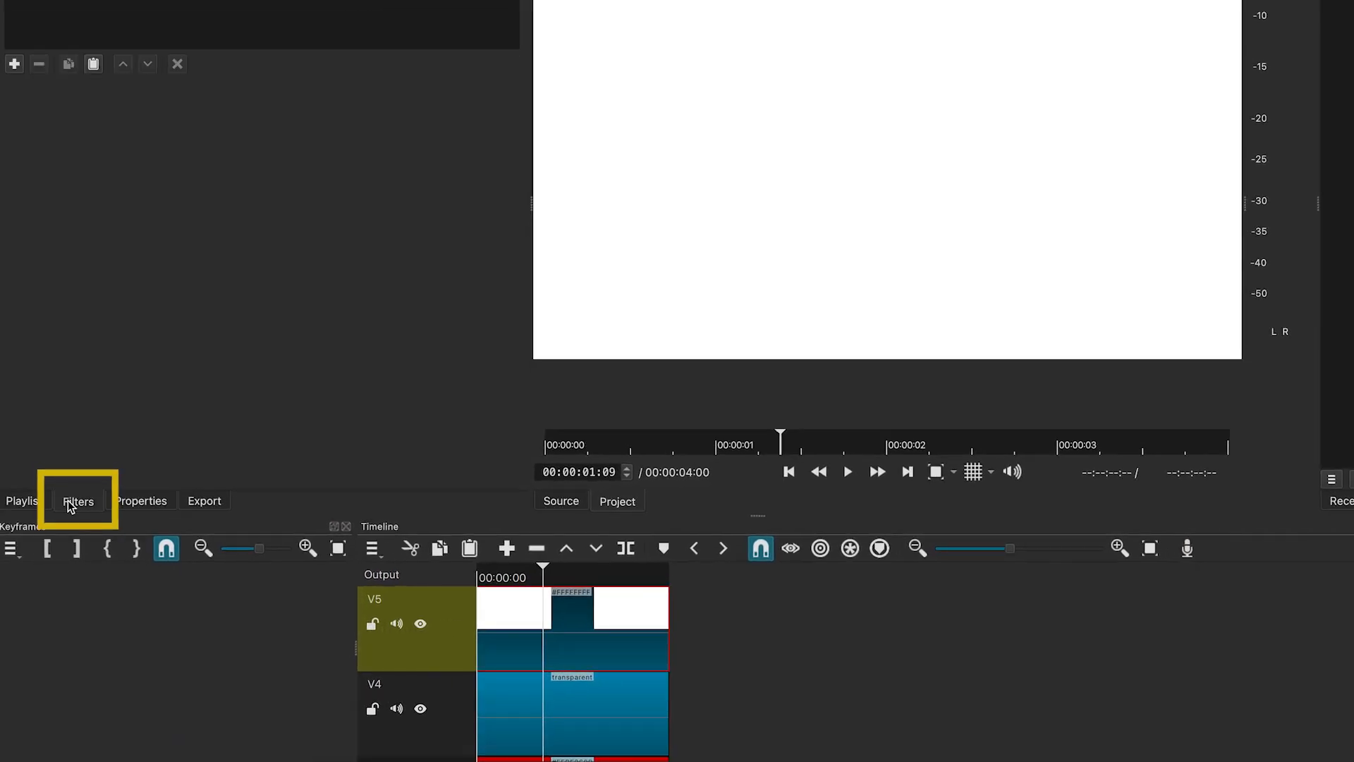
pyautogui.click(14, 139)
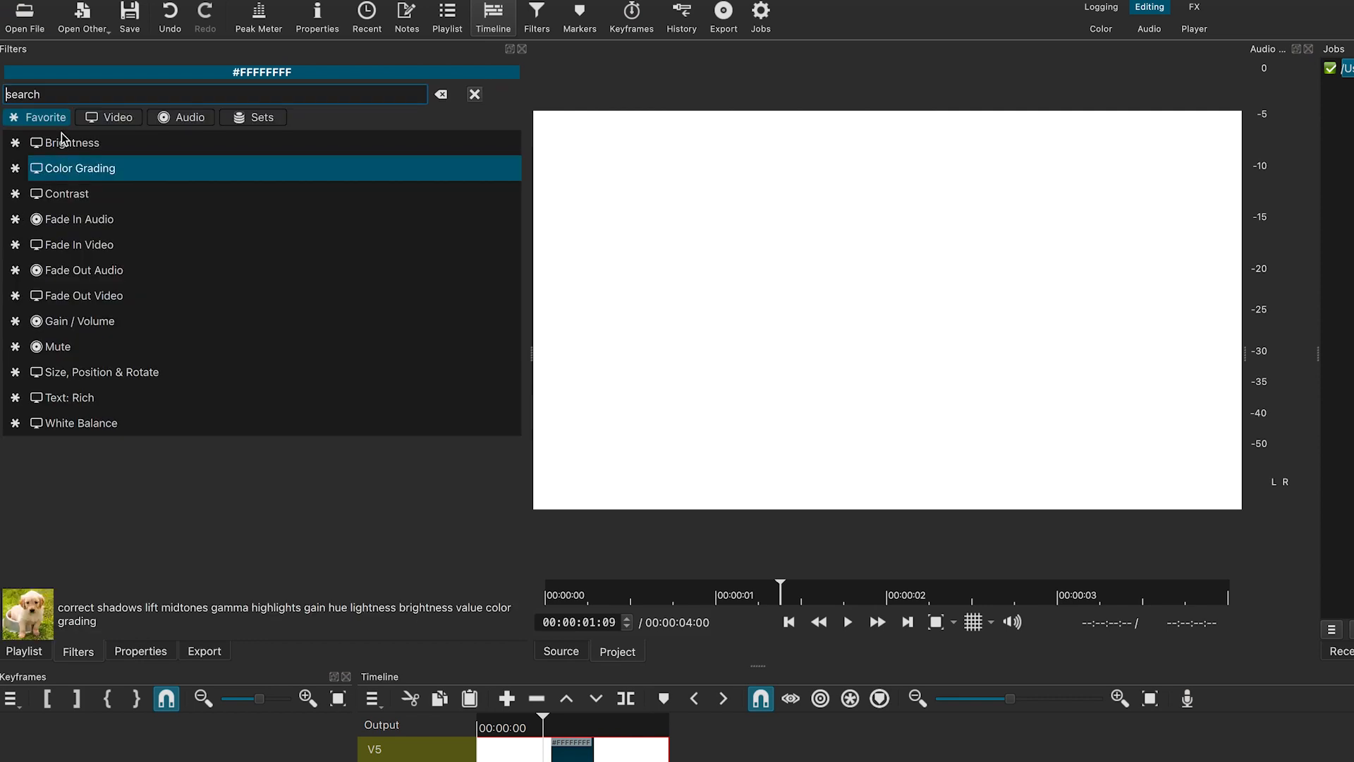
pyautogui.write('crop')
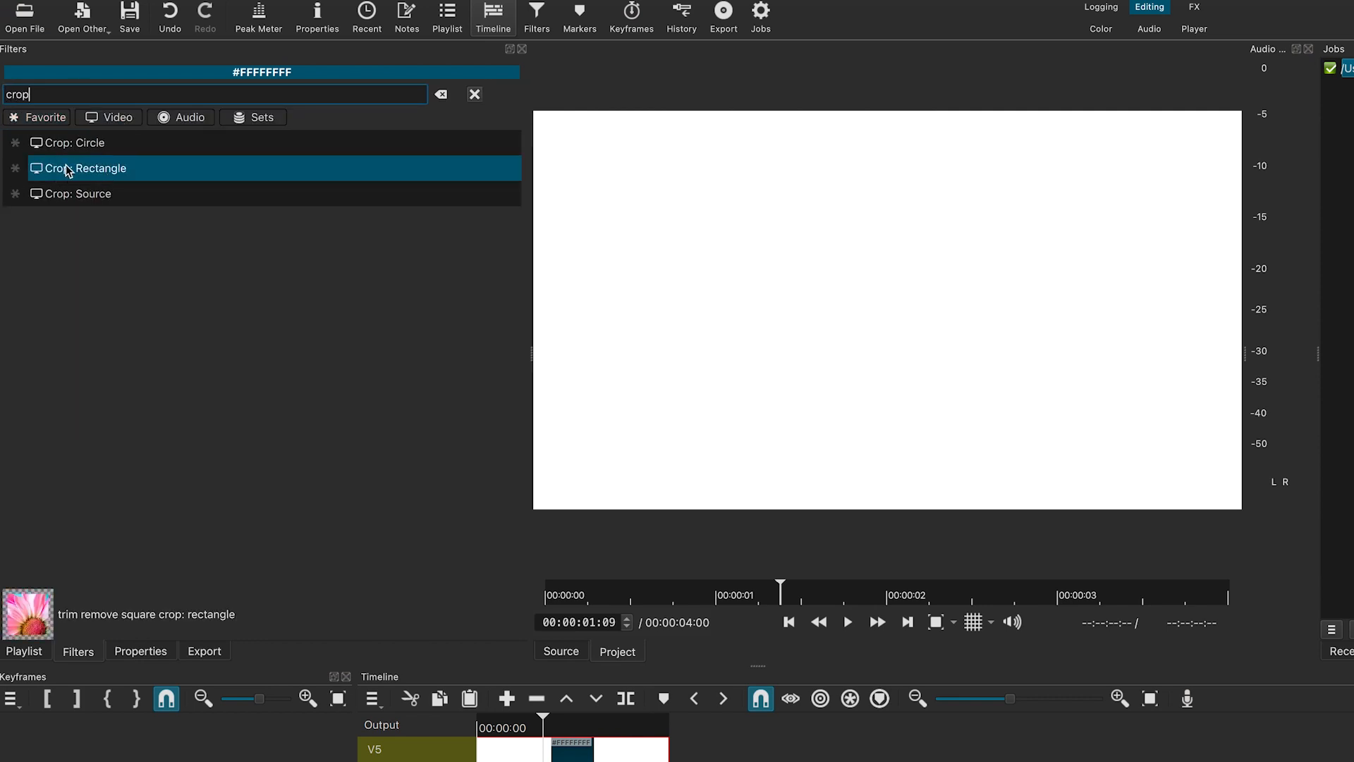
pyautogui.click(68, 170)
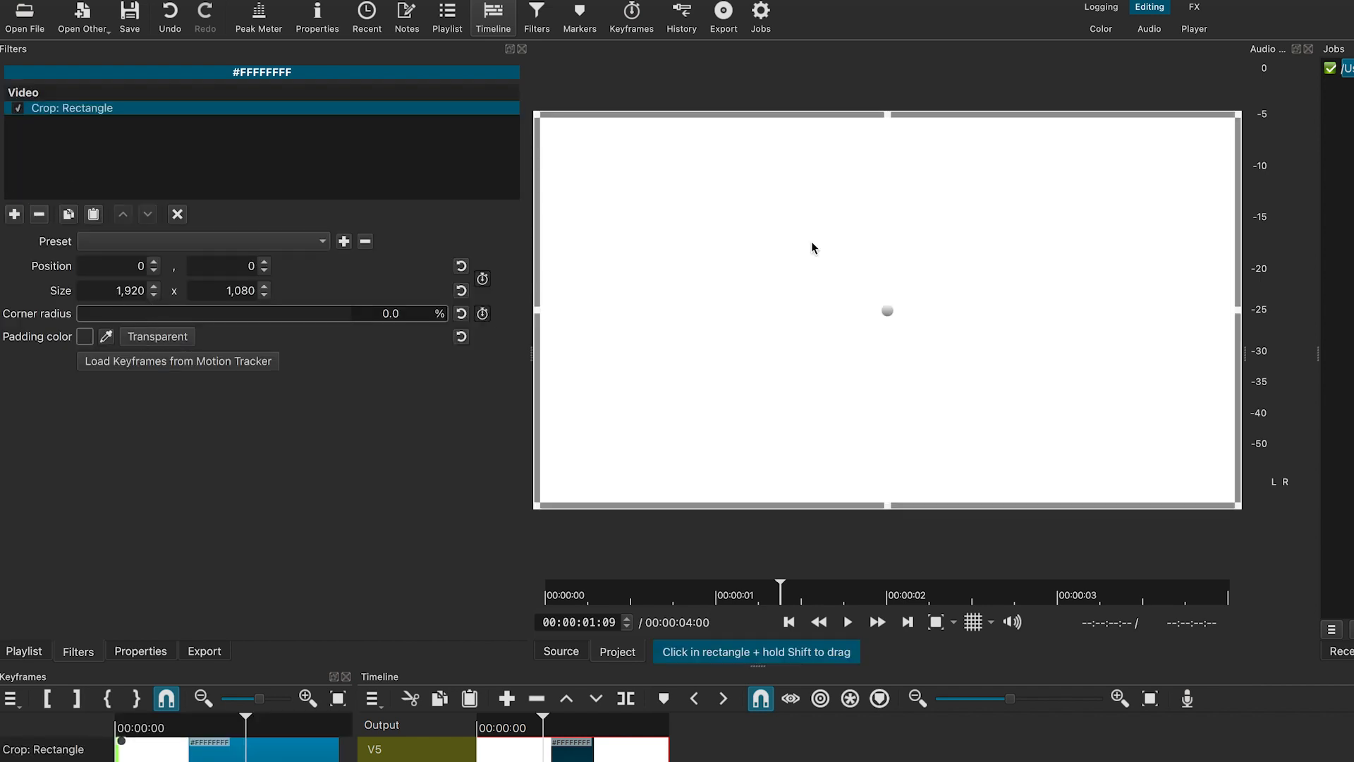
# Step: Shrink the white clip's crop rectangle to a thin bar above the title, about 502 wide and 10 high, at about 1,015, 711
pyautogui.moveTo(887, 115); pyautogui.dragTo(872, 361)
pyautogui.moveTo(888, 505); pyautogui.dragTo(887, 368)
pyautogui.moveTo(537, 358); pyautogui.dragTo(923, 374)
pyautogui.moveTo(1243, 358); pyautogui.dragTo(1098, 359)
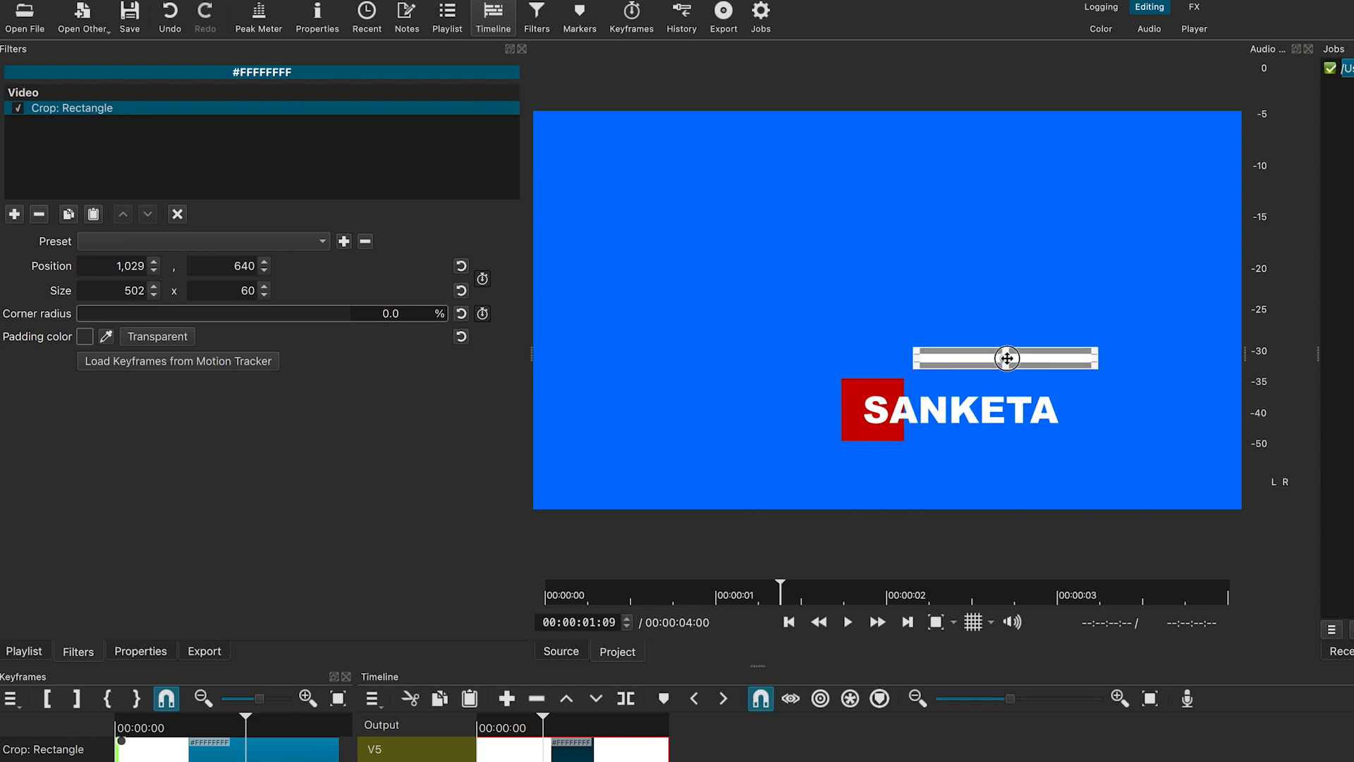
pyautogui.moveTo(1007, 359); pyautogui.dragTo(996, 381)
pyautogui.doubleClick(255, 293)
pyautogui.write('10')
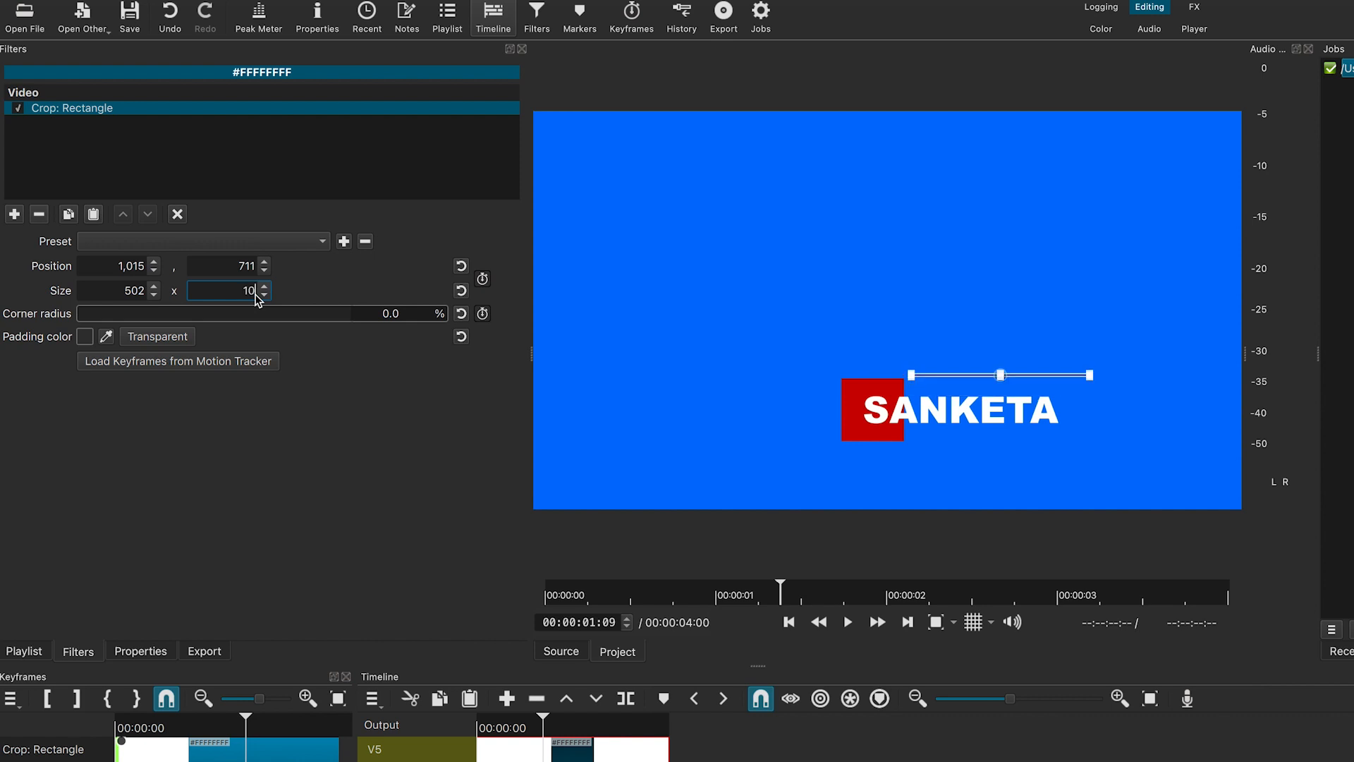
# Step: Shorten the white bar to about 325 wide at about 1,079, 746, just above the title's letters, with its height set to 10
pyautogui.moveTo(911, 374); pyautogui.dragTo(946, 392)
pyautogui.doubleClick(251, 291)
pyautogui.write('10')
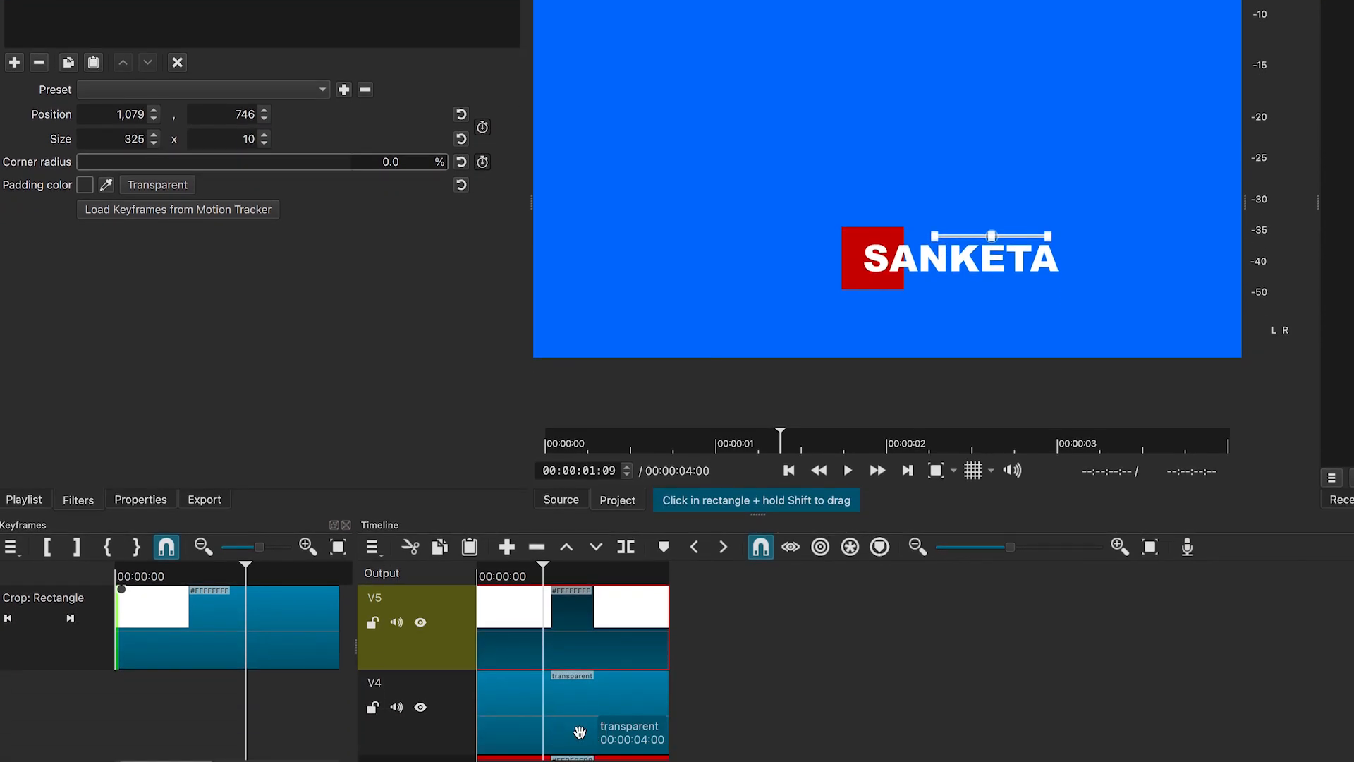
# Step: Start keyframing the white bar's crop position and size at 00:00:01:01, aligned with the title's second position keyframe
pyautogui.click(580, 732)
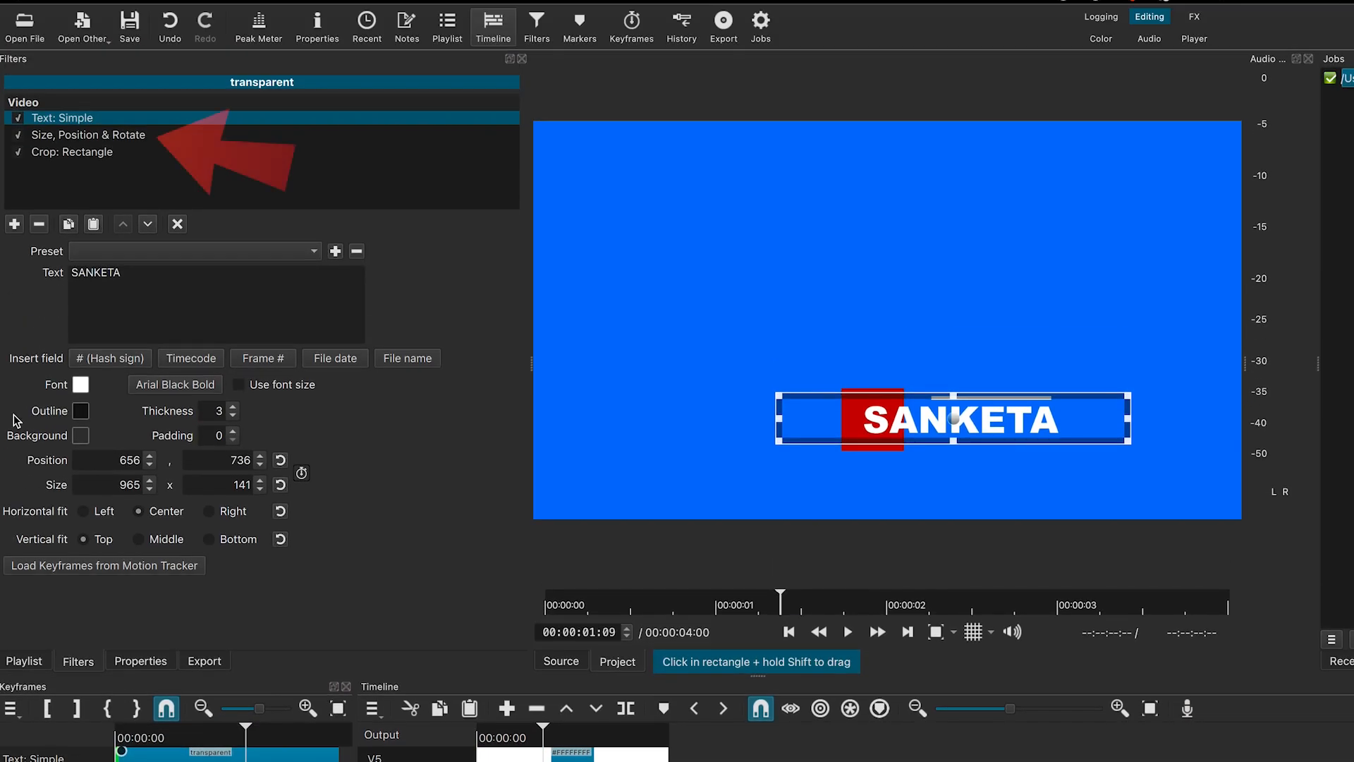
pyautogui.click(84, 135)
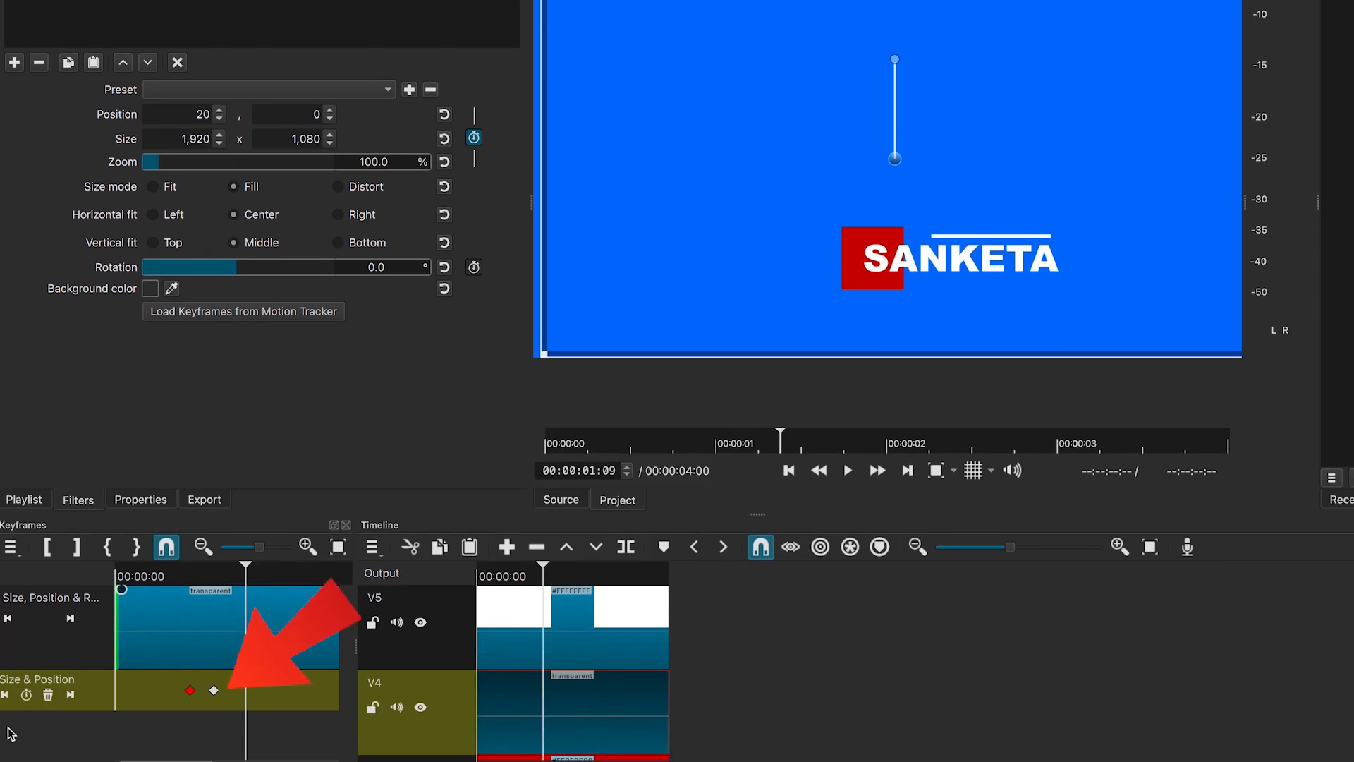
pyautogui.click(4, 695)
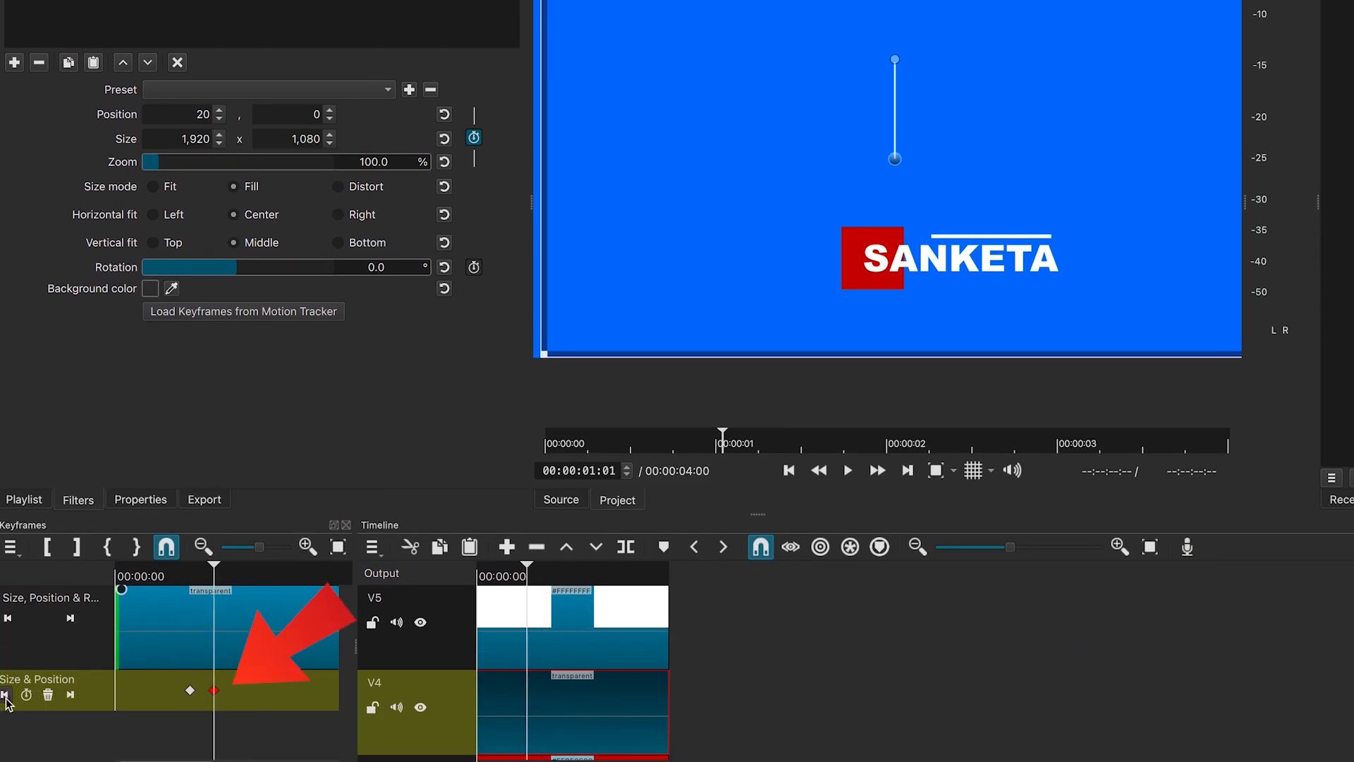
pyautogui.click(578, 644)
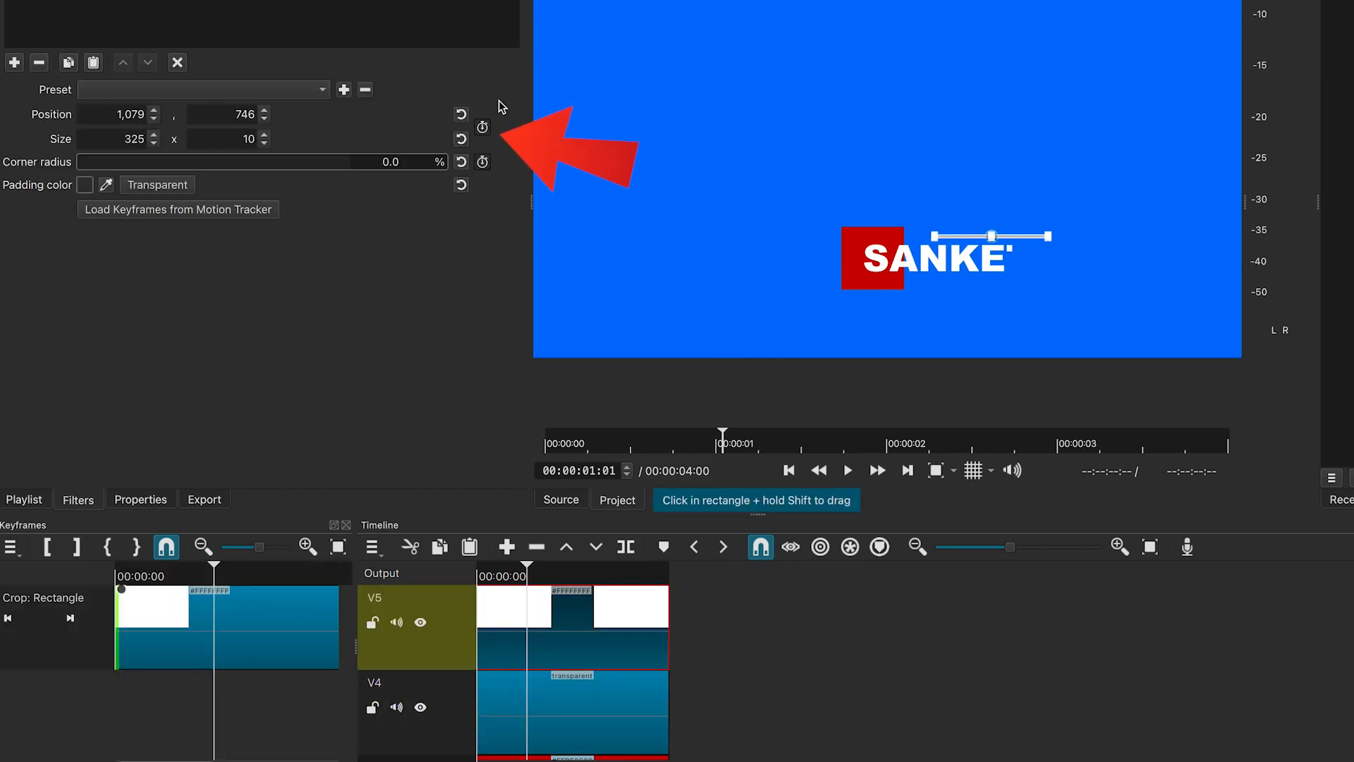
pyautogui.click(483, 128)
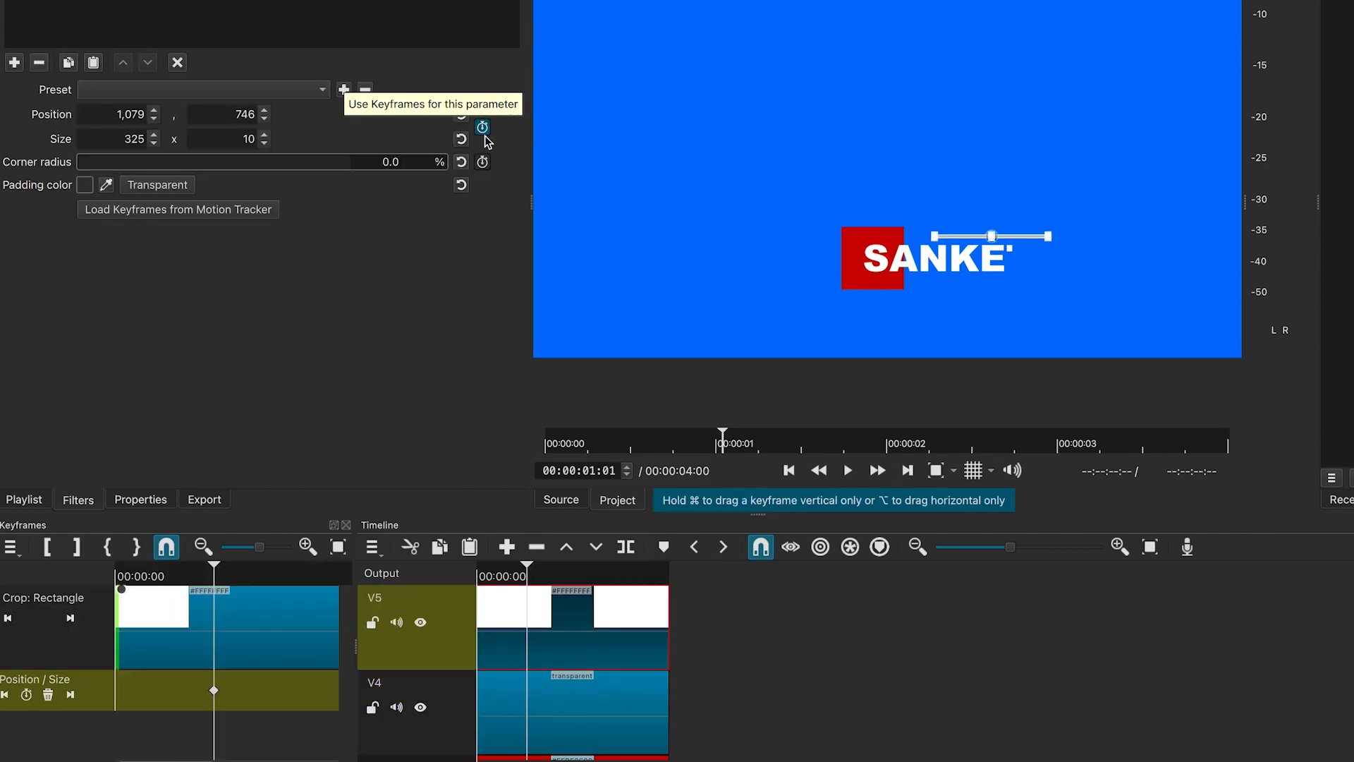
# Step: Shrink the white bar's crop to about 18 x 18 at 00:00:00:19, aligned with the title's first position keyframe
pyautogui.click(610, 696)
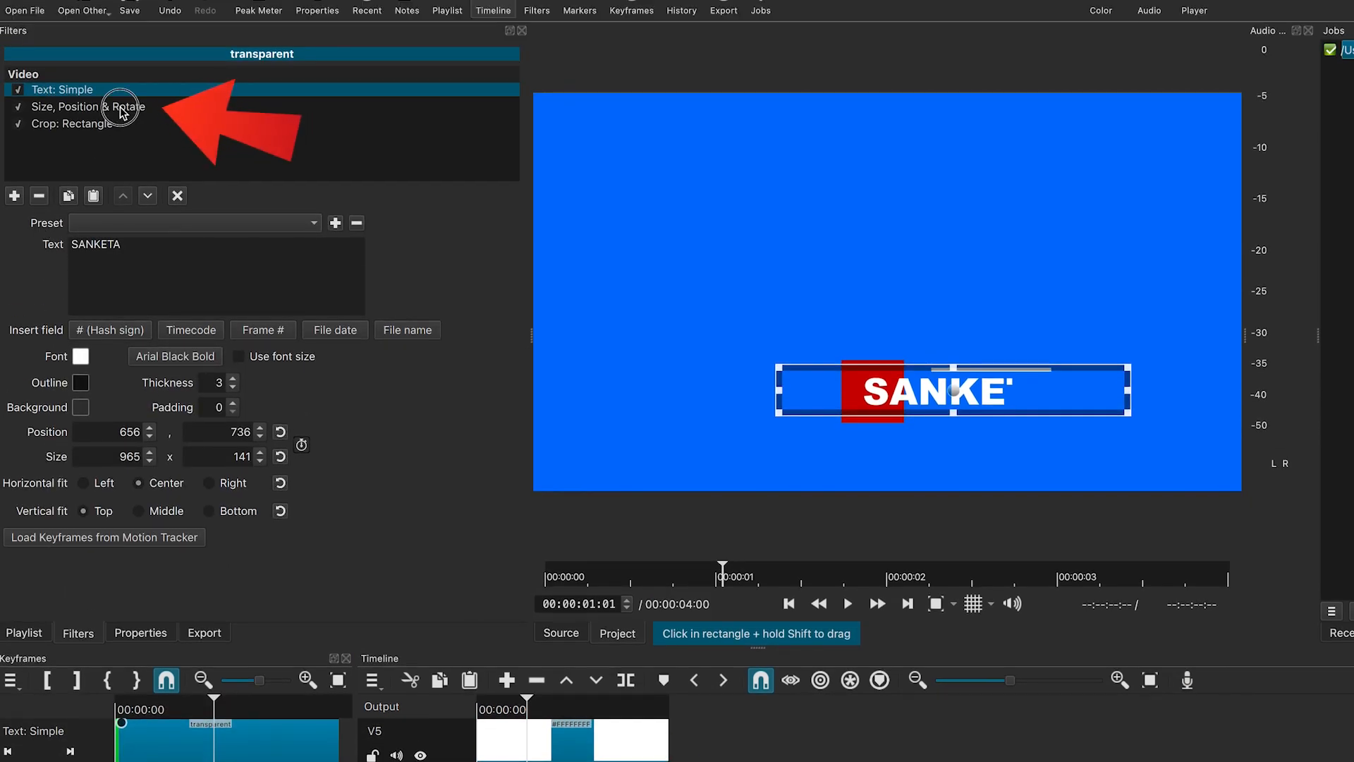
pyautogui.click(123, 113)
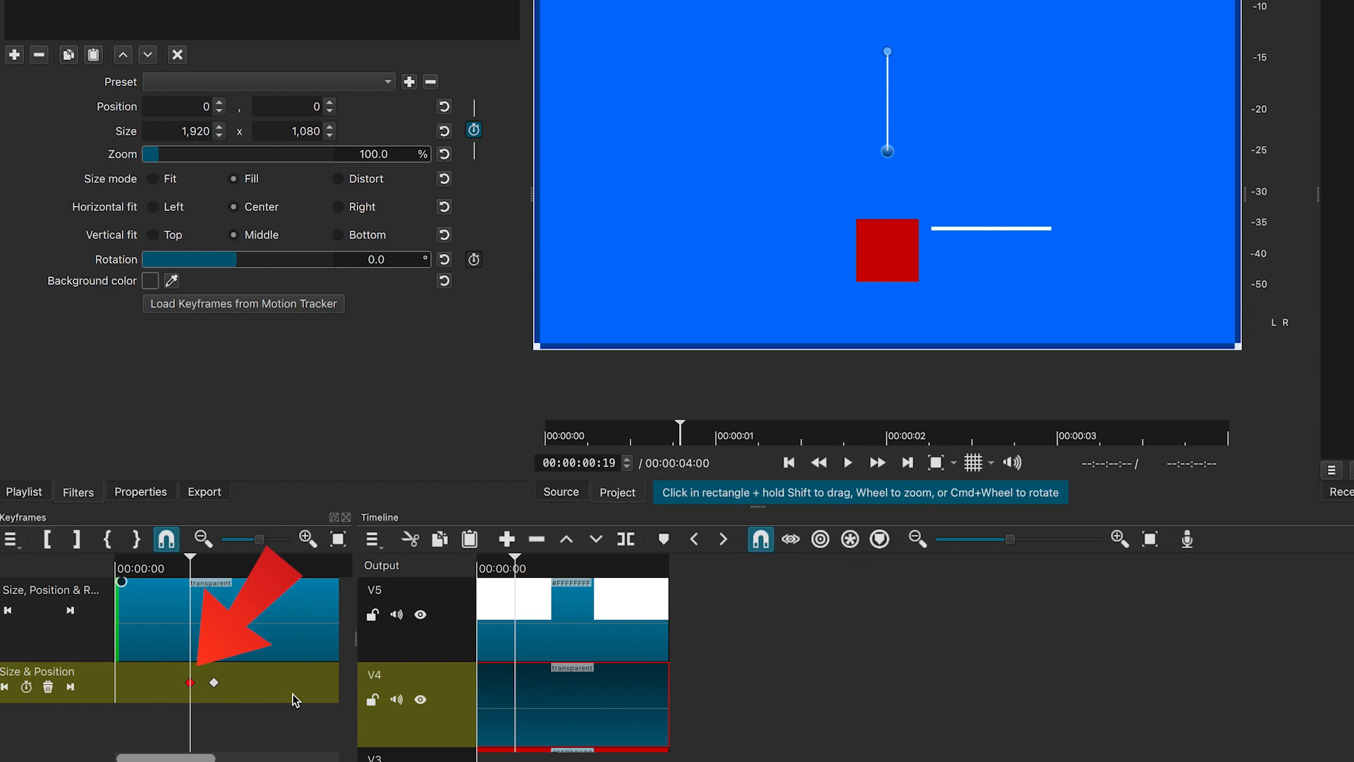
pyautogui.click(565, 642)
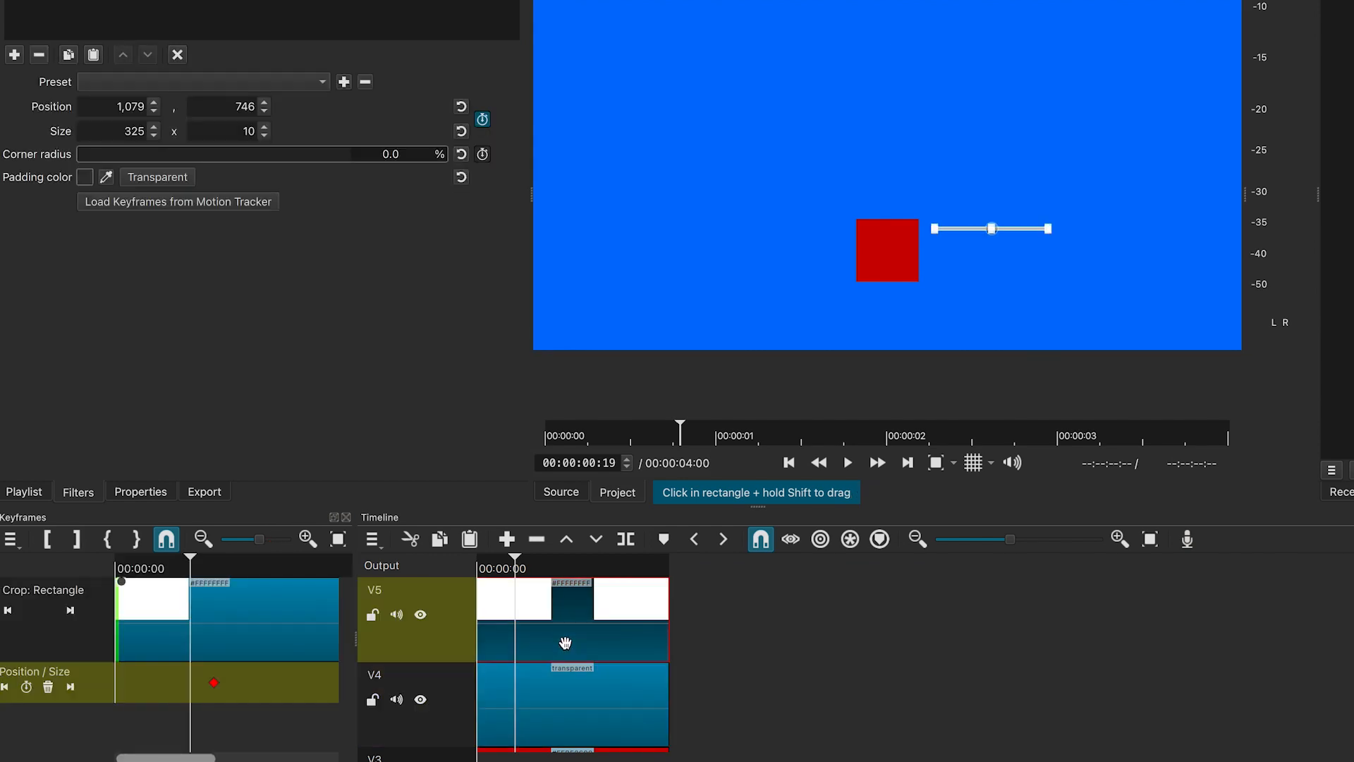
pyautogui.moveTo(1050, 229); pyautogui.dragTo(929, 230)
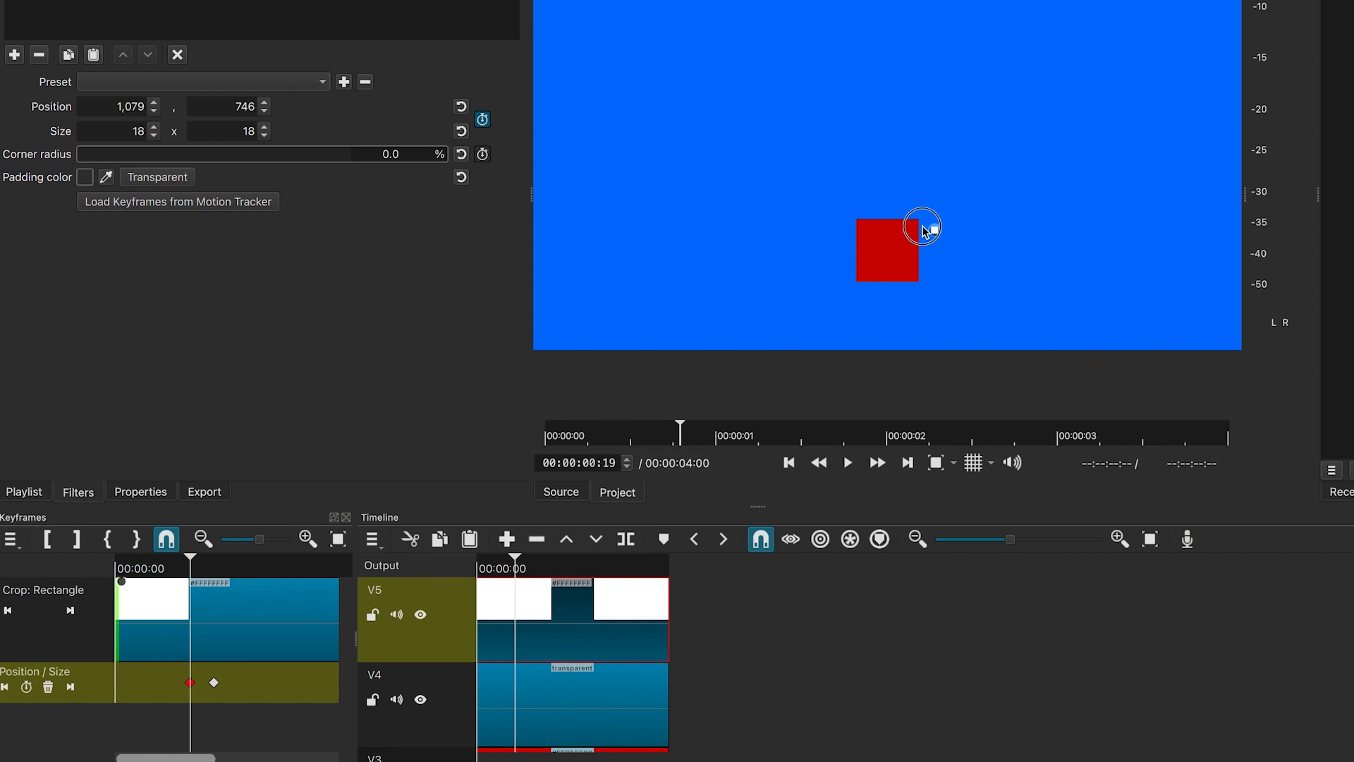
# Step: Set the white bar's crop size to 0 x 10 at the 00:00:00:19 keyframe and check its growth over the title
pyautogui.doubleClick(251, 131)
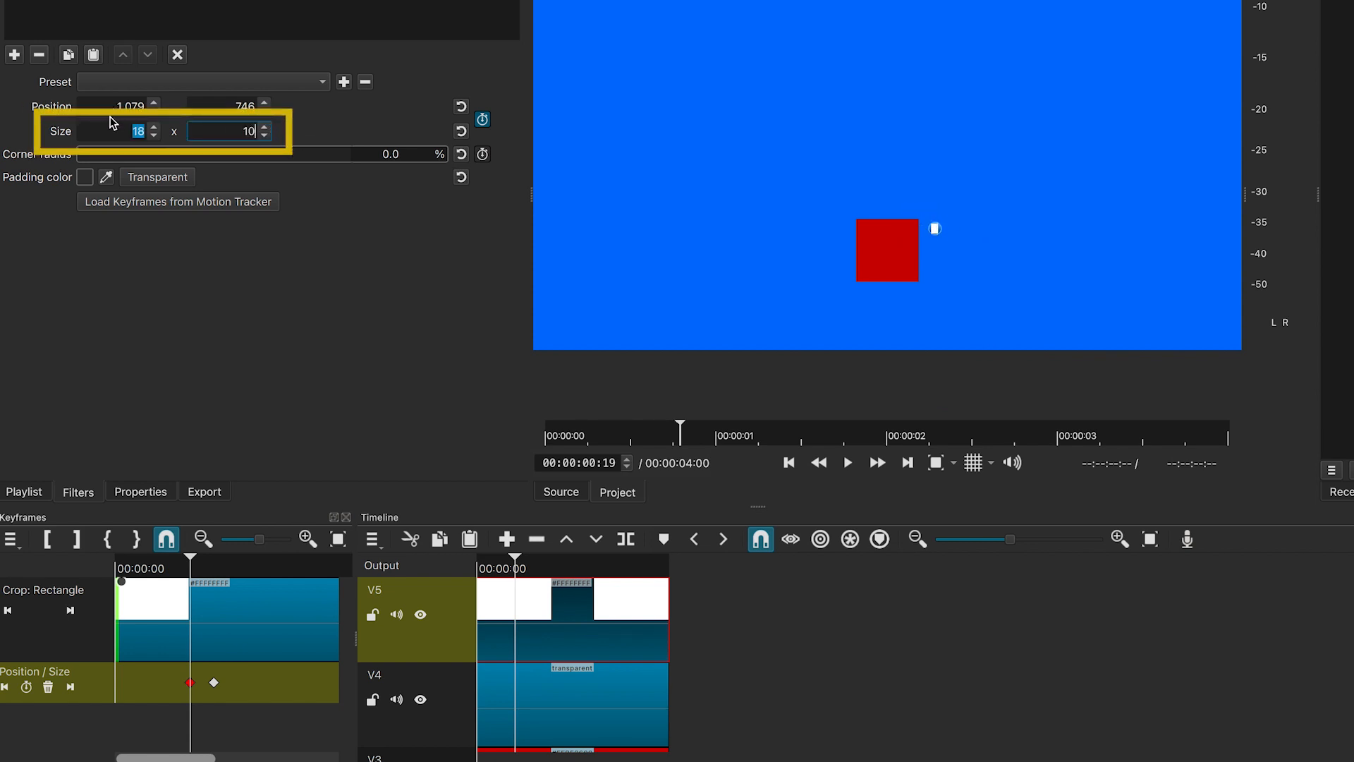
pyautogui.doubleClick(138, 131)
pyautogui.write('0')
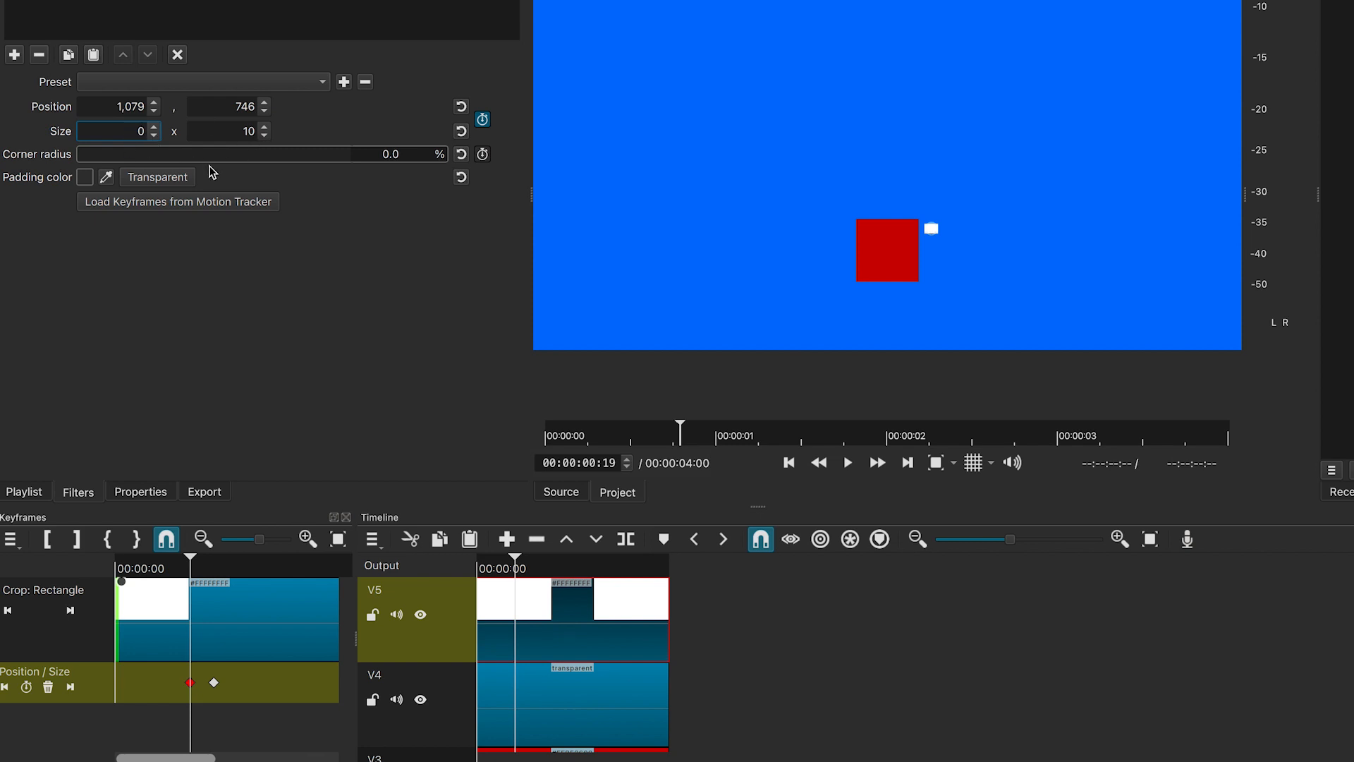
pyautogui.moveTo(526, 564); pyautogui.dragTo(547, 565)
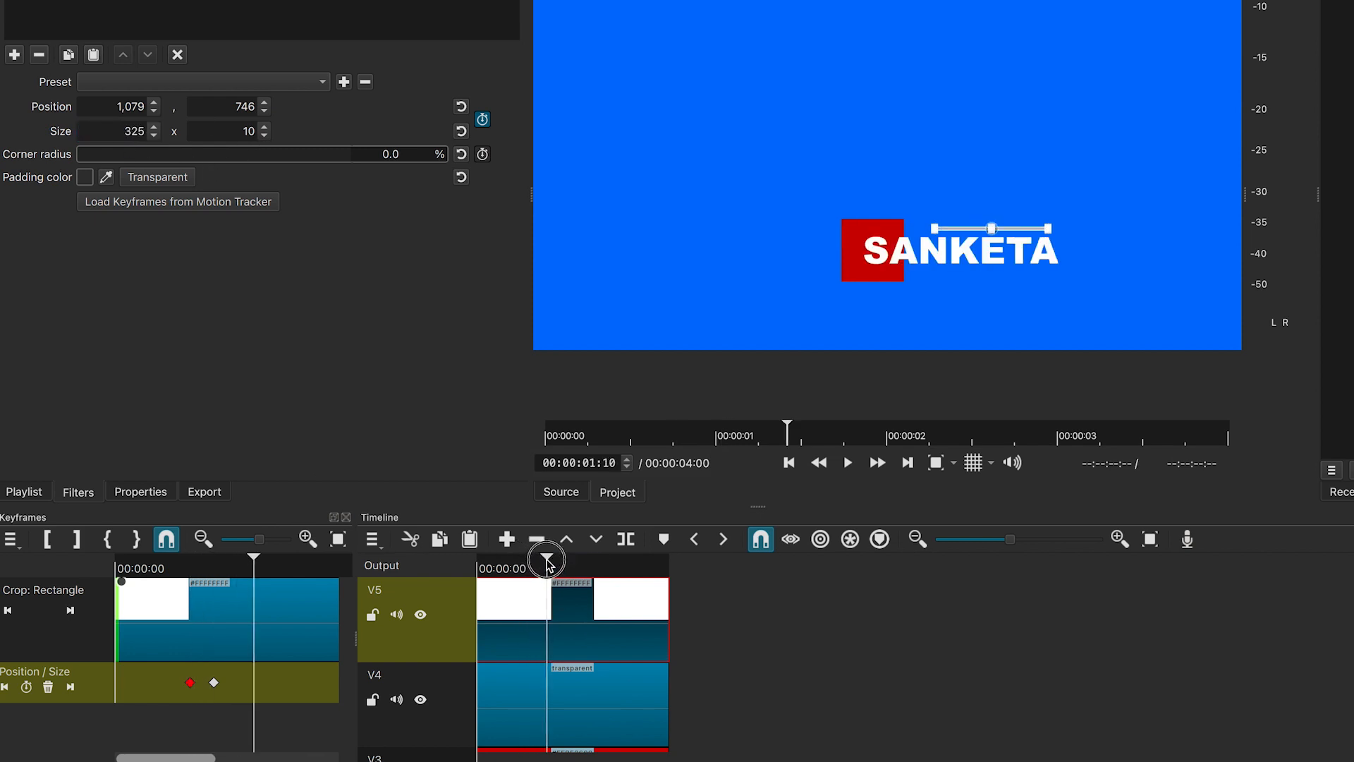
# Step: Add video track V6 and paste a copy of the white bar clip onto it, aligned with the start of the timeline
pyautogui.click(371, 547)
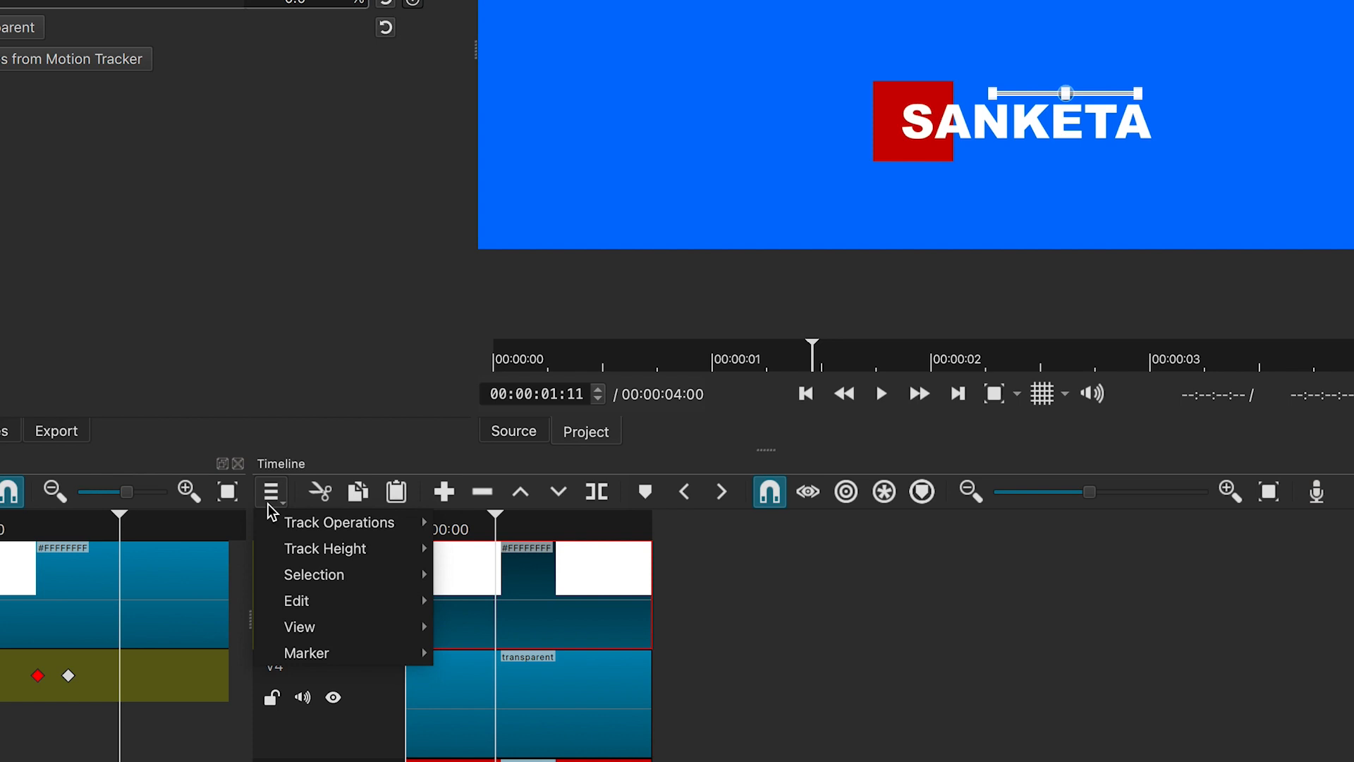
pyautogui.moveTo(406, 565)
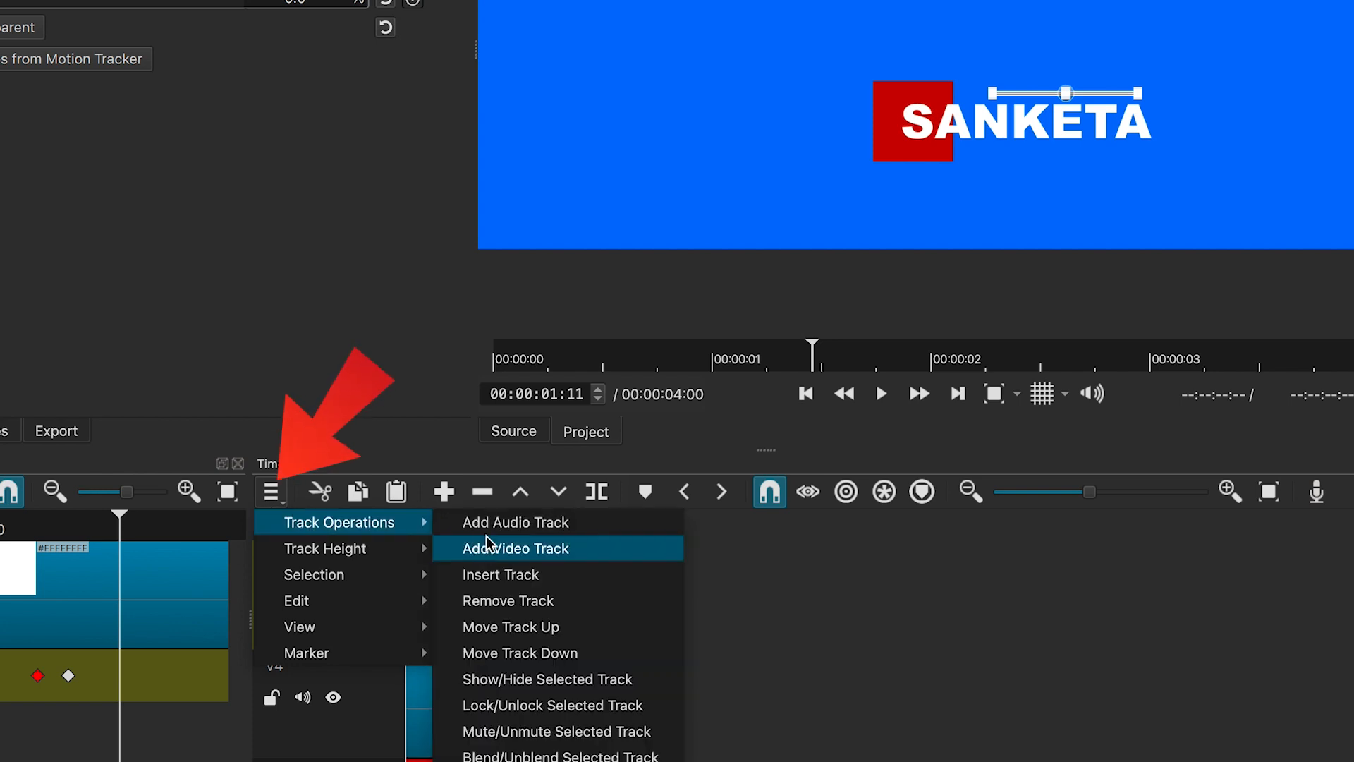
pyautogui.click(508, 548)
pyautogui.click(543, 688)
pyautogui.hotkey('ctrl', 'c')
pyautogui.click(375, 614)
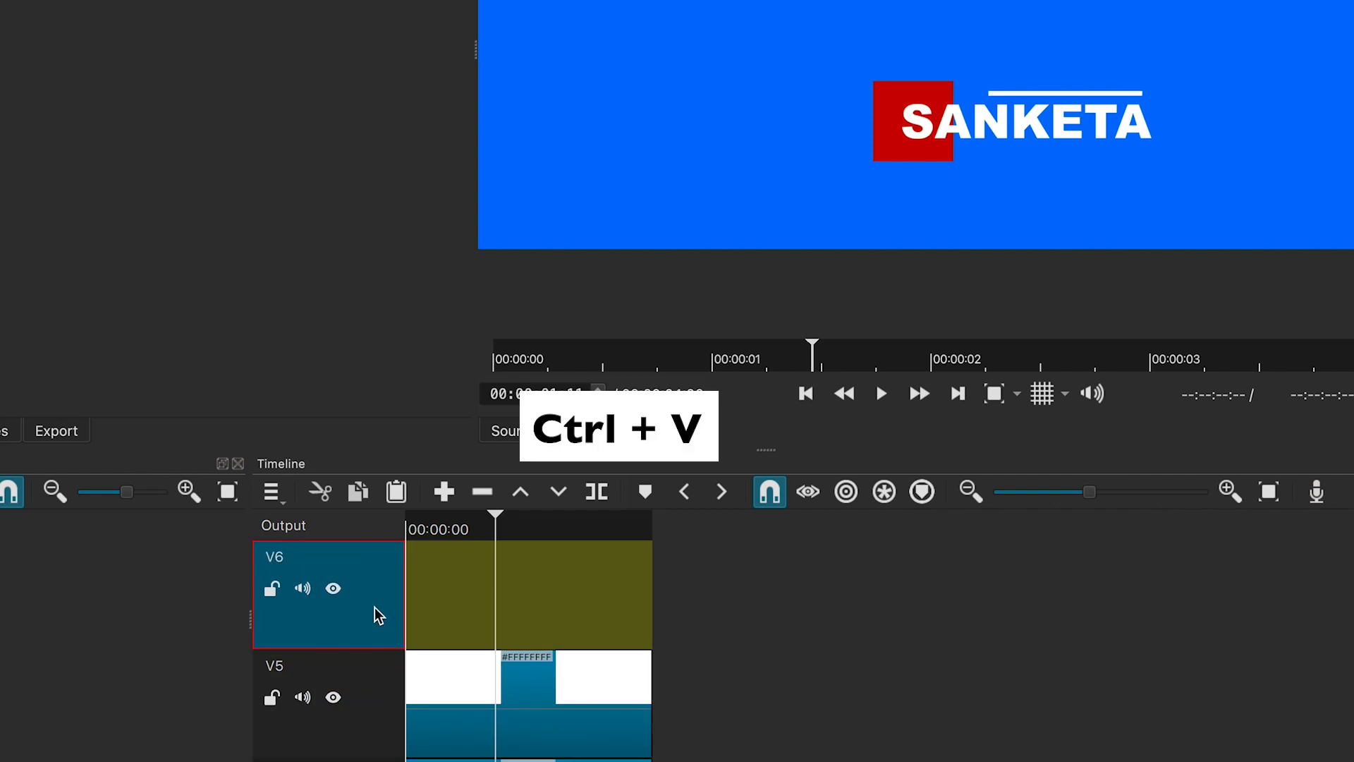
pyautogui.hotkey('ctrl', 'v')
pyautogui.moveTo(559, 607); pyautogui.dragTo(485, 622)
# Step: Move the copied white bar just below the title, at about 1,079, 861, on its 00:00:01:01 keyframe
pyautogui.click(519, 531)
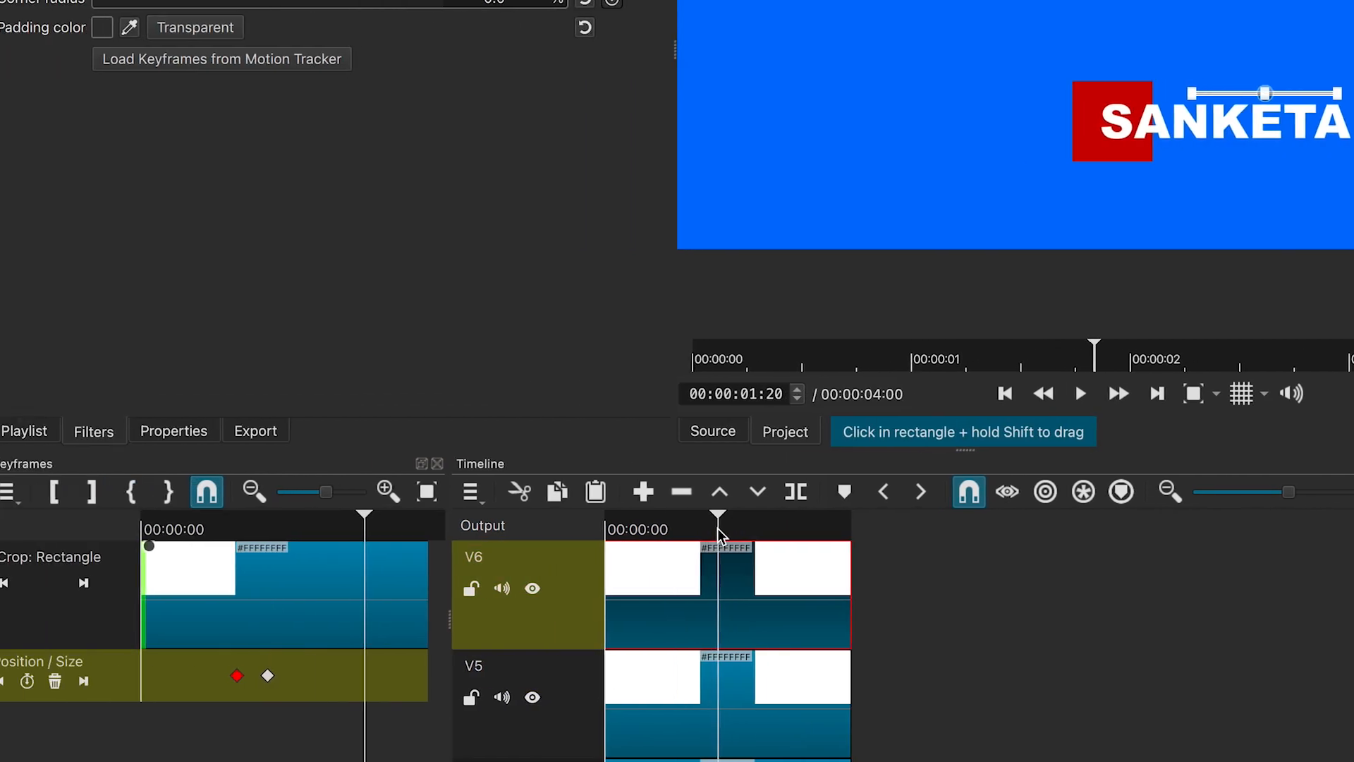
pyautogui.click(7, 681)
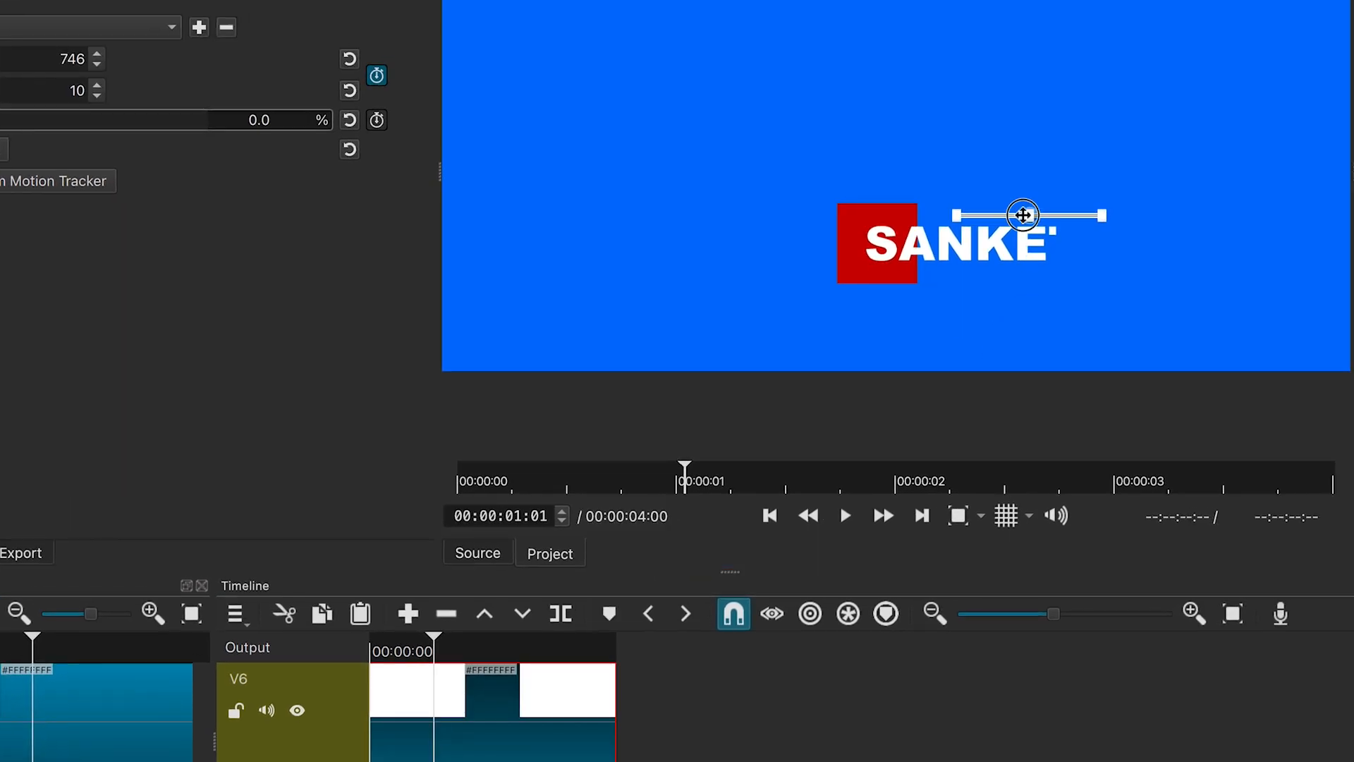
pyautogui.moveTo(1023, 215); pyautogui.dragTo(1030, 282)
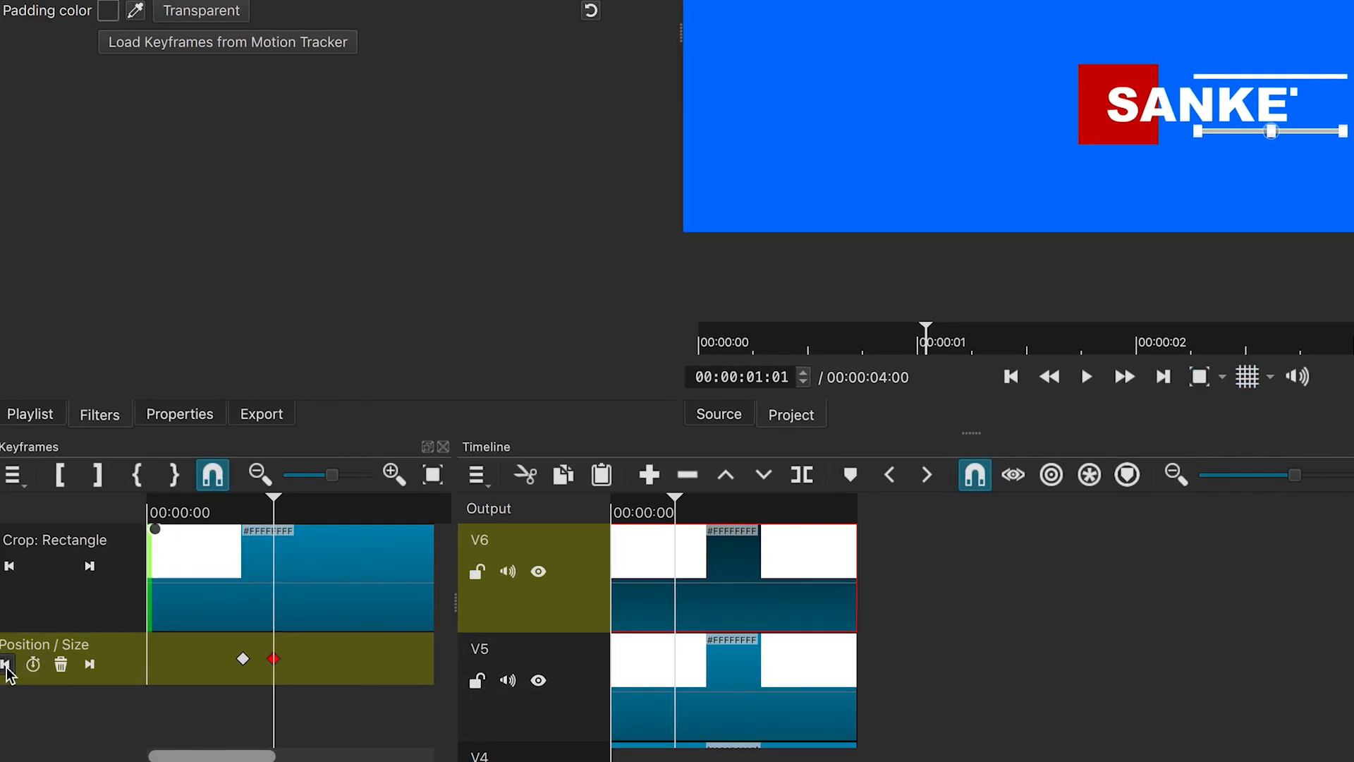
# Step: Remove the lower bar's first position and size keyframe at 00:00:00:19
pyautogui.click(7, 666)
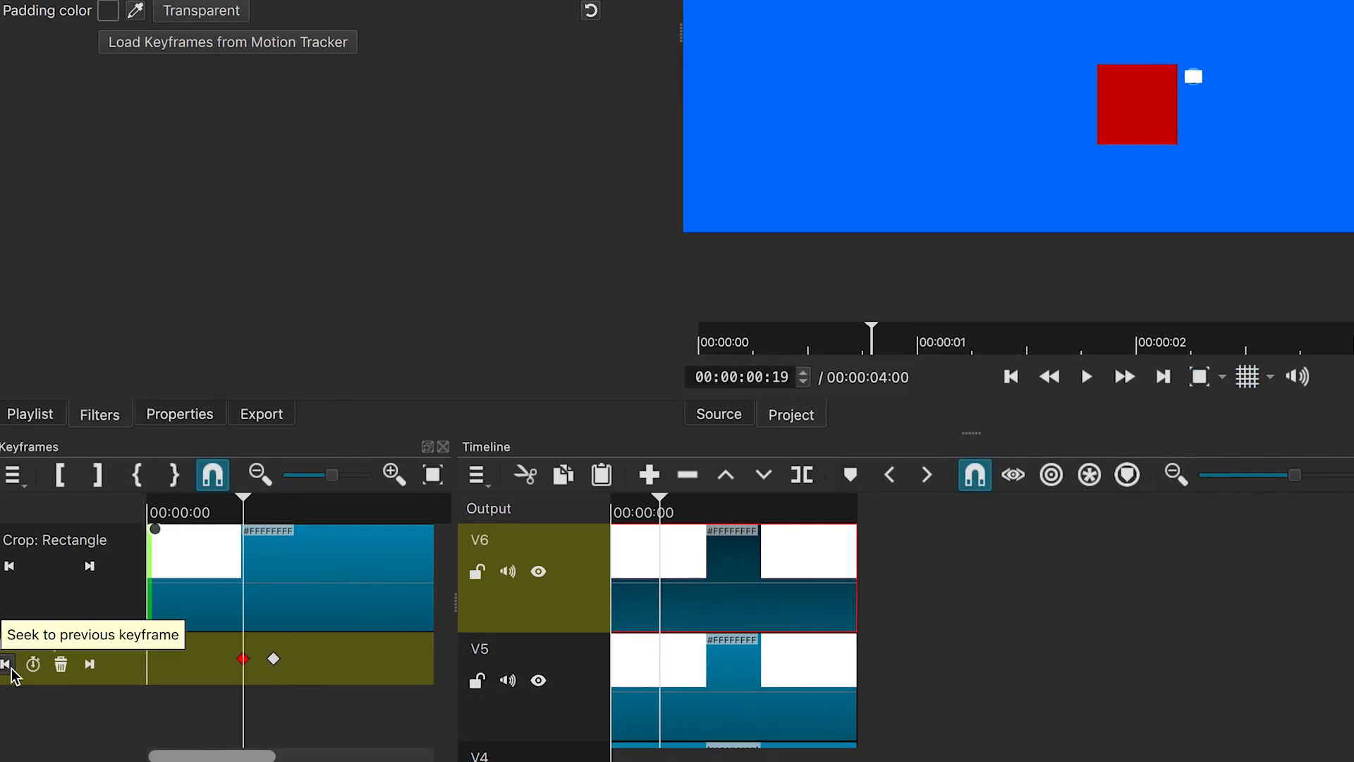
pyautogui.rightClick(244, 660)
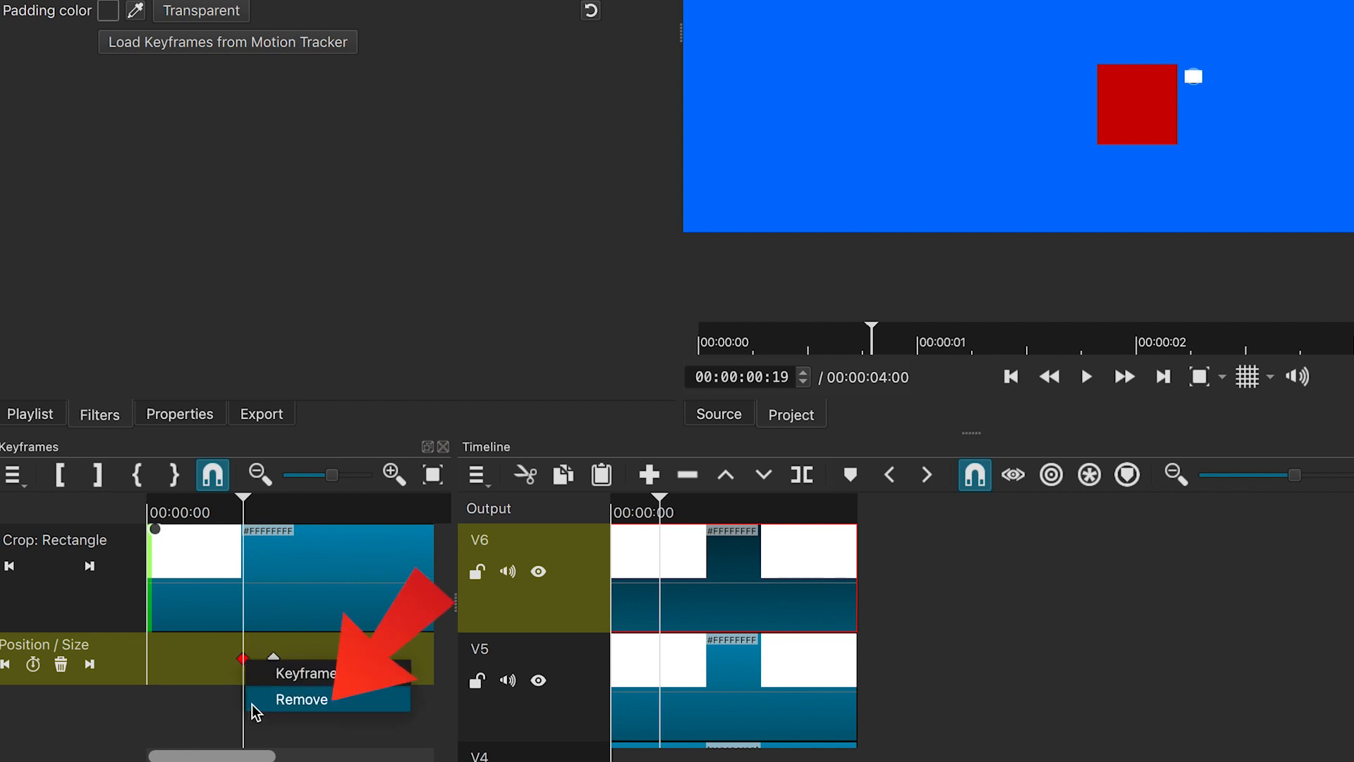
pyautogui.click(293, 702)
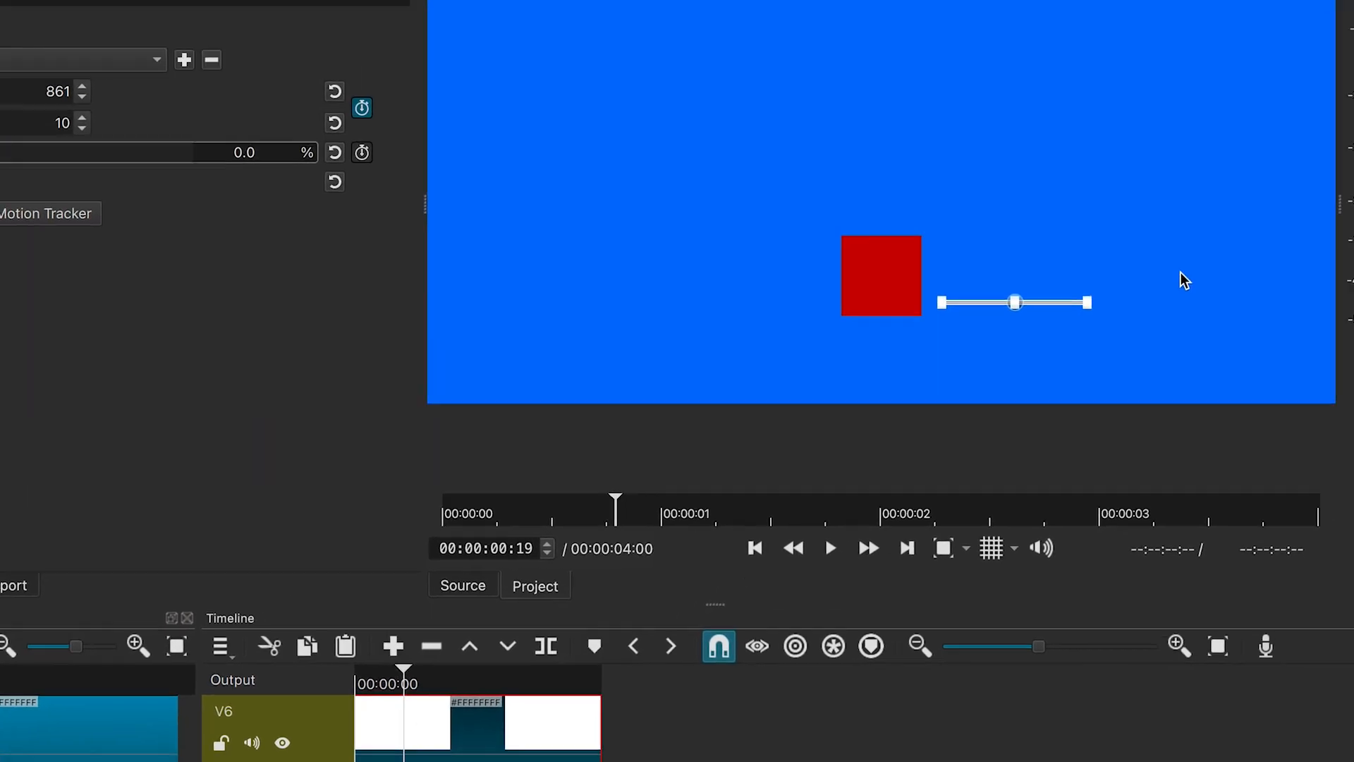
# Step: Keyframe the lower bar's crop size at 0 x 10 at 00:00:00:19, anchored at its left end
pyautogui.moveTo(1087, 303); pyautogui.dragTo(936, 309)
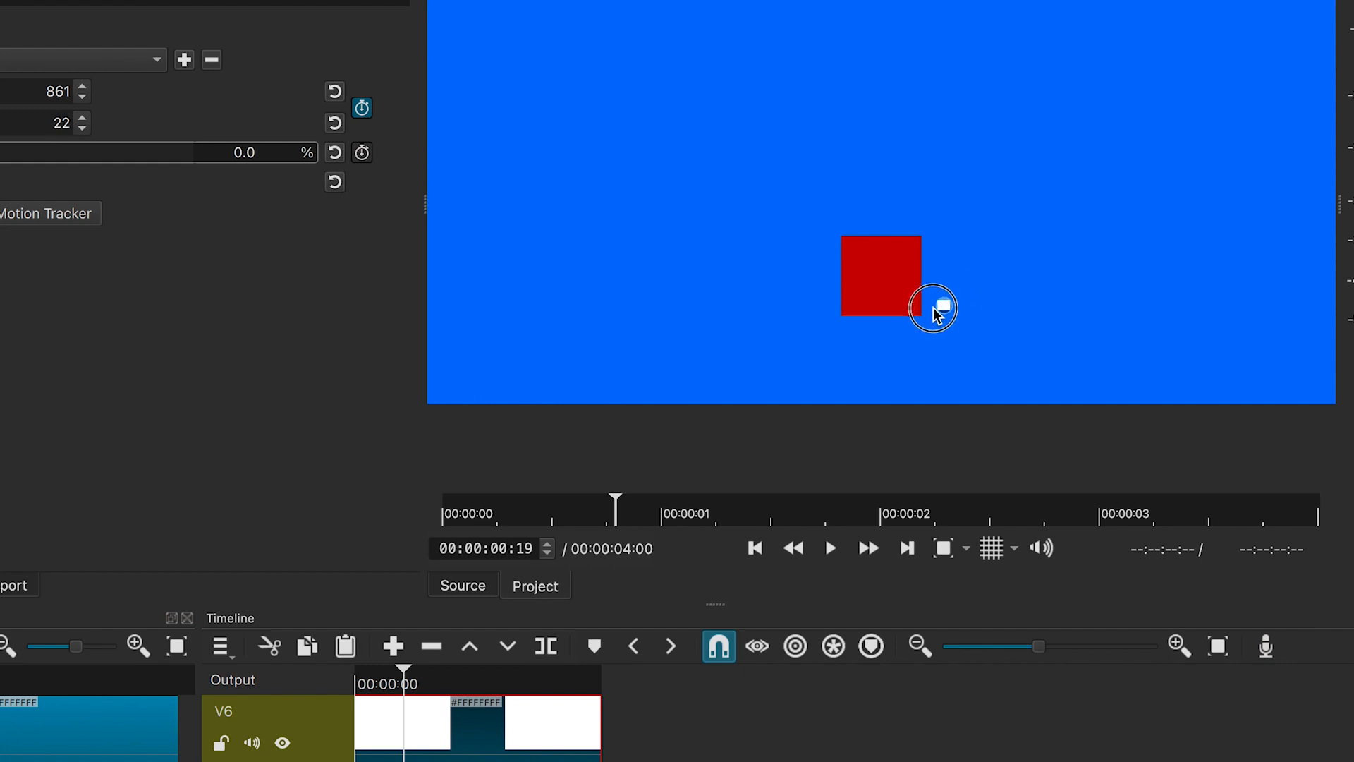
pyautogui.moveTo(46, 125); pyautogui.dragTo(96, 133)
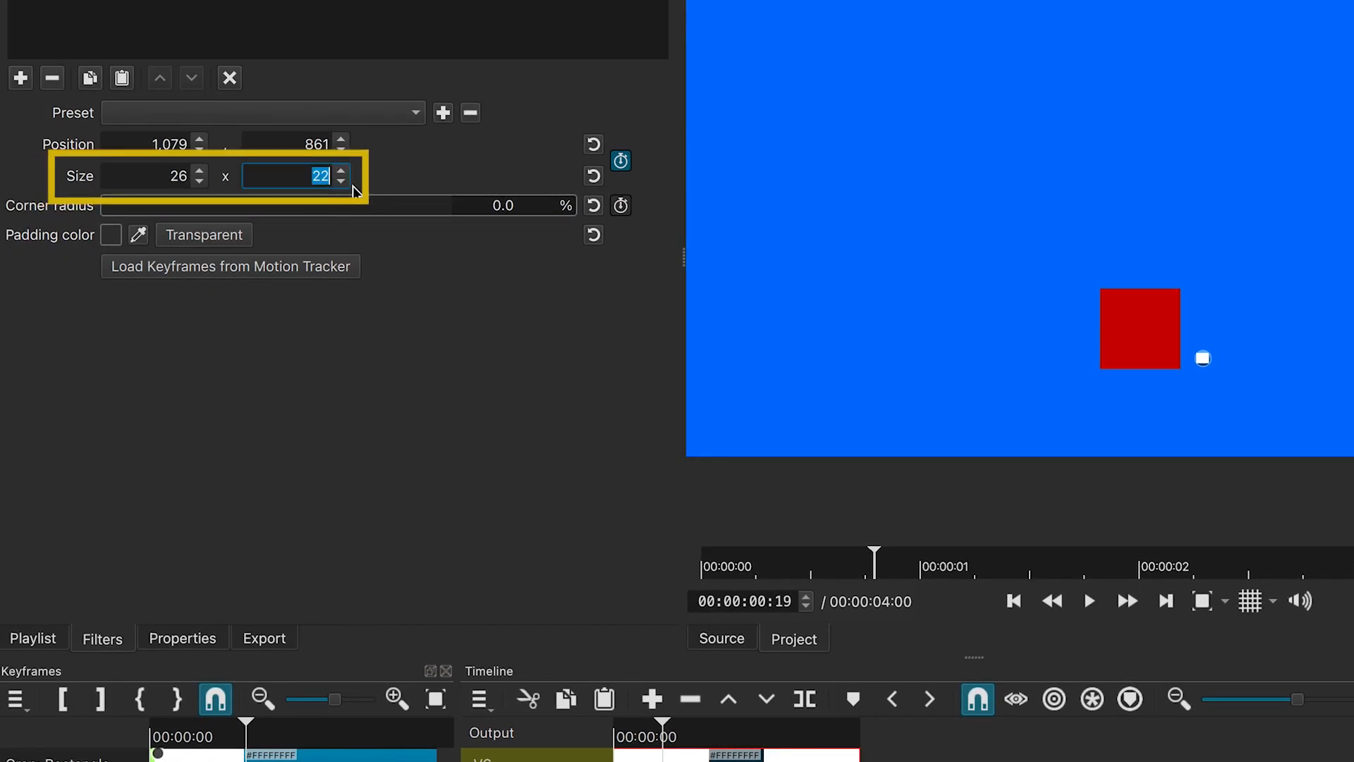
pyautogui.doubleClick(187, 189)
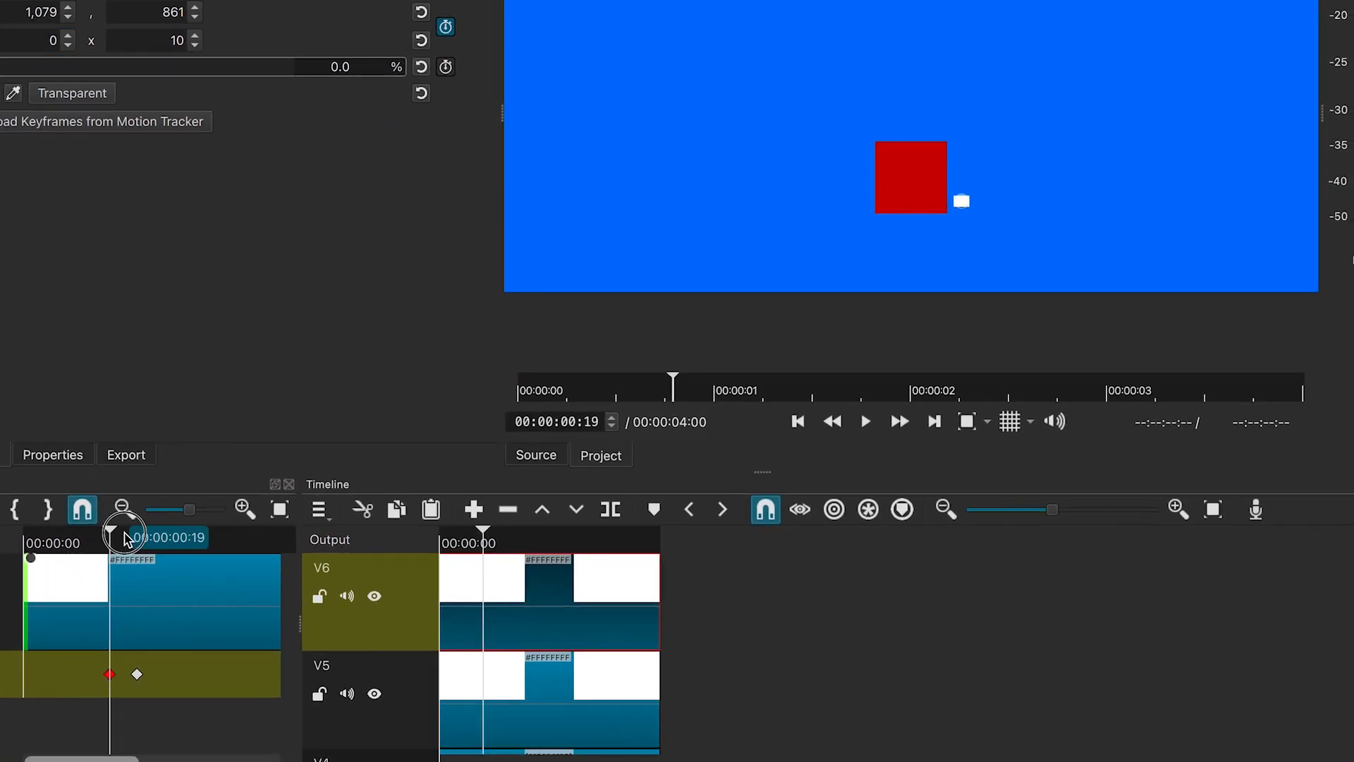
pyautogui.click(292, 738)
# Step: Add a position and size keyframe to the lower bar at 00:00:01:03 to hold its full length
pyautogui.moveTo(150, 533)
pyautogui.mouseDown()
pyautogui.moveTo(137, 534)
pyautogui.moveTo(153, 533)
pyautogui.mouseUp()
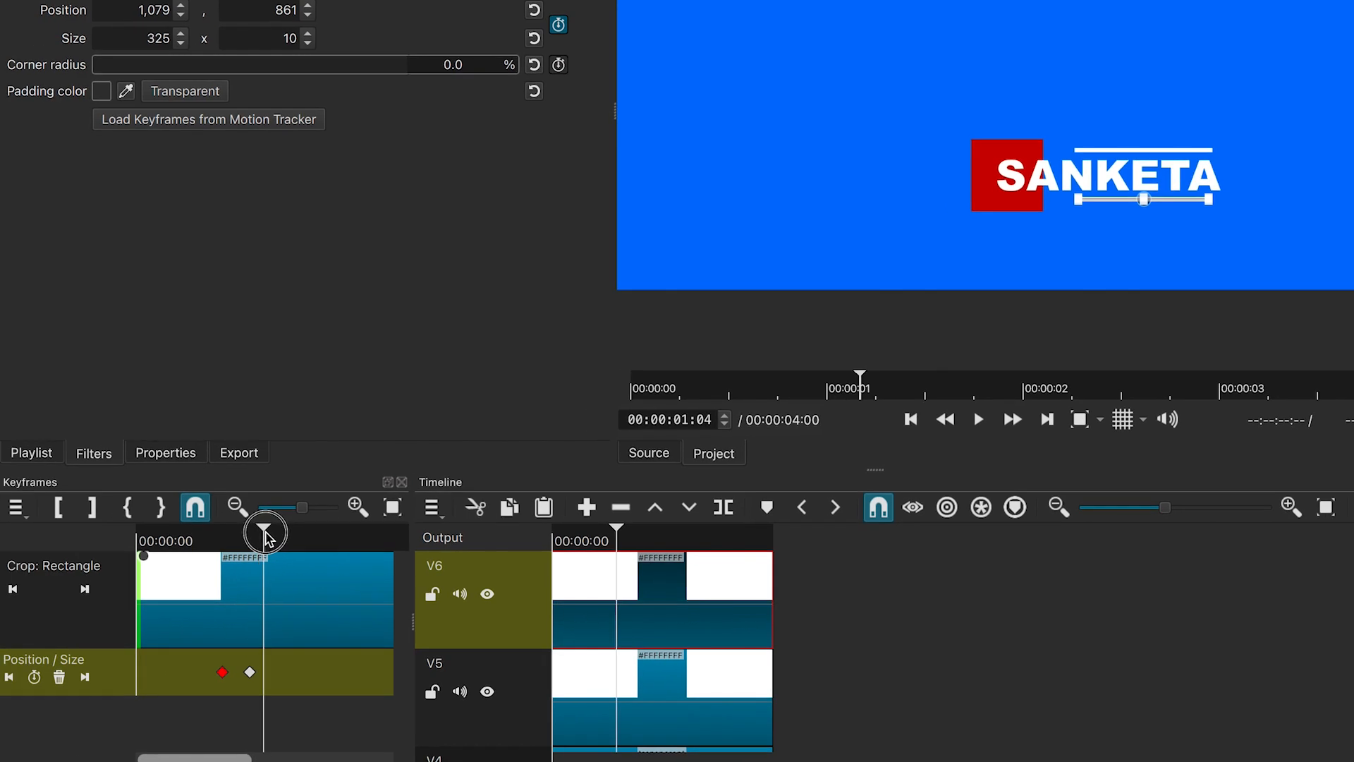
pyautogui.moveTo(263, 534); pyautogui.dragTo(260, 533)
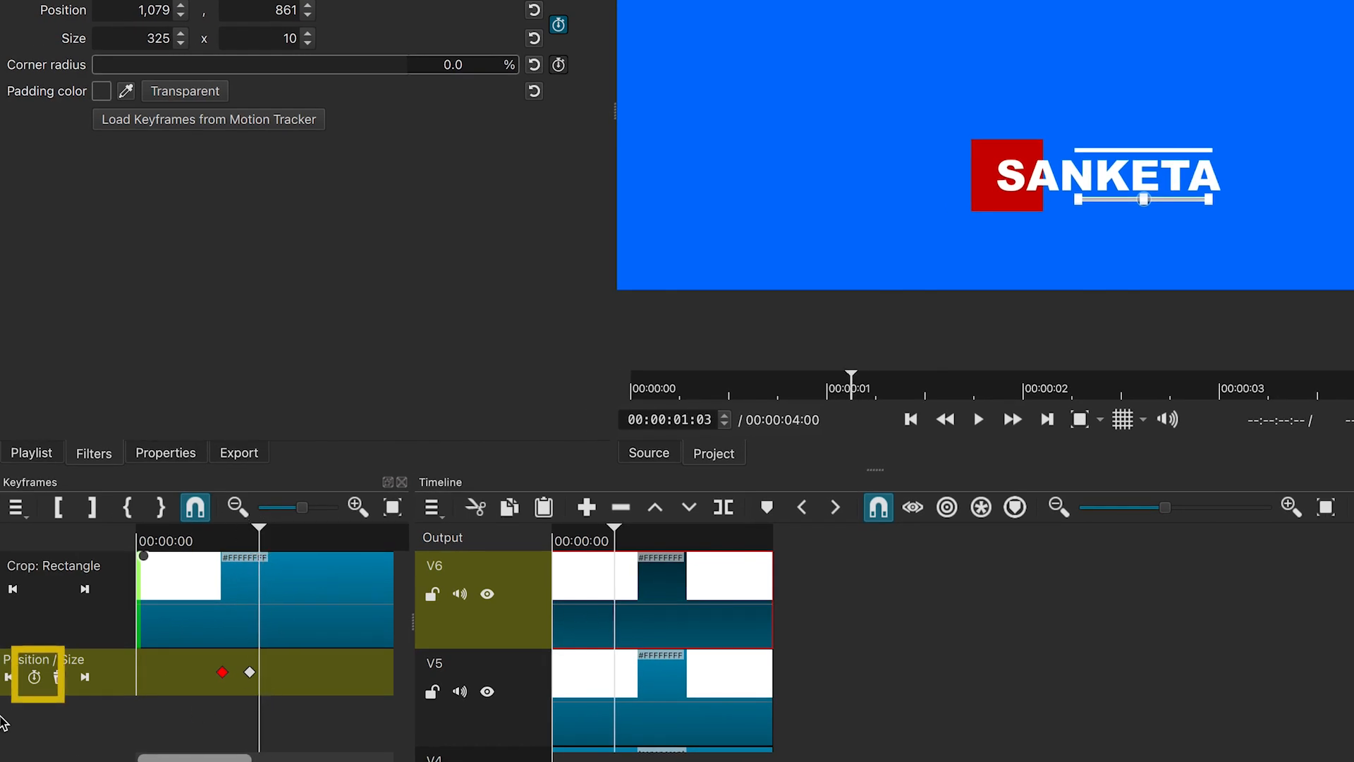
pyautogui.click(35, 679)
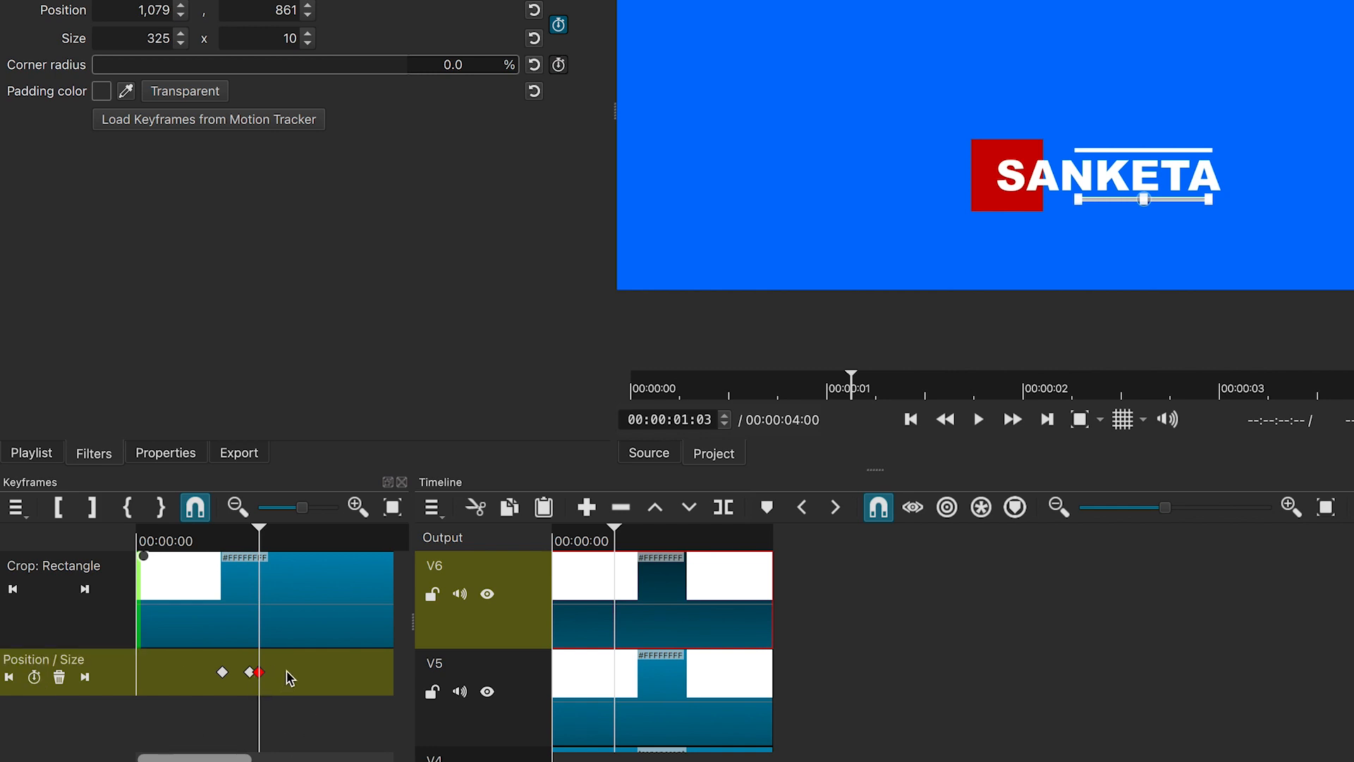
# Step: Shorten the lower bar from its left end to about 182 x 10, at about 1,222, 861, at 00:00:01:06
pyautogui.moveTo(260, 534); pyautogui.dragTo(276, 537)
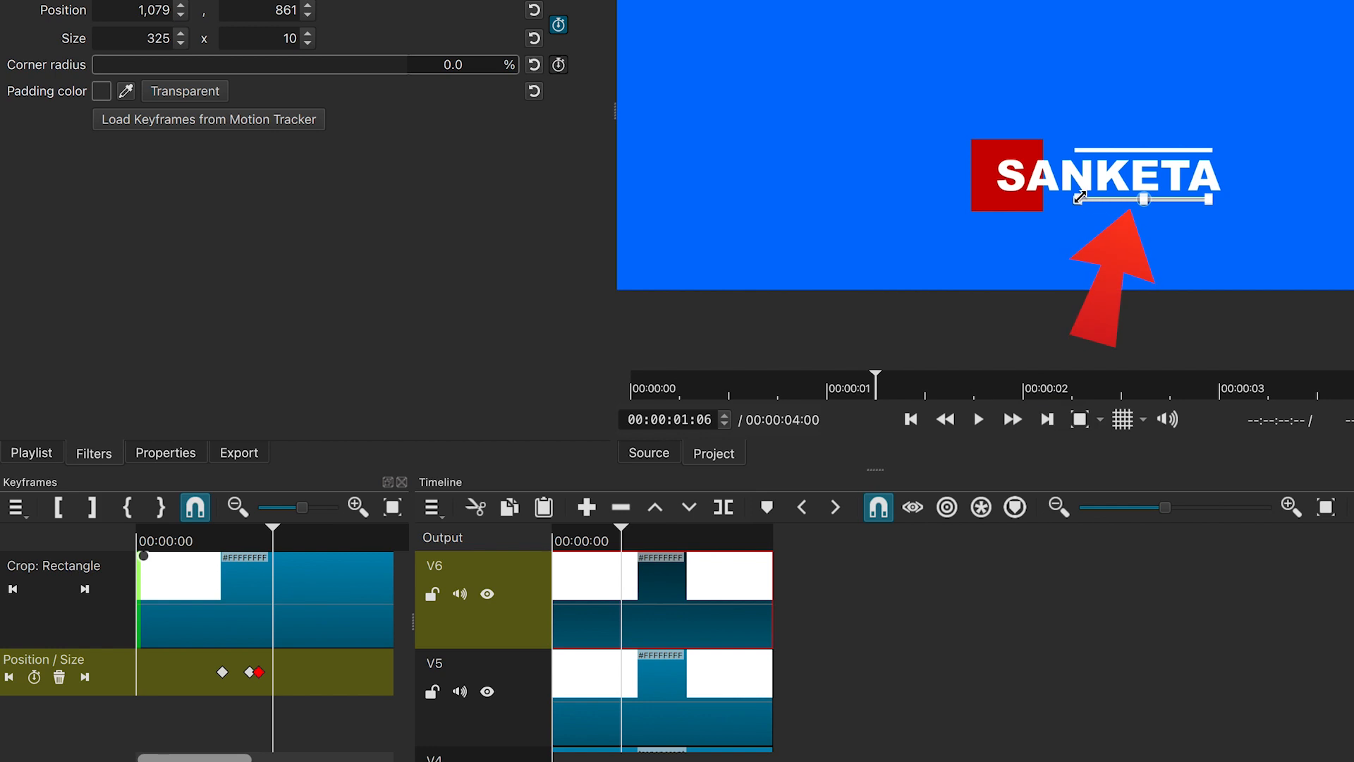
pyautogui.moveTo(1080, 197); pyautogui.dragTo(1154, 201)
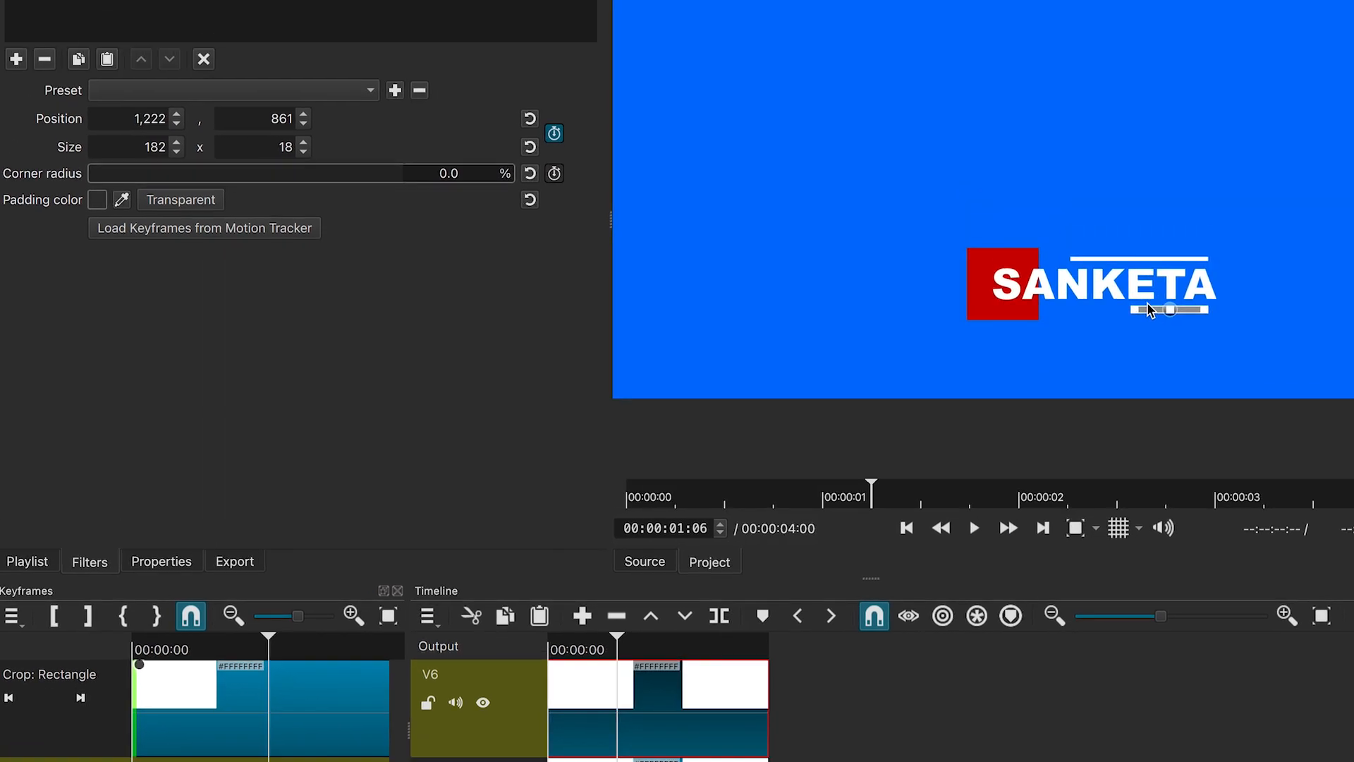
pyautogui.doubleClick(294, 40)
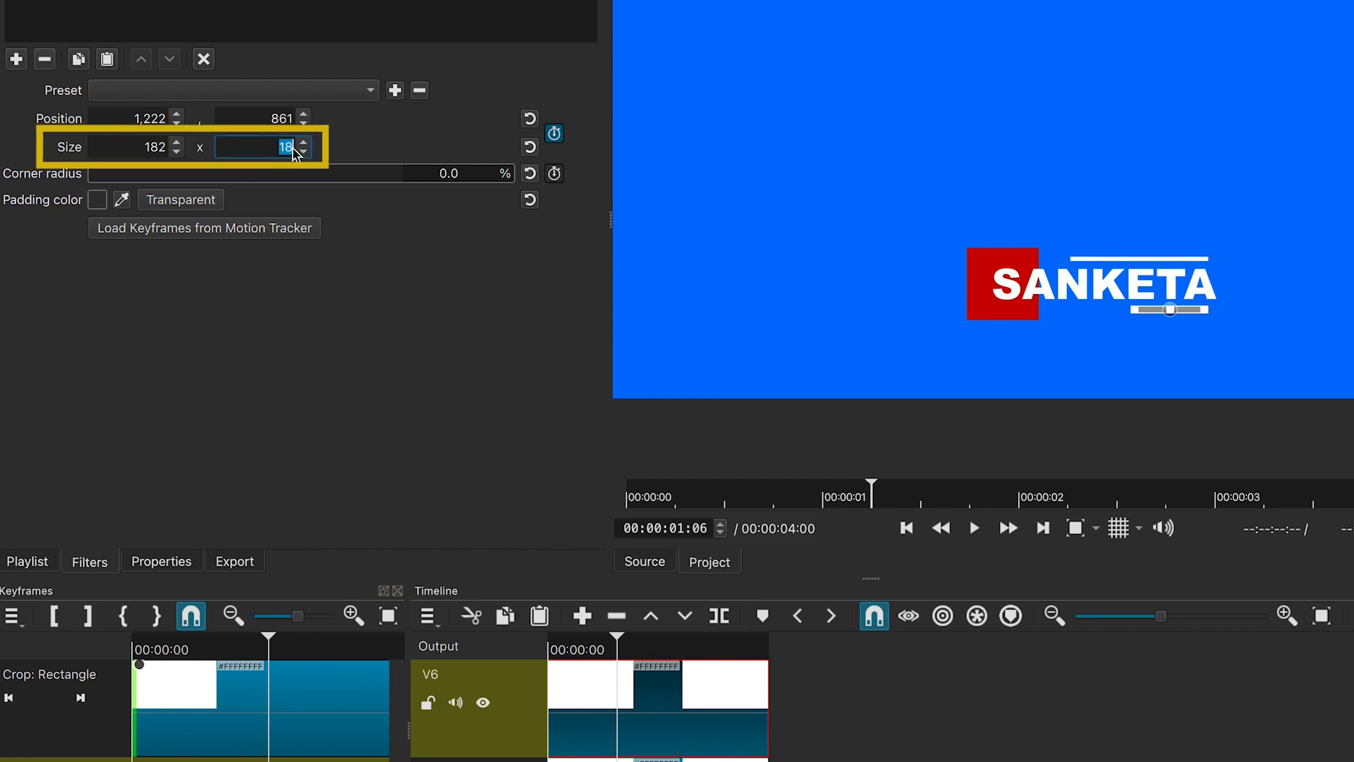
pyautogui.write('10')
# Step: Preview the logo animation from the beginning of the timeline
pyautogui.click(549, 645)
pyautogui.scroll(-5, 650, 713)
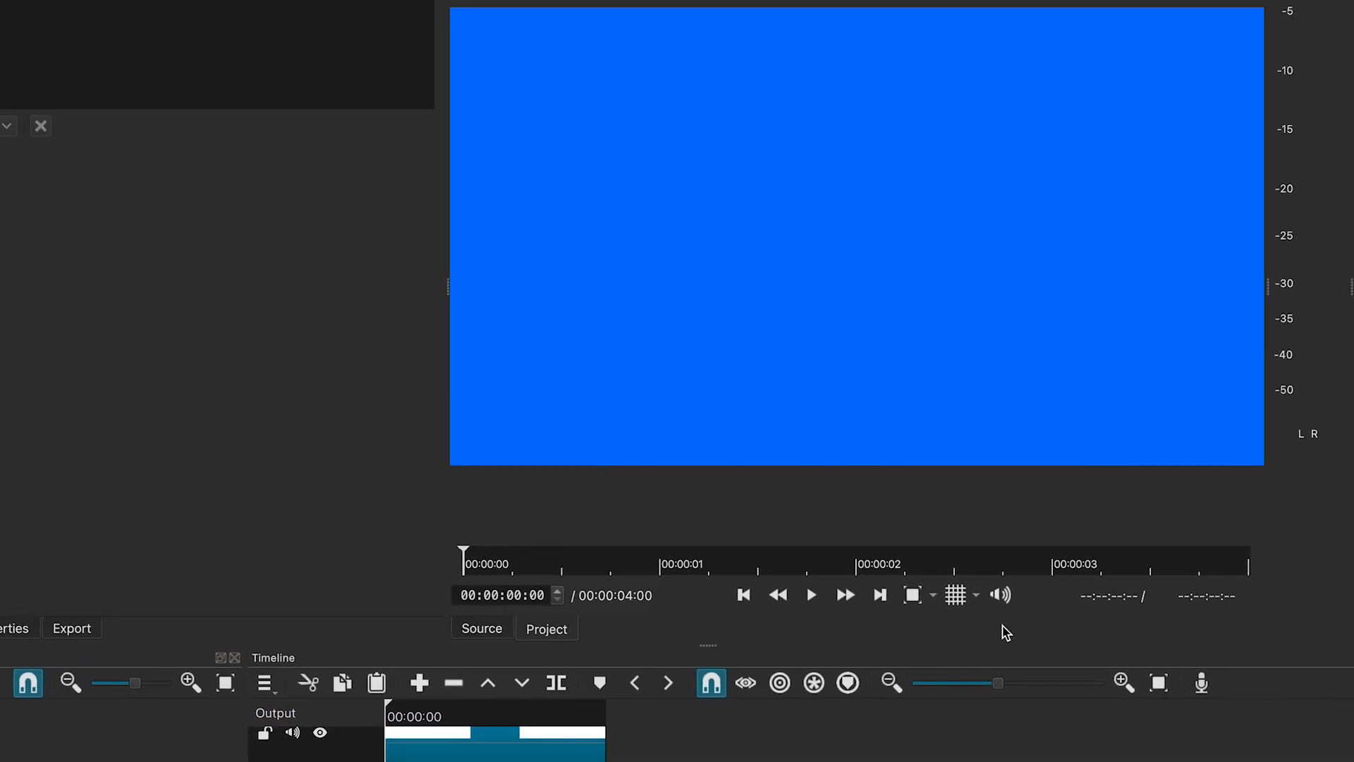
pyautogui.click(975, 533)
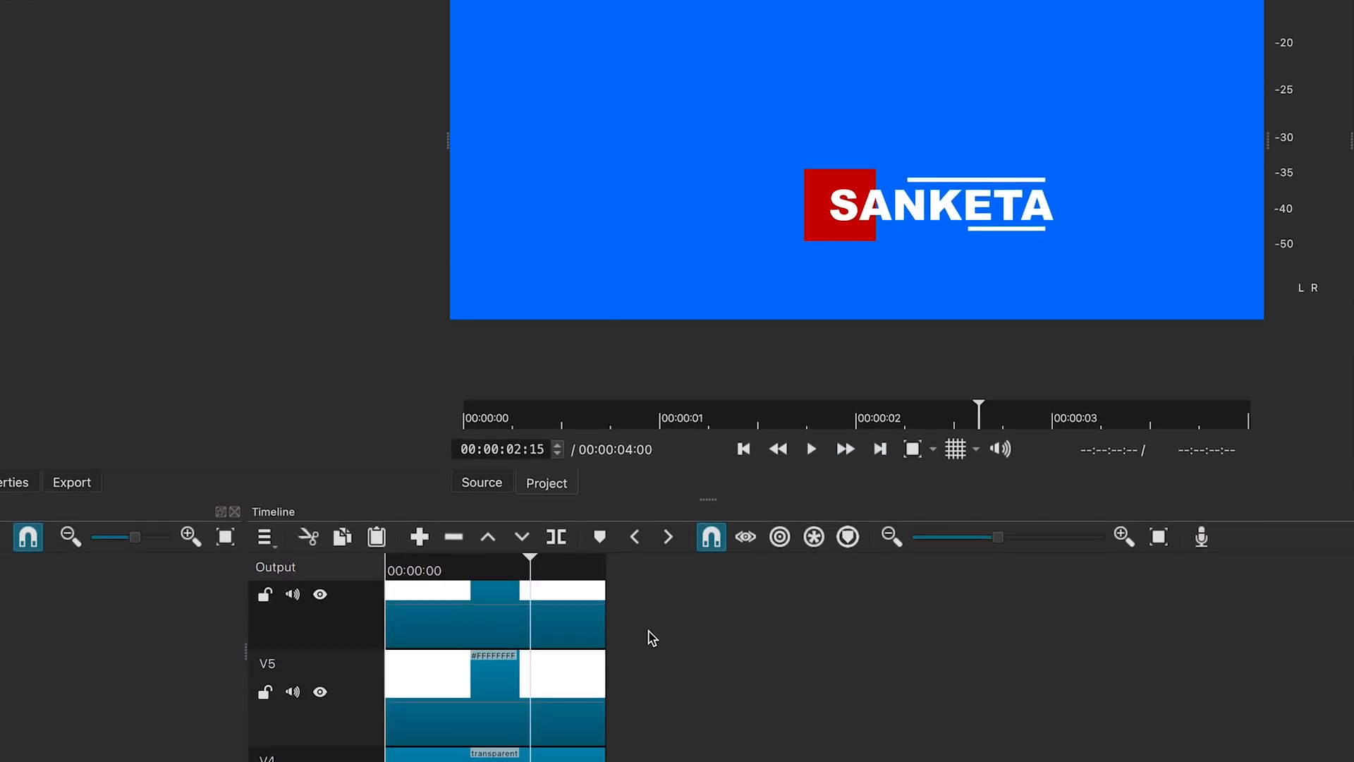
# Step: Add a position and size keyframe to the lower bar's crop on V6 at 00:00:02:20
pyautogui.scroll(2, 652, 639)
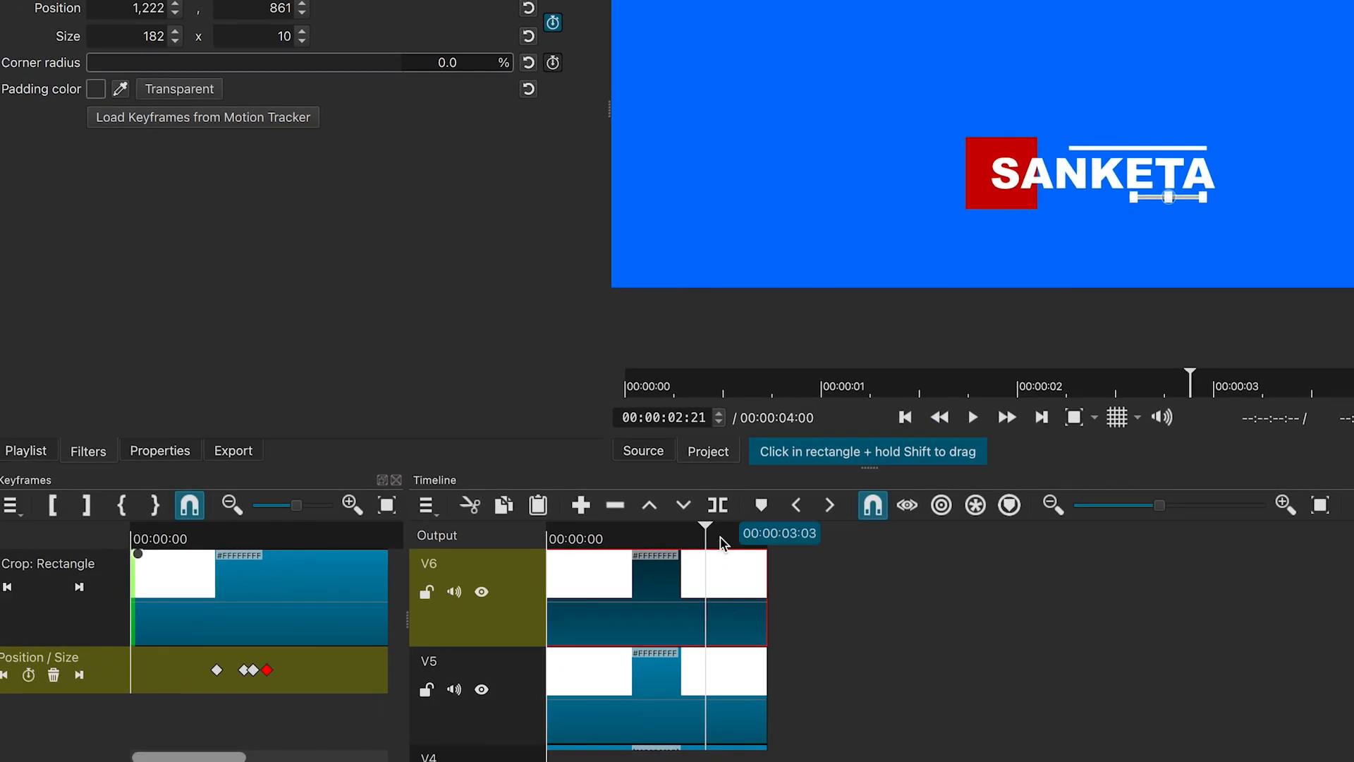
pyautogui.moveTo(721, 540); pyautogui.dragTo(703, 535)
pyautogui.click(29, 675)
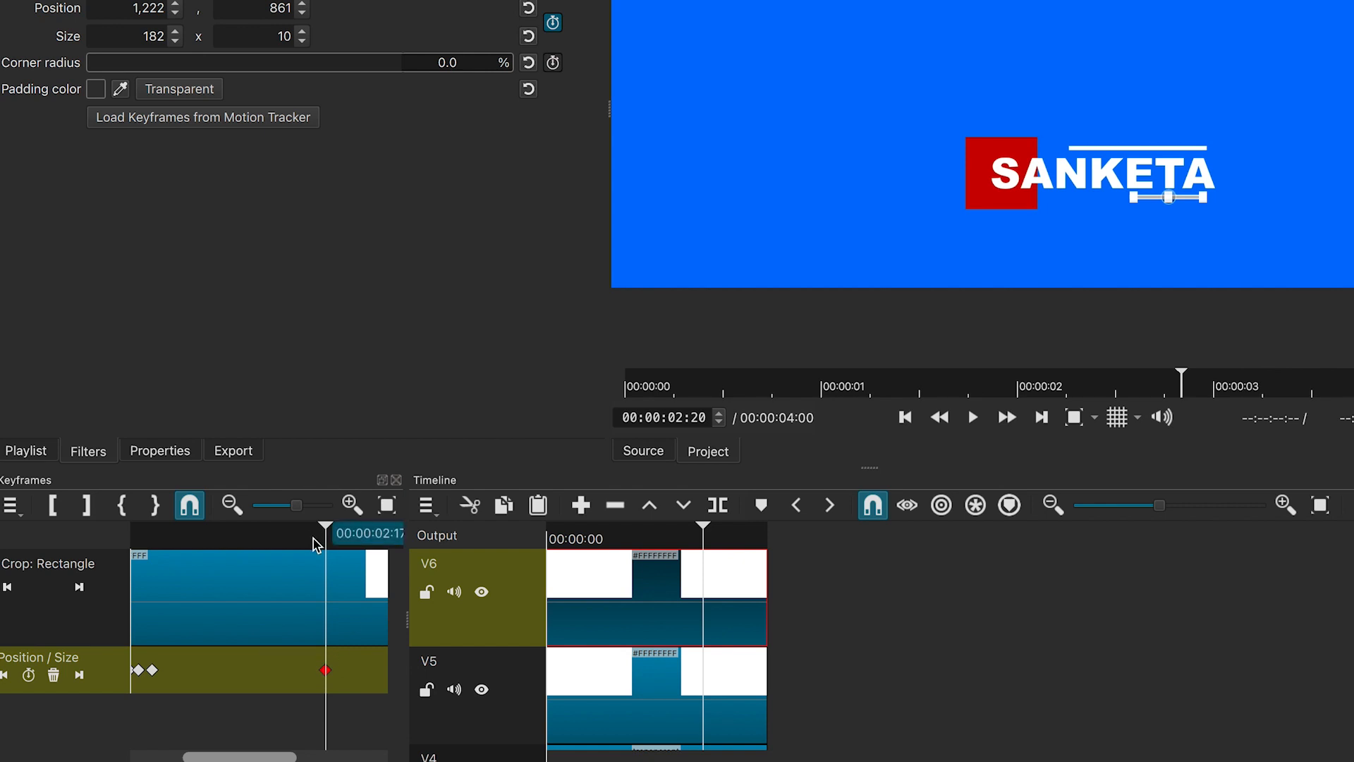
# Step: Shrink the lower bar's crop toward its left end to 0 x 10 at 00:00:03:03
pyautogui.moveTo(327, 527)
pyautogui.mouseDown()
pyautogui.moveTo(345, 530)
pyautogui.moveTo(324, 538)
pyautogui.mouseUp()
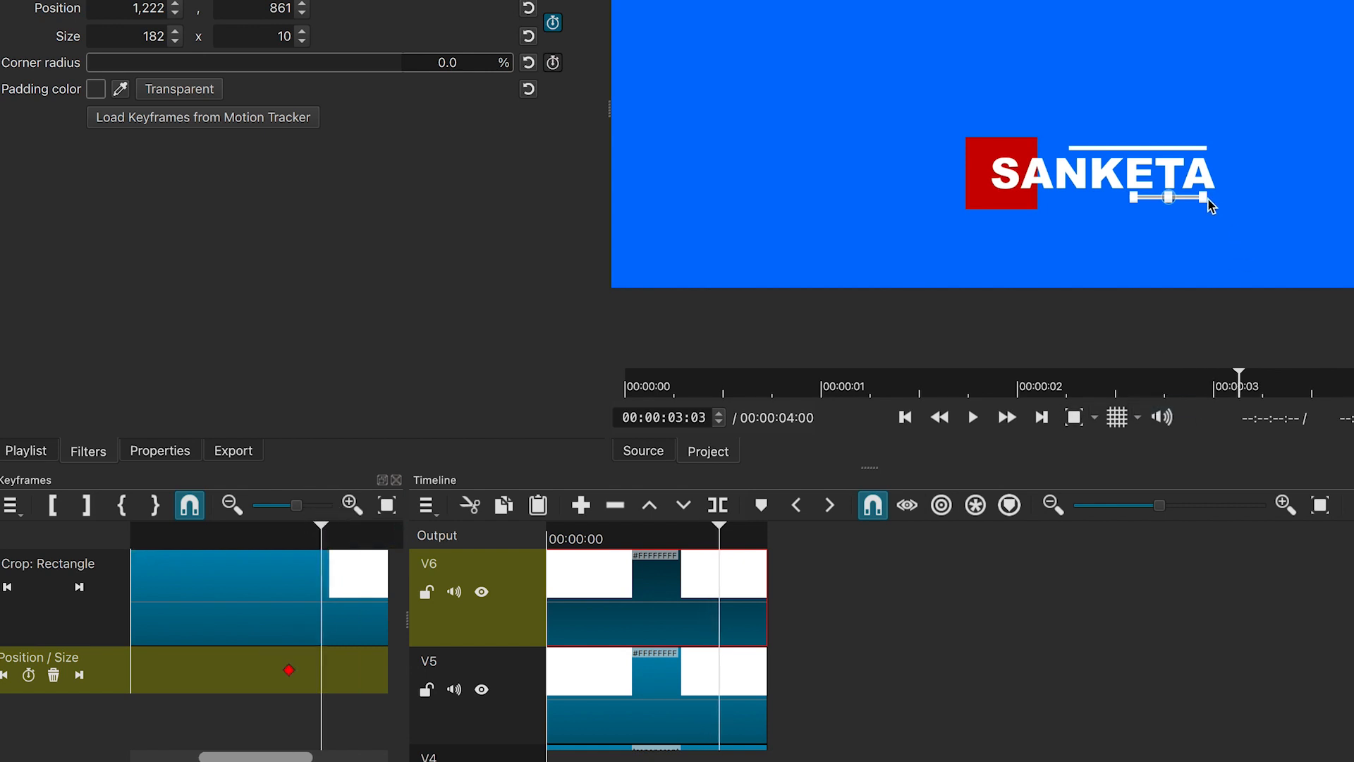
pyautogui.moveTo(1203, 197); pyautogui.dragTo(1134, 199)
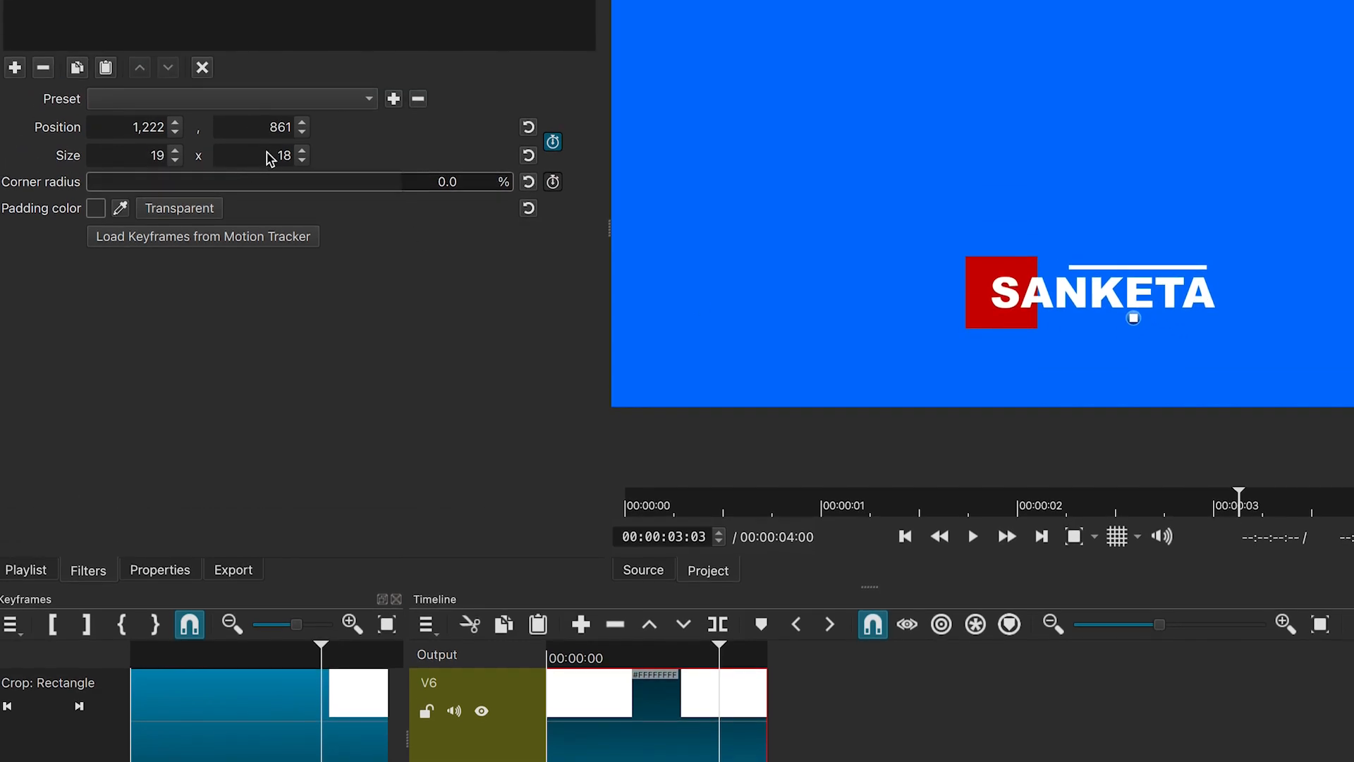
pyautogui.doubleClick(283, 47)
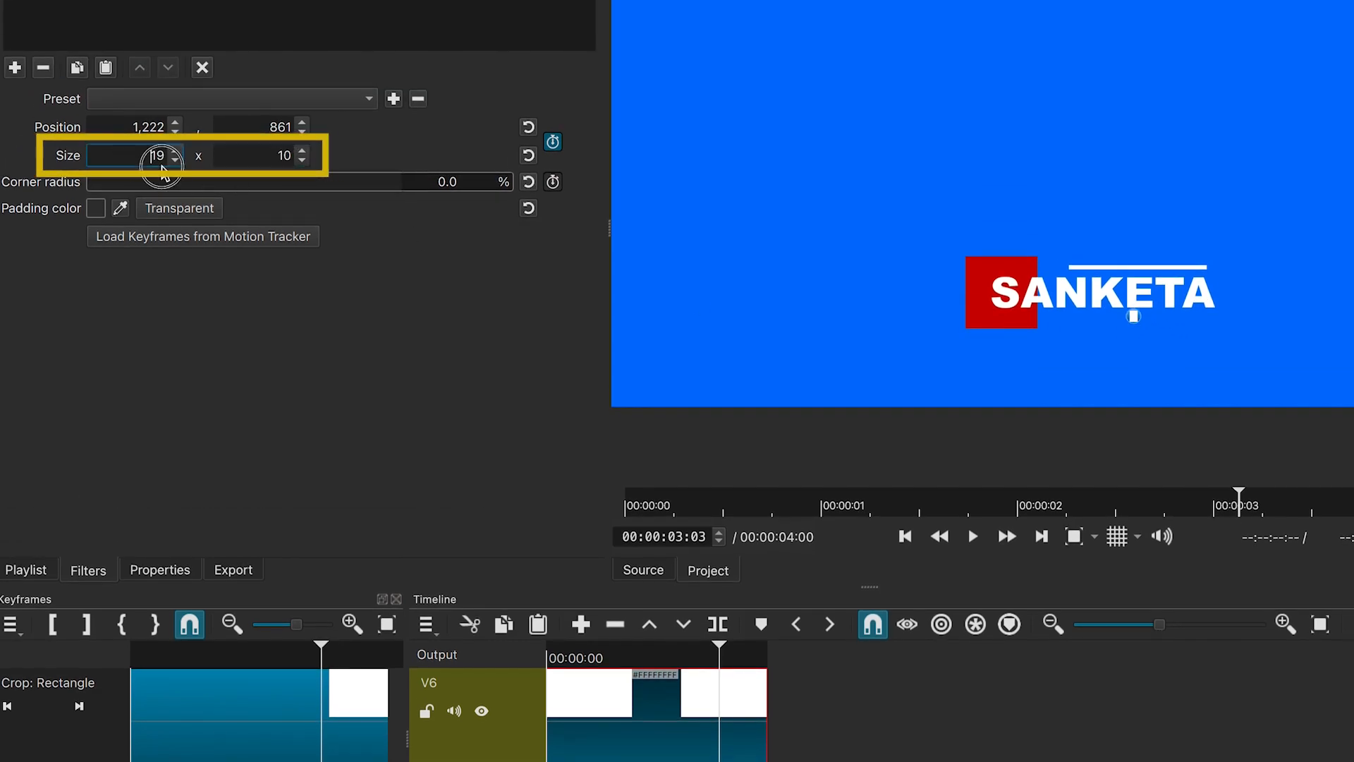
pyautogui.doubleClick(138, 155)
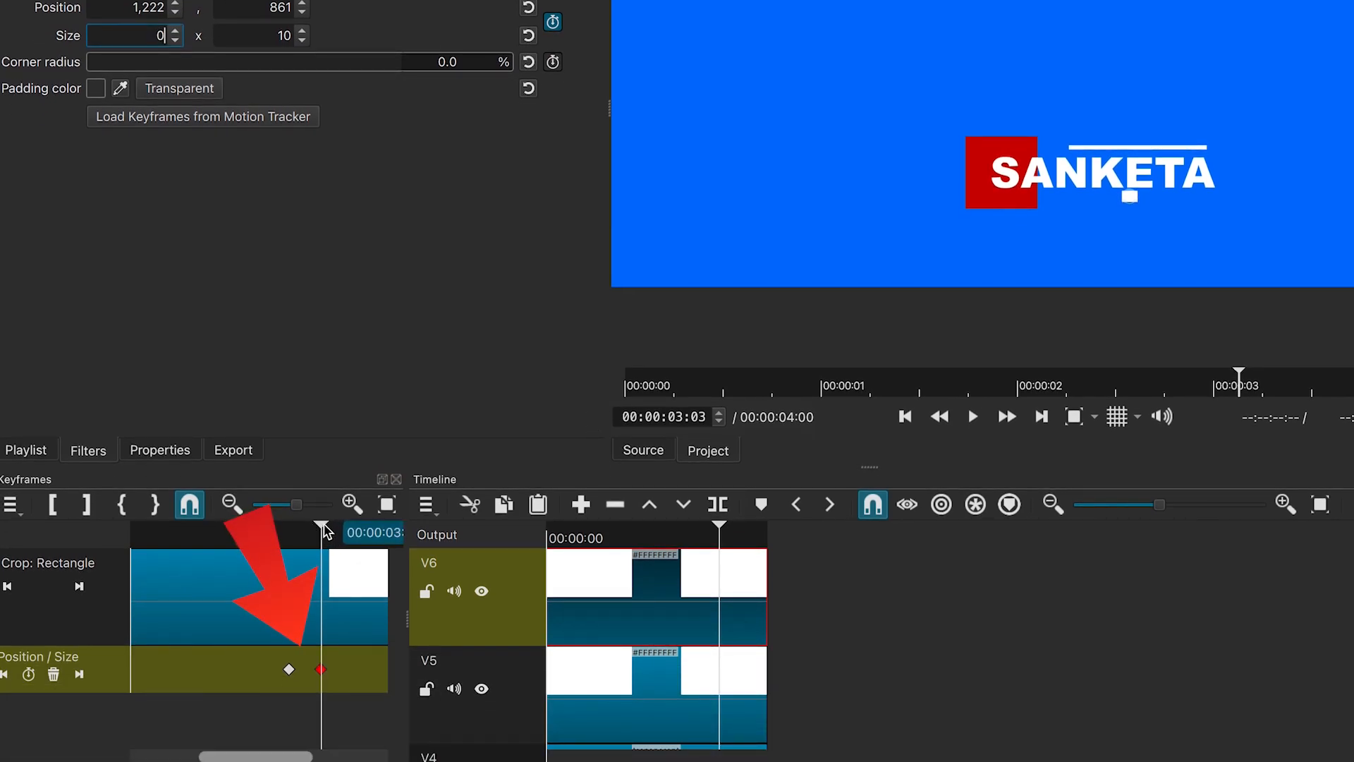
# Step: Add a position and size keyframe to the upper bar's crop on V5 at 00:00:02:23
pyautogui.moveTo(325, 530); pyautogui.dragTo(307, 534)
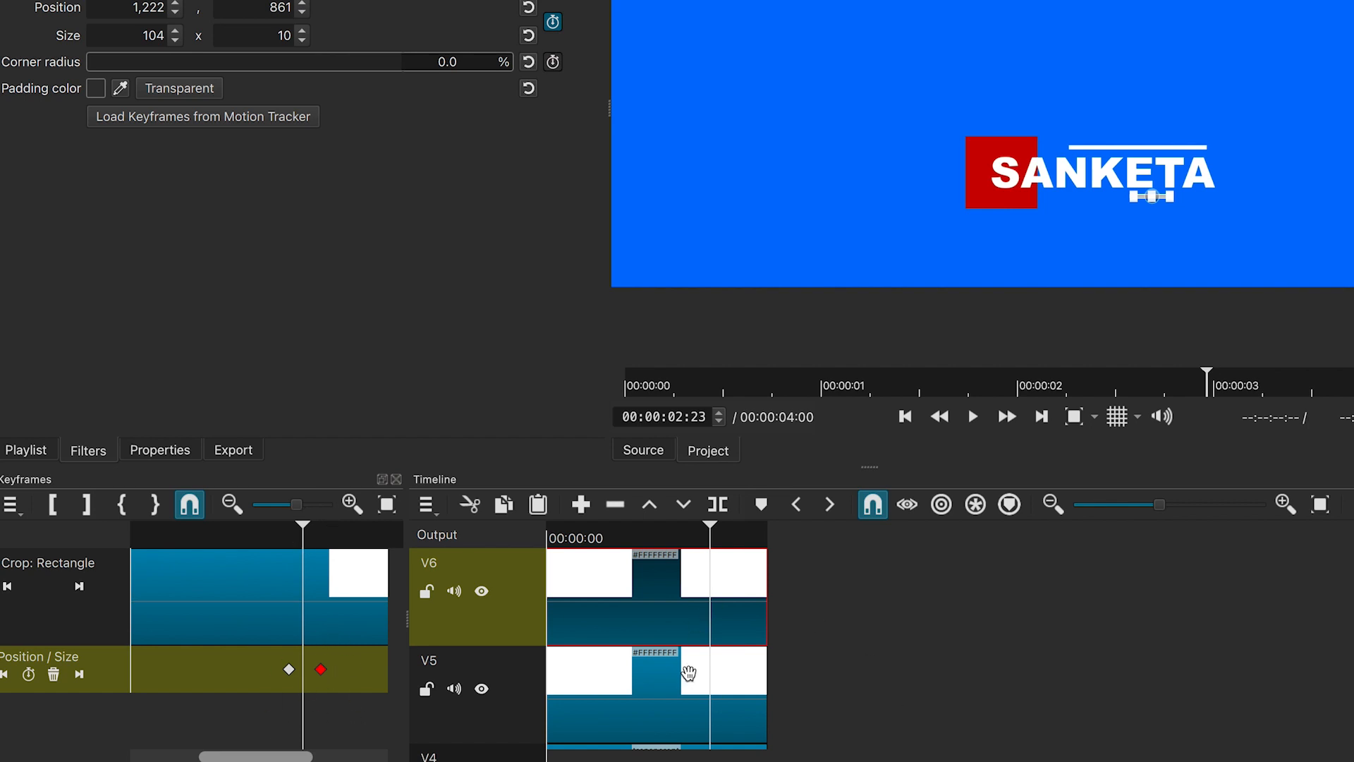
pyautogui.click(691, 676)
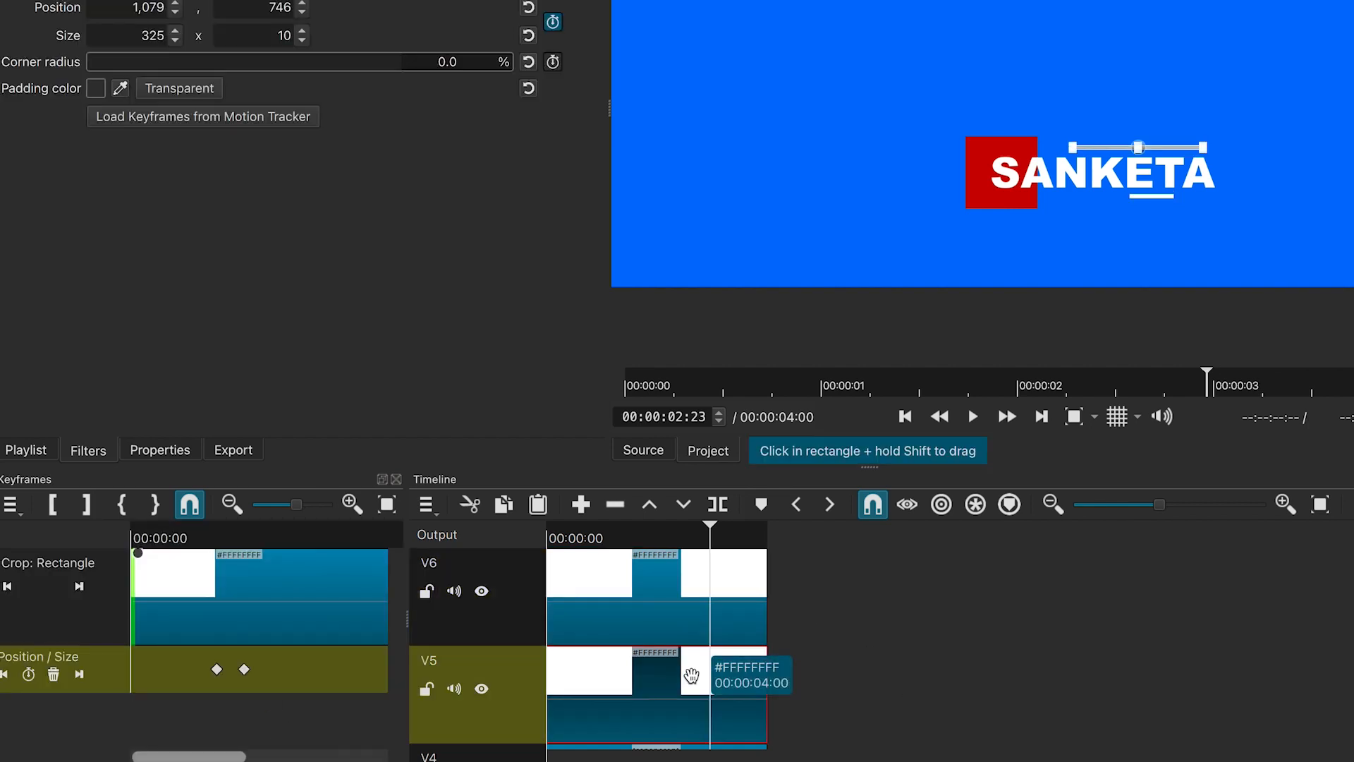
pyautogui.moveTo(207, 758); pyautogui.dragTo(307, 758)
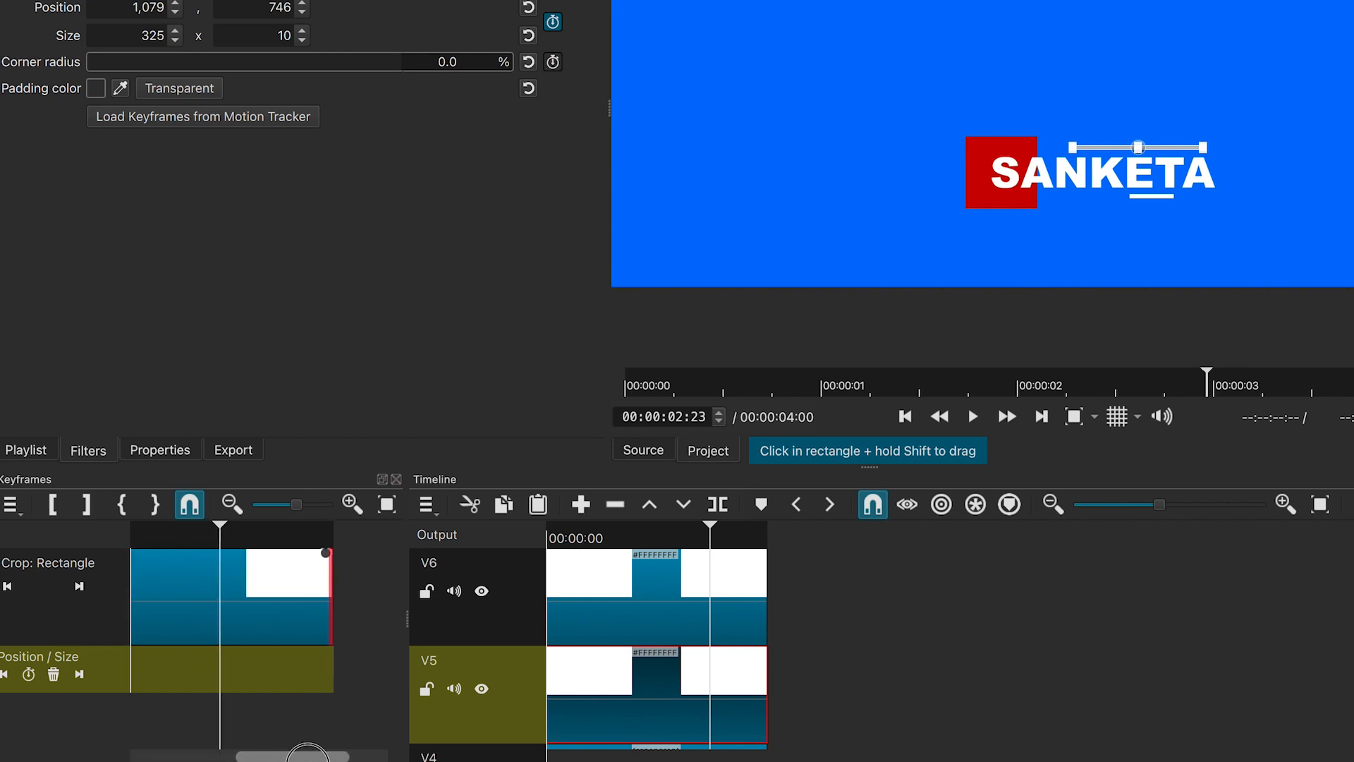
pyautogui.click(29, 675)
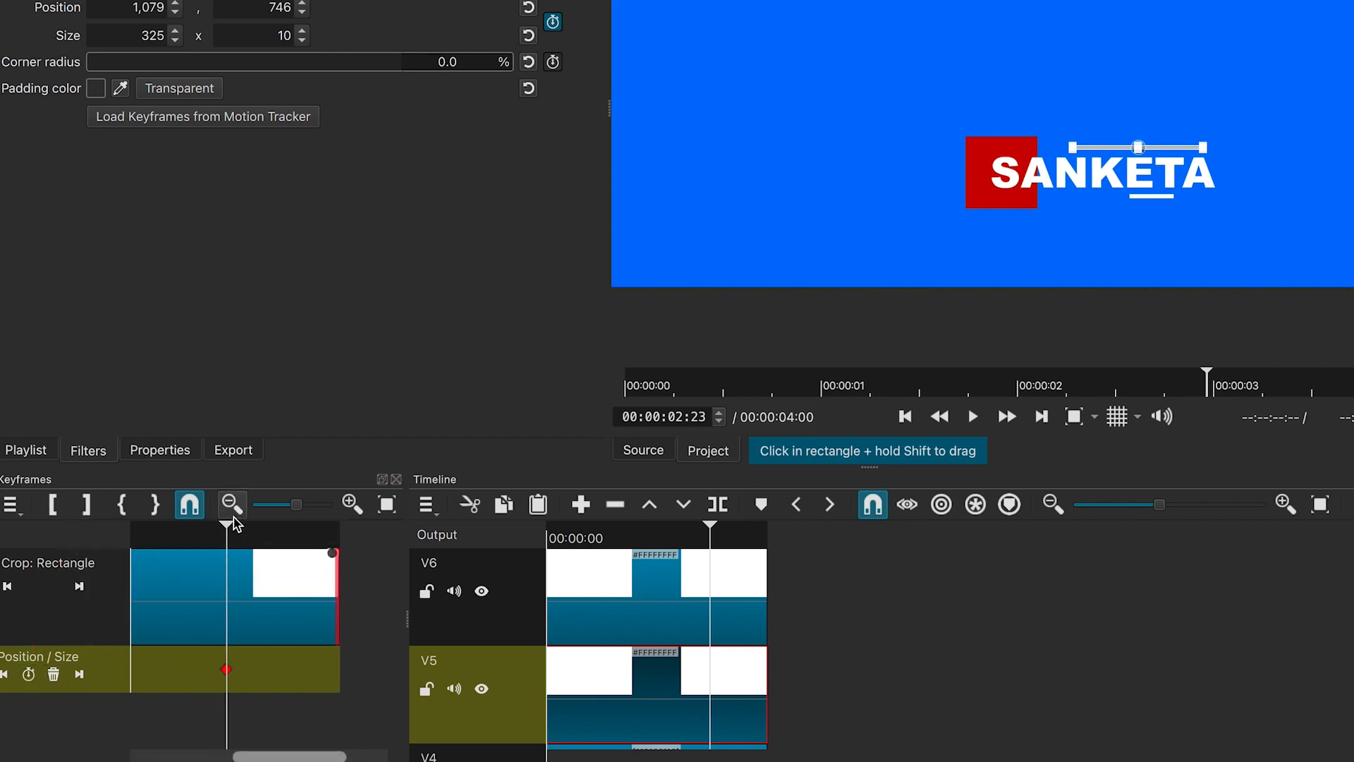
# Step: Shrink the upper bar's crop on V5 toward its left end to 0 x 10 at 00:00:03:05
pyautogui.click(248, 536)
pyautogui.moveTo(252, 540); pyautogui.dragTo(256, 540)
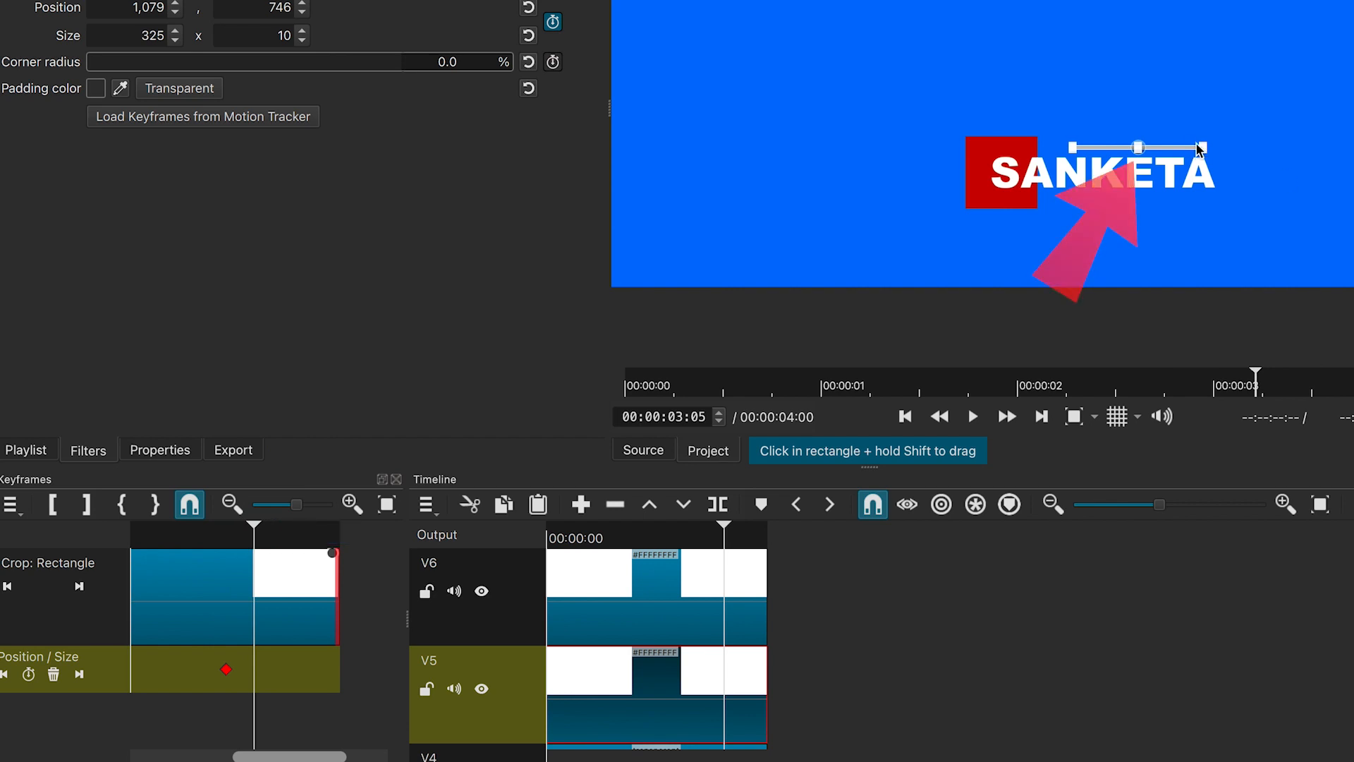
pyautogui.moveTo(1203, 145); pyautogui.dragTo(1073, 142)
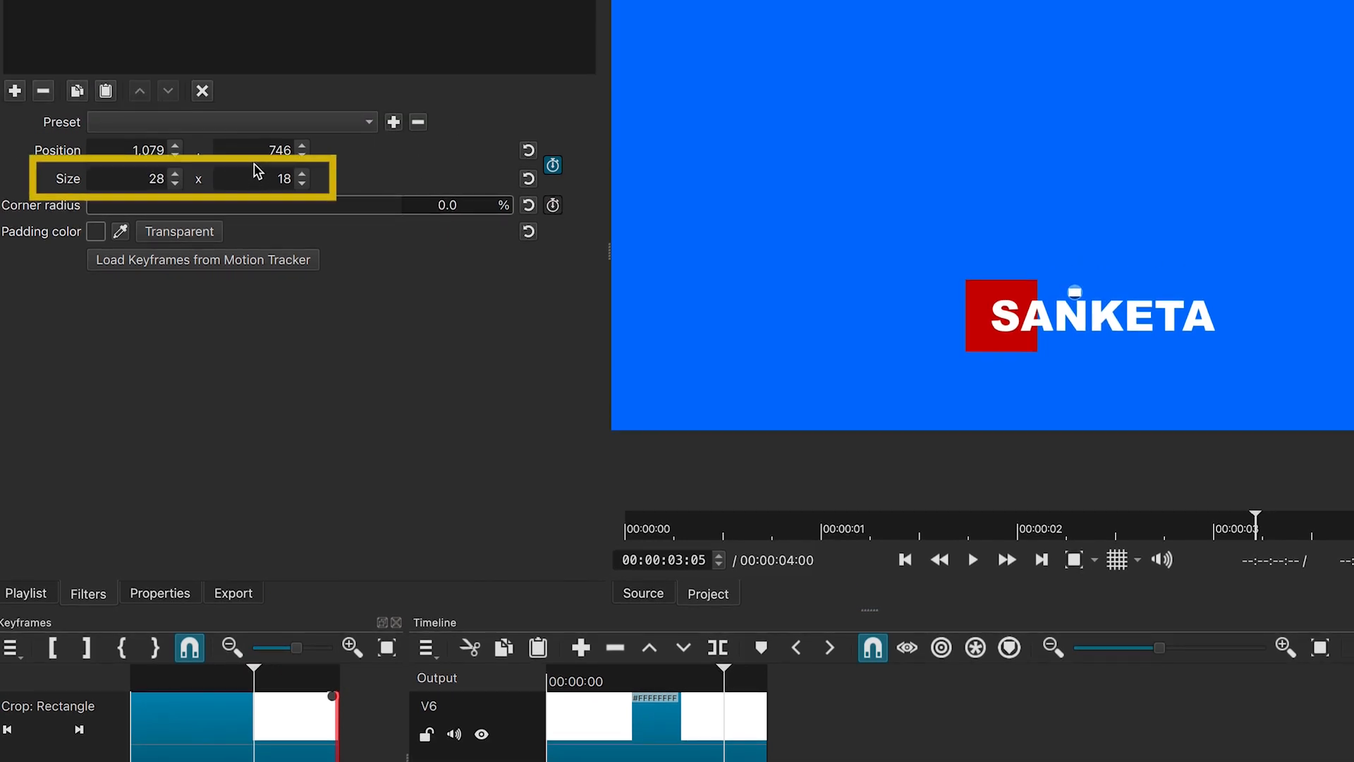
pyautogui.doubleClick(282, 35)
pyautogui.write('1')
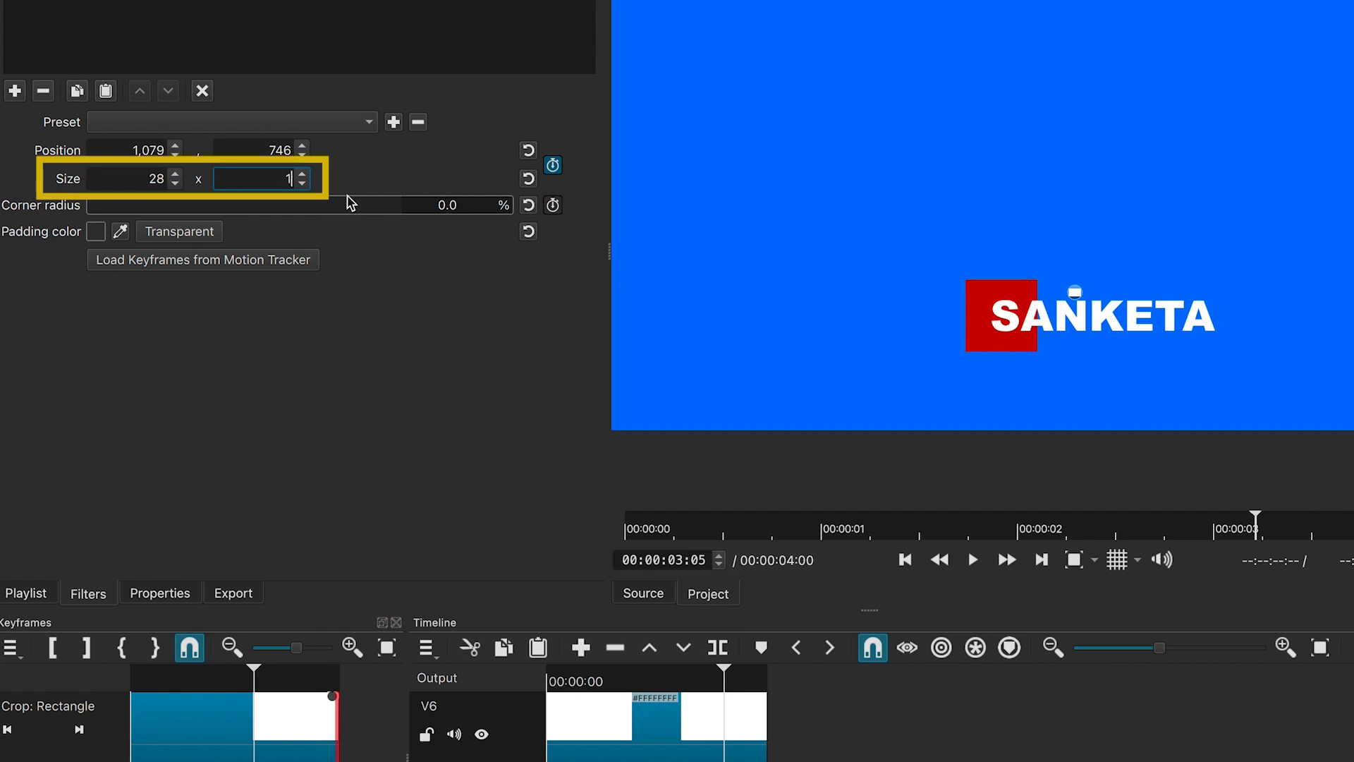
pyautogui.doubleClick(132, 184)
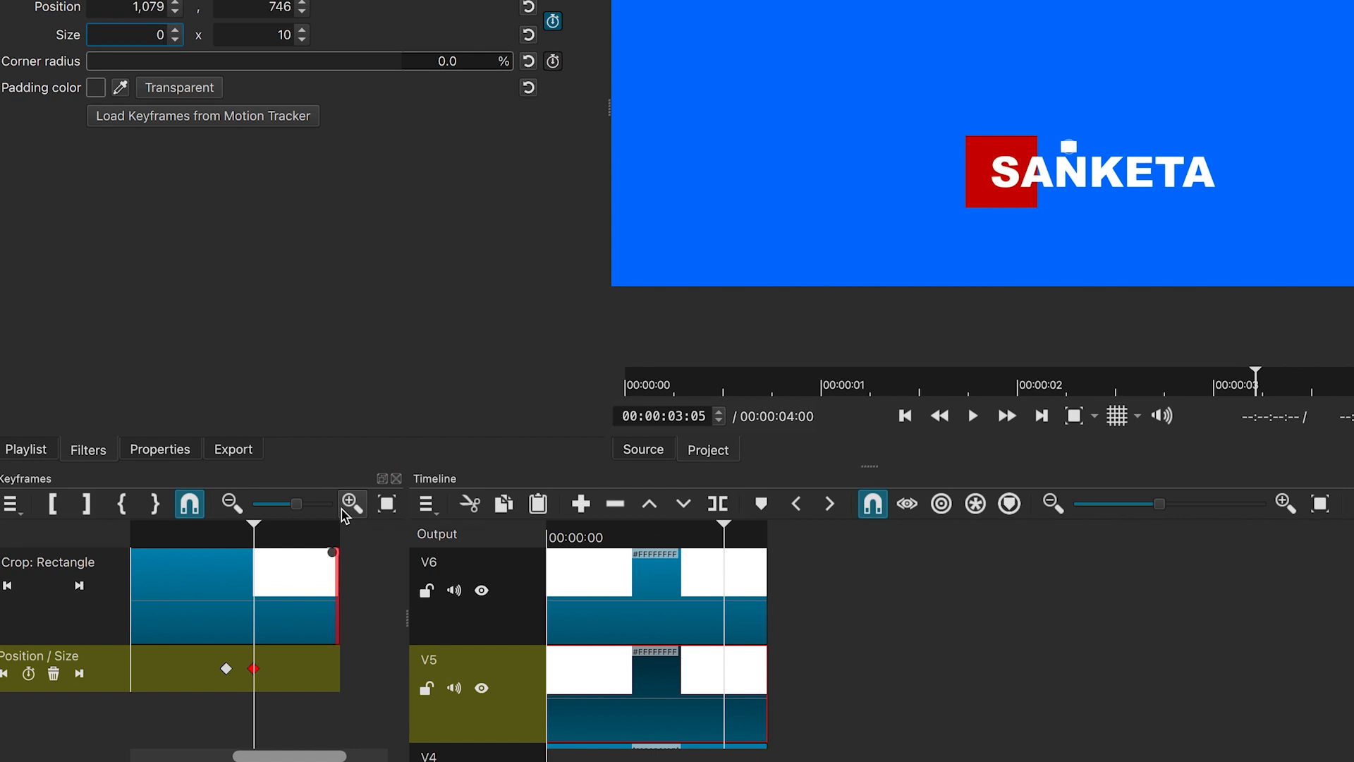
# Step: Add a position and size keyframe to the SANKETA title's rectangle crop on V4 at 00:00:03:02
pyautogui.moveTo(254, 539); pyautogui.dragTo(242, 544)
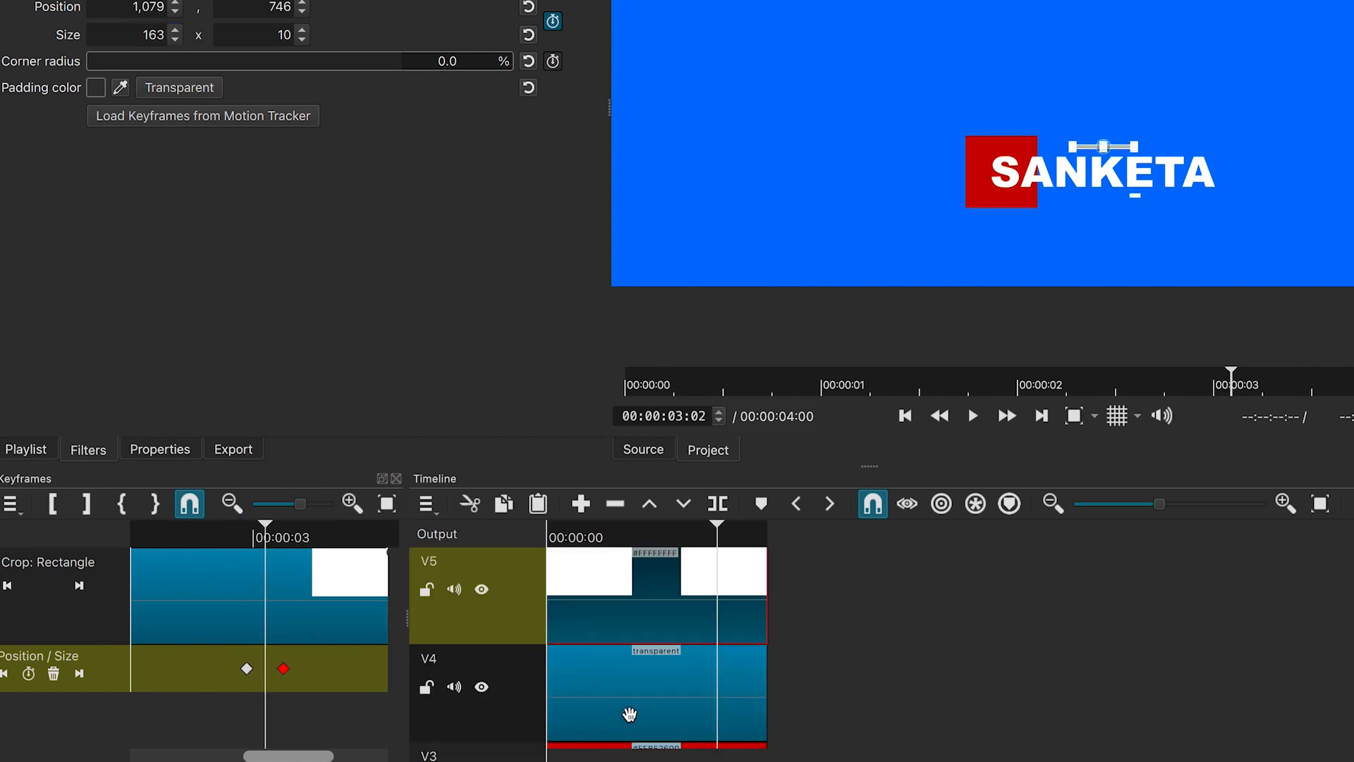
pyautogui.click(629, 715)
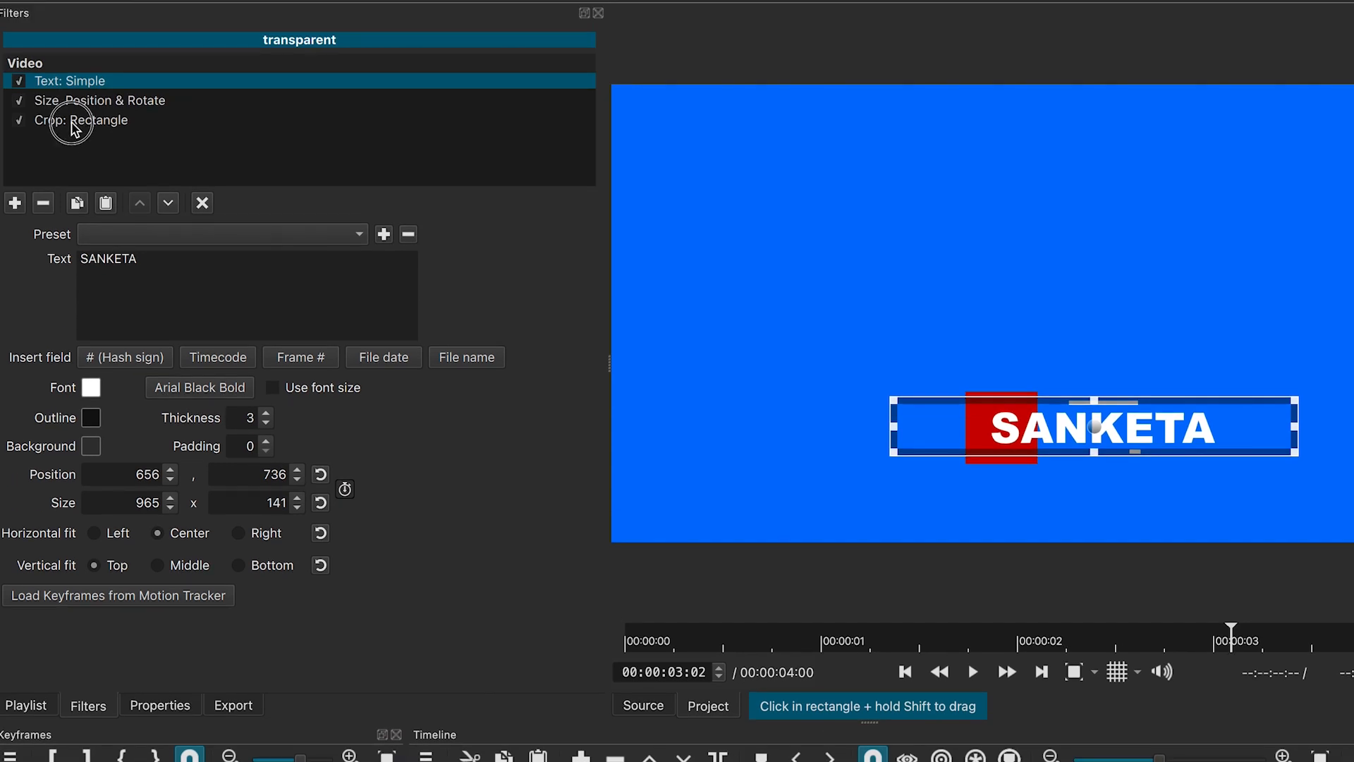
pyautogui.click(72, 122)
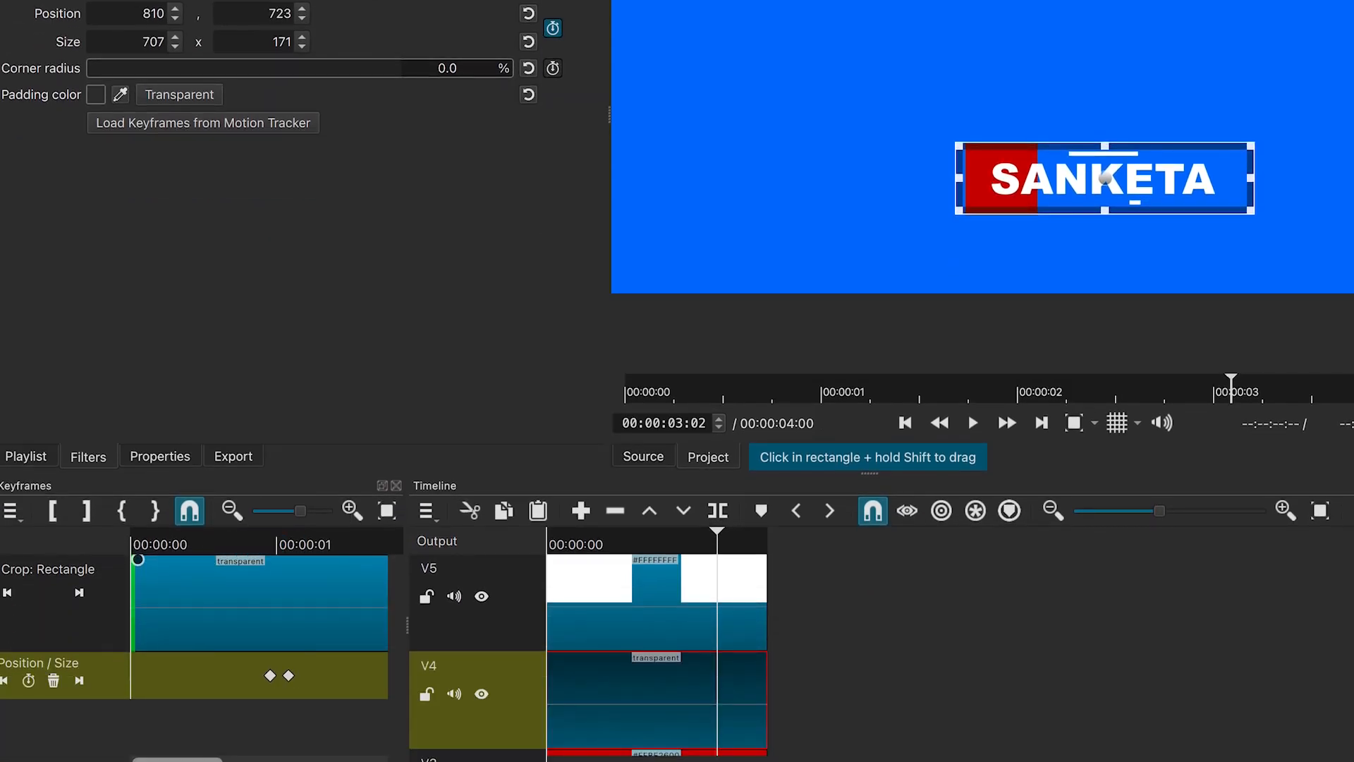
pyautogui.moveTo(184, 758); pyautogui.dragTo(288, 759)
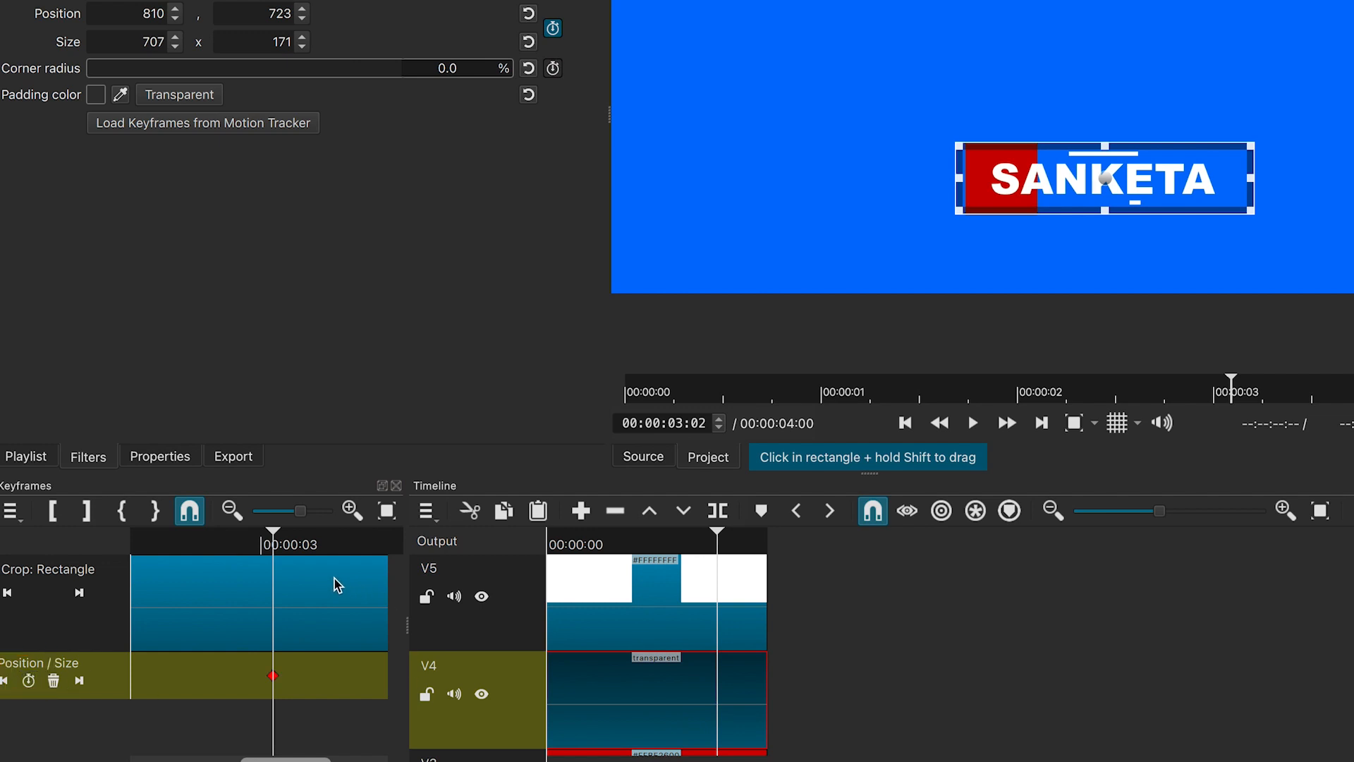
# Step: Shrink the title's crop toward its left end to 69 x 171 at 00:00:03:06 and delay that keyframe by two frames
pyautogui.moveTo(272, 544); pyautogui.dragTo(298, 547)
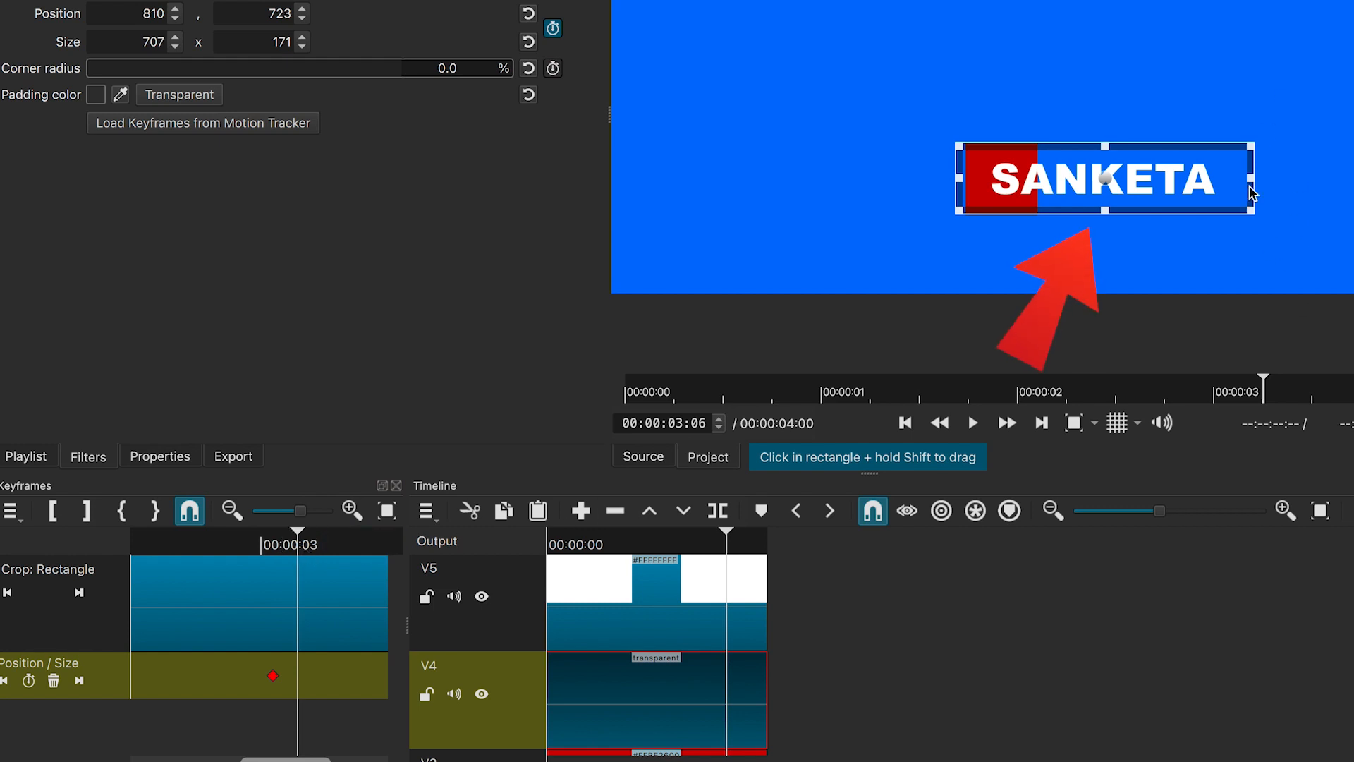
pyautogui.moveTo(1254, 181); pyautogui.dragTo(966, 197)
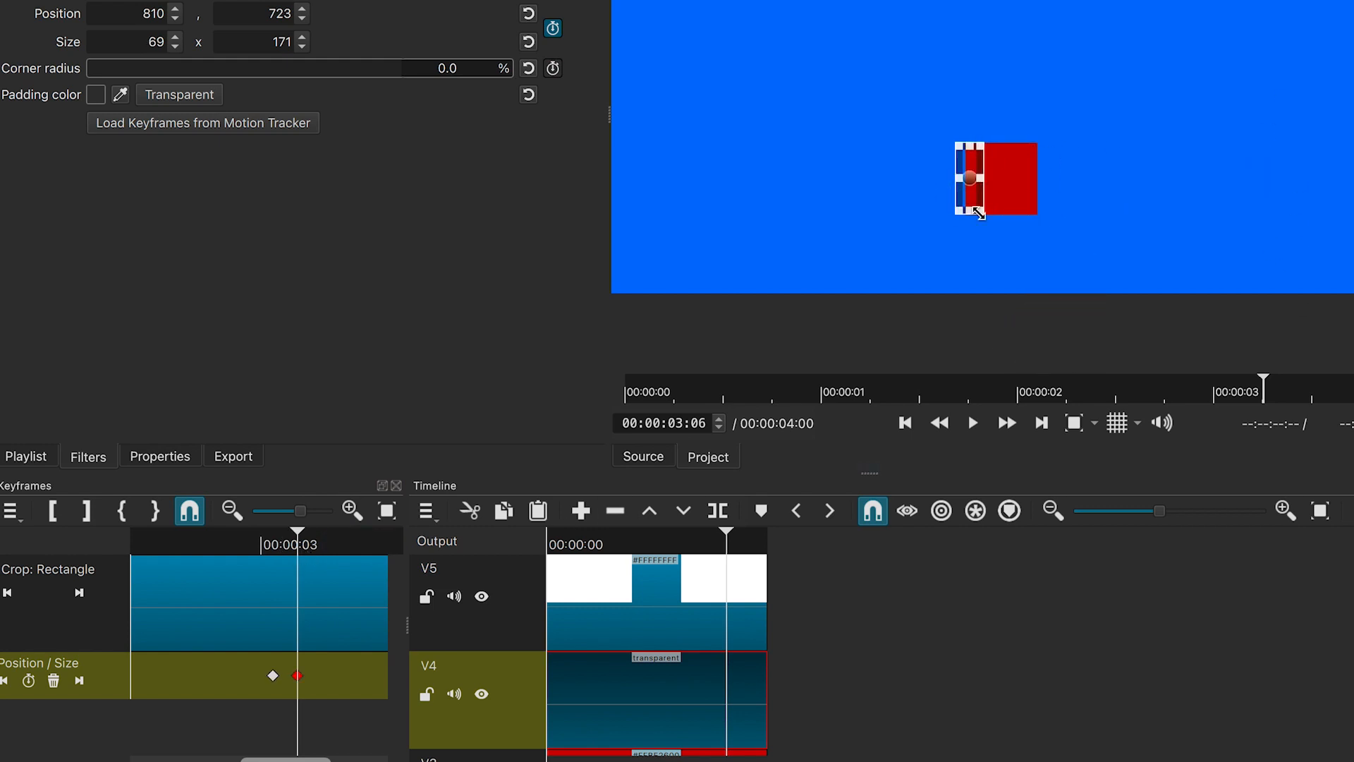
pyautogui.moveTo(295, 536); pyautogui.dragTo(285, 538)
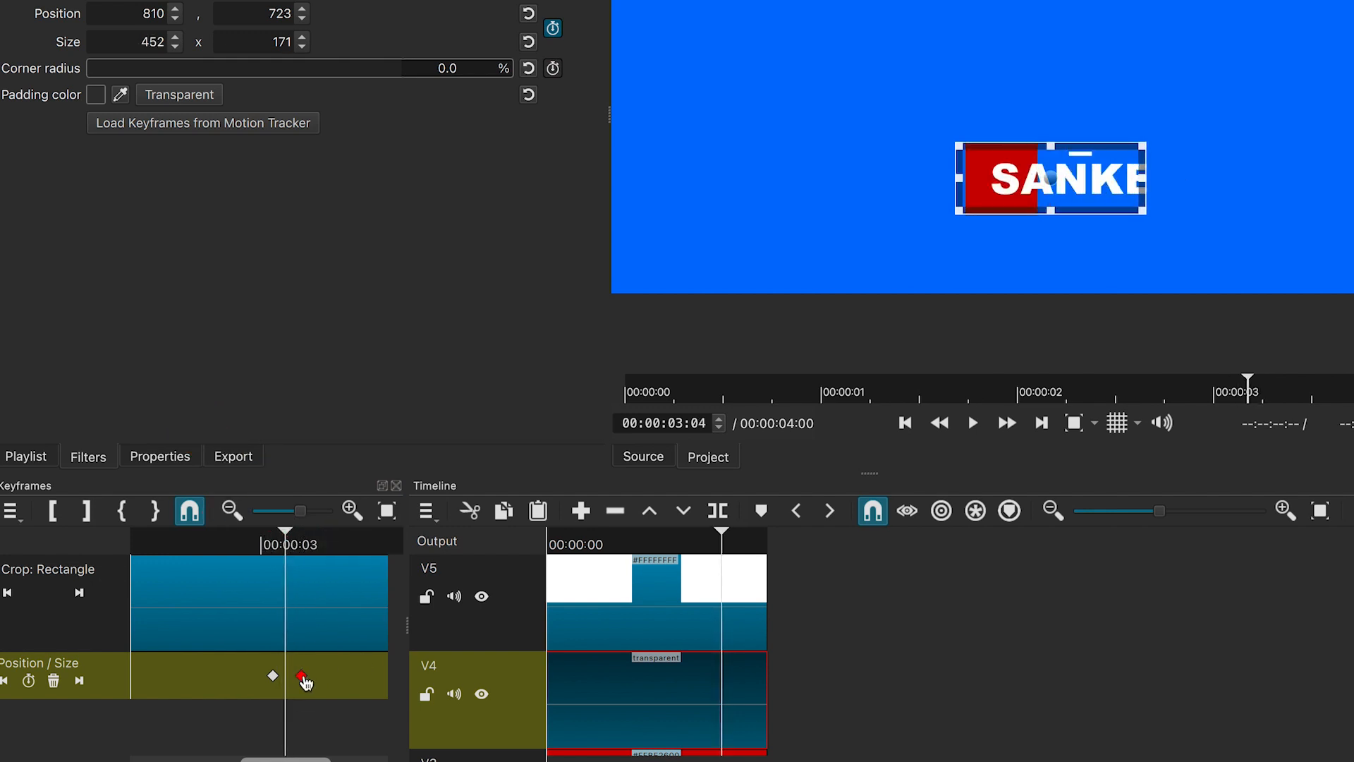
pyautogui.moveTo(301, 676); pyautogui.dragTo(310, 676)
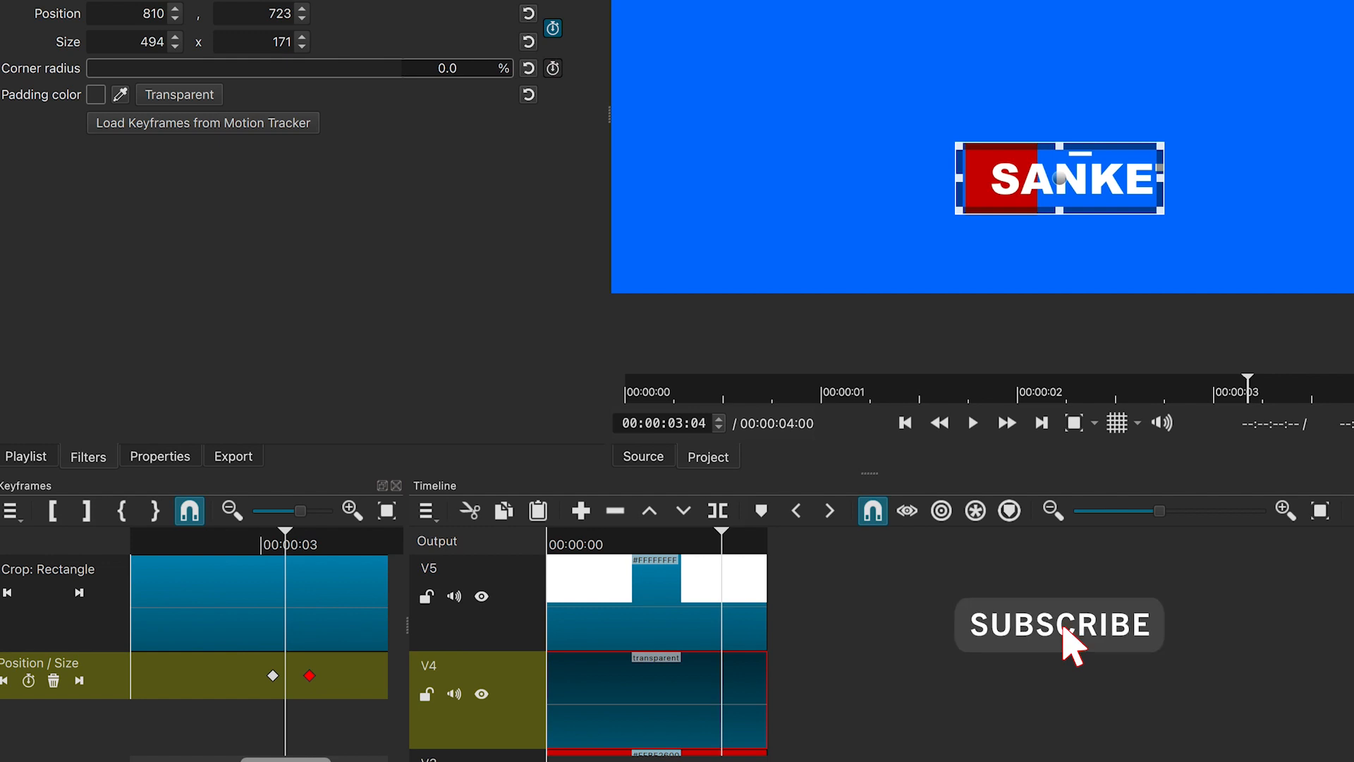
# Step: Split the red square clip on V3 at 00:00:03:04
pyautogui.scroll(-3, 656, 656)
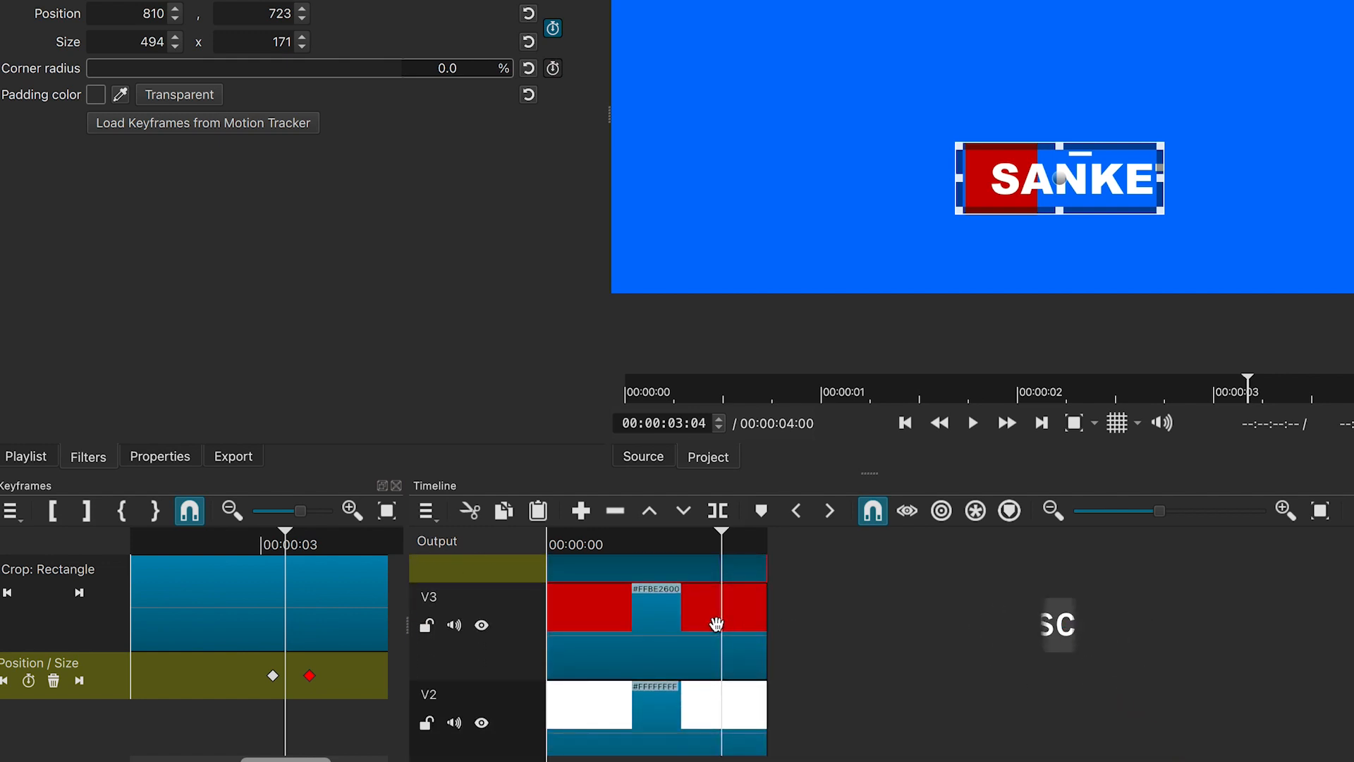
pyautogui.click(717, 624)
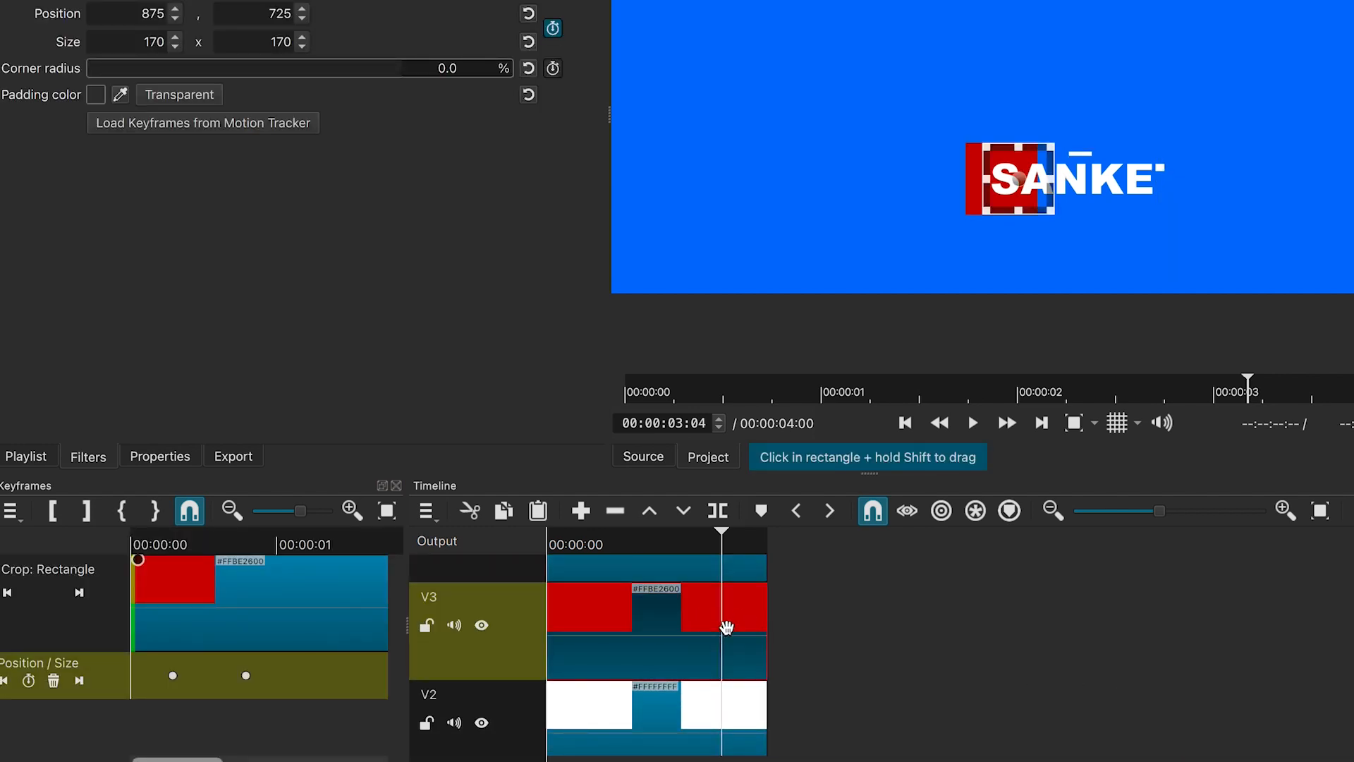
pyautogui.press('s')
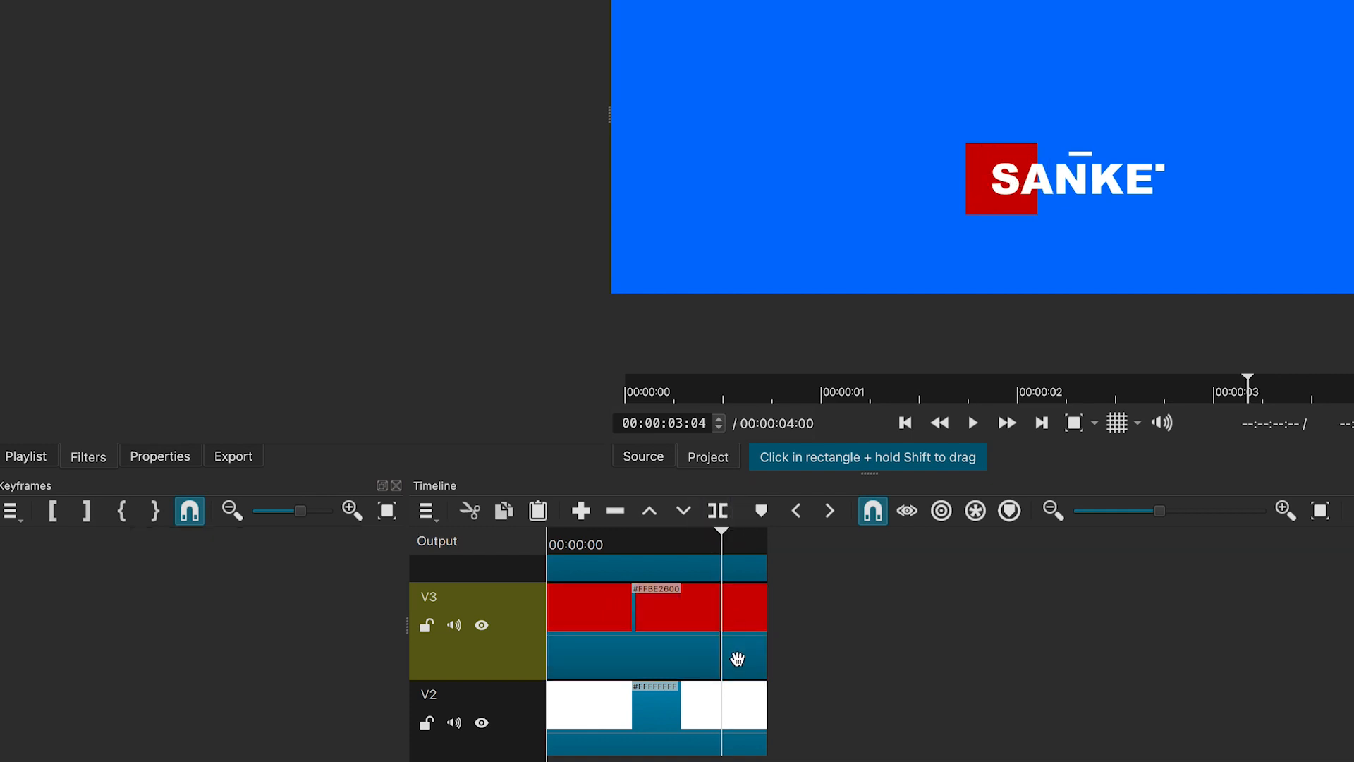
# Step: Add a position and size keyframe to the crop of the red square's second part at 00:00:03:05
pyautogui.click(750, 619)
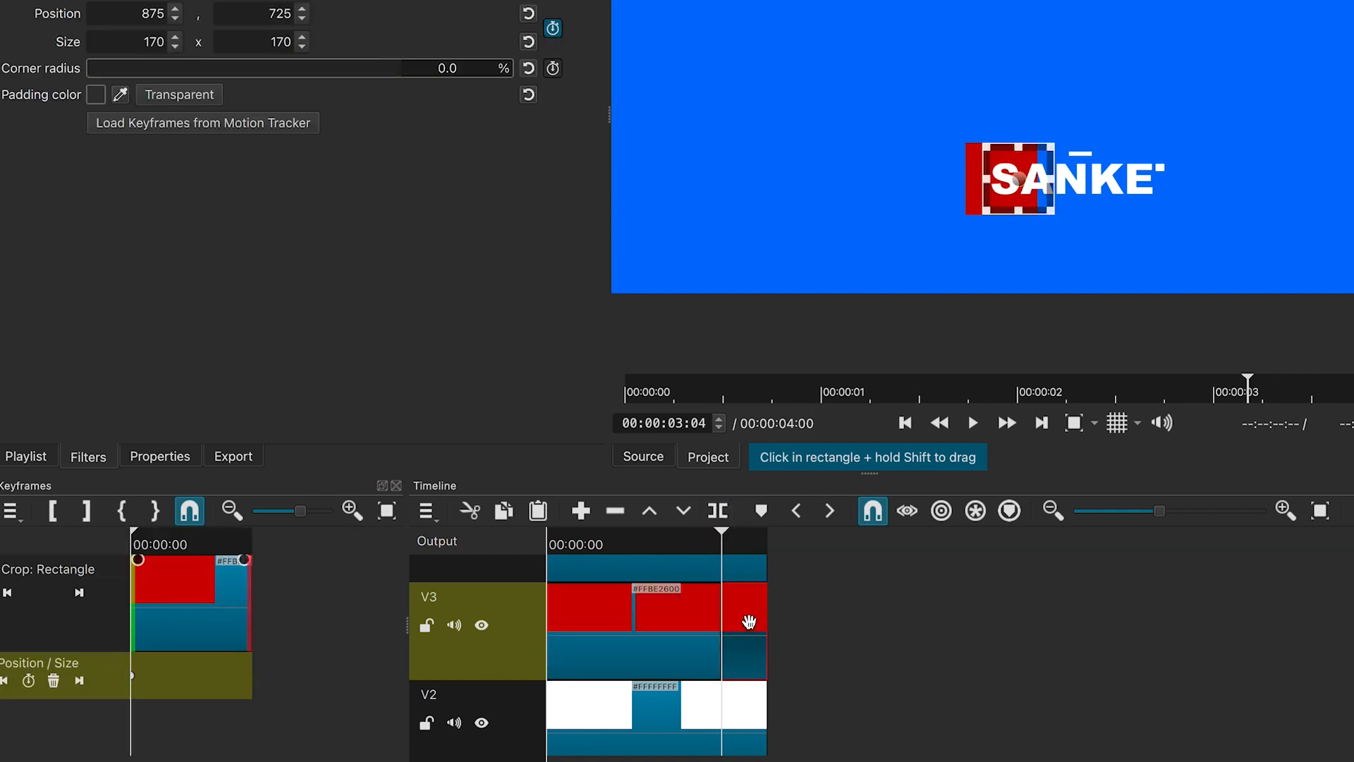
pyautogui.press('Right')
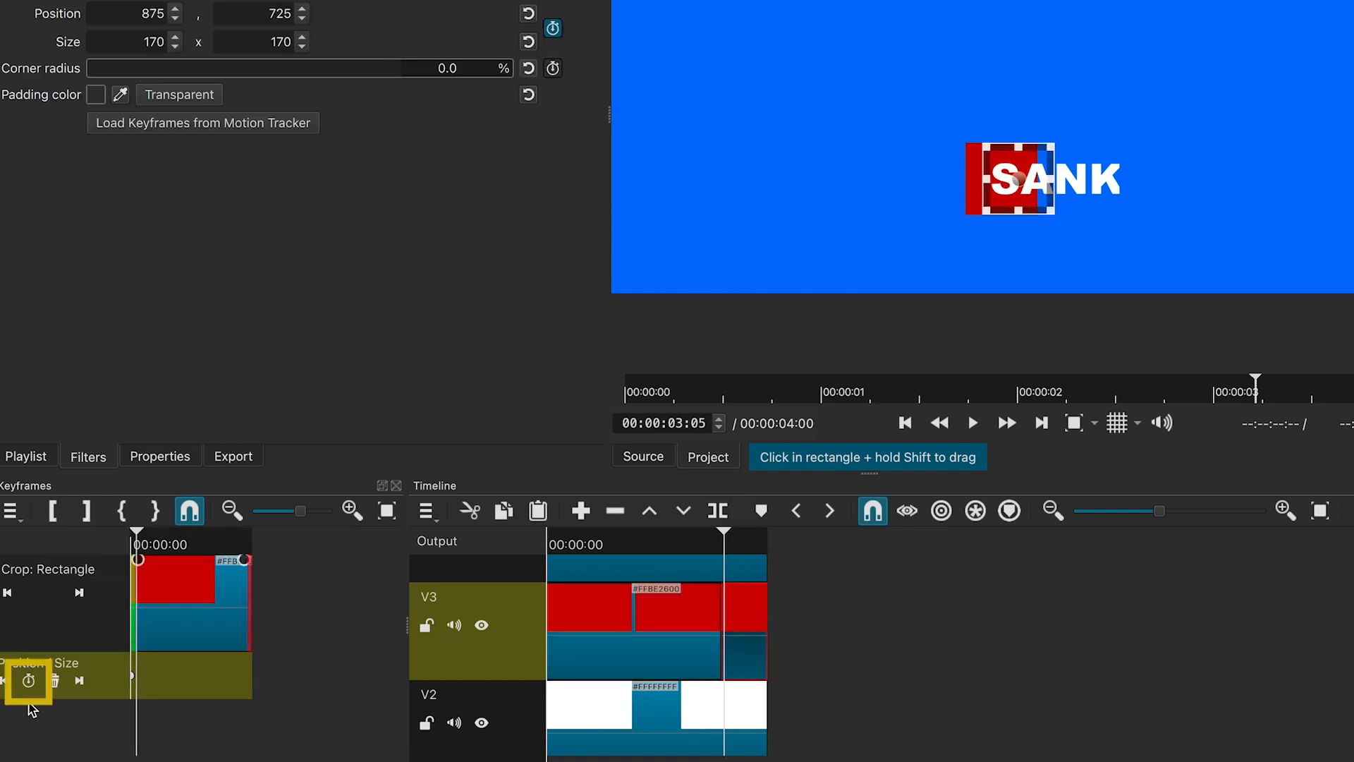
pyautogui.click(28, 682)
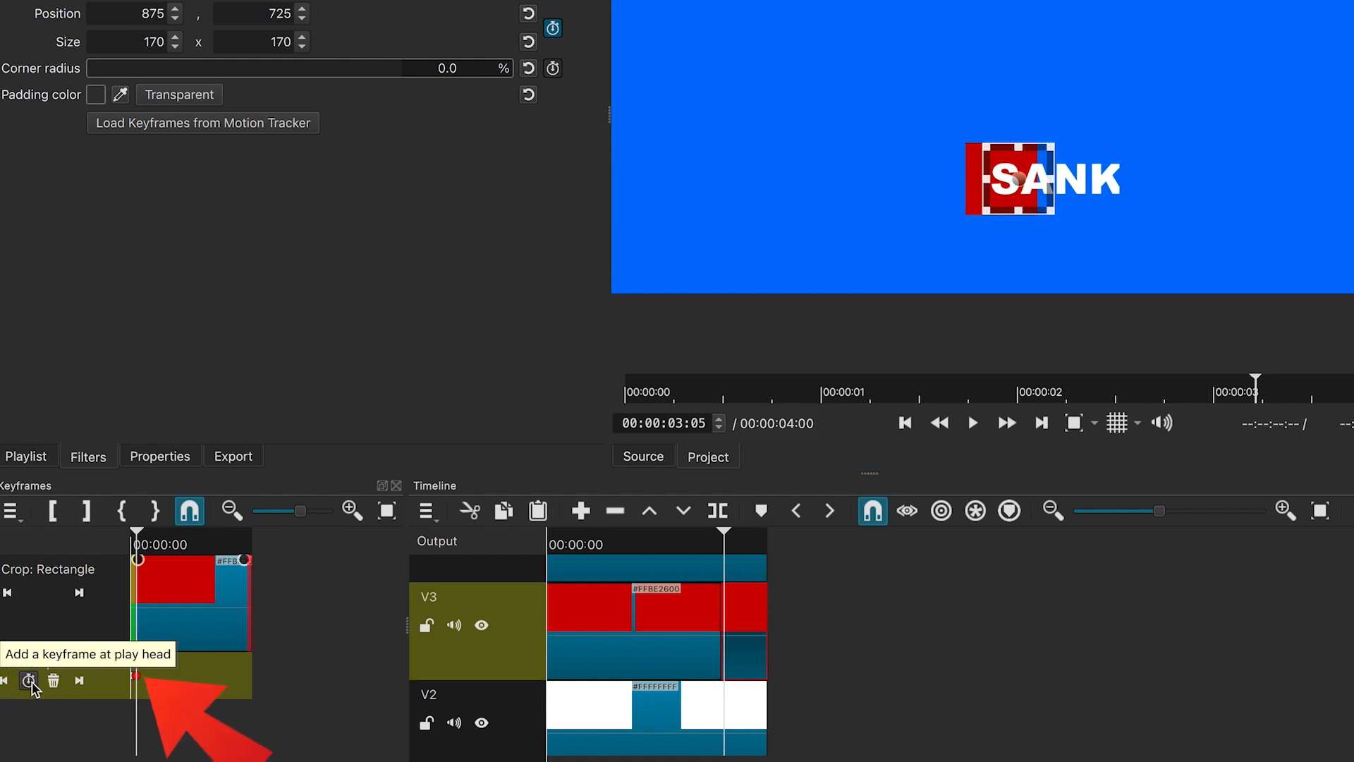
# Step: Show the preview grid and shrink the red square's crop to 0 x 0 at 00:00:03:08
pyautogui.click(729, 538)
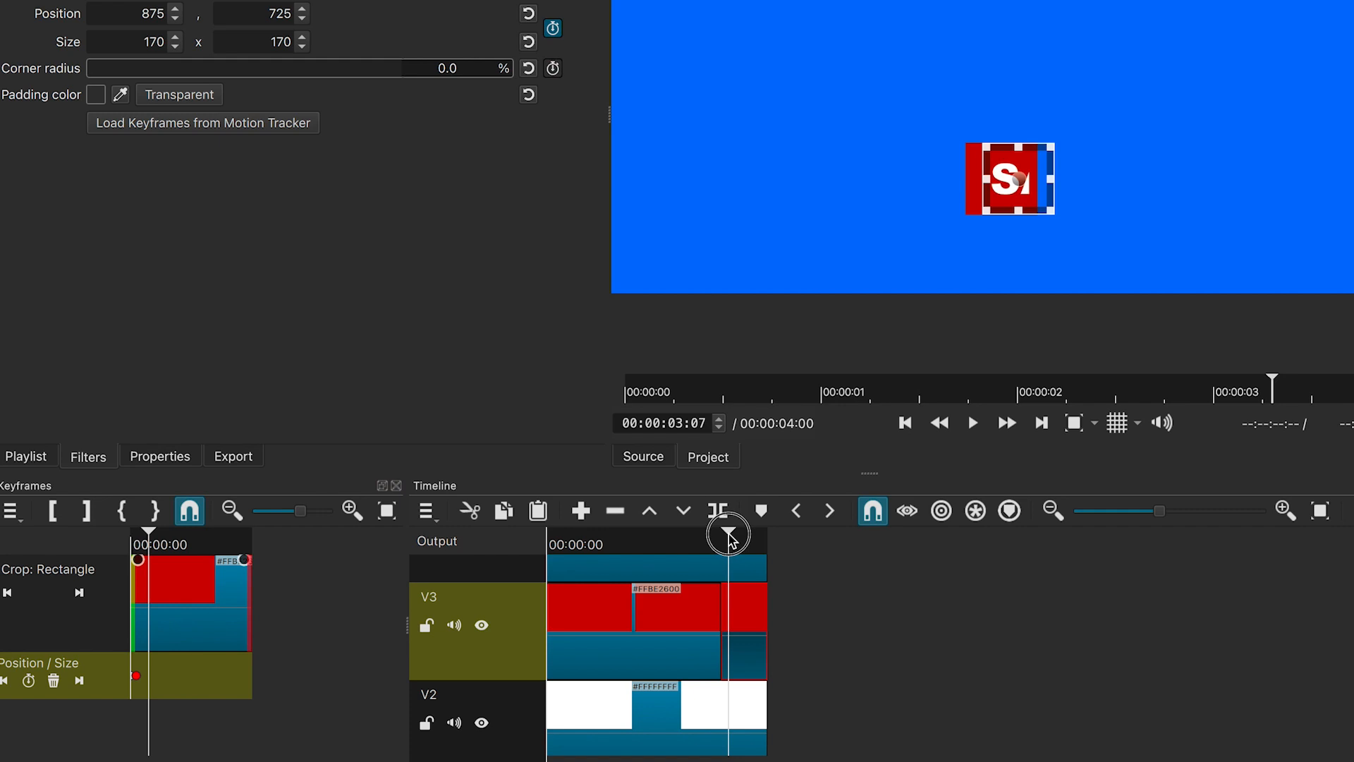
pyautogui.moveTo(729, 534); pyautogui.dragTo(731, 534)
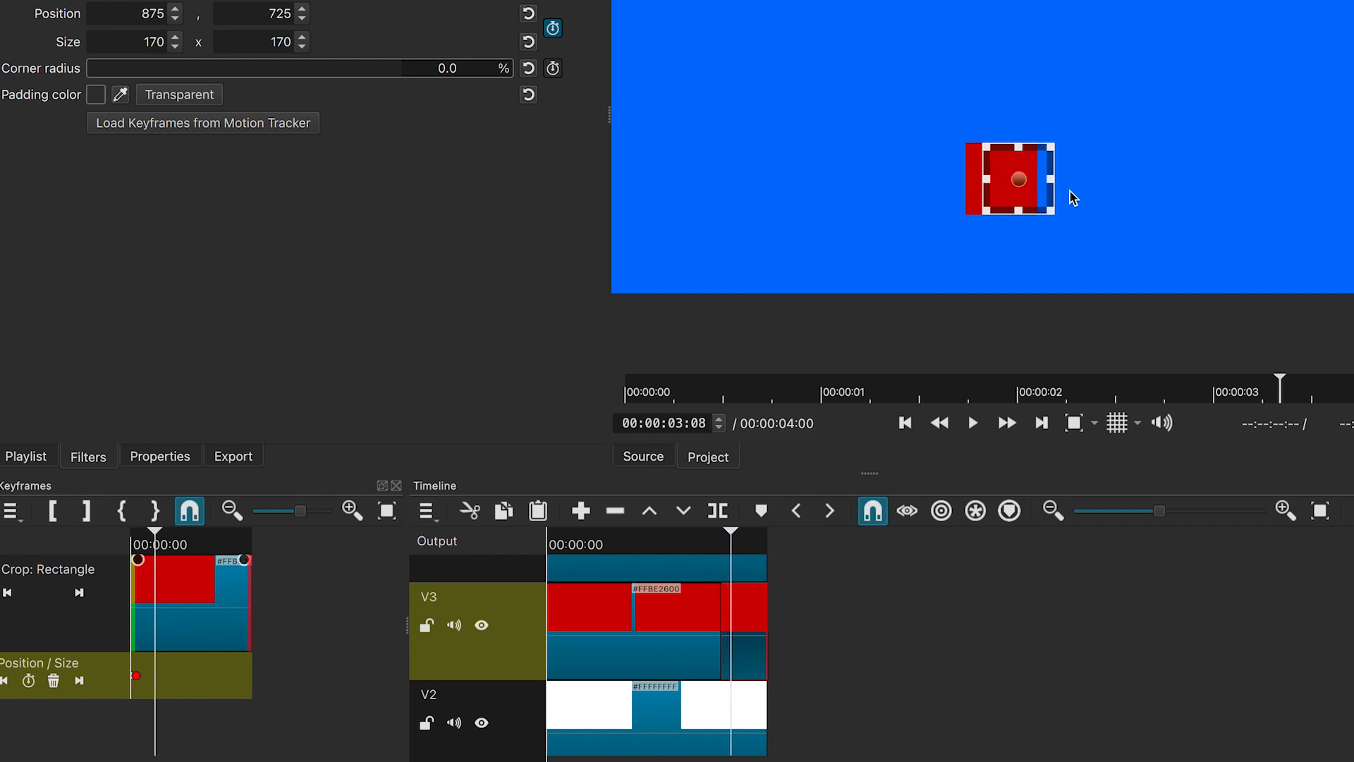
pyautogui.click(1119, 423)
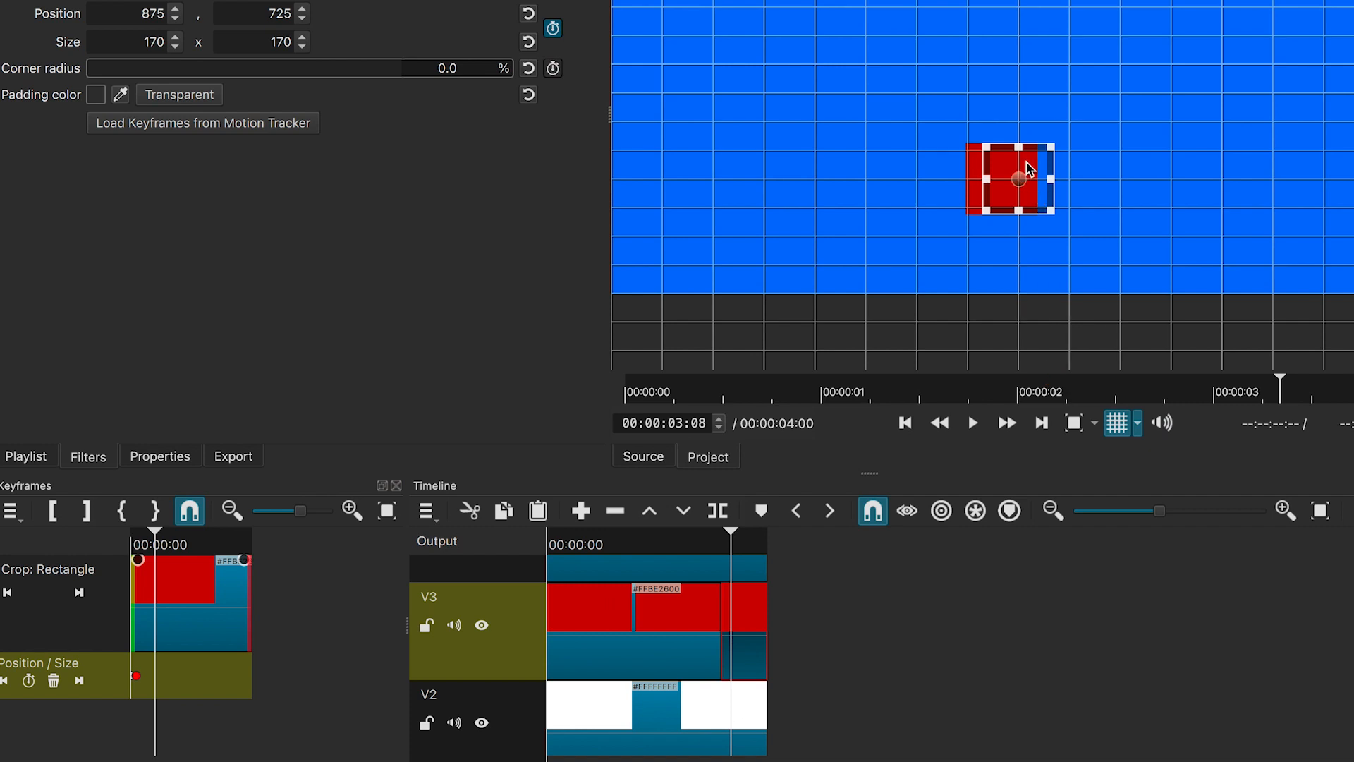
pyautogui.moveTo(1021, 145); pyautogui.dragTo(985, 192)
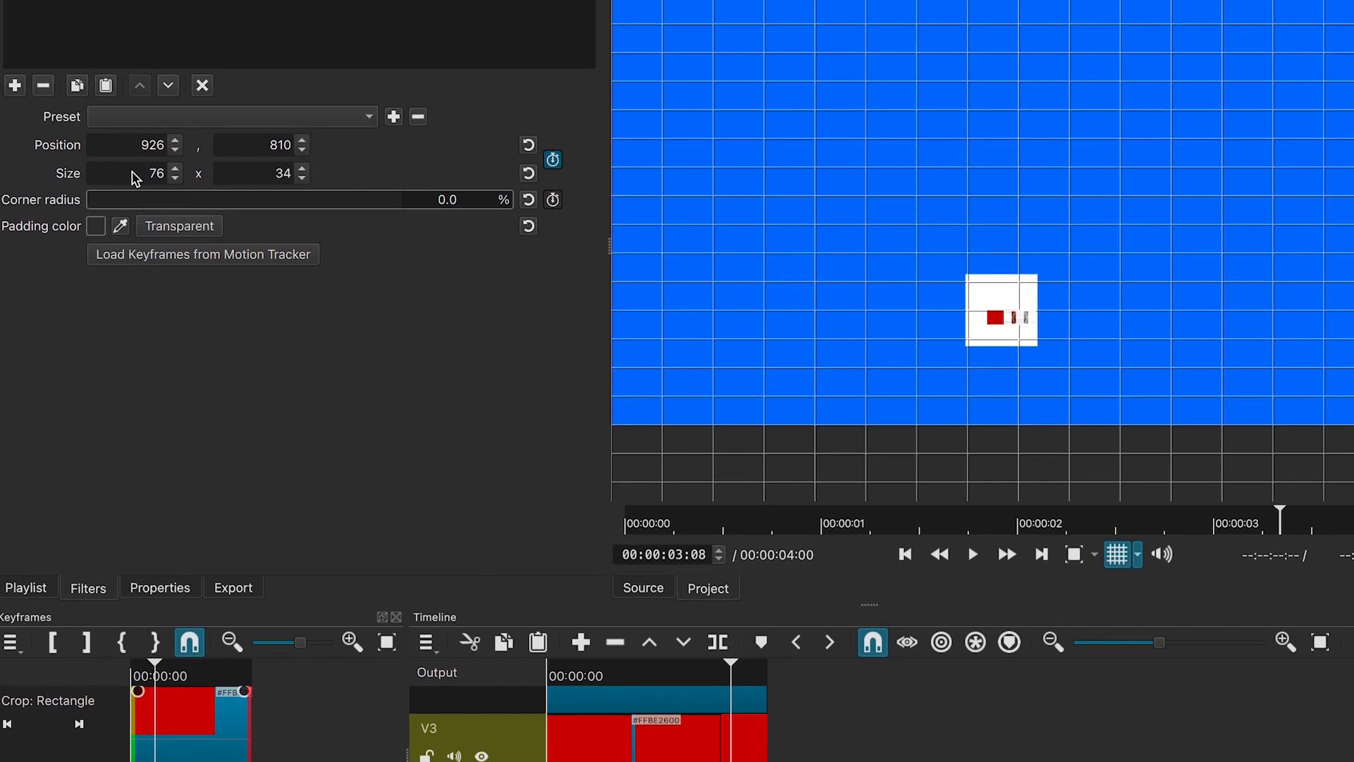
pyautogui.doubleClick(161, 43)
pyautogui.write('0')
pyautogui.click(289, 211)
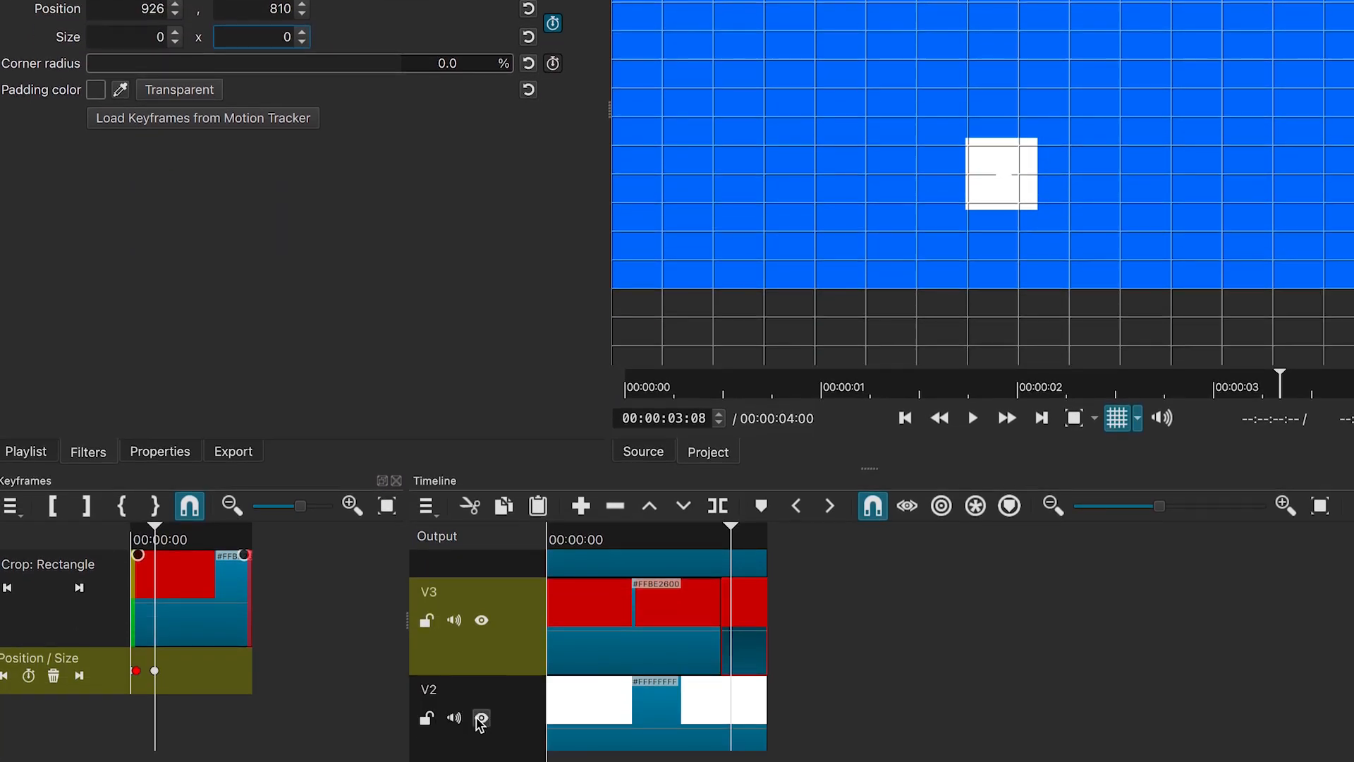
# Step: Hide track V2, centre the red square's collapsed crop at position 962, 813, and check the shrink by scrubbing
pyautogui.click(481, 718)
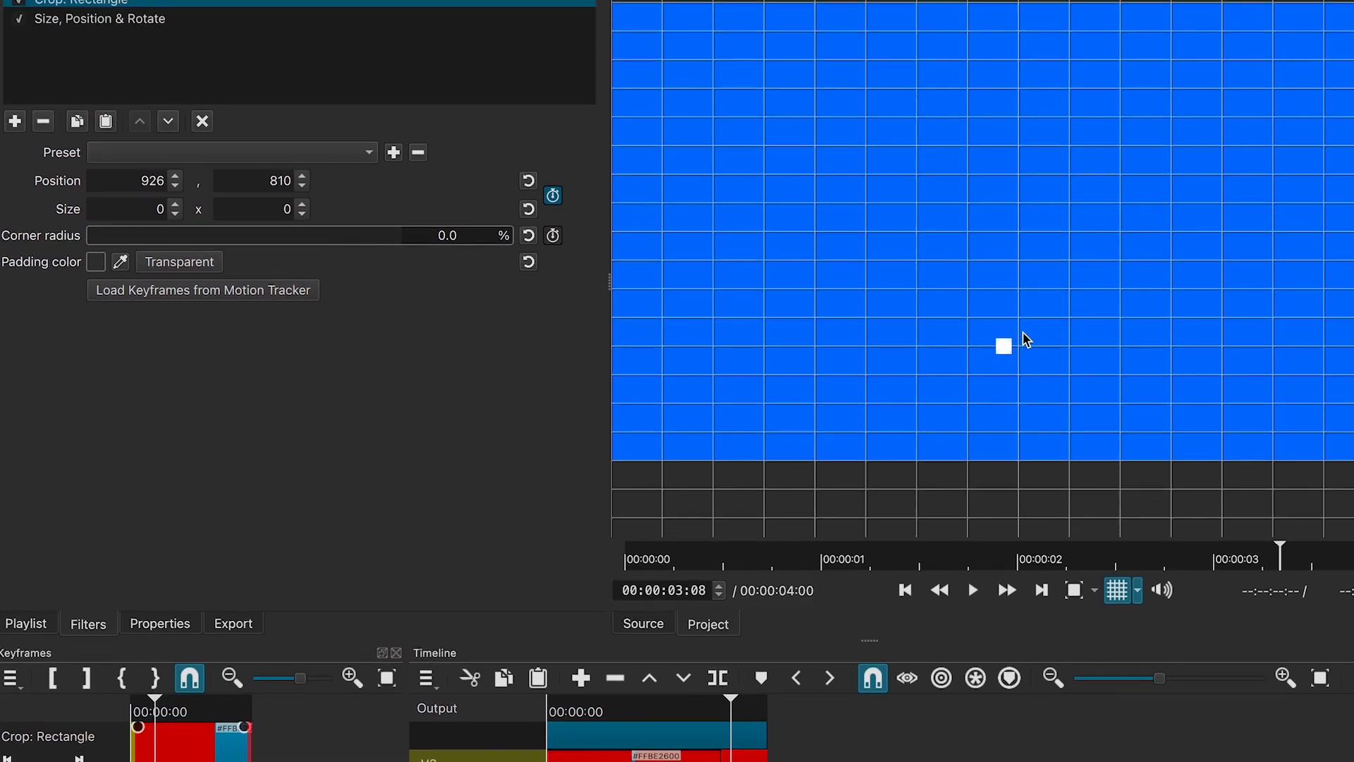
pyautogui.click(176, 176)
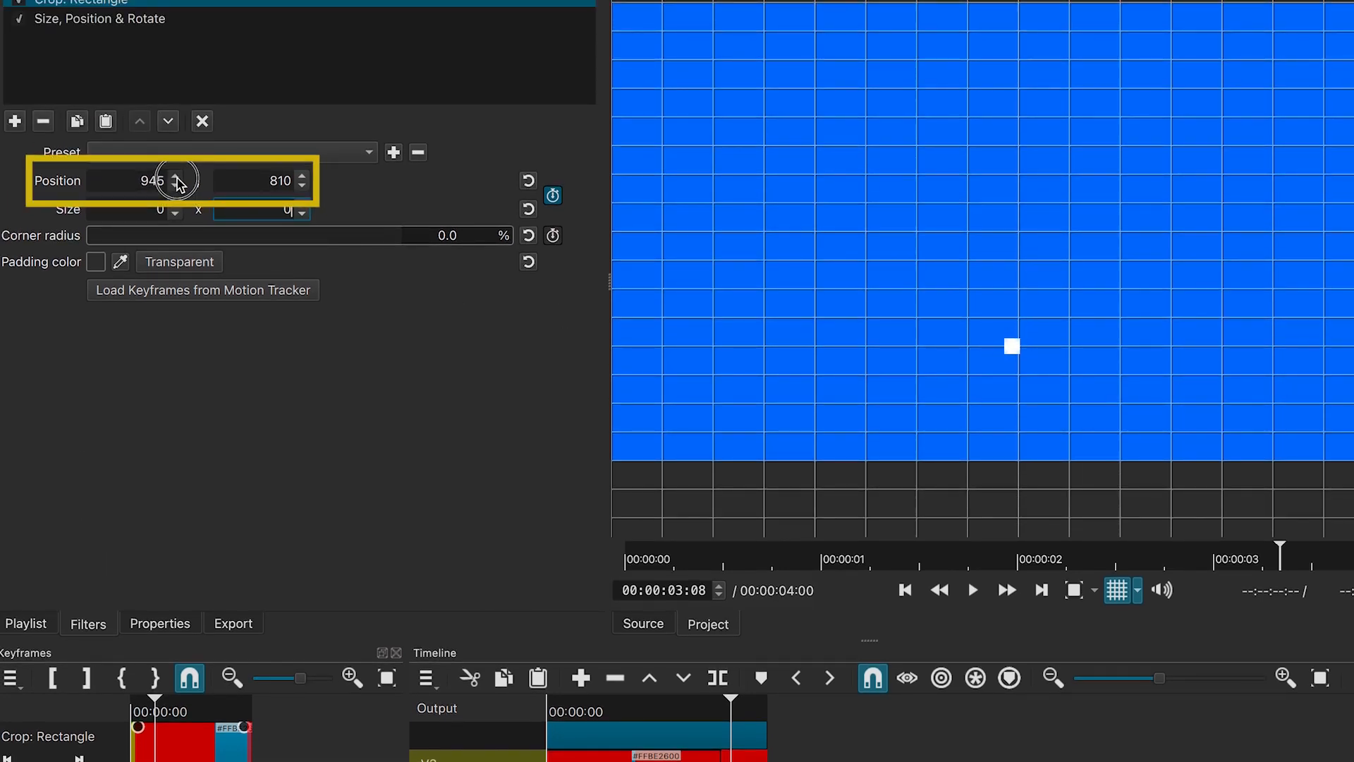
pyautogui.click(175, 177)
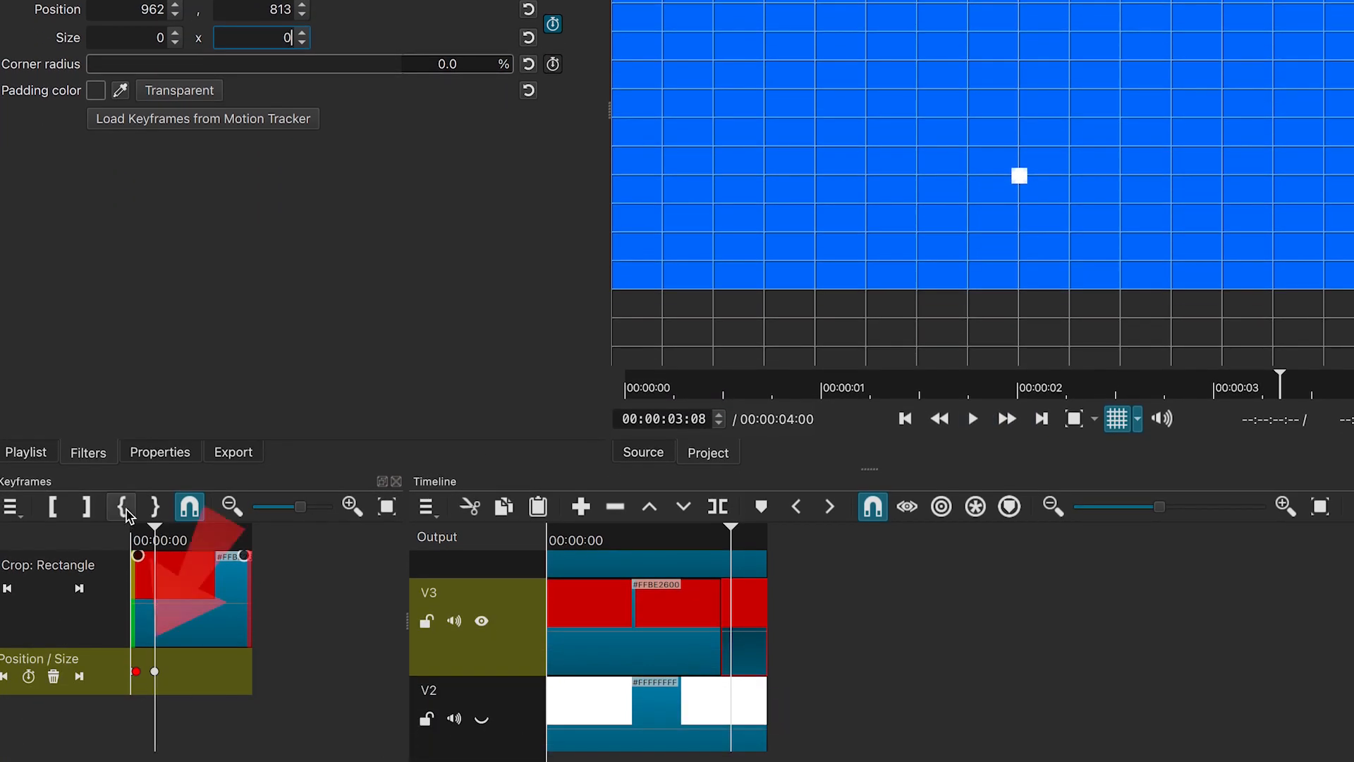
pyautogui.click(148, 530)
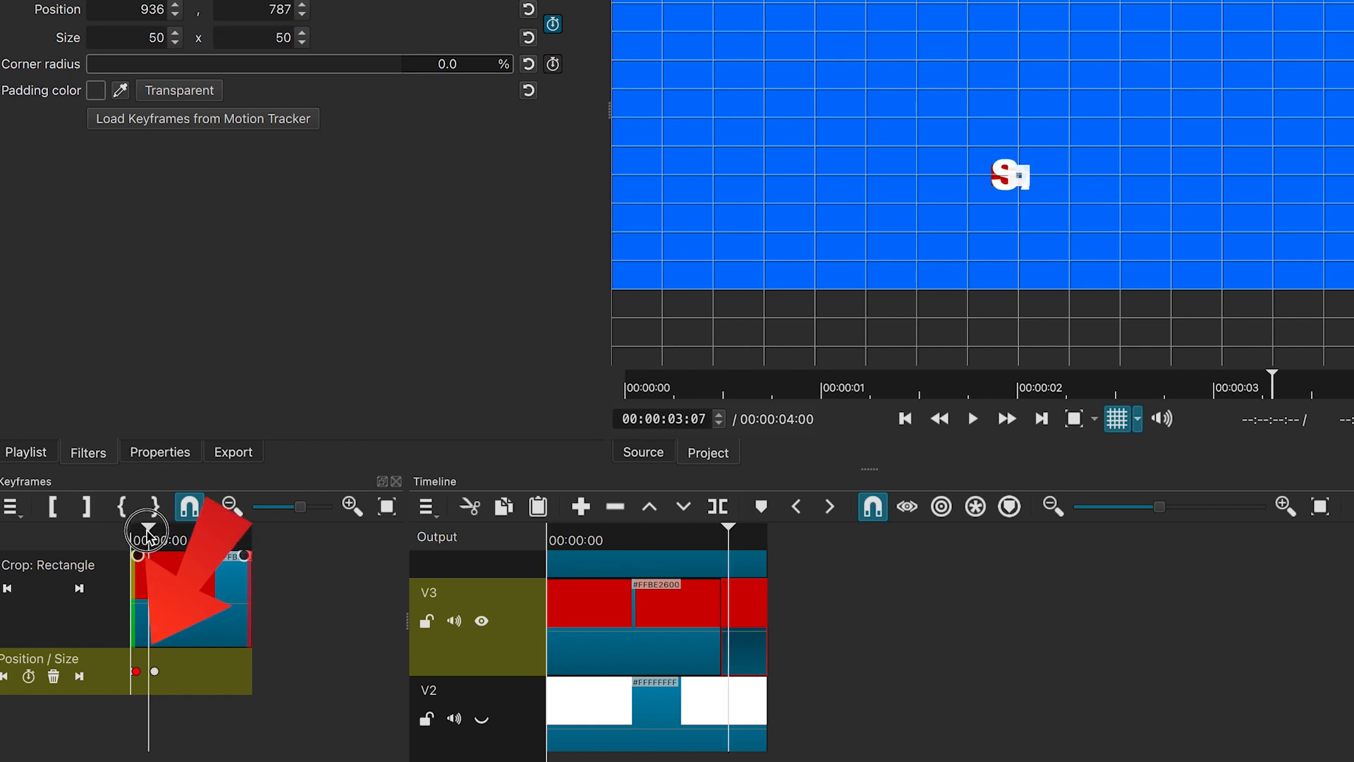
pyautogui.click(144, 530)
# Step: Split the white square clip on V2 at 00:00:03:04 and add a crop keyframe to its second part at 00:00:03:06
pyautogui.click(746, 707)
pyautogui.moveTo(728, 531); pyautogui.dragTo(721, 532)
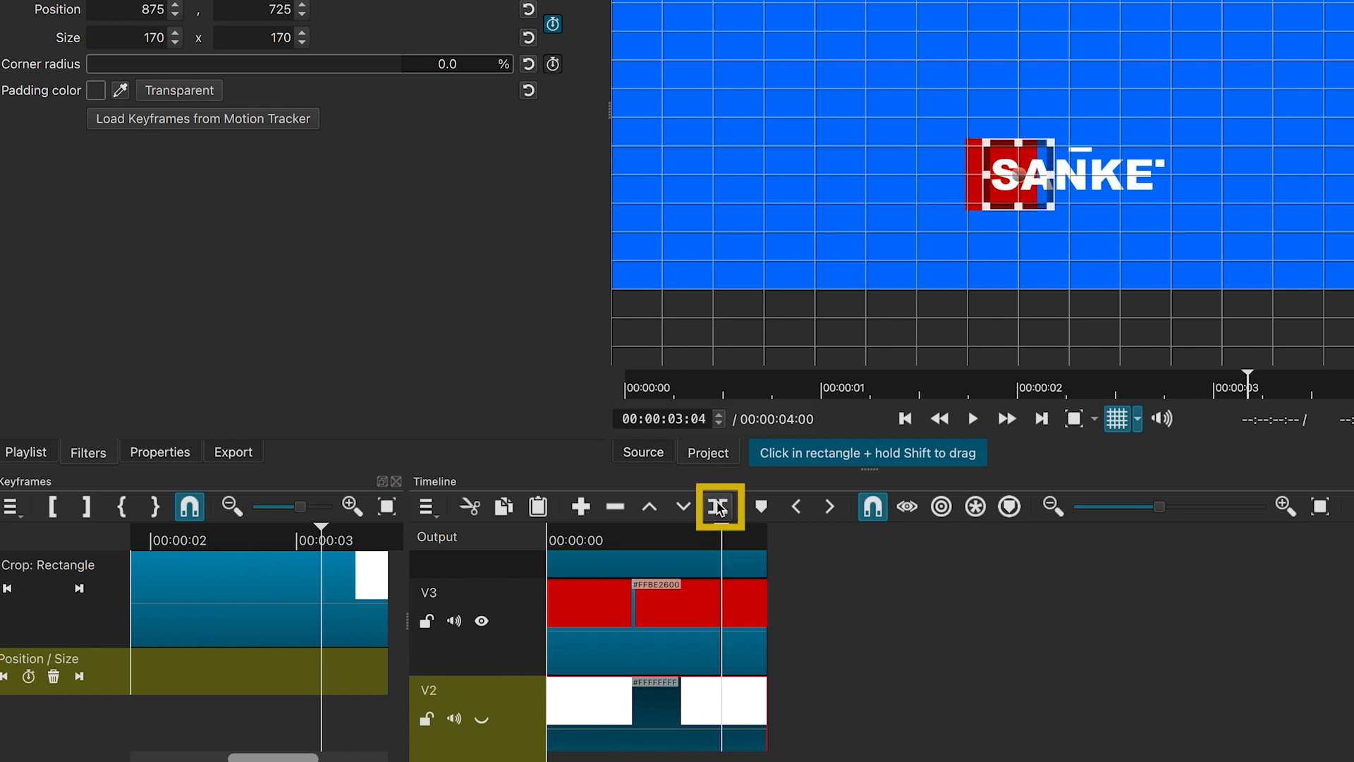
pyautogui.click(717, 506)
pyautogui.click(743, 711)
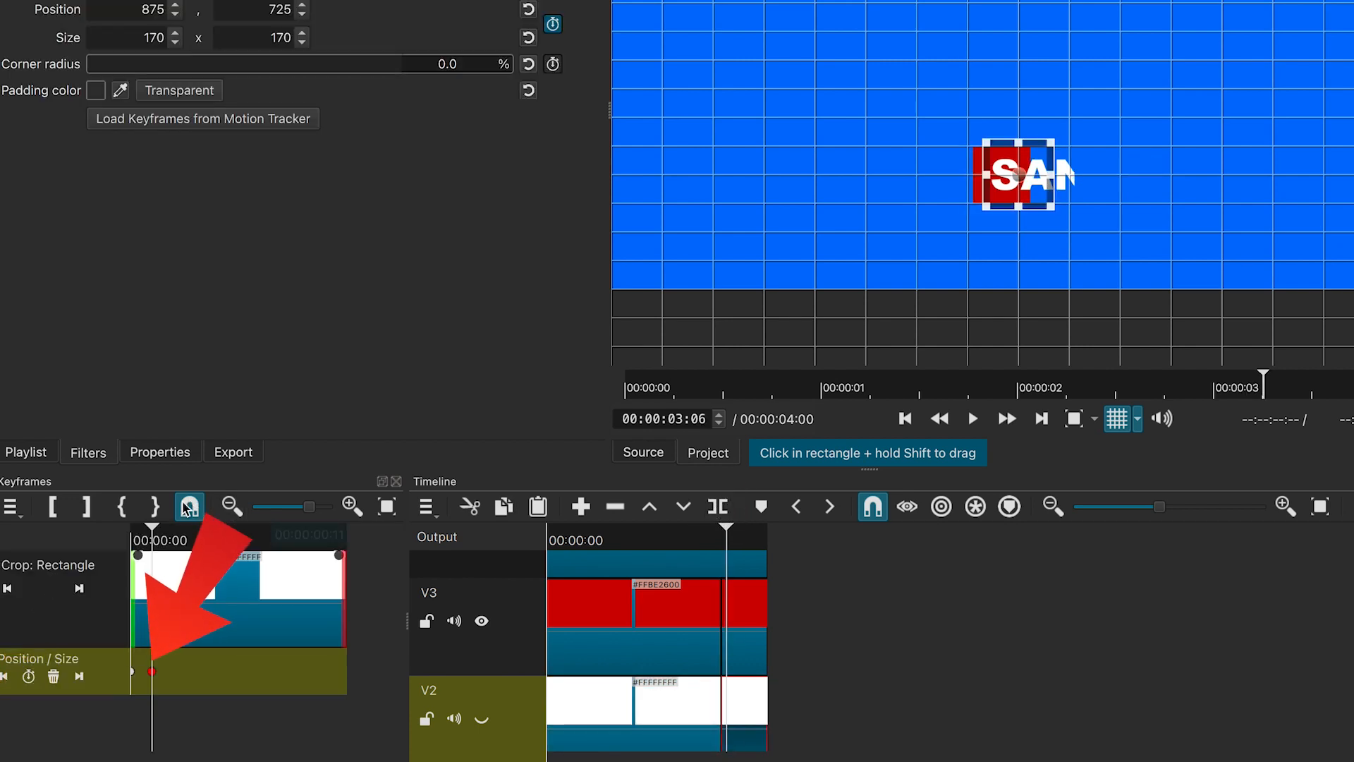
# Step: Collapse the white square's crop to 0 x 0 at position 962, 810 at 00:00:03:09
pyautogui.moveTo(152, 537); pyautogui.dragTo(190, 538)
pyautogui.hotkey('alt', '-')
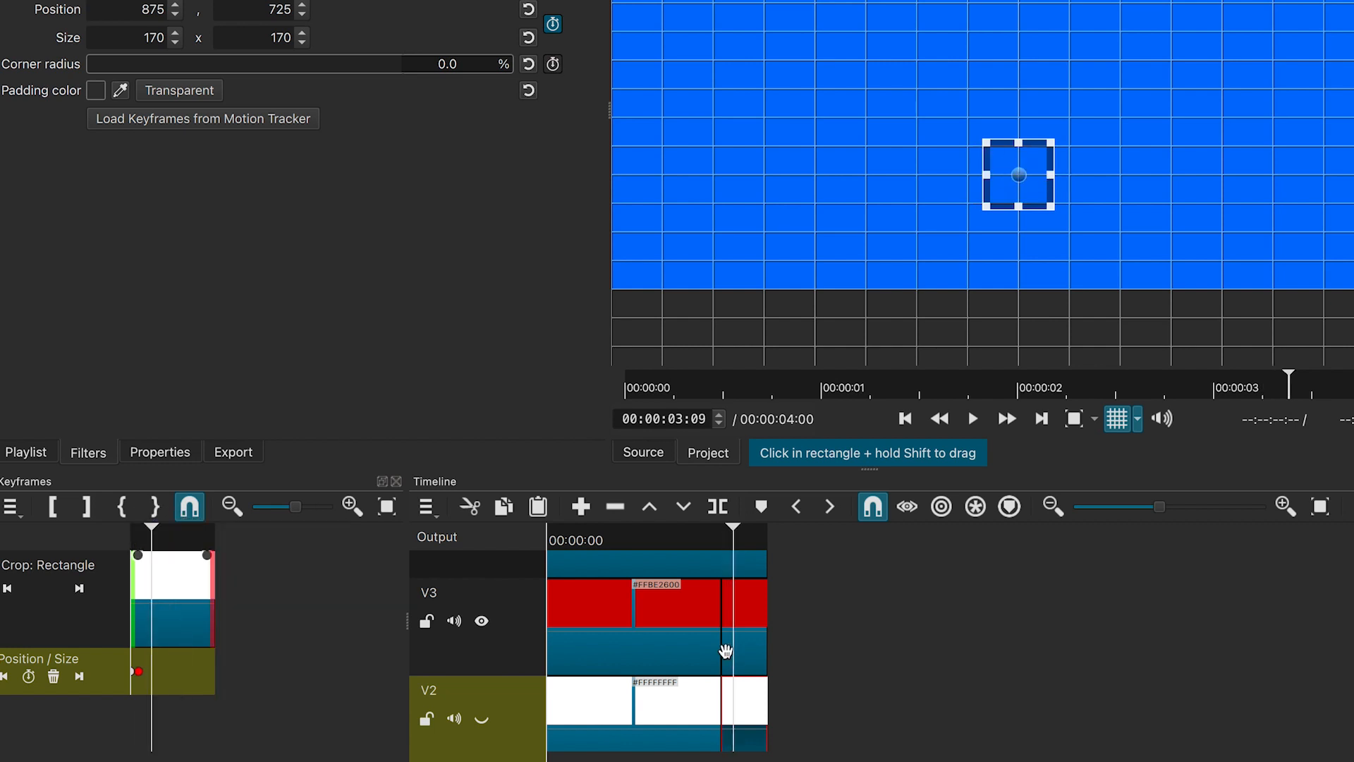
pyautogui.moveTo(1019, 140); pyautogui.dragTo(1022, 186)
pyautogui.moveTo(140, 39); pyautogui.dragTo(210, 47)
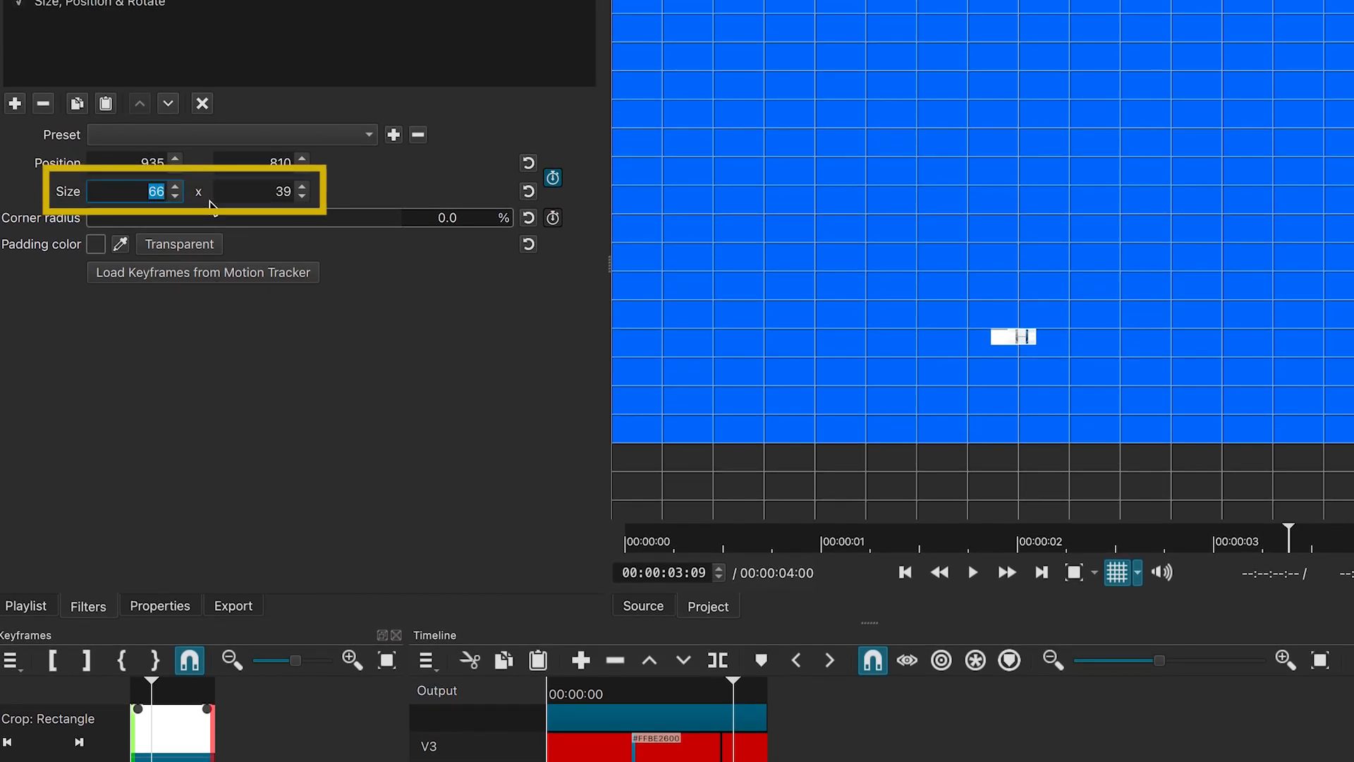
pyautogui.doubleClick(269, 197)
pyautogui.write('0')
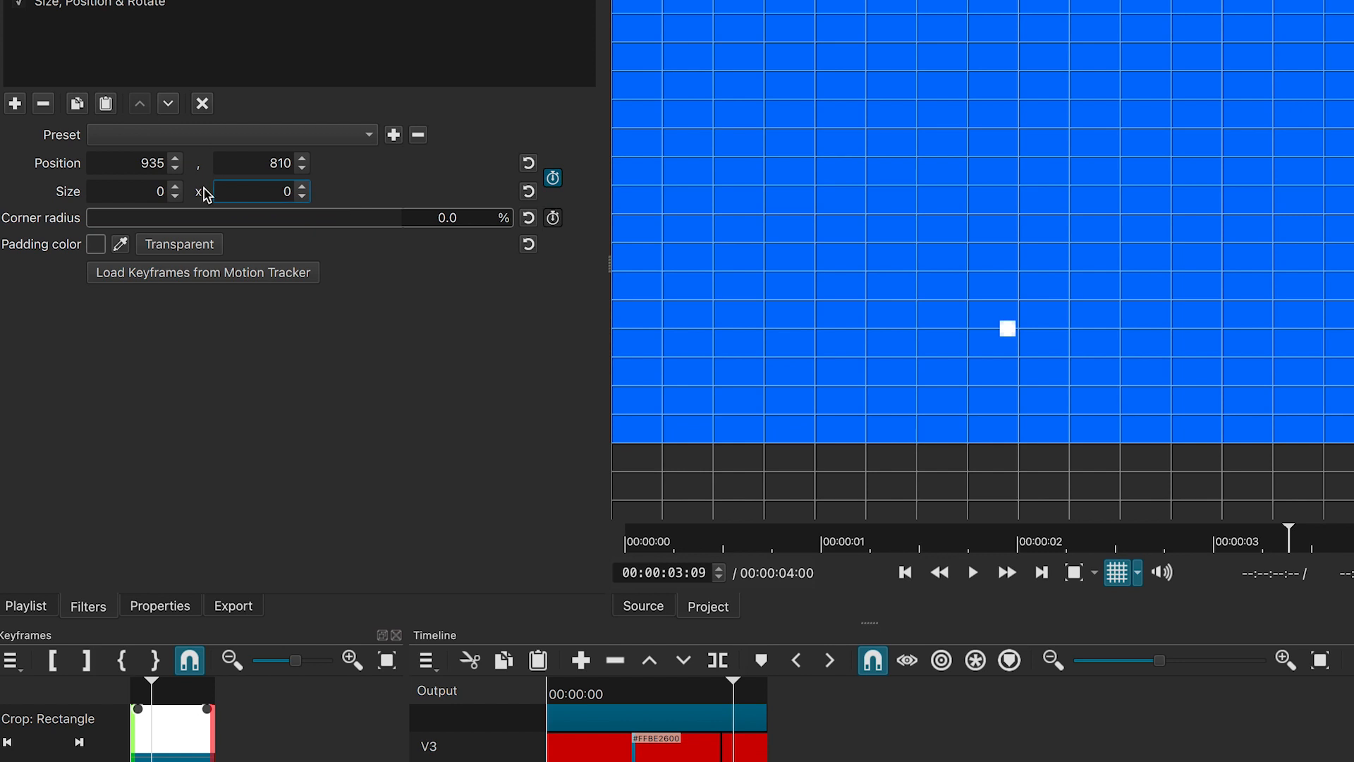
pyautogui.click(176, 160)
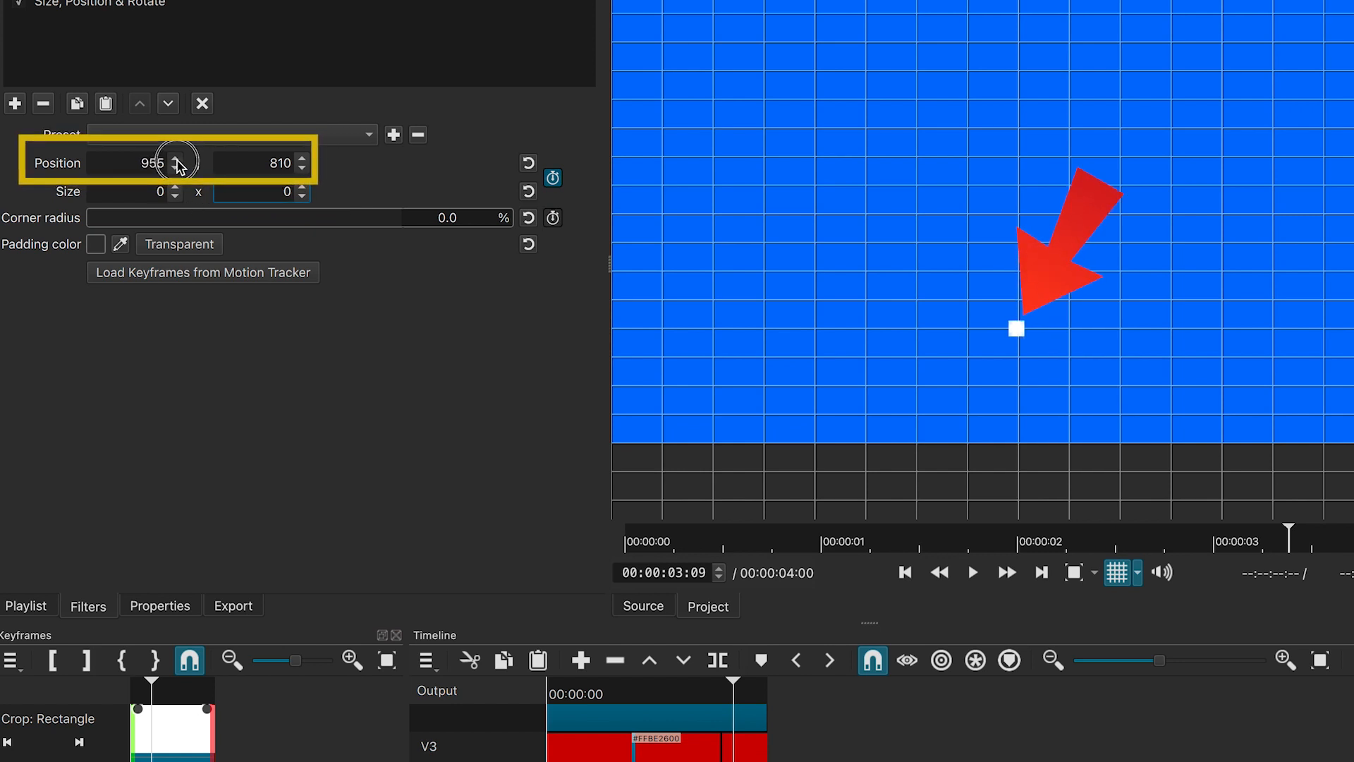
# Step: Make track V2 visible again, turn off the preview grid, and review the logo animation
pyautogui.scroll(-2, 710, 755)
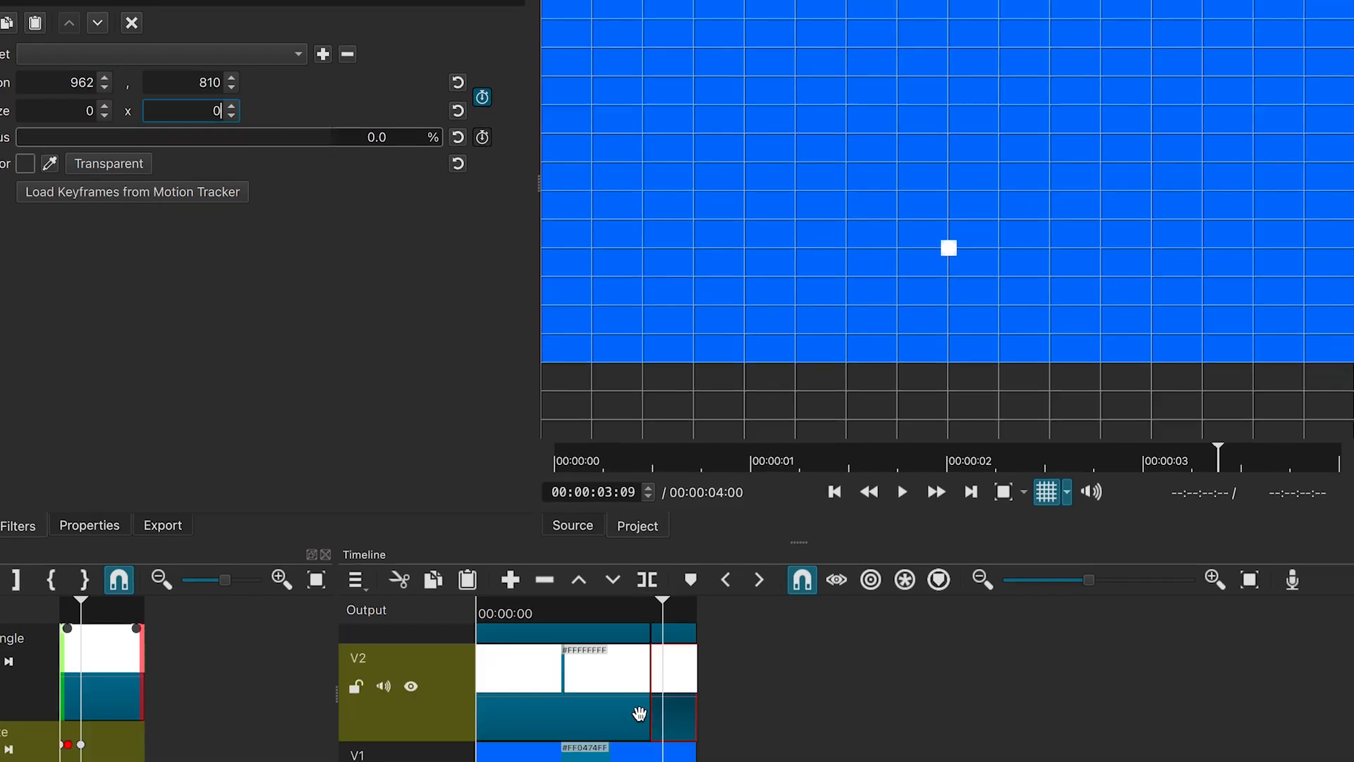
pyautogui.click(457, 726)
pyautogui.moveTo(737, 686); pyautogui.dragTo(522, 687)
pyautogui.click(424, 545)
pyautogui.click(992, 431)
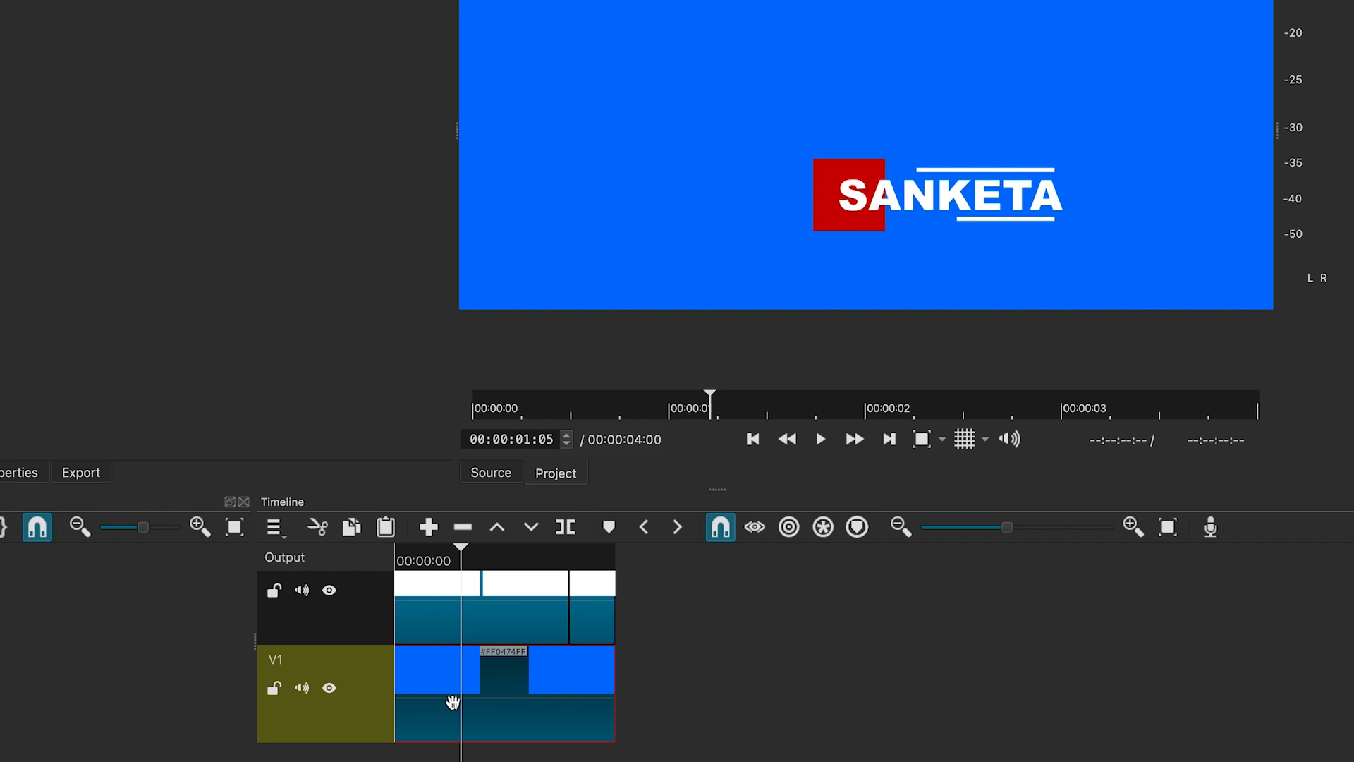
# Step: Delete the blue background clip from V1 and export the timeline with the alpha Quicktime Animation preset as Lower Third_2_2 in the Demo folder
pyautogui.click(455, 705)
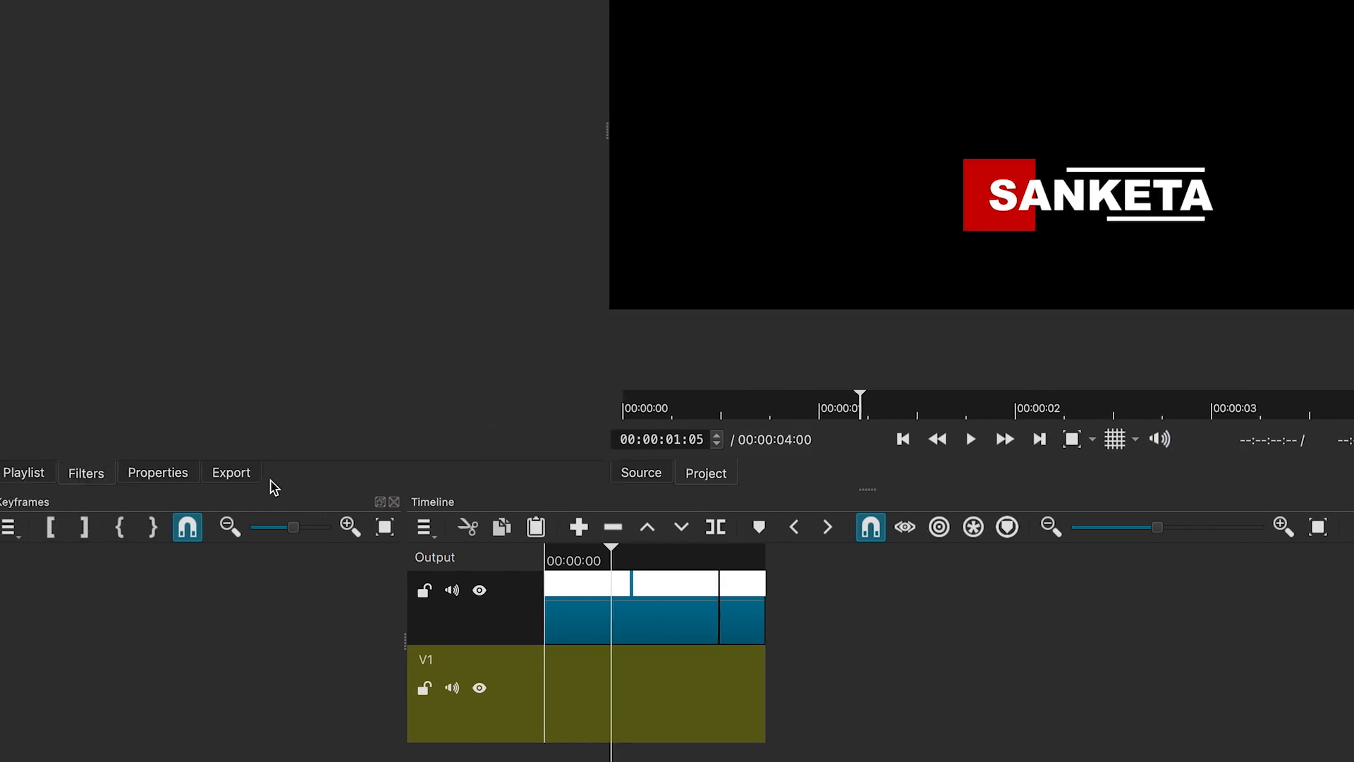
pyautogui.click(233, 473)
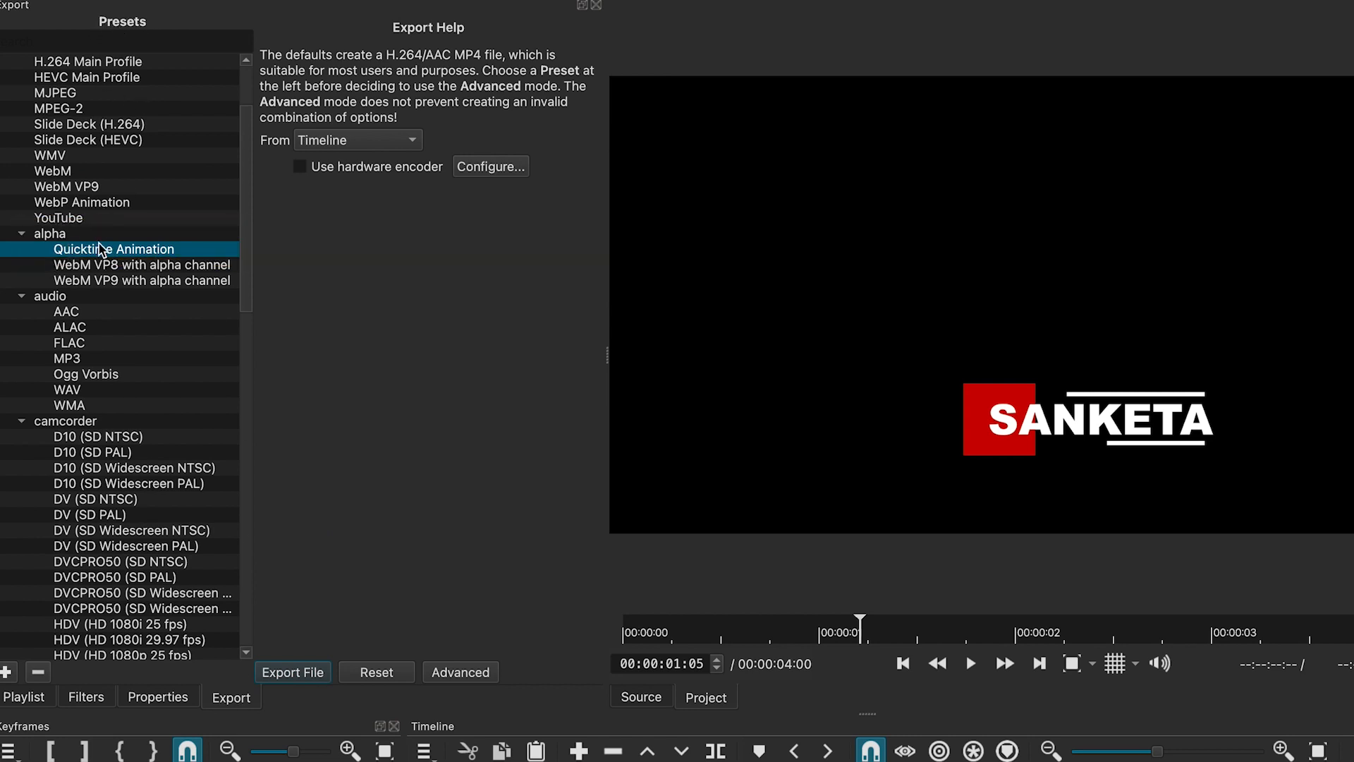
pyautogui.click(308, 673)
pyautogui.write('_2_2')
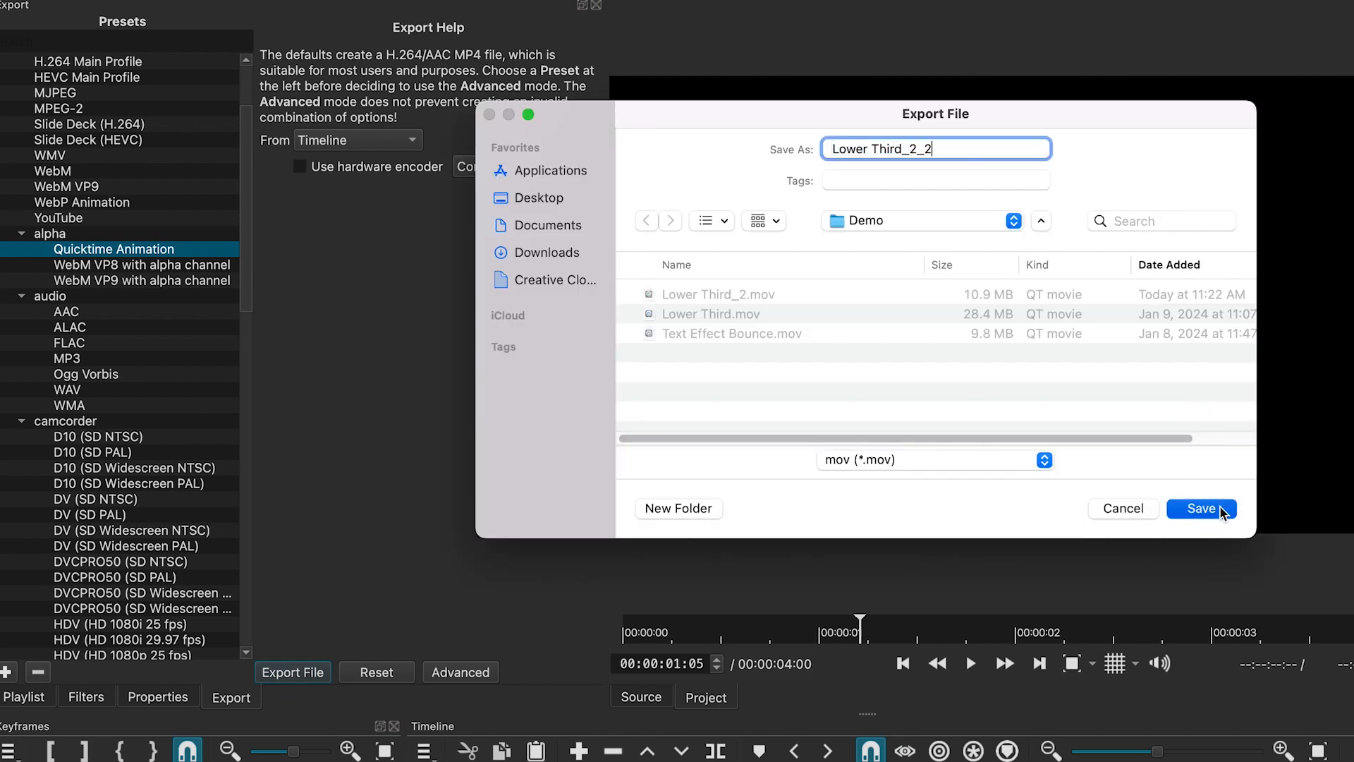
pyautogui.click(1220, 507)
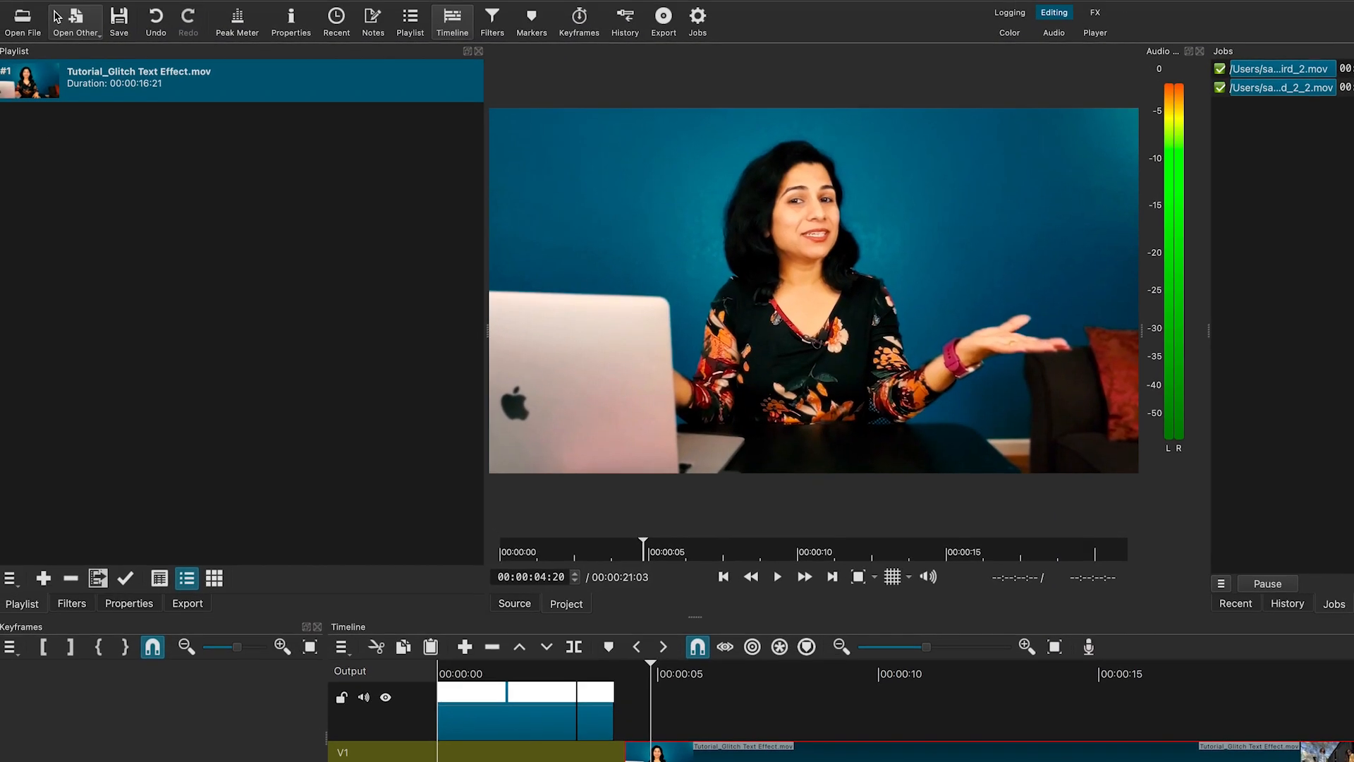
# Step: Open Lower Third_2_2.mov, add it to the playlist, and place it on the track above the Tutorial_Glitch Text Effect footage
pyautogui.click(38, 28)
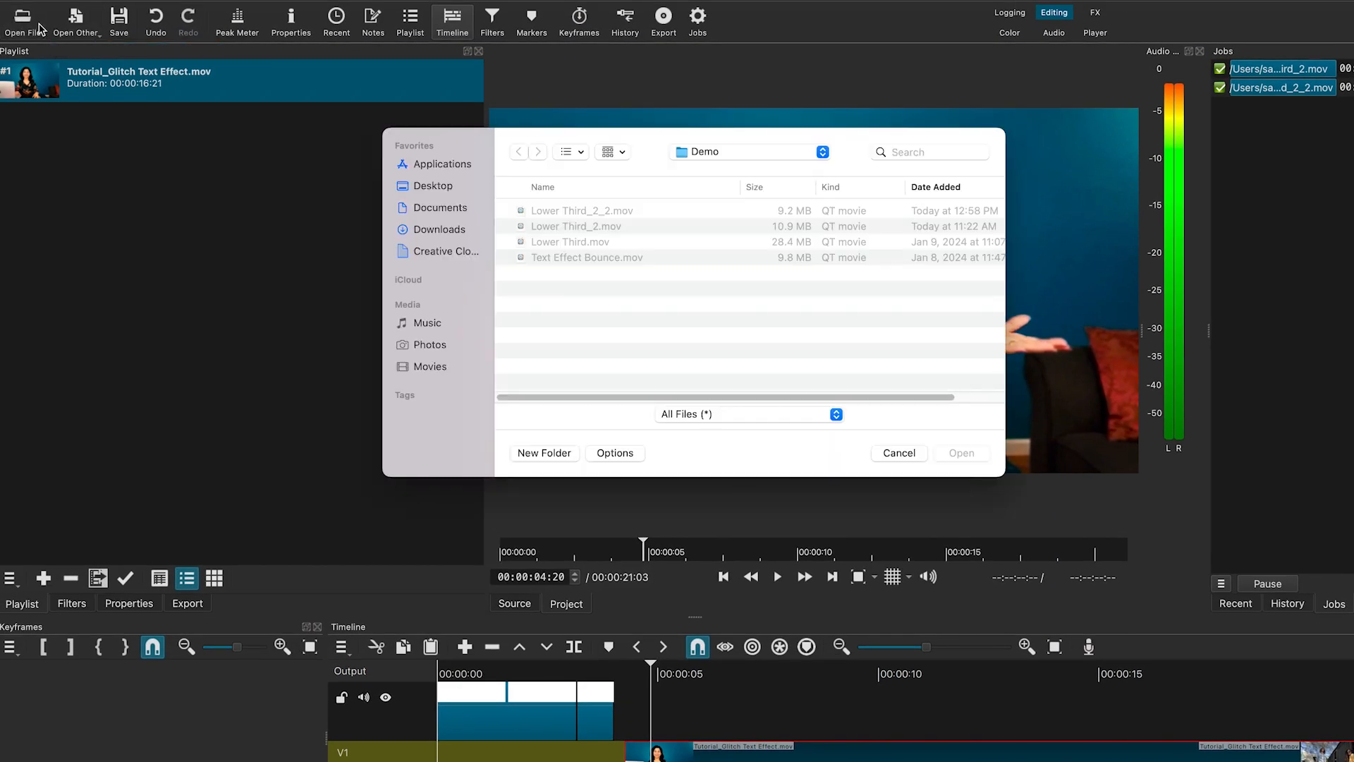
pyautogui.click(628, 211)
pyautogui.click(961, 453)
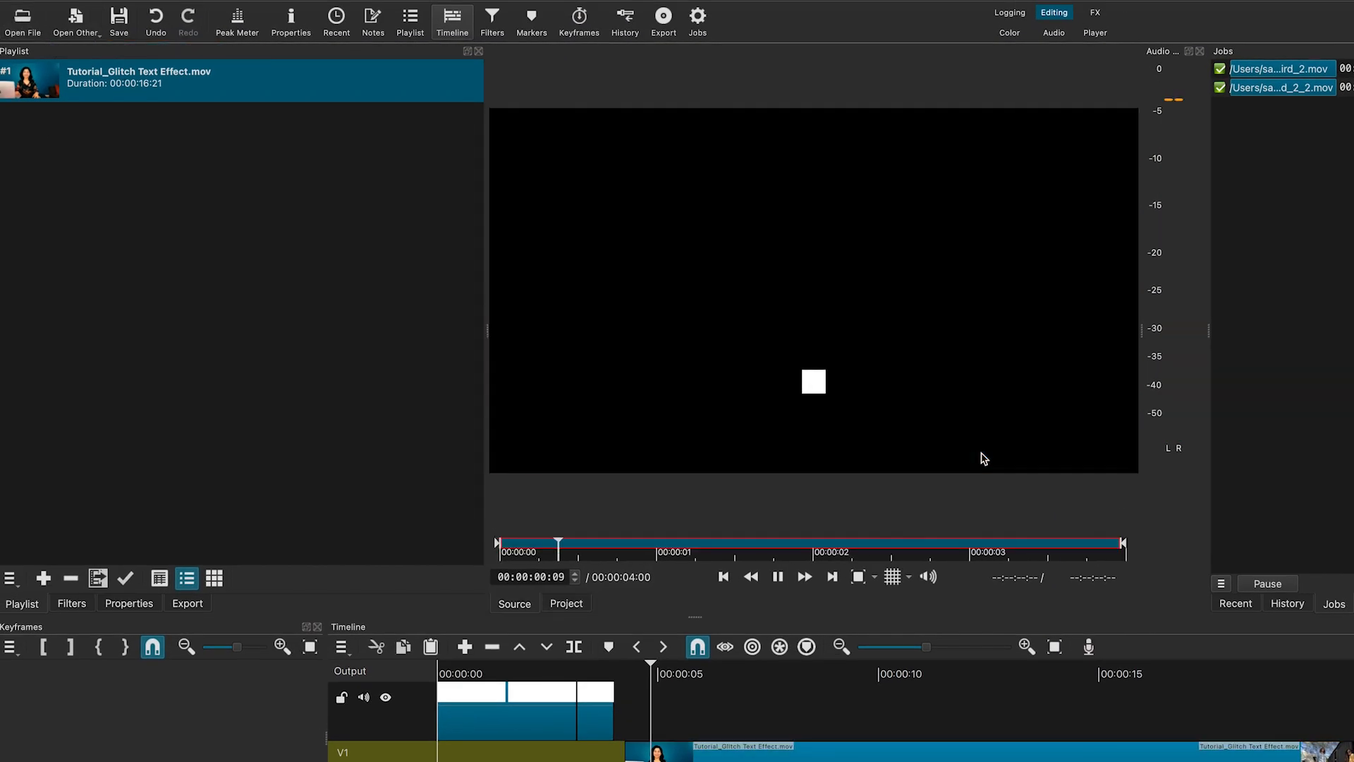
pyautogui.moveTo(222, 216); pyautogui.dragTo(79, 209)
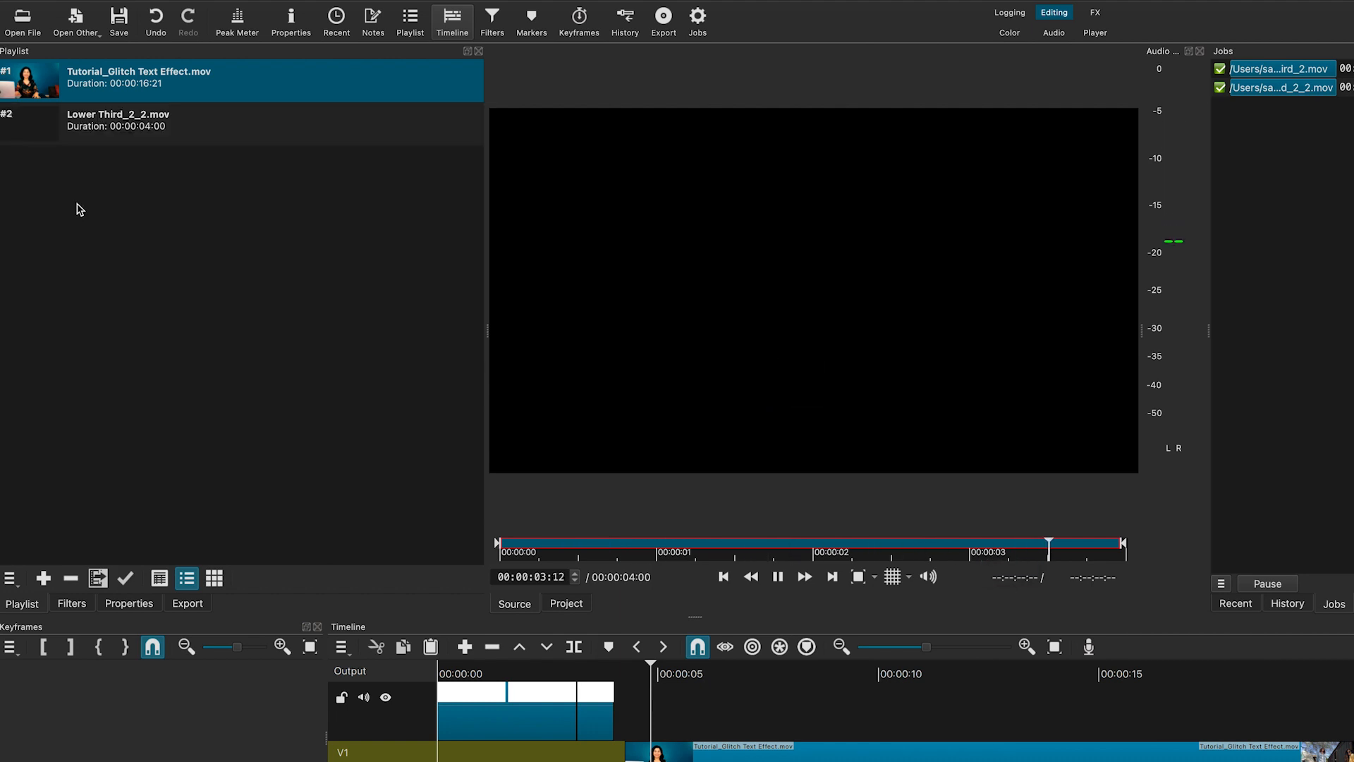
pyautogui.moveTo(113, 121); pyautogui.dragTo(713, 678)
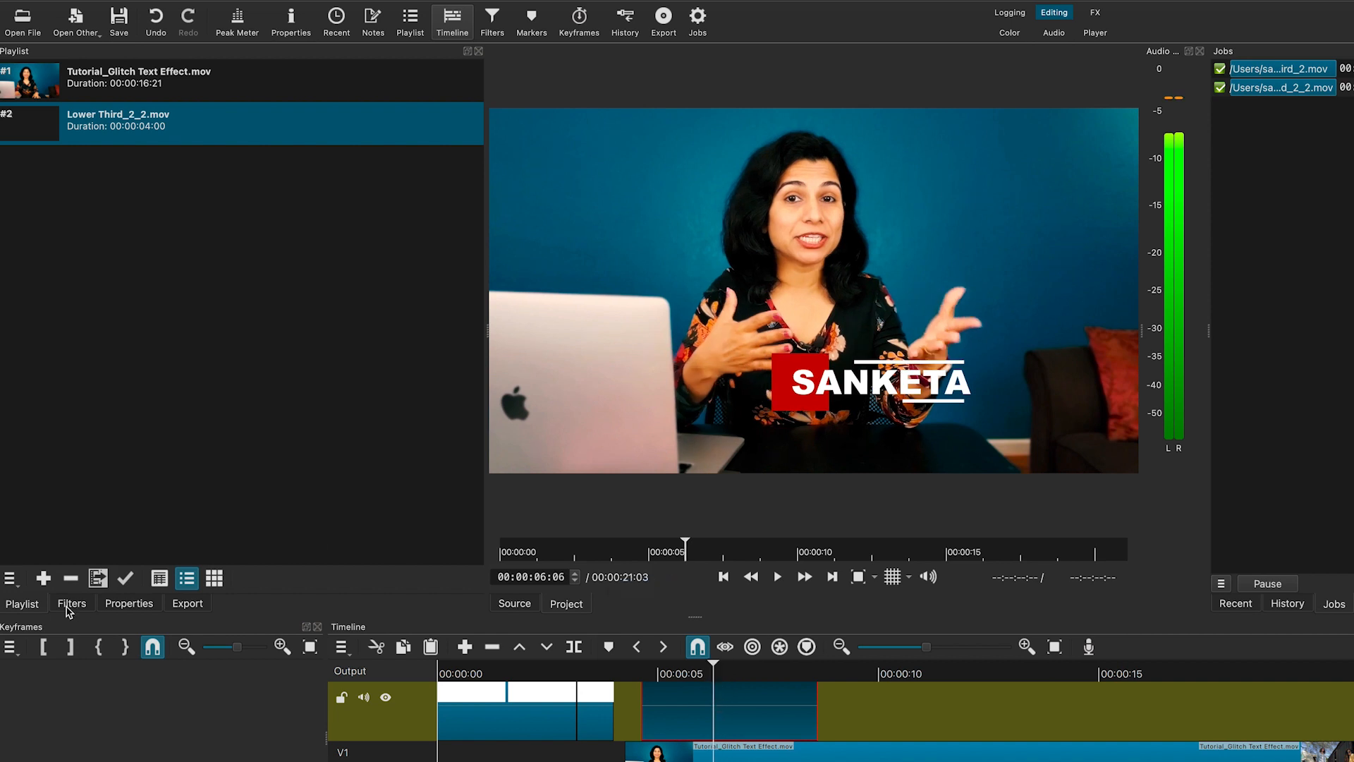
# Step: Add a Size, Position & Rotate filter to the Lower Third_2_2.mov clip
pyautogui.click(69, 605)
pyautogui.click(16, 205)
pyautogui.write('size')
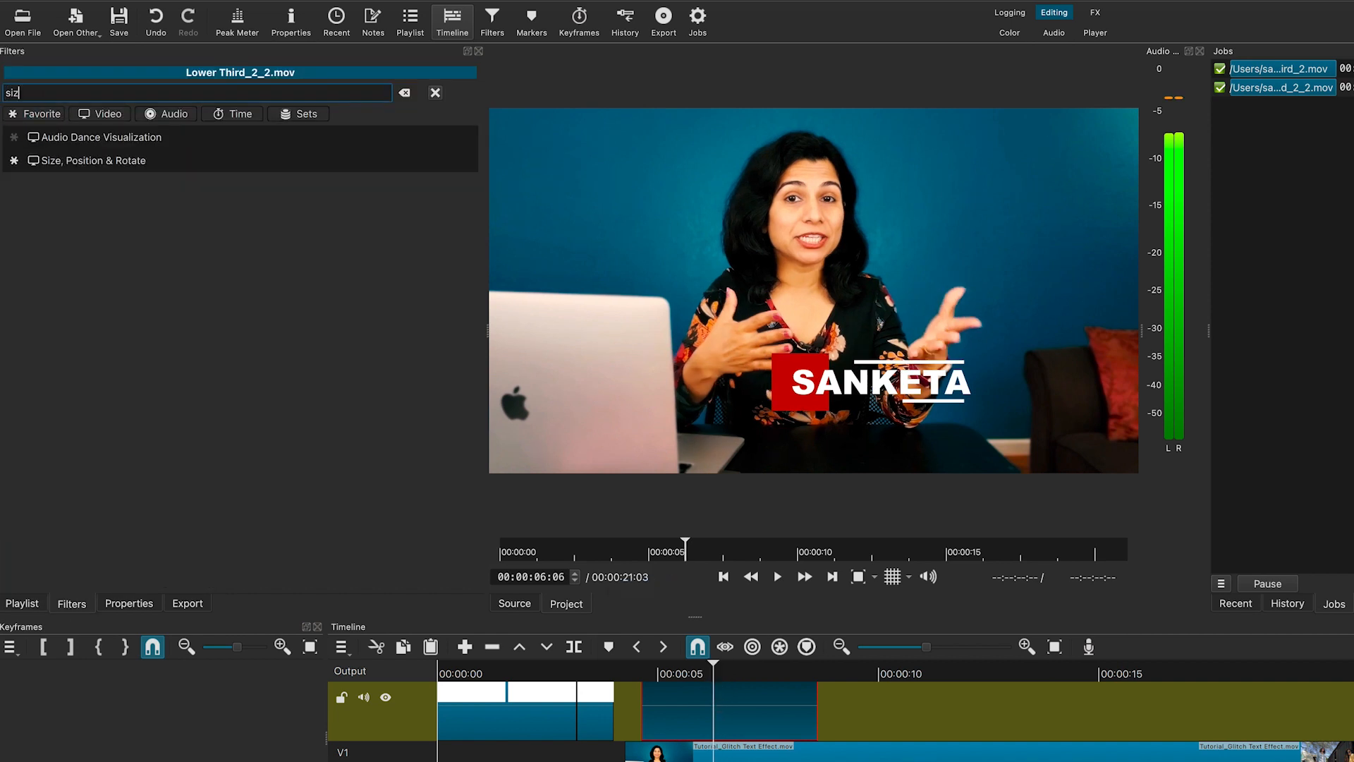
pyautogui.click(85, 159)
# Step: Shrink the lower third to about 1310 x 737, move it to about position 313, 407, and play back the result over the footage
pyautogui.moveTo(493, 115); pyautogui.dragTo(592, 275)
pyautogui.moveTo(944, 367); pyautogui.dragTo(843, 385)
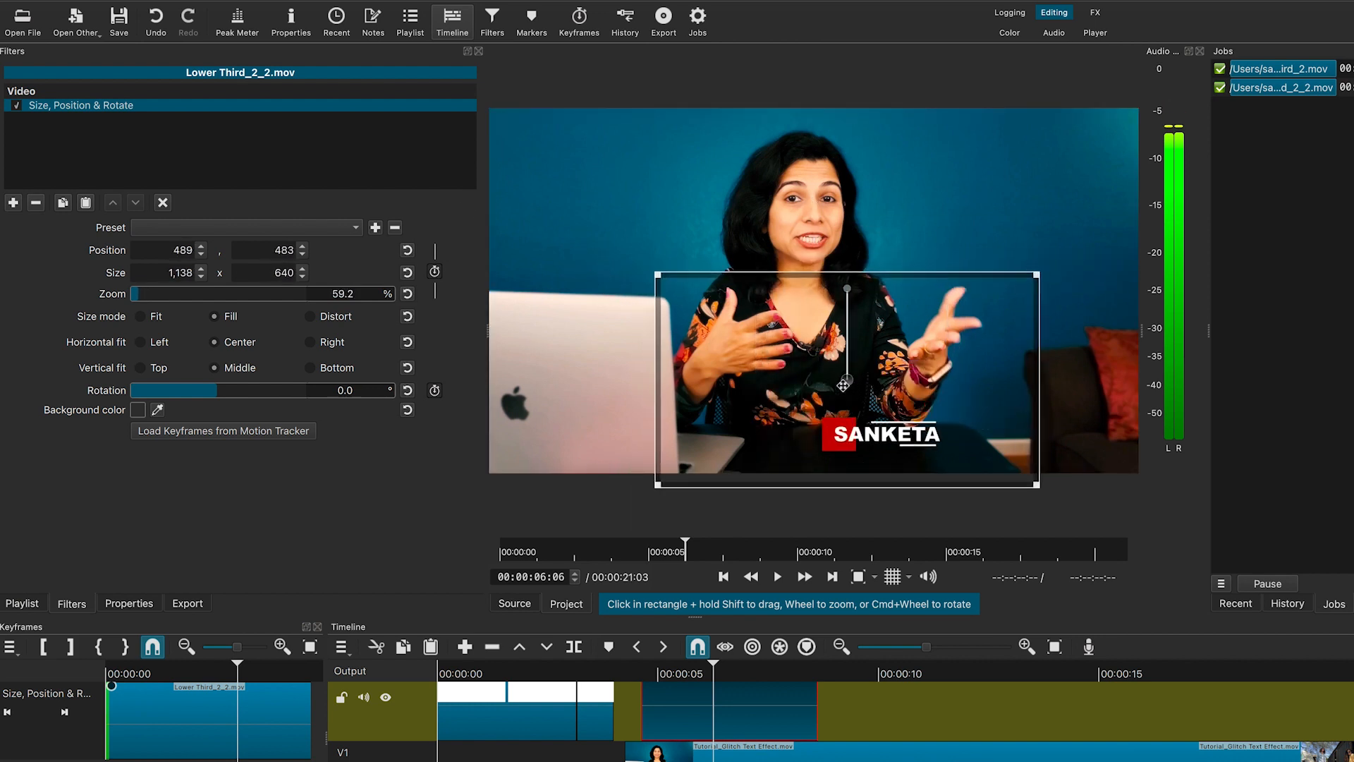
pyautogui.moveTo(658, 274); pyautogui.dragTo(565, 233)
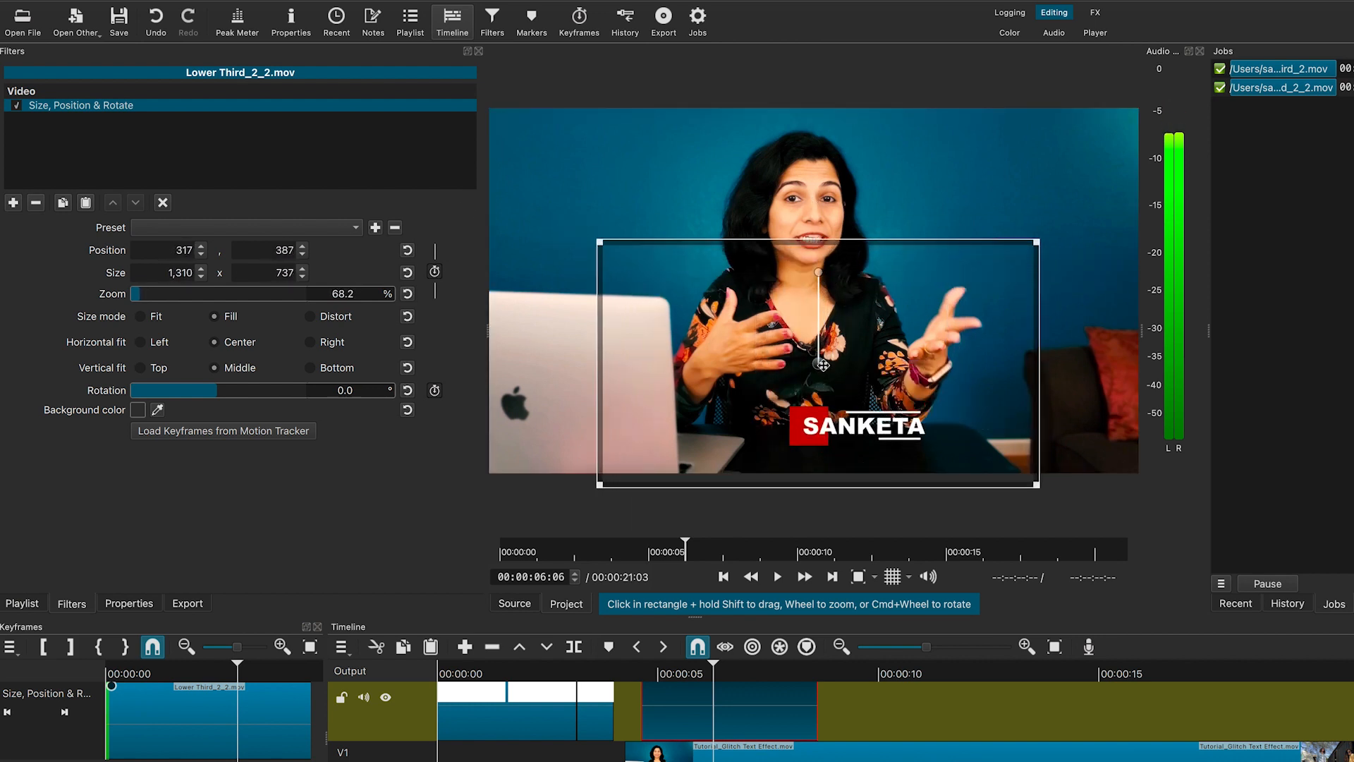
pyautogui.moveTo(811, 360); pyautogui.dragTo(812, 370)
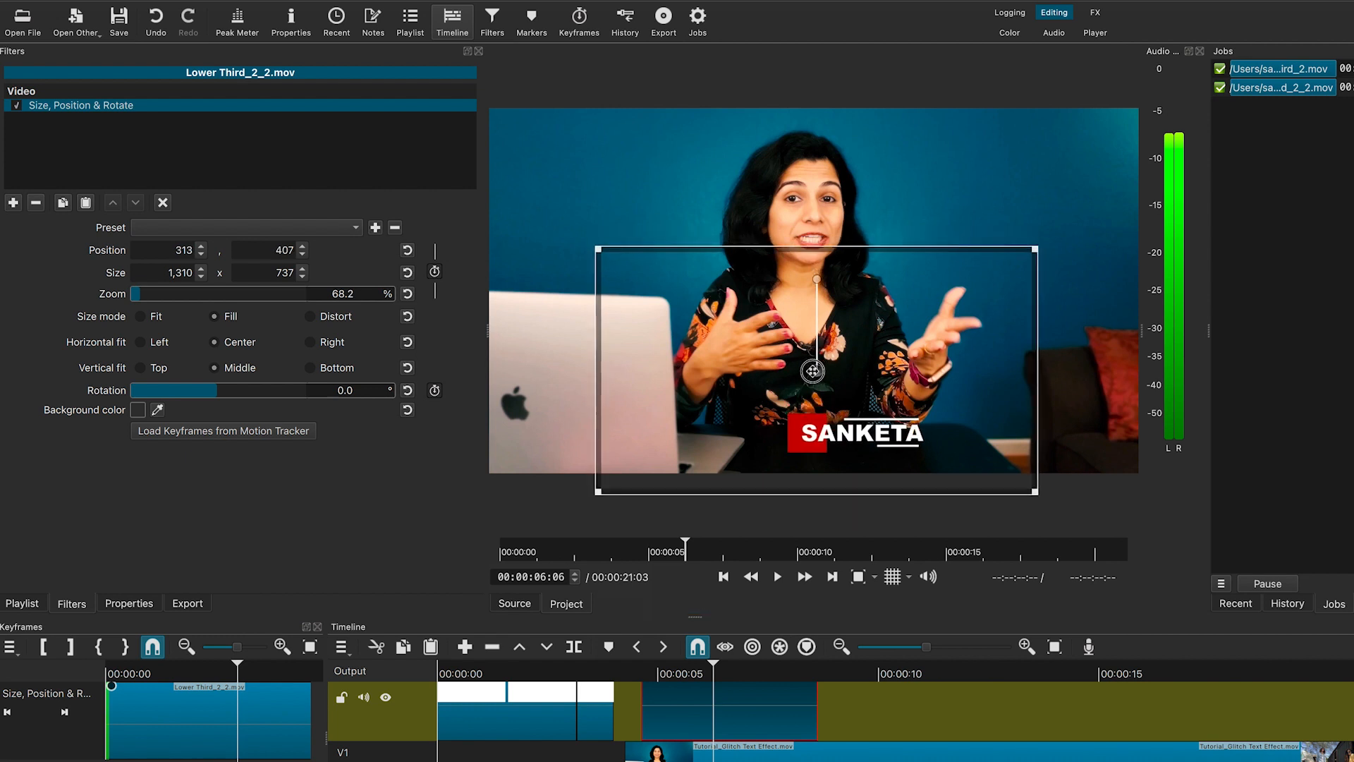
pyautogui.click(607, 685)
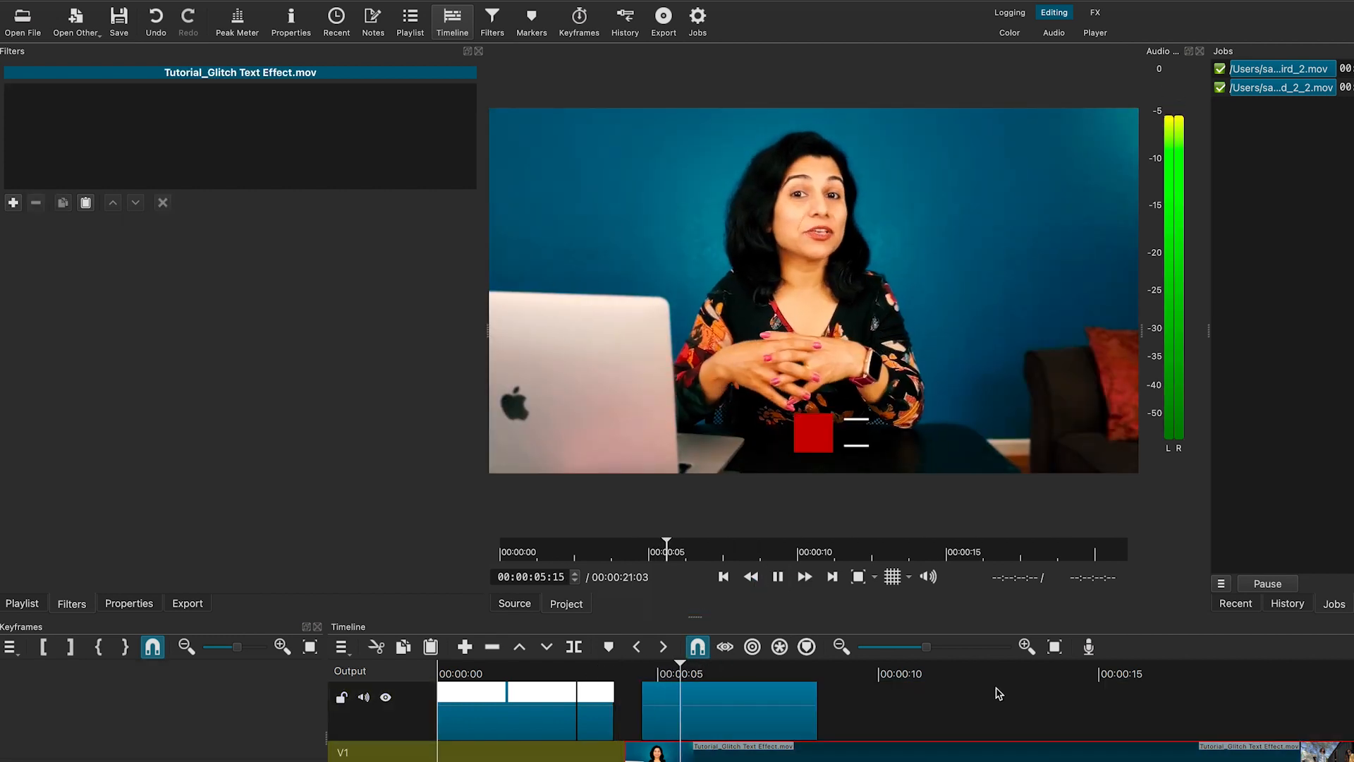